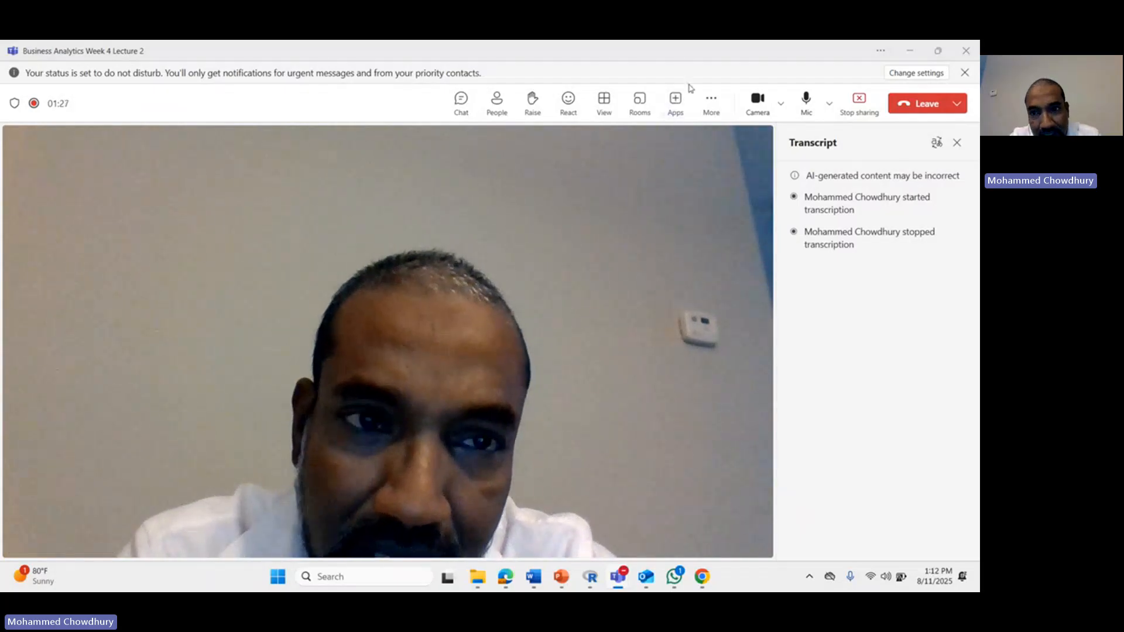
{"action": "left_click", "coordinate": [711, 111]}
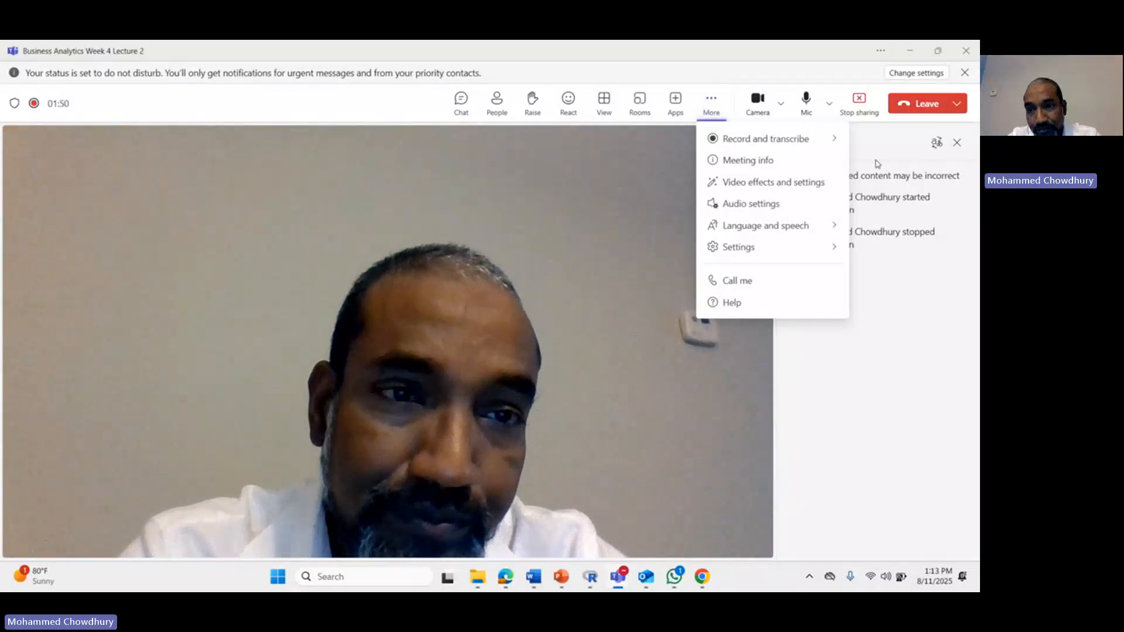
{"action": "left_click", "coordinate": [835, 142]}
{"action": "left_click", "coordinate": [835, 142]}
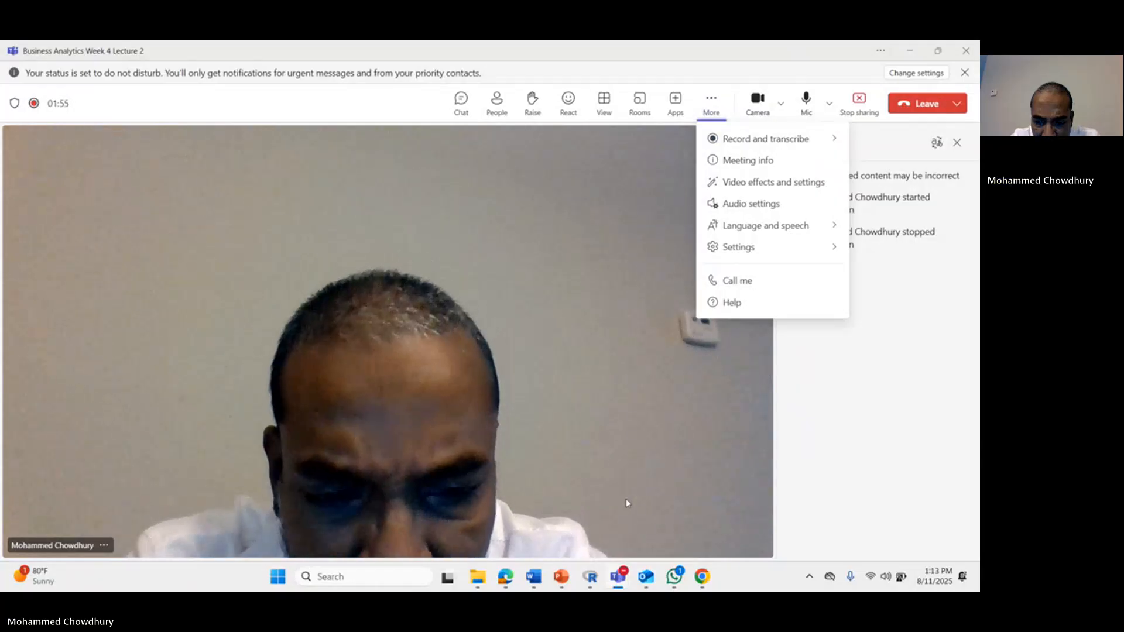
Switch to File Explorer and open the mtcars file from the All USM folder in Excel
{"action": "mouse_move", "coordinate": [478, 578]}
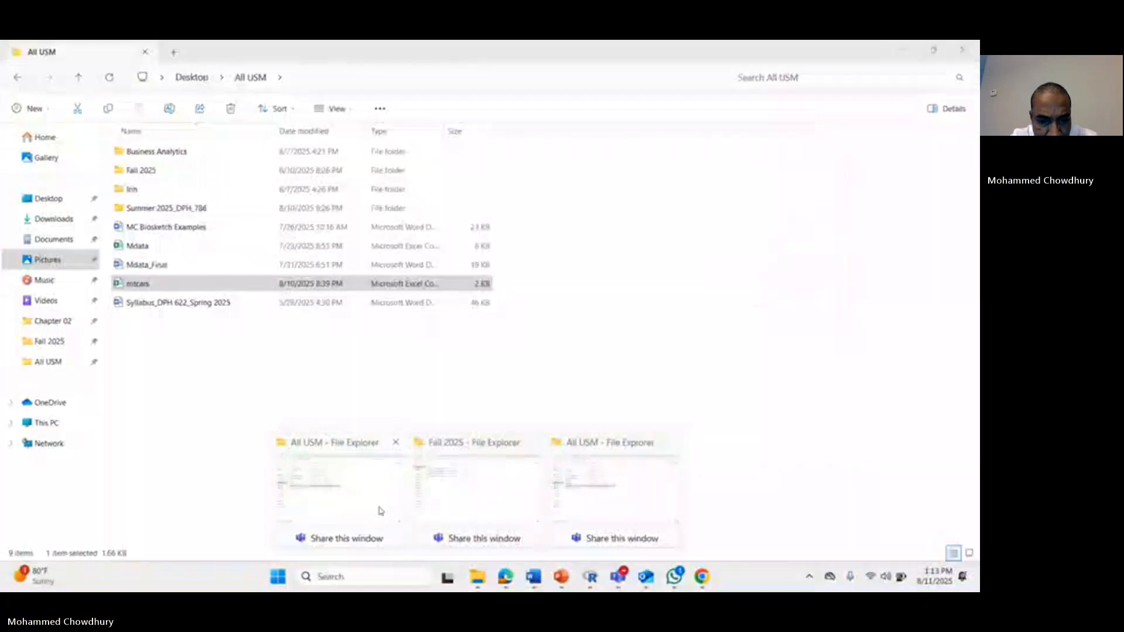
{"action": "left_click", "coordinate": [379, 511]}
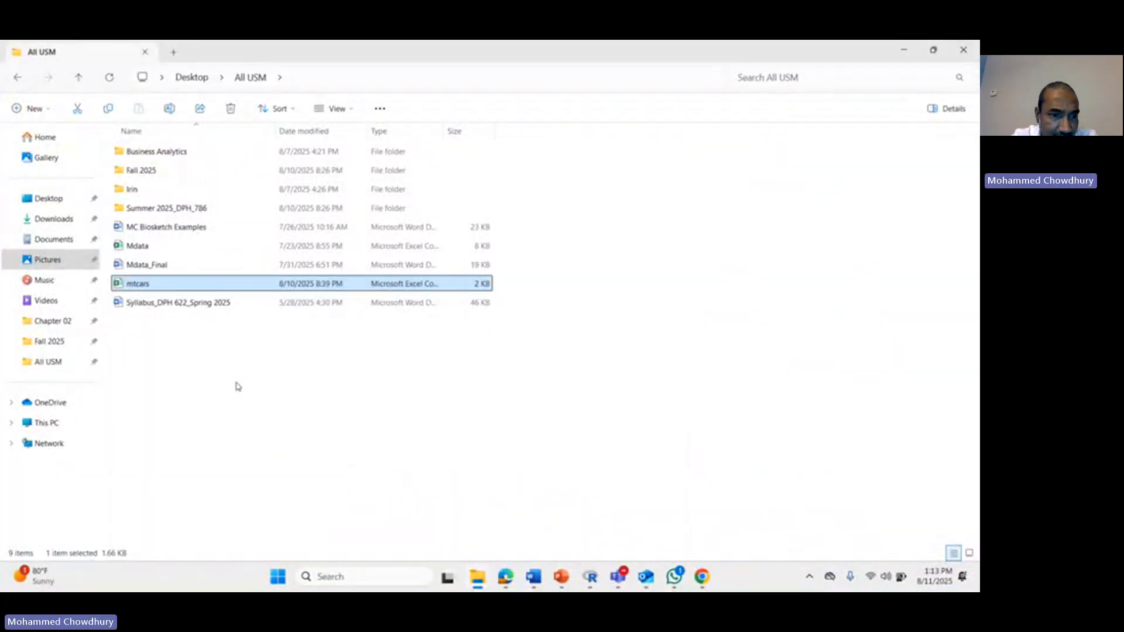
{"action": "double_click", "coordinate": [195, 284]}
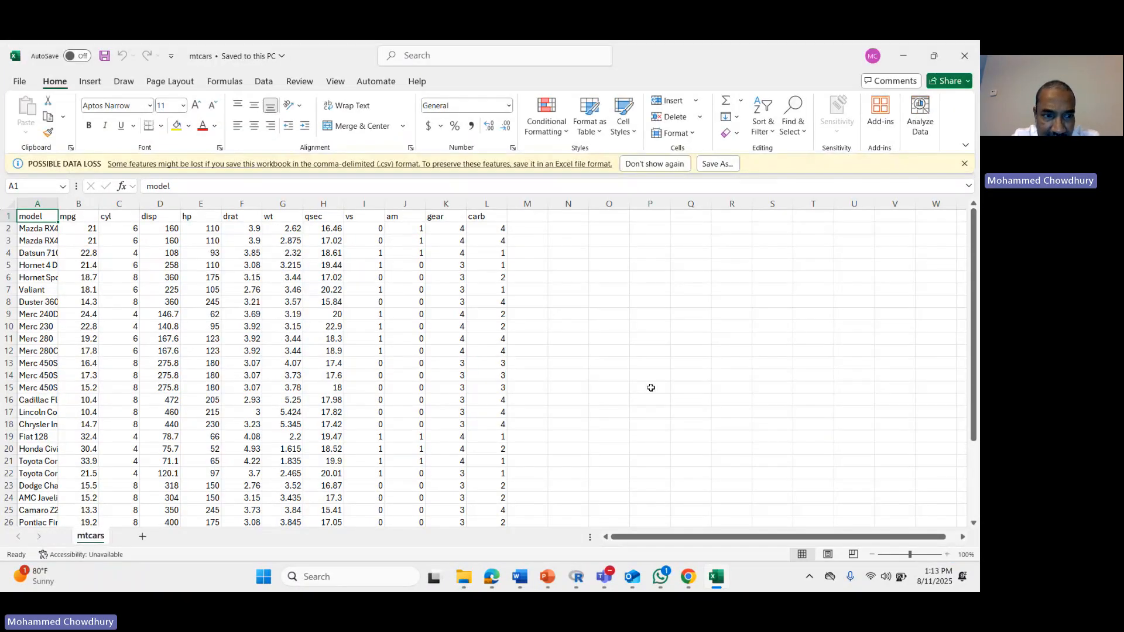
Autofit the model column to its contents and dismiss the possible data loss warning
{"action": "left_click_drag", "start_coordinate": [59, 205], "coordinate": [59, 205]}
{"action": "double_click", "coordinate": [58, 204]}
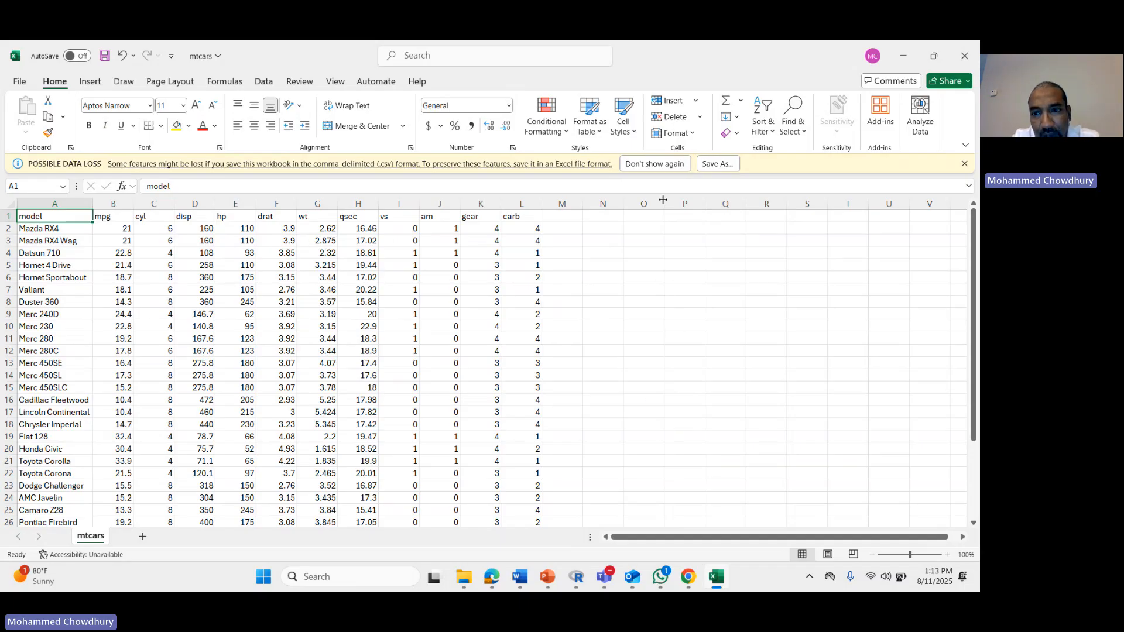
{"action": "left_click", "coordinate": [662, 164]}
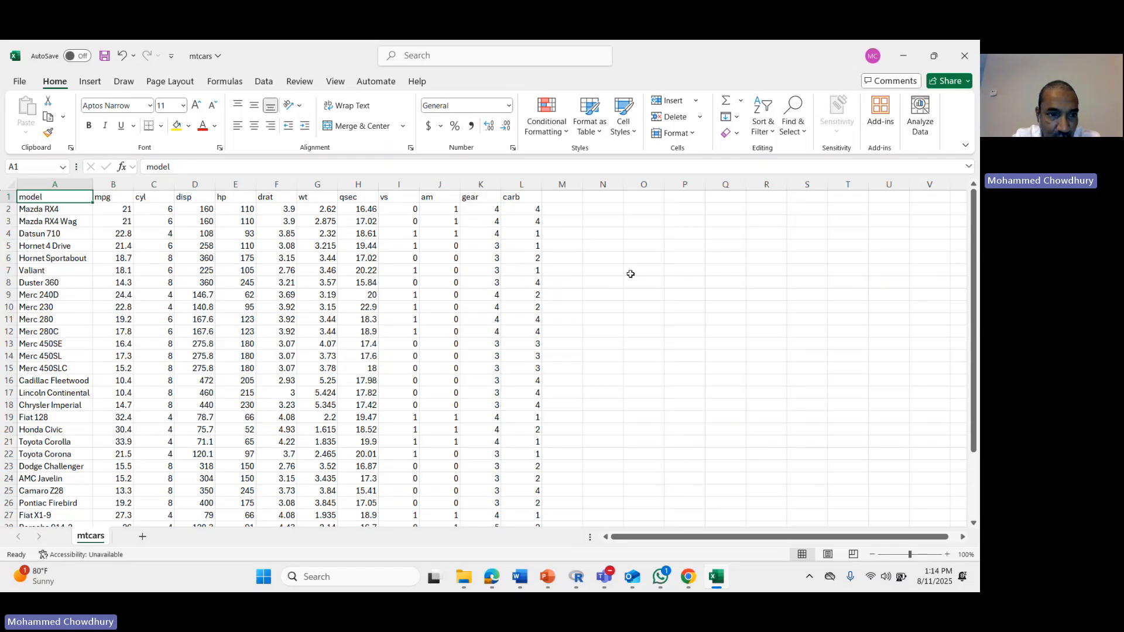
Insert a histogram of the whole mpg column
{"action": "left_click", "coordinate": [111, 192]}
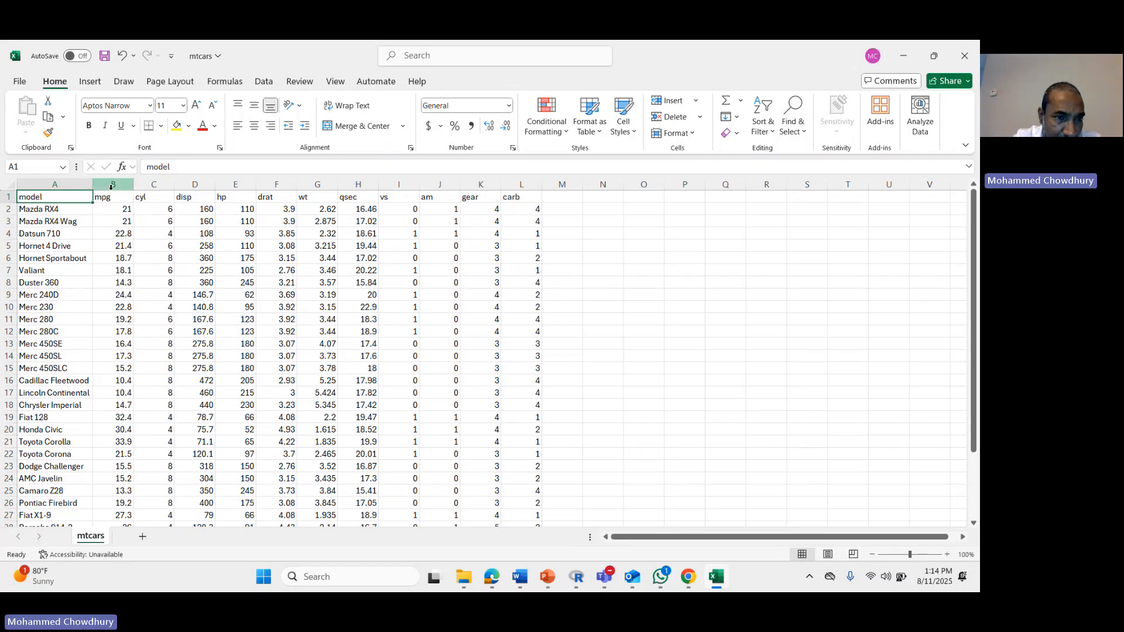
{"action": "key", "text": "ctrl+shift+Down"}
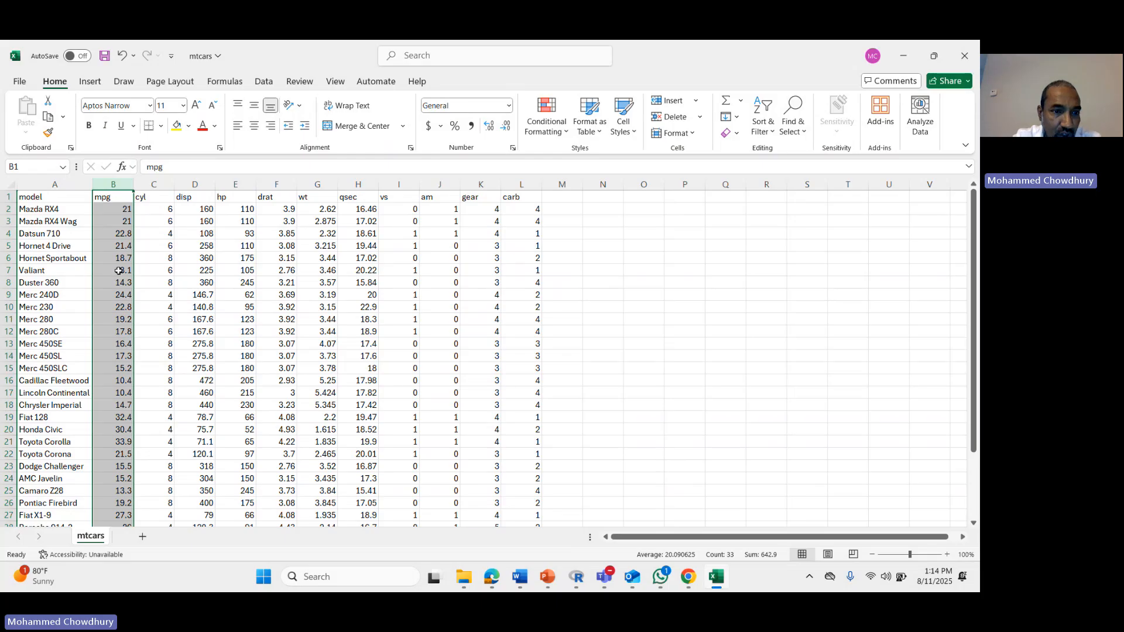
{"action": "left_click", "coordinate": [91, 82]}
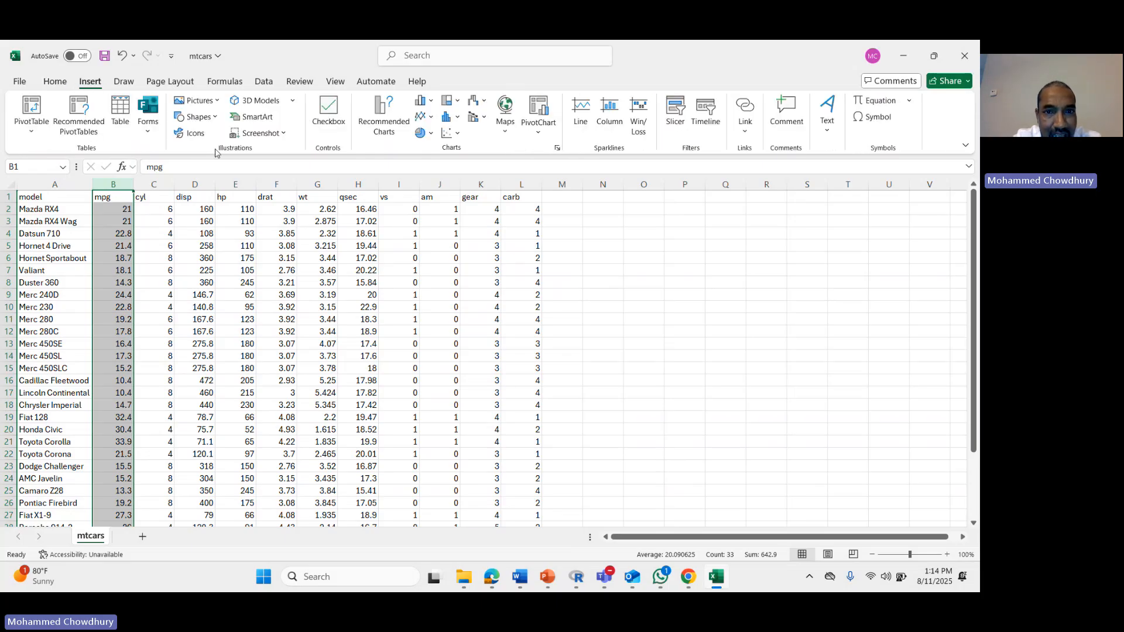
{"action": "left_click", "coordinate": [459, 118]}
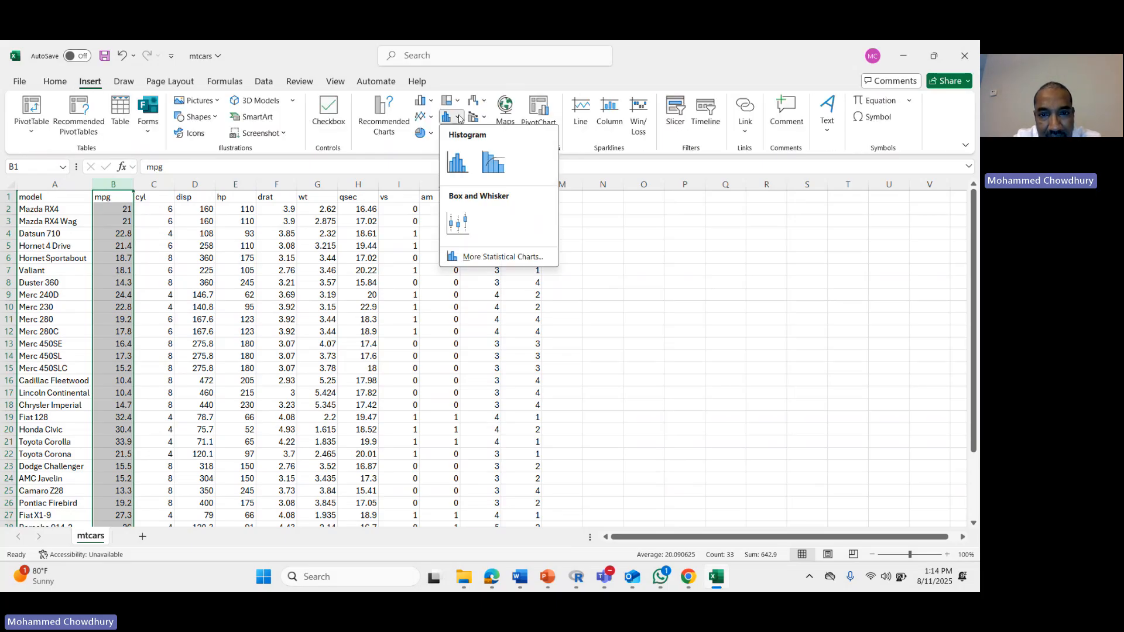
{"action": "left_click", "coordinate": [457, 163]}
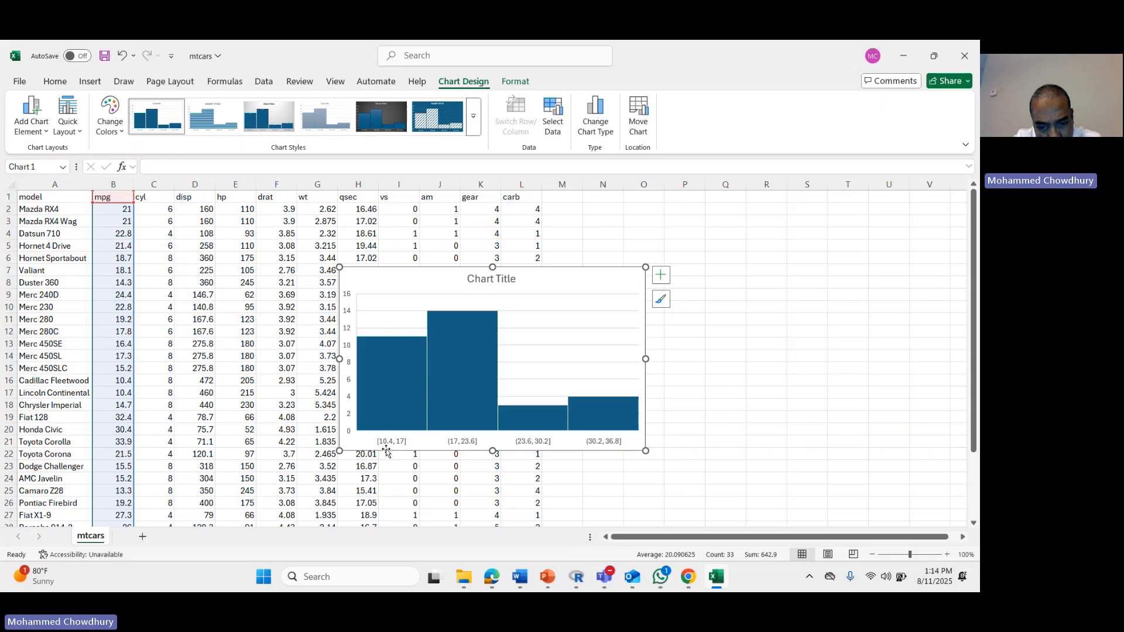
Title the histogram "Histogram for MPG variable" and move the chart toward the empty columns beside the data
{"action": "mouse_move", "coordinate": [384, 358]}
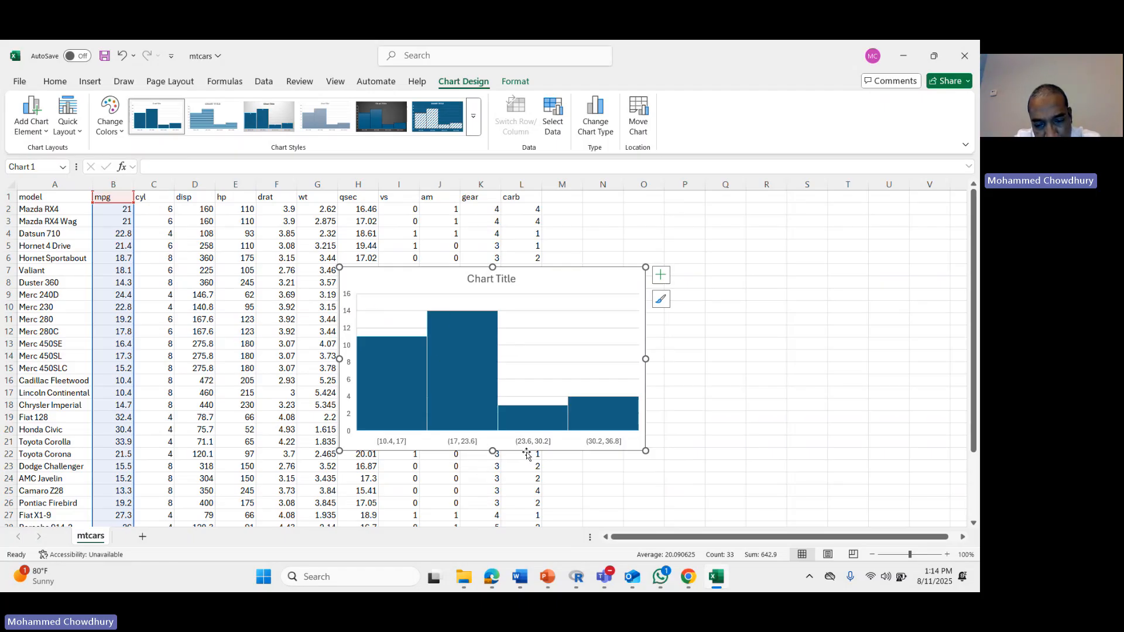
{"action": "mouse_move", "coordinate": [534, 416]}
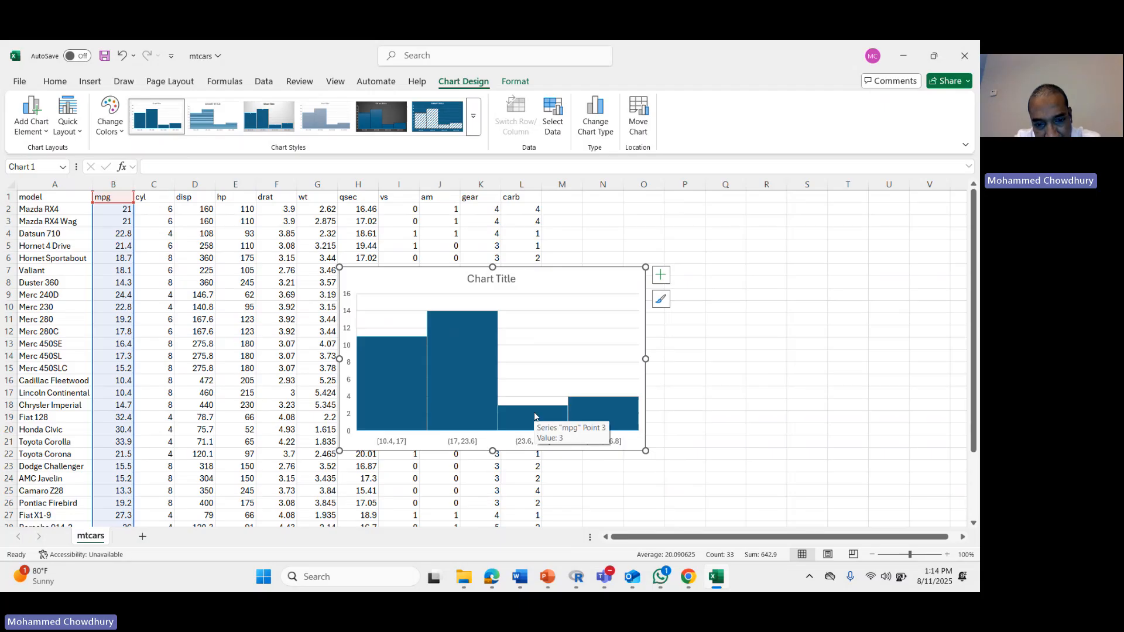
{"action": "mouse_move", "coordinate": [590, 415]}
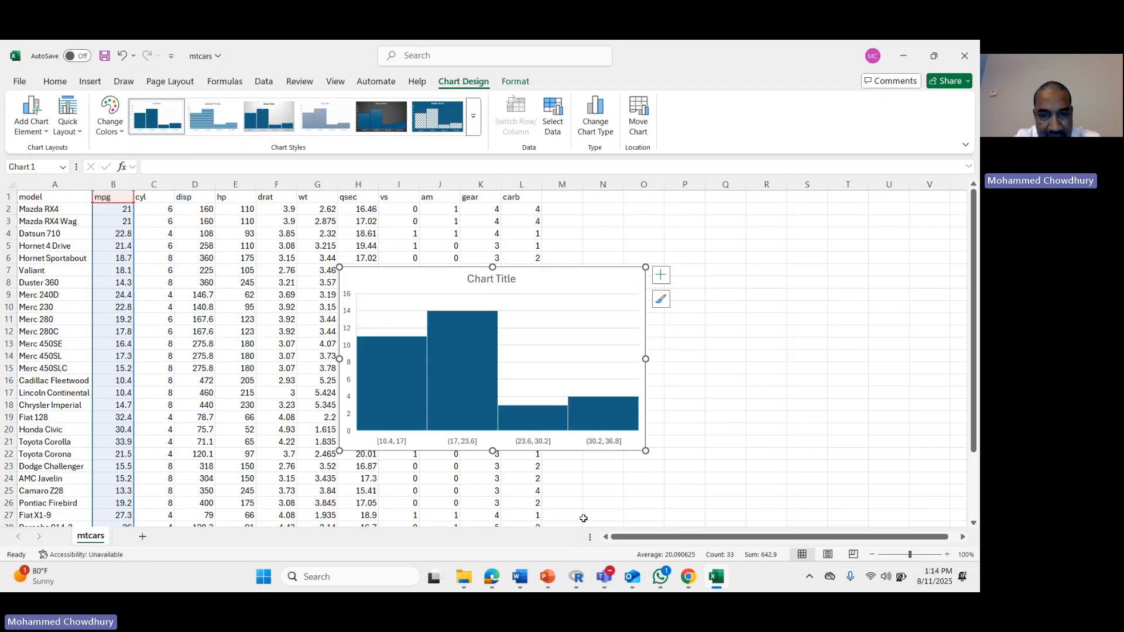
{"action": "left_click", "coordinate": [477, 277]}
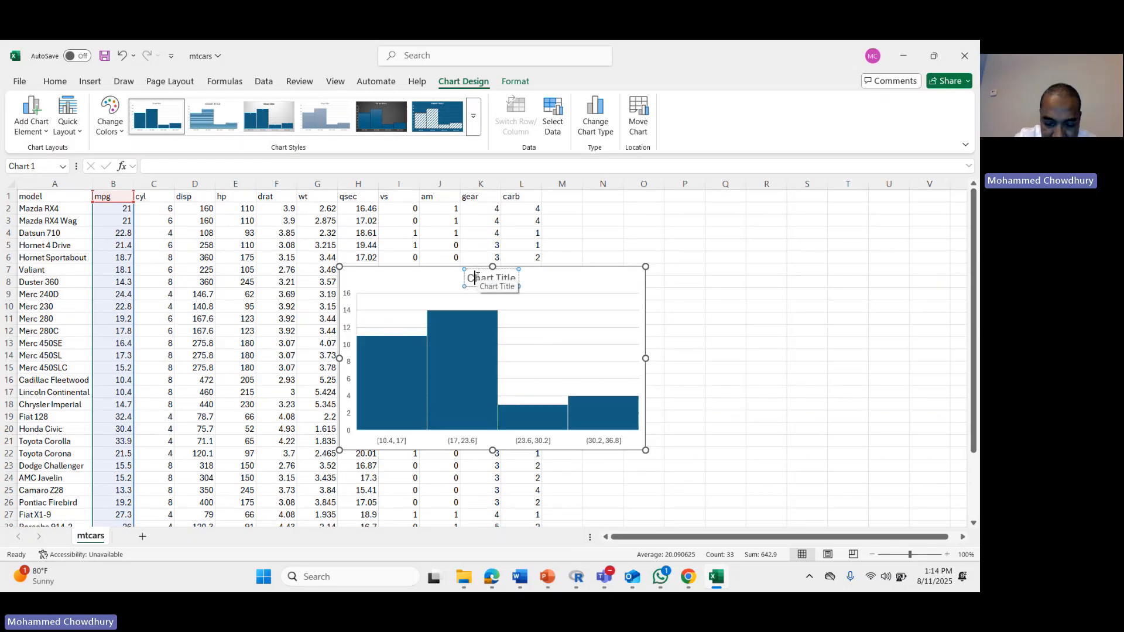
{"action": "key", "text": "shift+Right"}
{"action": "key", "text": "shift+Right"}
{"action": "key", "text": "shift+Right"}
{"action": "key", "text": "shift+Right"}
{"action": "key", "text": "shift+Right"}
{"action": "key", "text": "shift+Right"}
{"action": "key", "text": "shift+Right"}
{"action": "key", "text": "shift+Right"}
{"action": "key", "text": "shift+Right"}
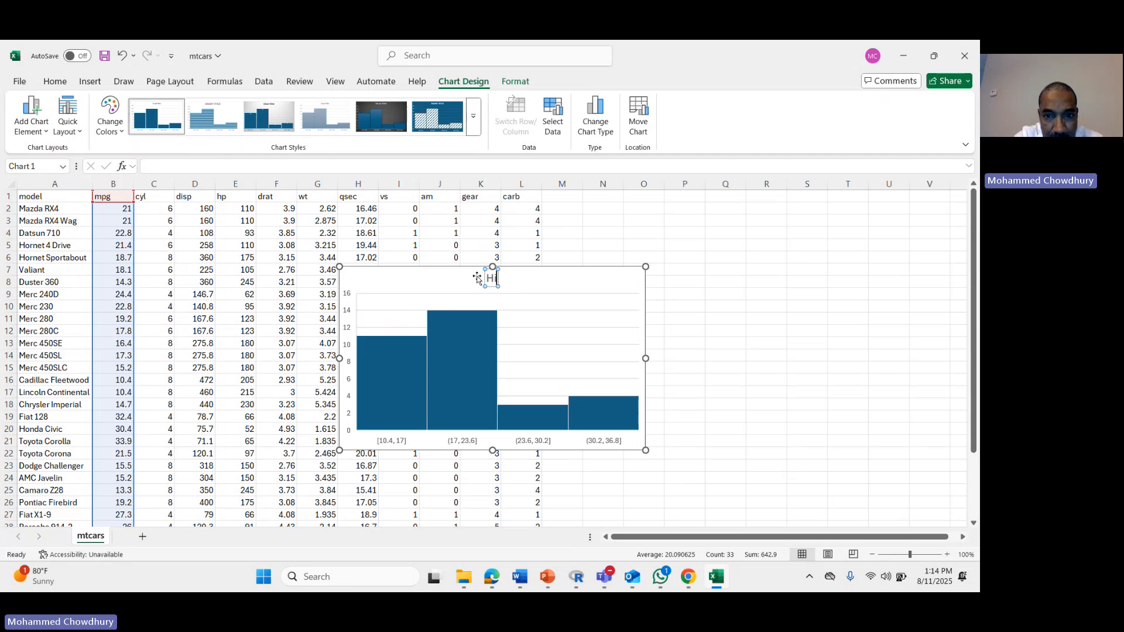
{"action": "type", "text": "Histogram for M"}
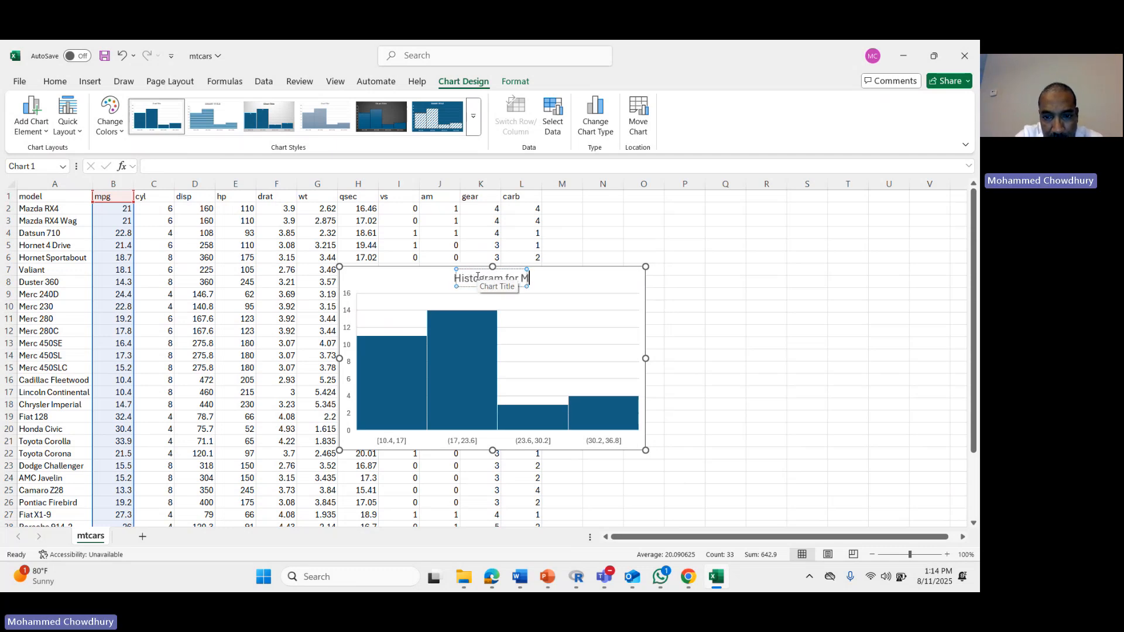
{"action": "type", "text": "PG variable"}
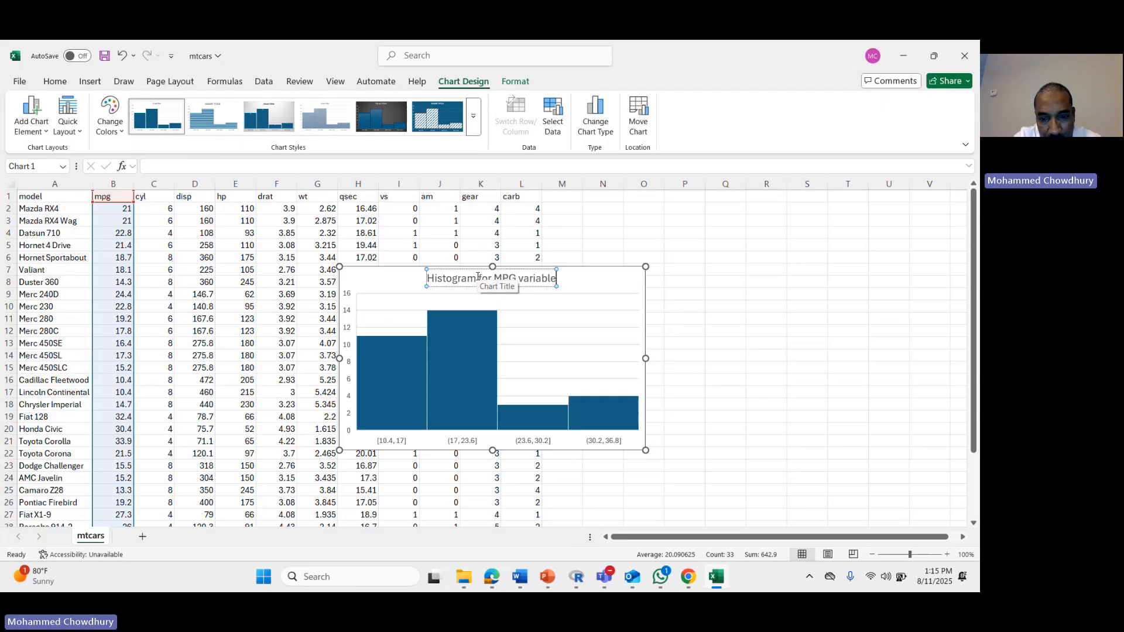
{"action": "left_click", "coordinate": [602, 309]}
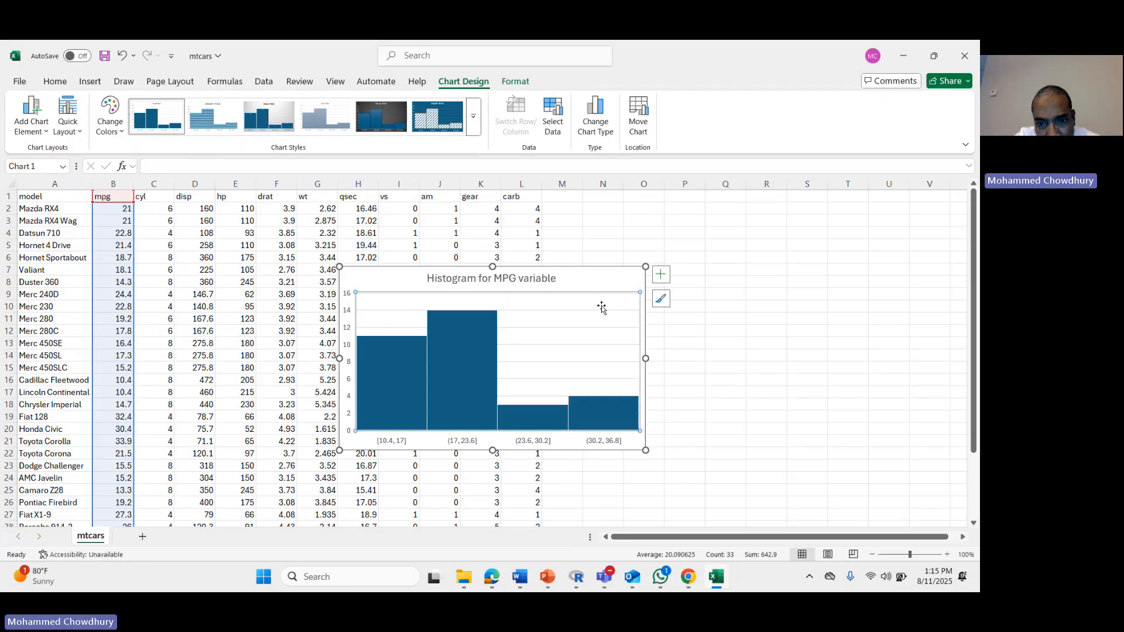
{"action": "left_click_drag", "start_coordinate": [603, 283], "coordinate": [760, 229]}
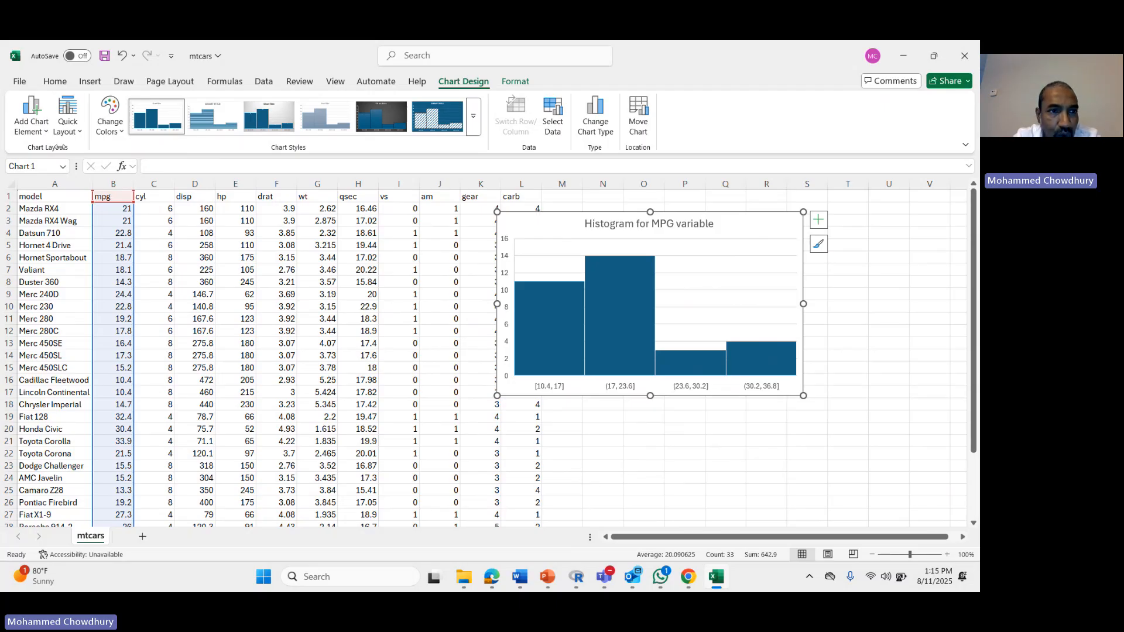
Convert the mpg histogram to a Box and Whisker chart and shift it slightly further down and away from the data
{"action": "left_click", "coordinate": [88, 84]}
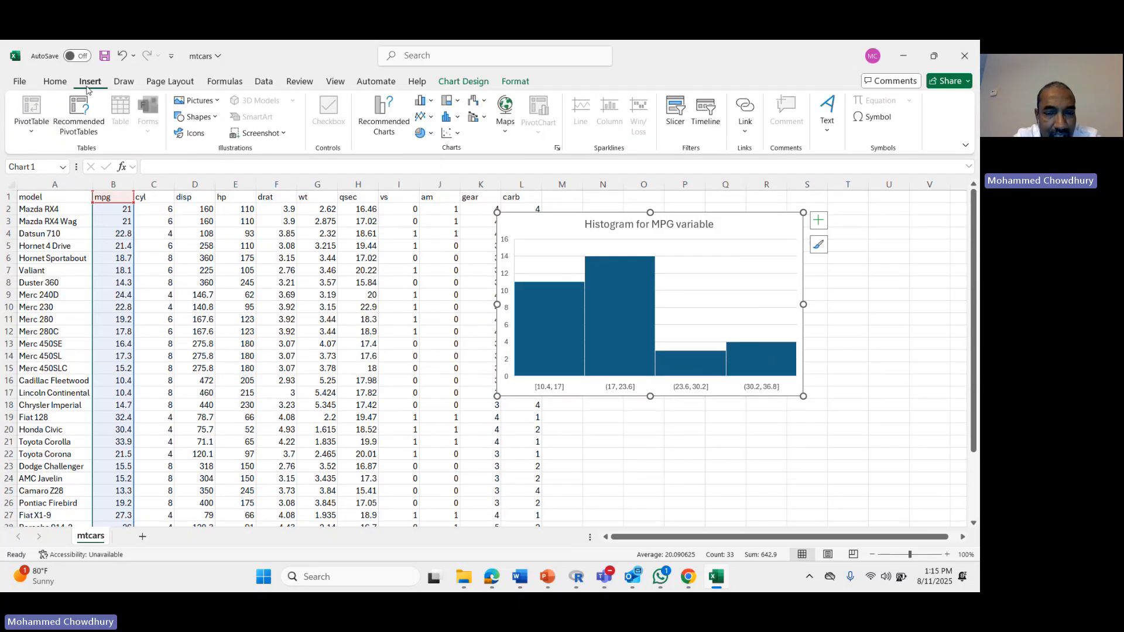
{"action": "left_click", "coordinate": [451, 117]}
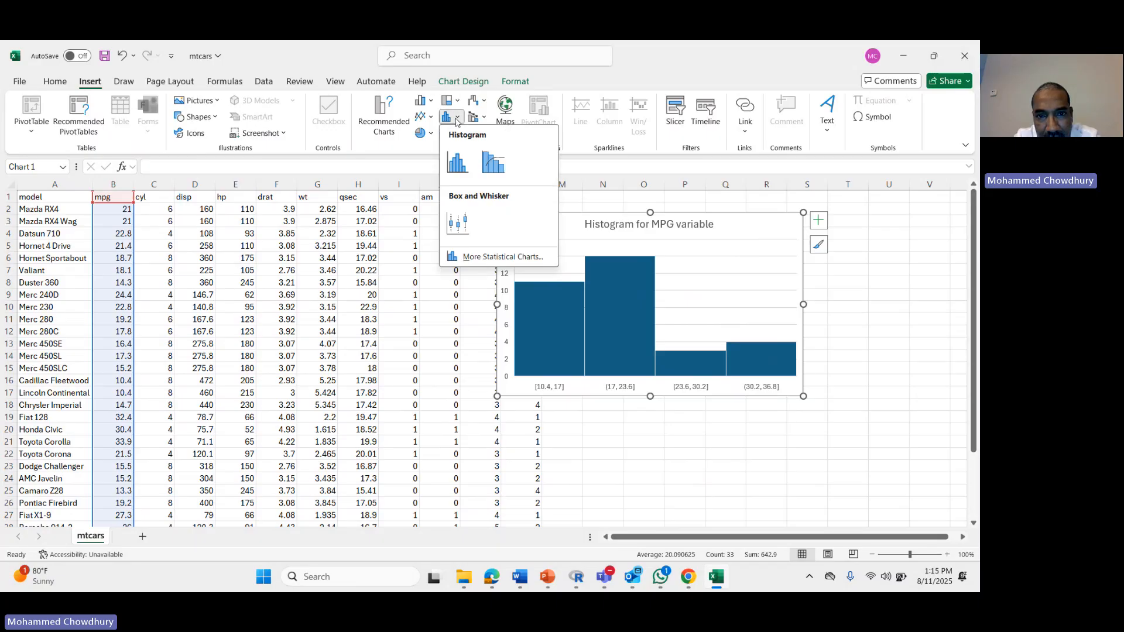
{"action": "left_click", "coordinate": [457, 223]}
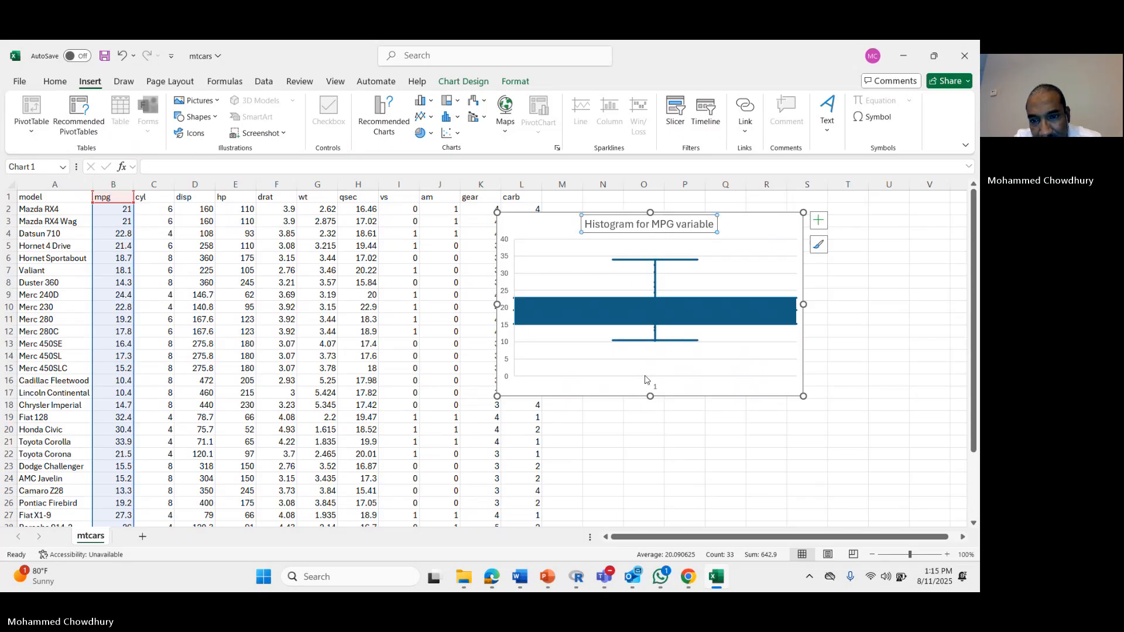
{"action": "left_click_drag", "start_coordinate": [731, 253], "coordinate": [766, 276]}
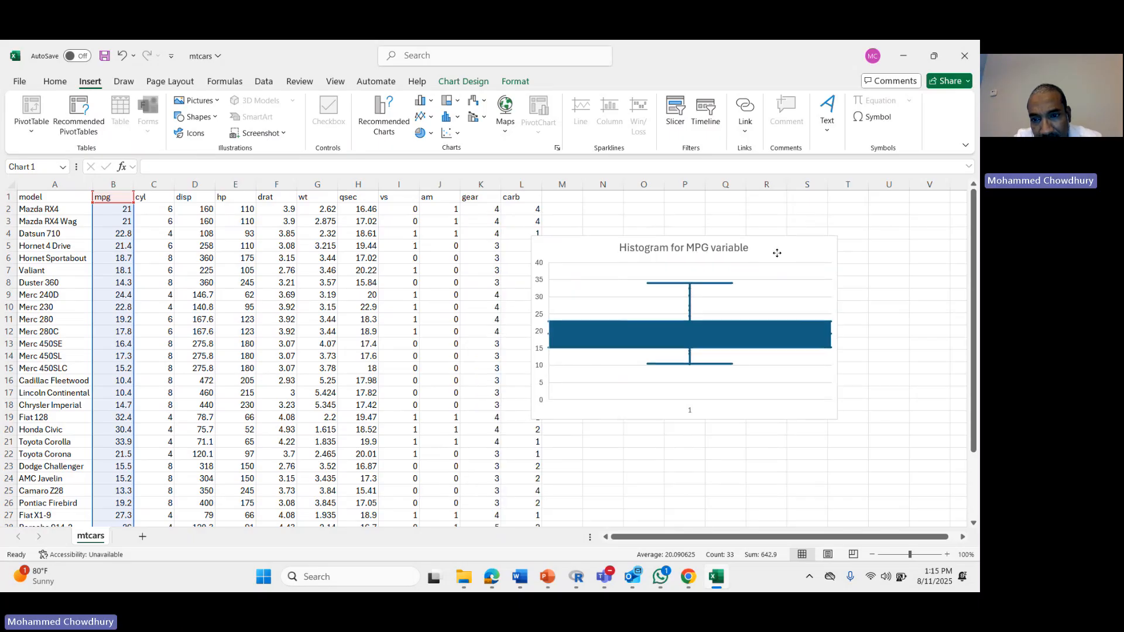
Change the chart title to "Boxplot for MPG variable" by replacing the word Histogram
{"action": "left_click", "coordinate": [659, 249]}
{"action": "left_click", "coordinate": [669, 248]}
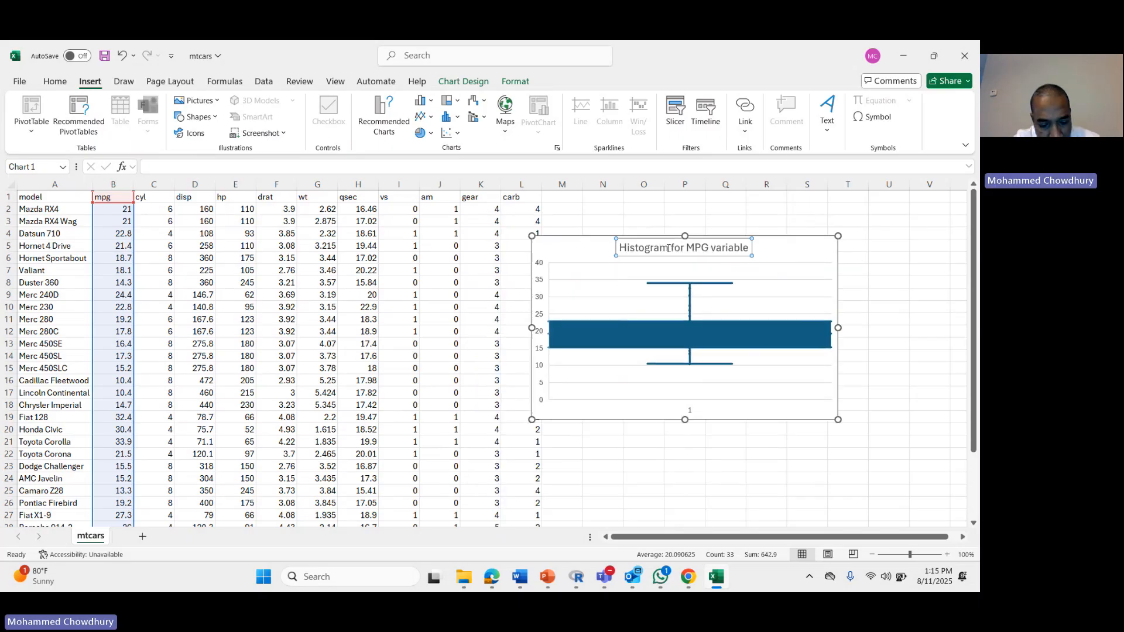
{"action": "key", "text": "shift+Left"}
{"action": "key", "text": "shift+Left"}
{"action": "key", "text": "shift+Left"}
{"action": "key", "text": "shift+Left"}
{"action": "key", "text": "shift+Left"}
{"action": "key", "text": "shift+Left"}
{"action": "key", "text": "shift+Left"}
{"action": "key", "text": "shift+Left"}
{"action": "key", "text": "shift+Left"}
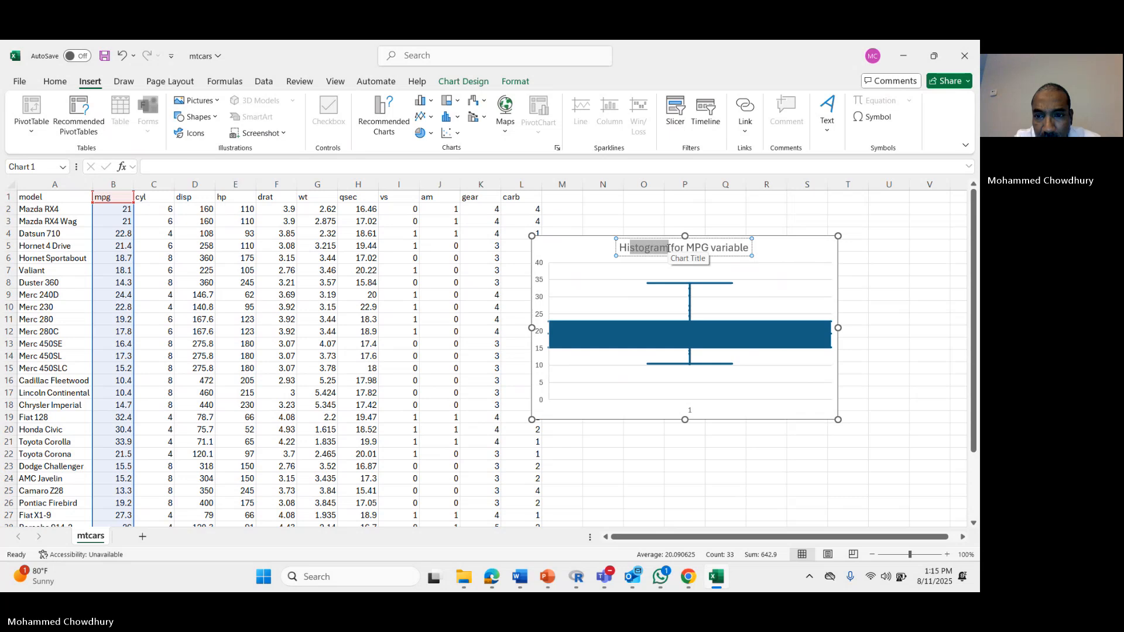
{"action": "type", "text": "Boxplot"}
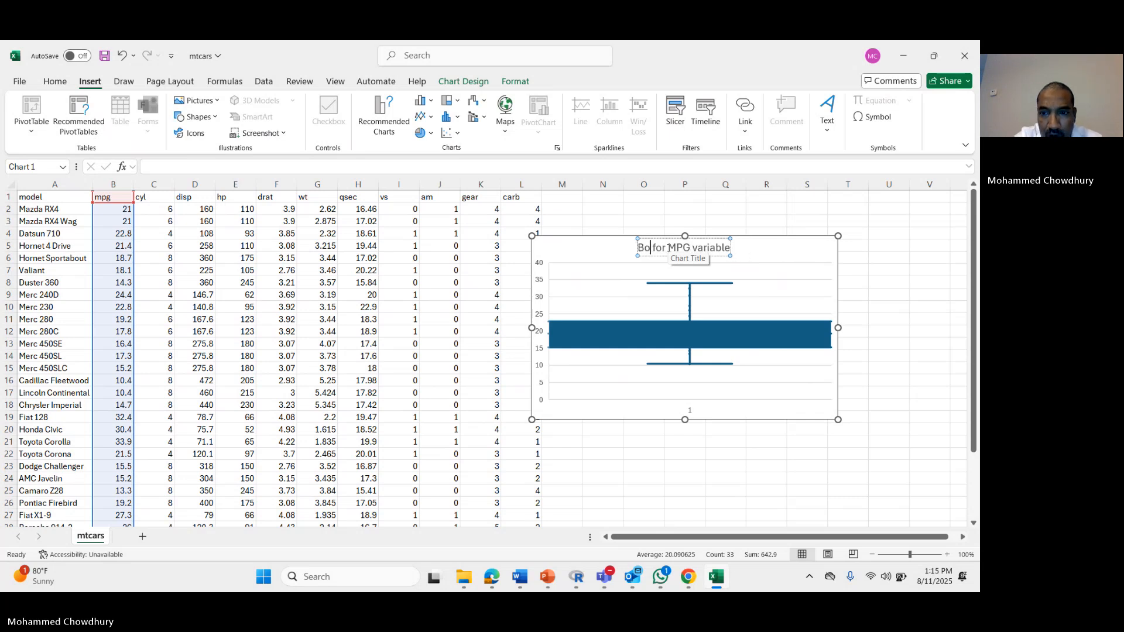
{"action": "left_click", "coordinate": [736, 468]}
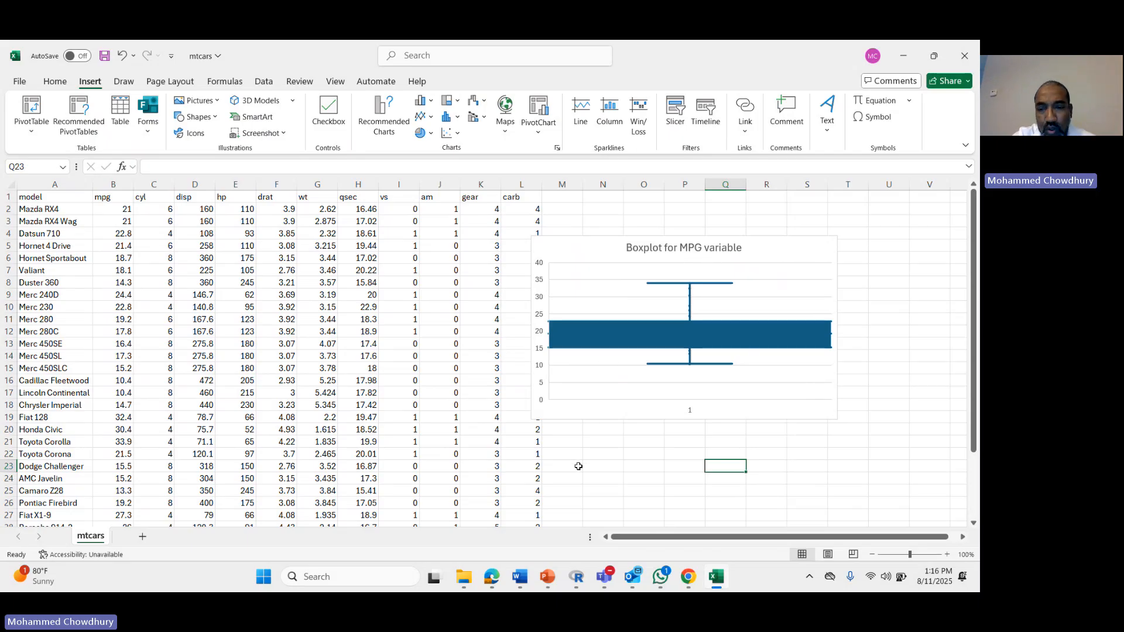
Switch to the R console and show the first rows of the dataset with head(mtcars)
{"action": "left_click", "coordinate": [576, 578]}
{"action": "left_click", "coordinate": [525, 503]}
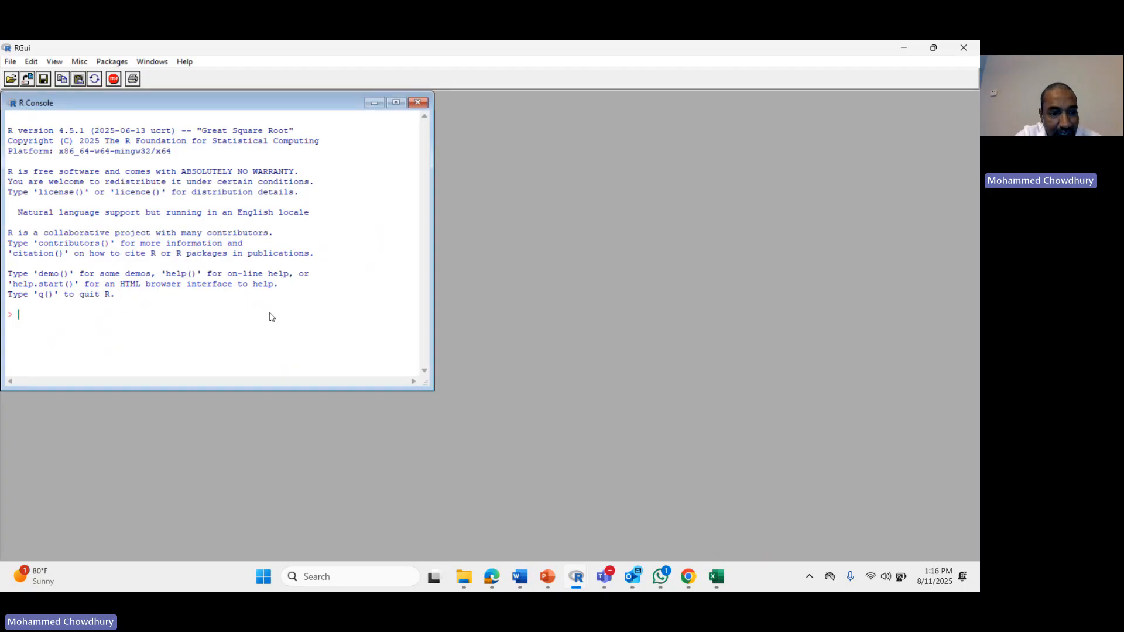
{"action": "type", "text": "head(mtcar"}
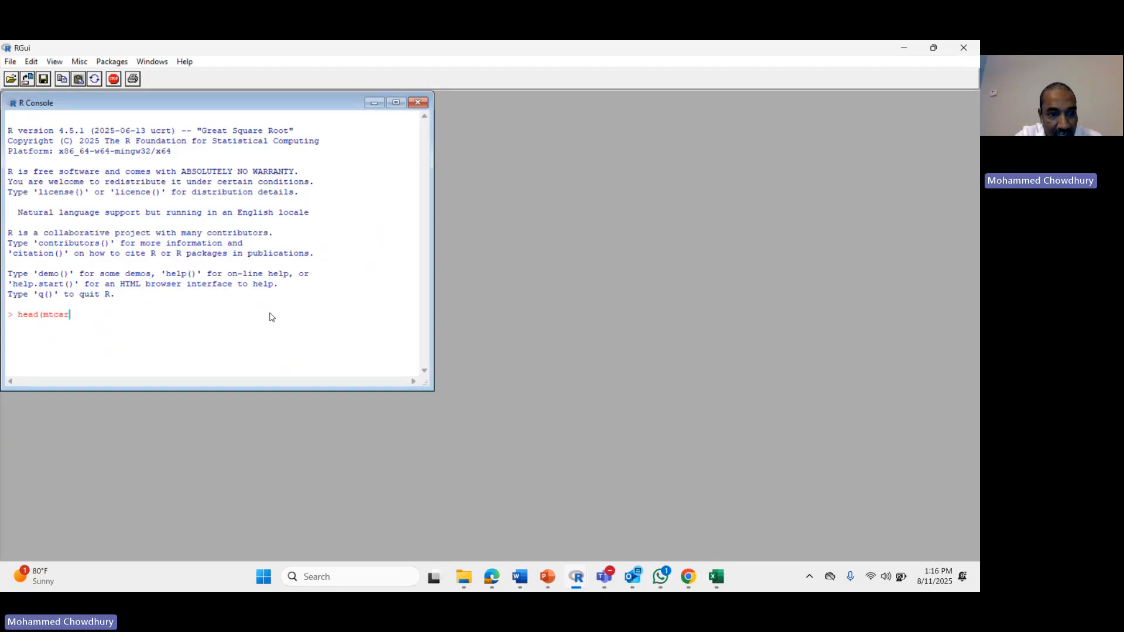
{"action": "type", "text": "s)"}
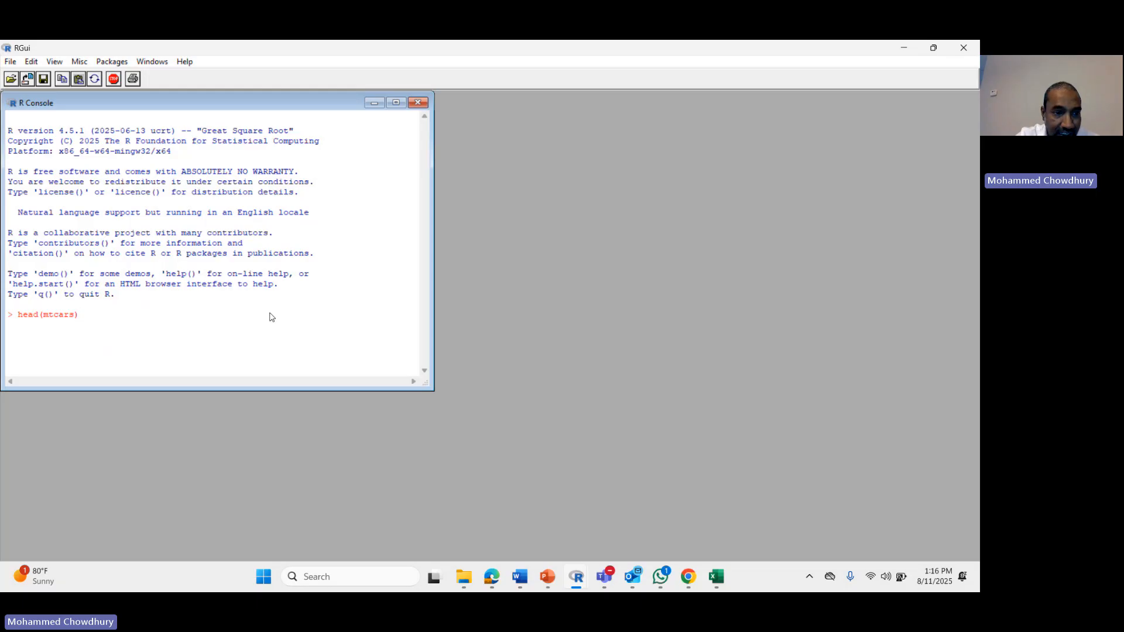
{"action": "key", "text": "Return"}
Plot a histogram of the mpg variable by running hist(mtcars$mpg)
{"action": "type", "text": "h"}
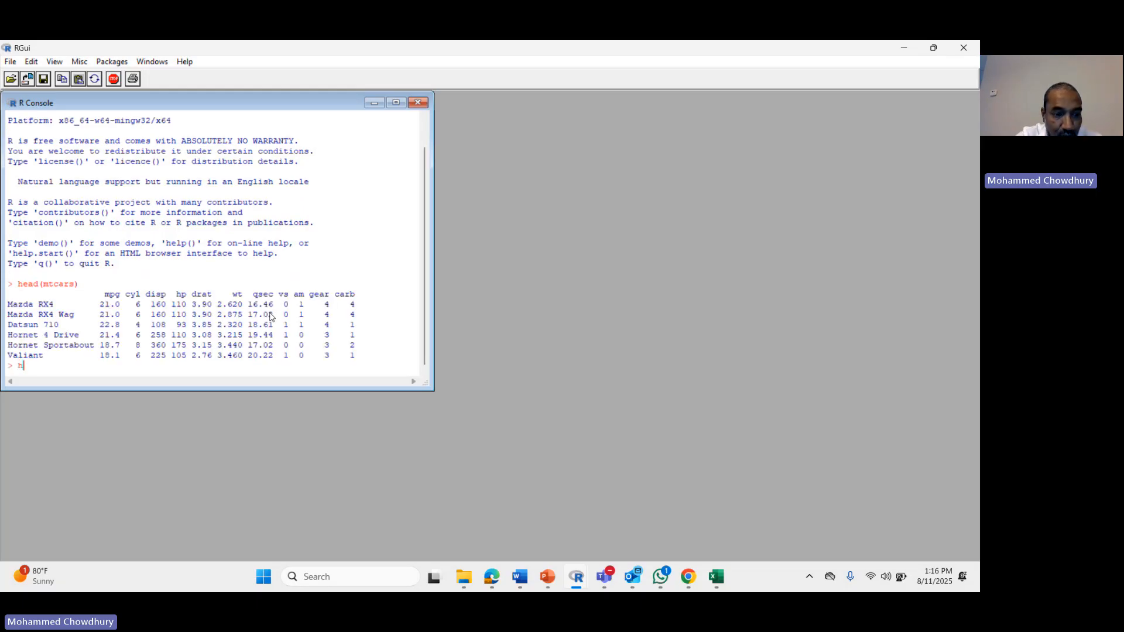
{"action": "type", "text": "ist("}
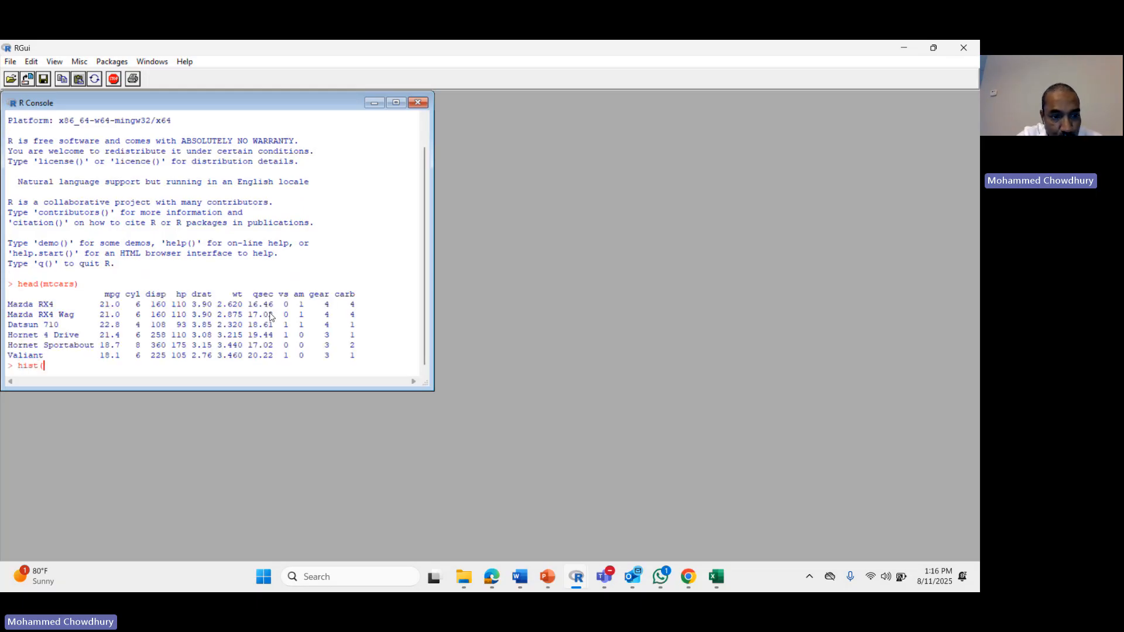
{"action": "type", "text": "mtcars"}
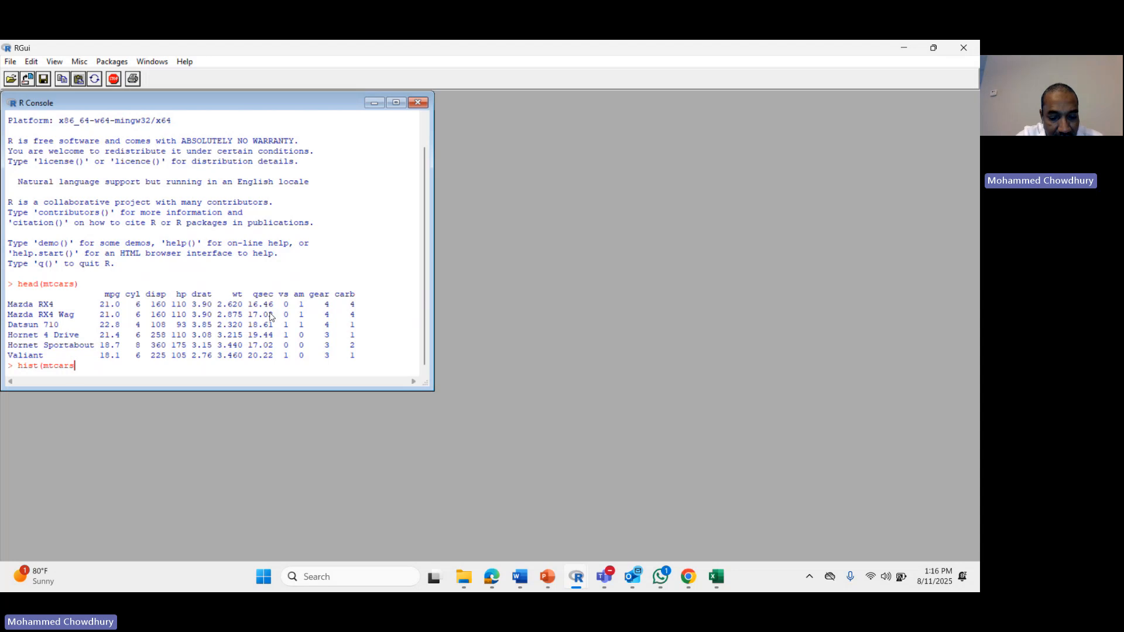
{"action": "type", "text": "$"}
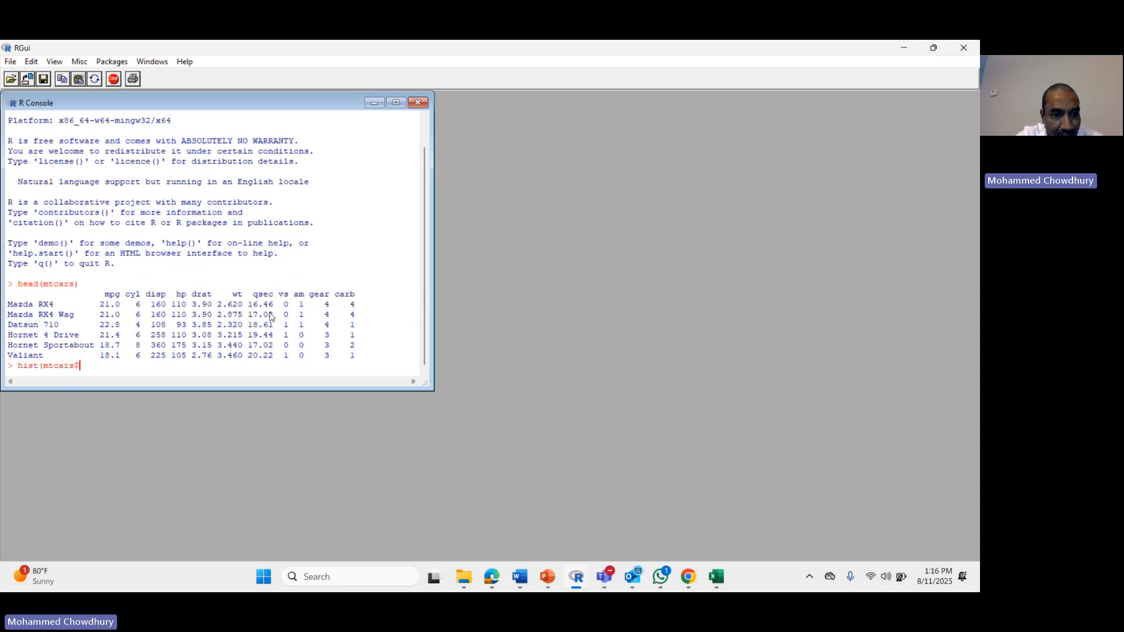
{"action": "type", "text": "mpg)"}
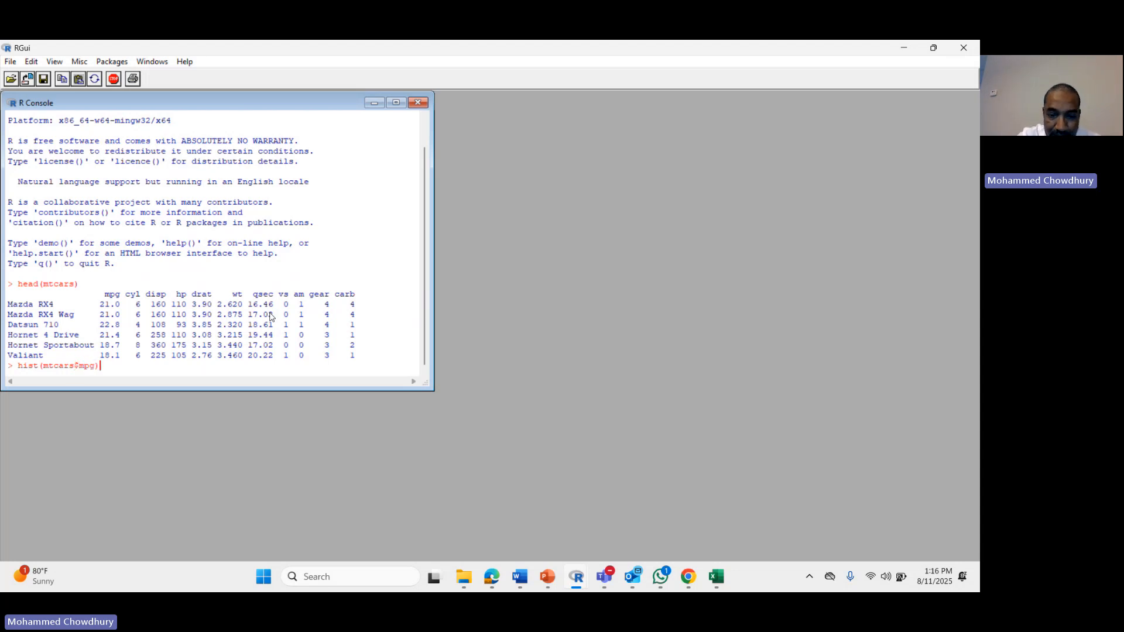
{"action": "key", "text": "Return"}
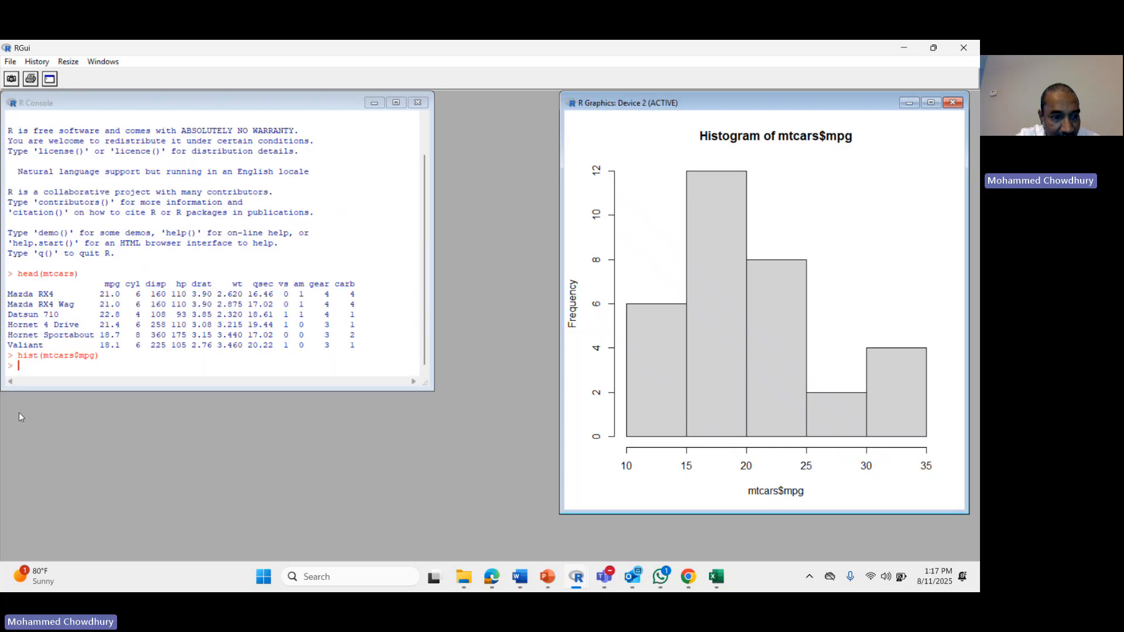
Recall the histogram command in the console, replace hist with boxplot, and run boxplot(mtcars$mpg)
{"action": "left_click", "coordinate": [37, 373]}
{"action": "key", "text": "Up"}
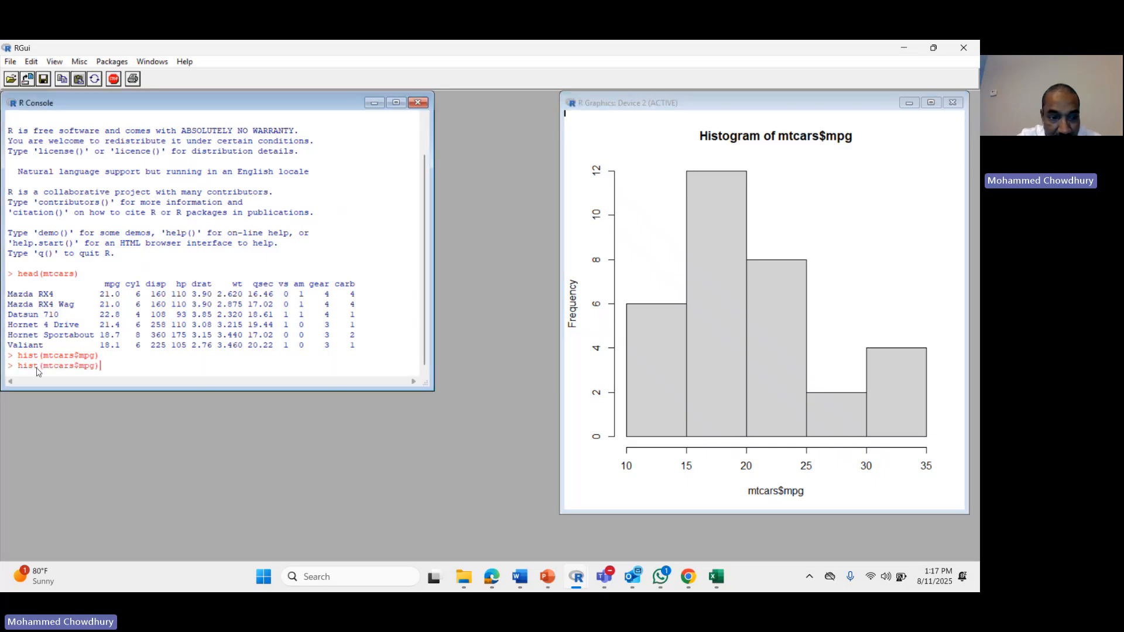
{"action": "key", "text": "Left"}
{"action": "key", "text": "Left"}
{"action": "key", "text": "Left"}
{"action": "key", "text": "Left"}
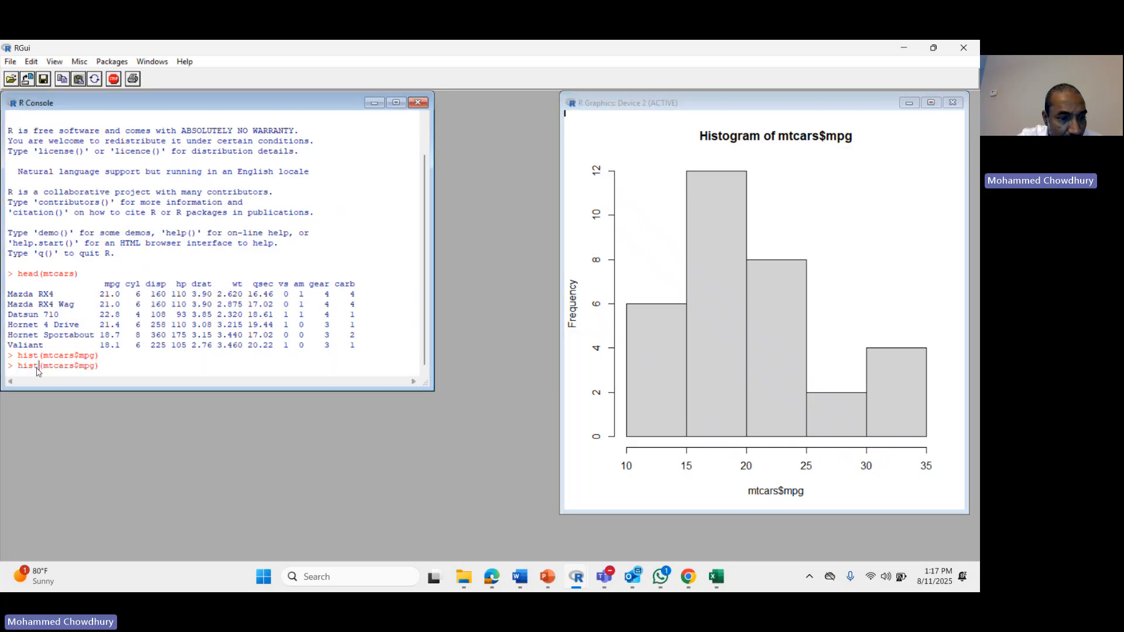
{"action": "key", "text": "BackSpace"}
{"action": "key", "text": "BackSpace"}
{"action": "key", "text": "BackSpace"}
{"action": "key", "text": "BackSpace"}
{"action": "type", "text": "boxpl"}
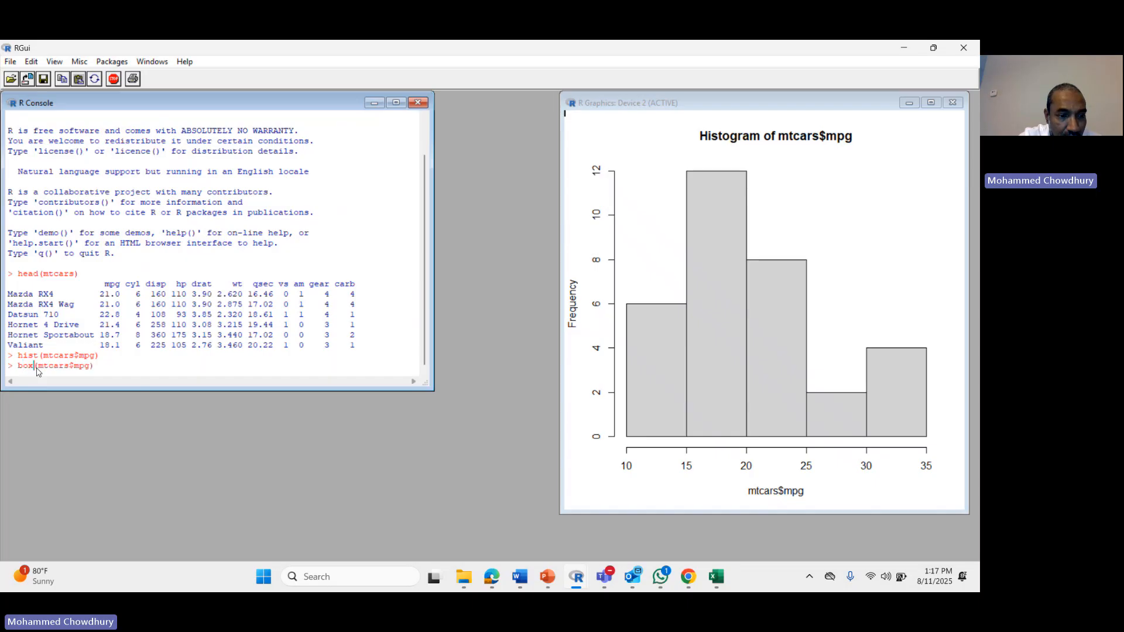
{"action": "type", "text": "ot"}
{"action": "key", "text": "Return"}
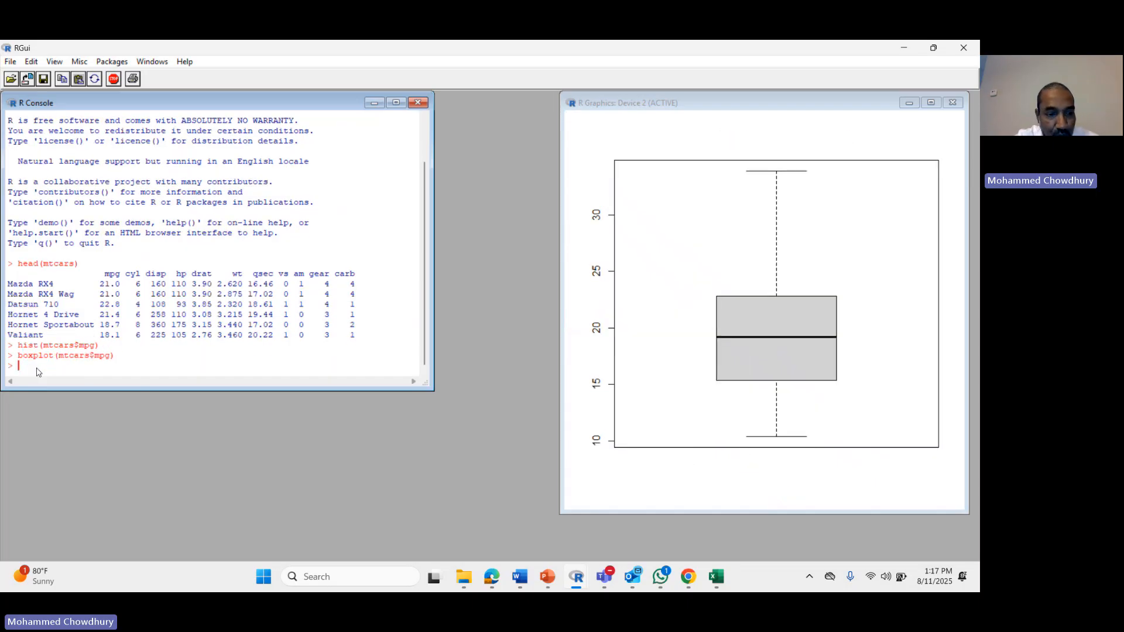
Divide the graphics window into two rows and one column with par(mfrow=c(2,1))
{"action": "type", "text": "par"}
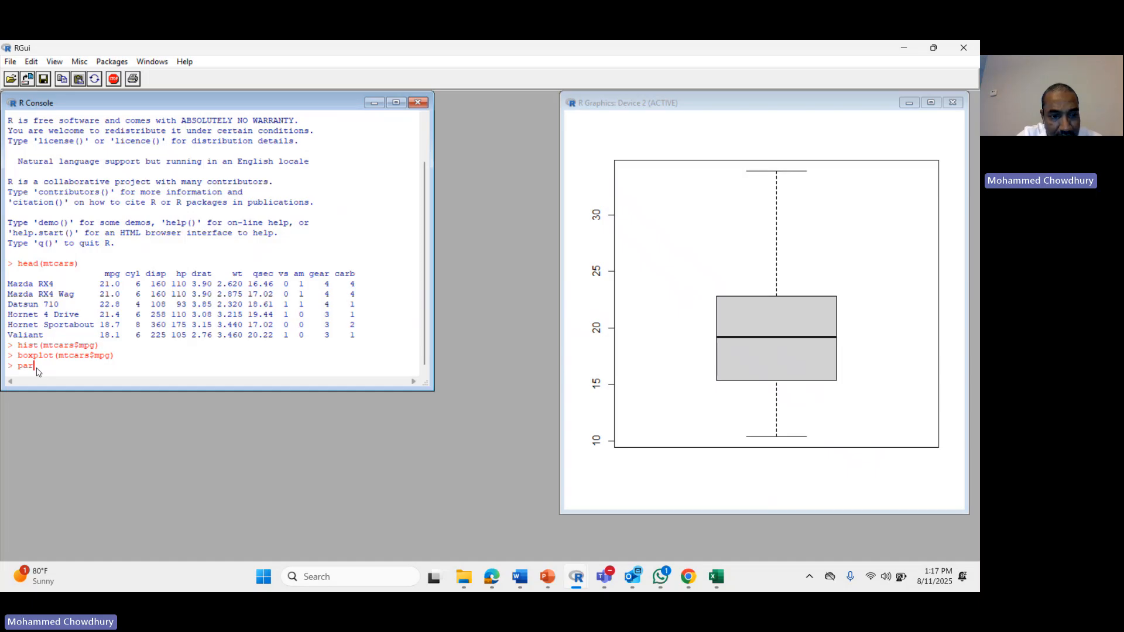
{"action": "type", "text": "(mfrow"}
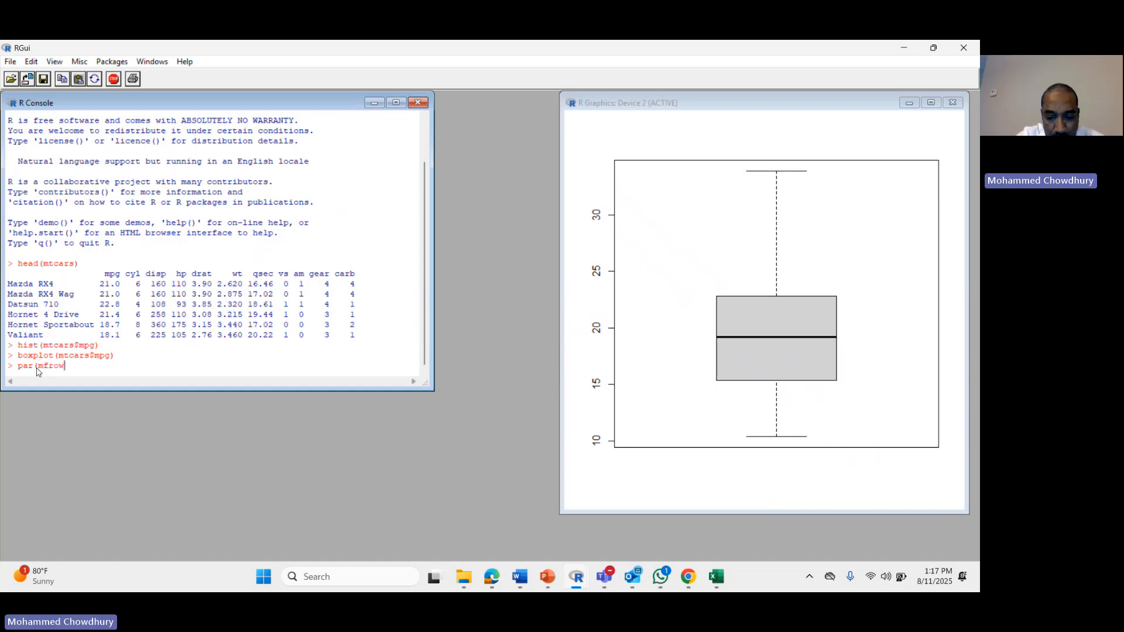
{"action": "type", "text": "=c()"}
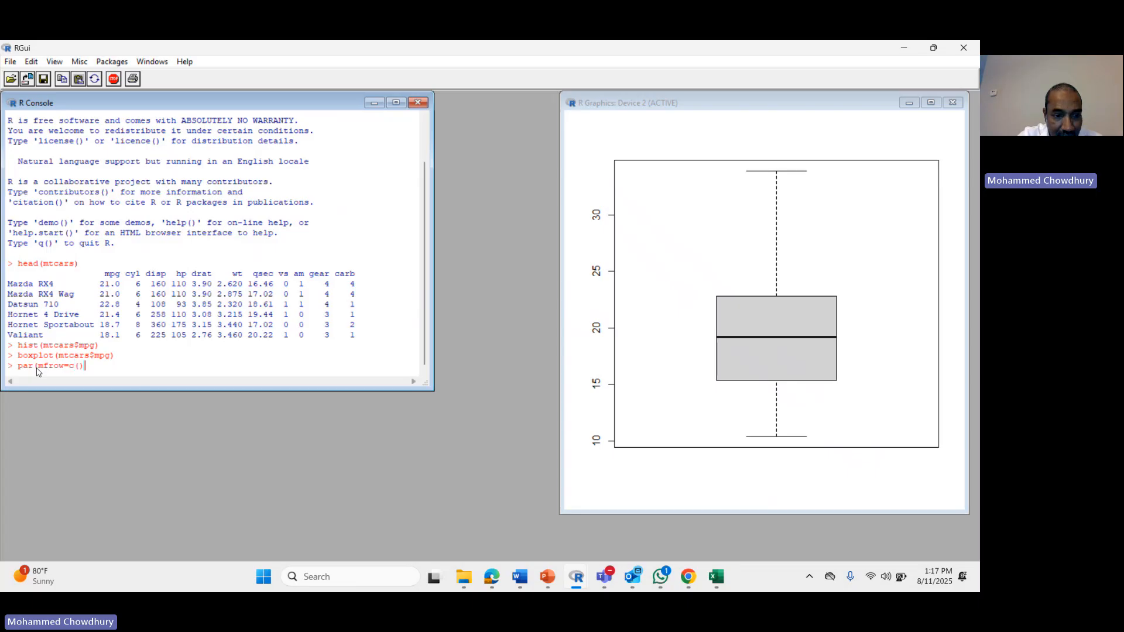
{"action": "type", "text": ")"}
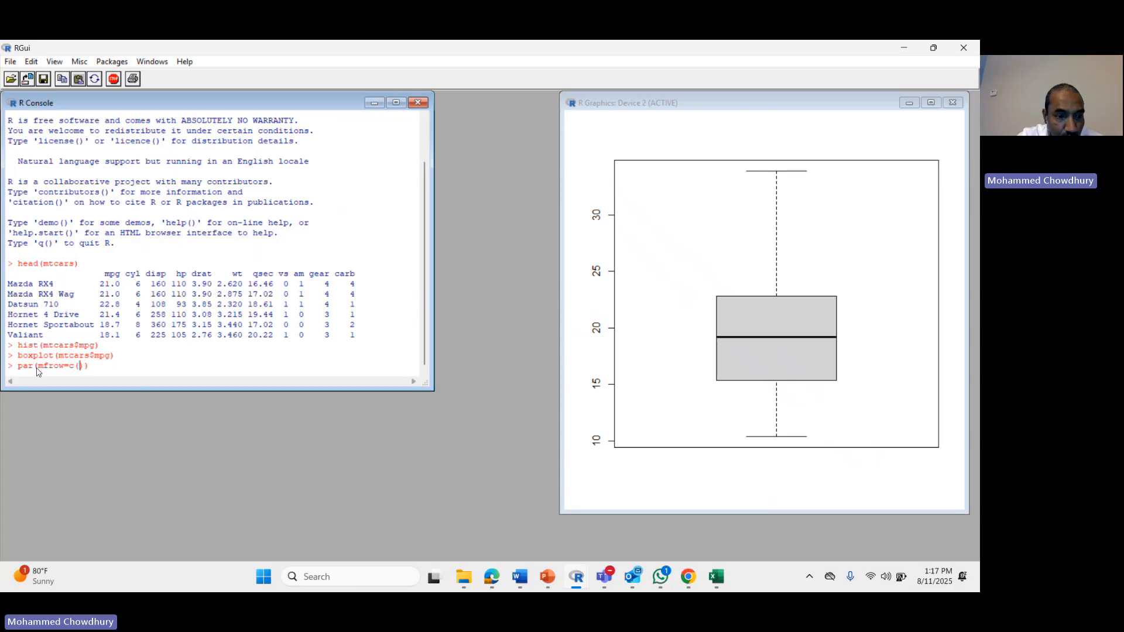
{"action": "type", "text": "2,1"}
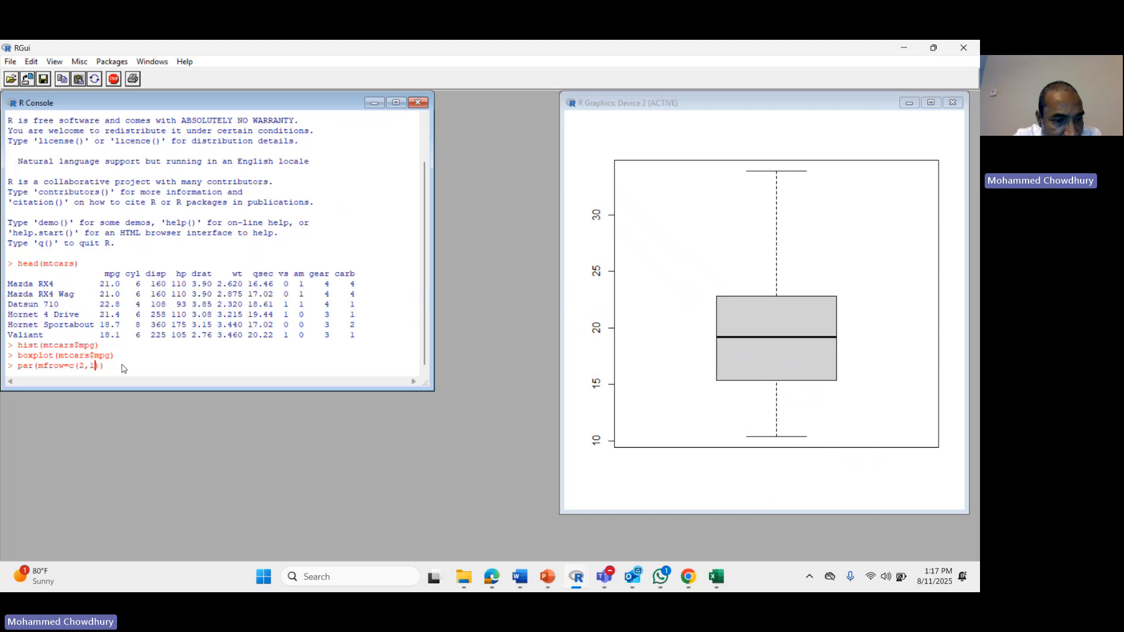
{"action": "key", "text": "Right"}
{"action": "key", "text": "Right"}
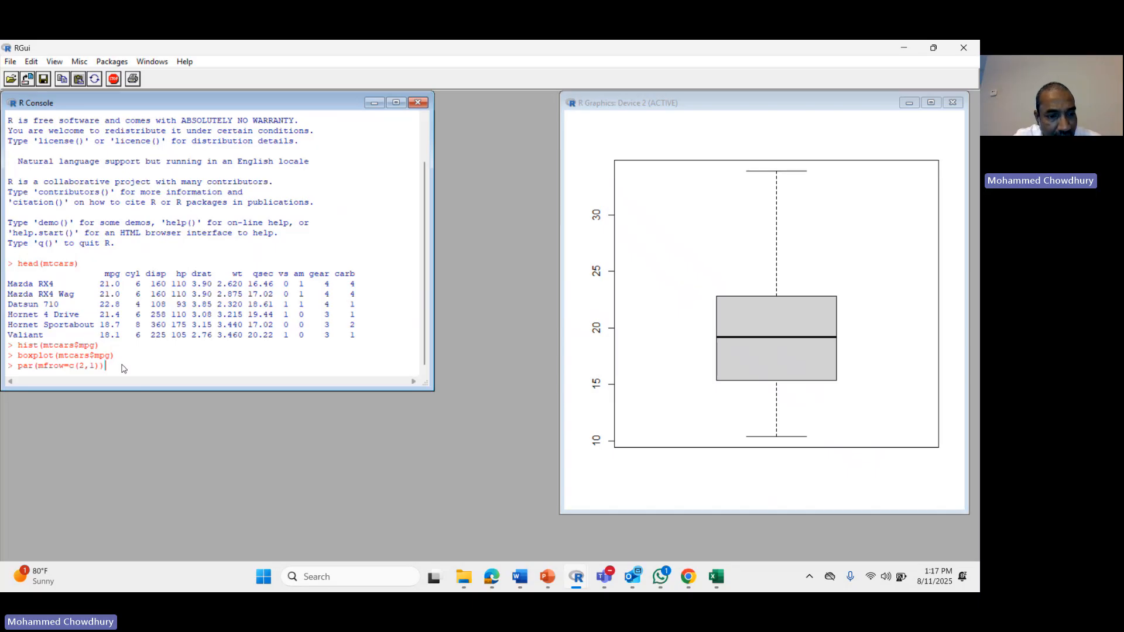
{"action": "key", "text": "Return"}
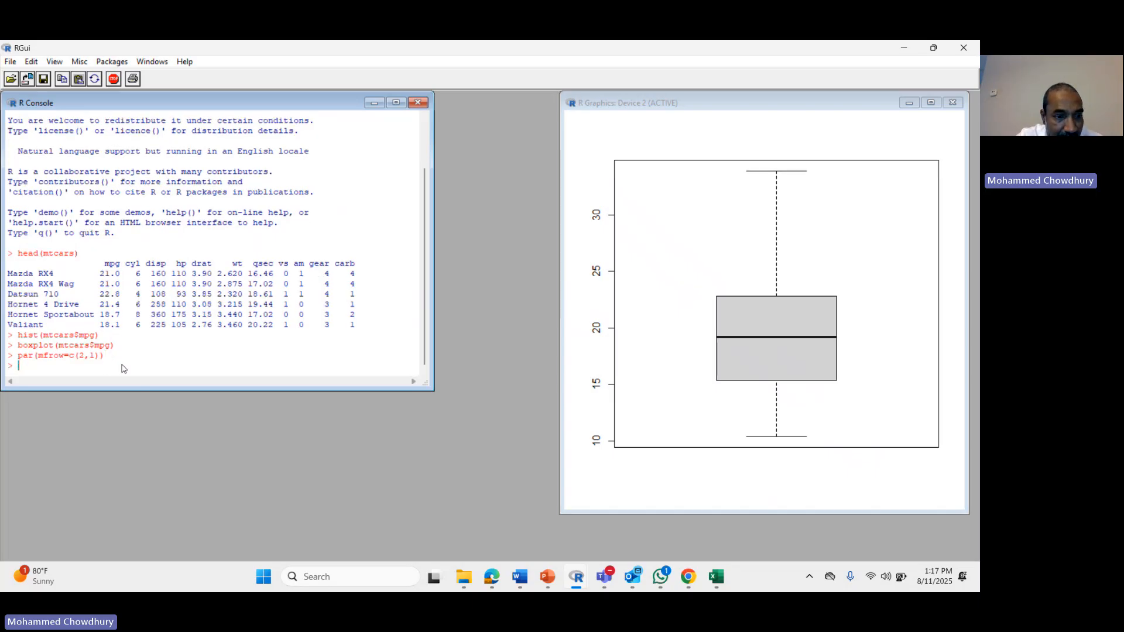
Discard the partly entered hist command and rerun boxplot(mtcars$mpg) to fill the first panel of the layout
{"action": "type", "text": "hist"}
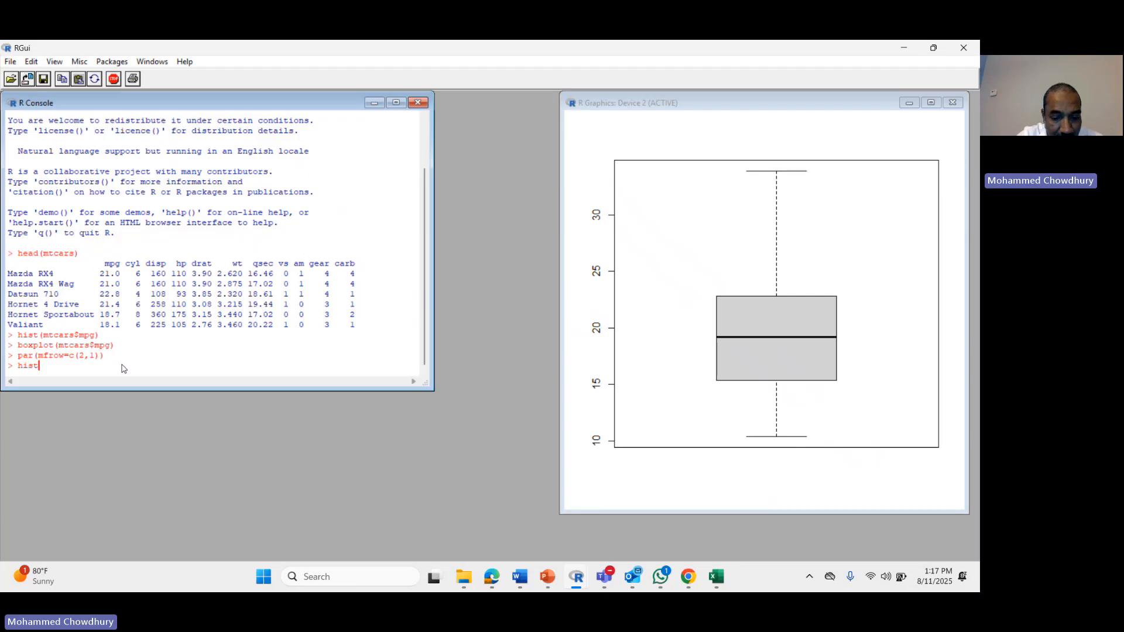
{"action": "key", "text": "Up"}
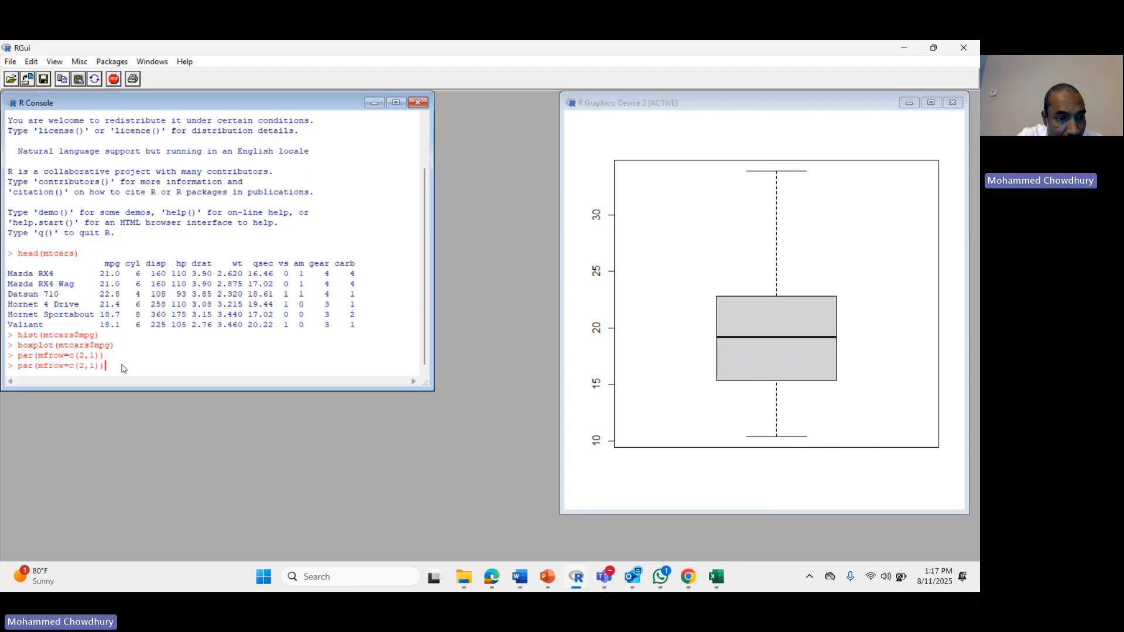
{"action": "key", "text": "Up"}
{"action": "key", "text": "Return"}
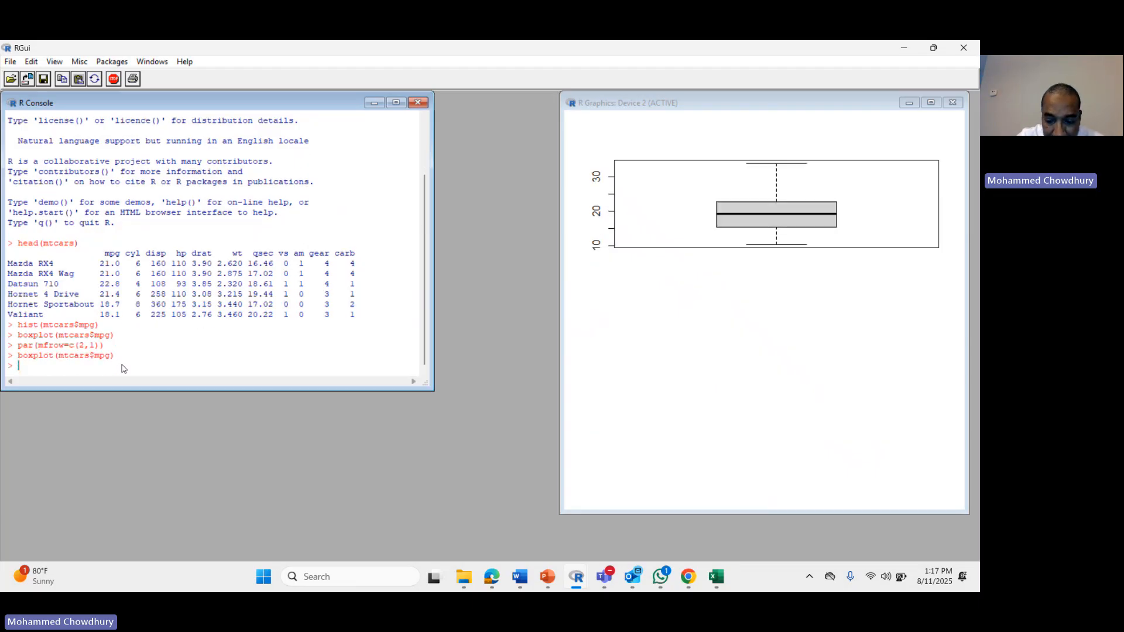
Recall hist(mtcars$mpg) from the command history and run it to add the histogram beneath the boxplot
{"action": "key", "text": "Up"}
{"action": "key", "text": "Up"}
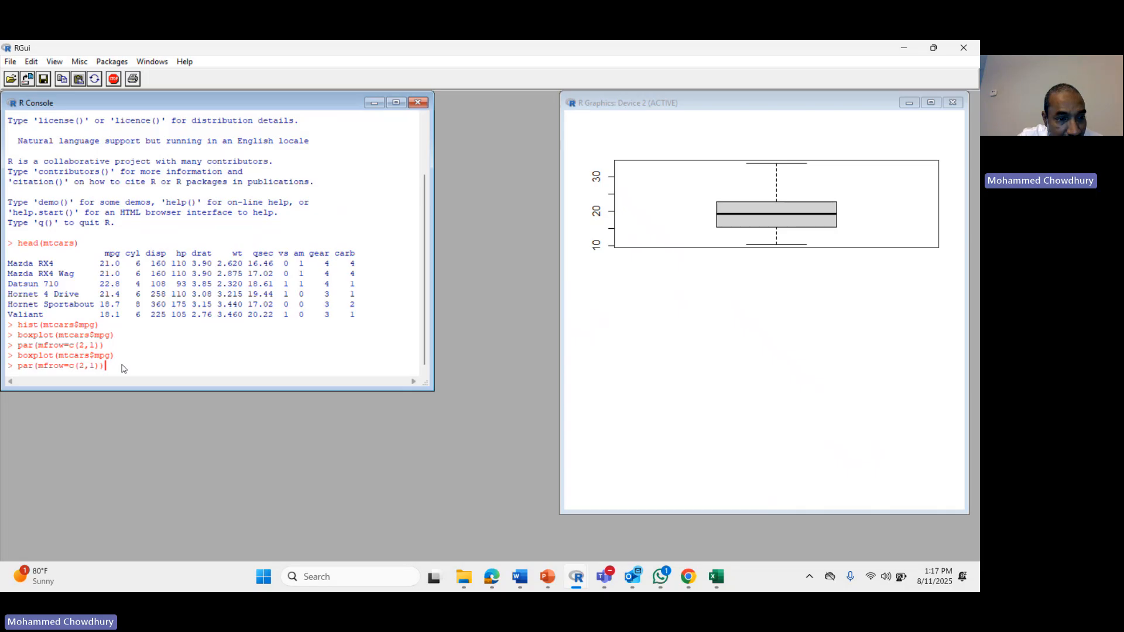
{"action": "key", "text": "Down"}
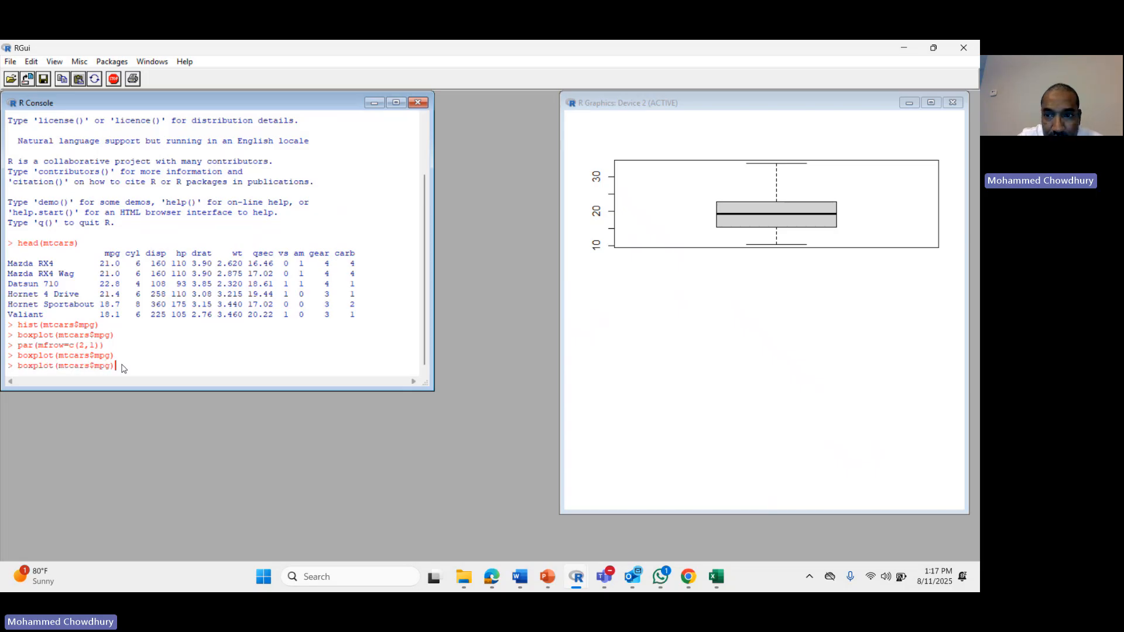
{"action": "key", "text": "Up"}
{"action": "key", "text": "Up"}
{"action": "key", "text": "Up"}
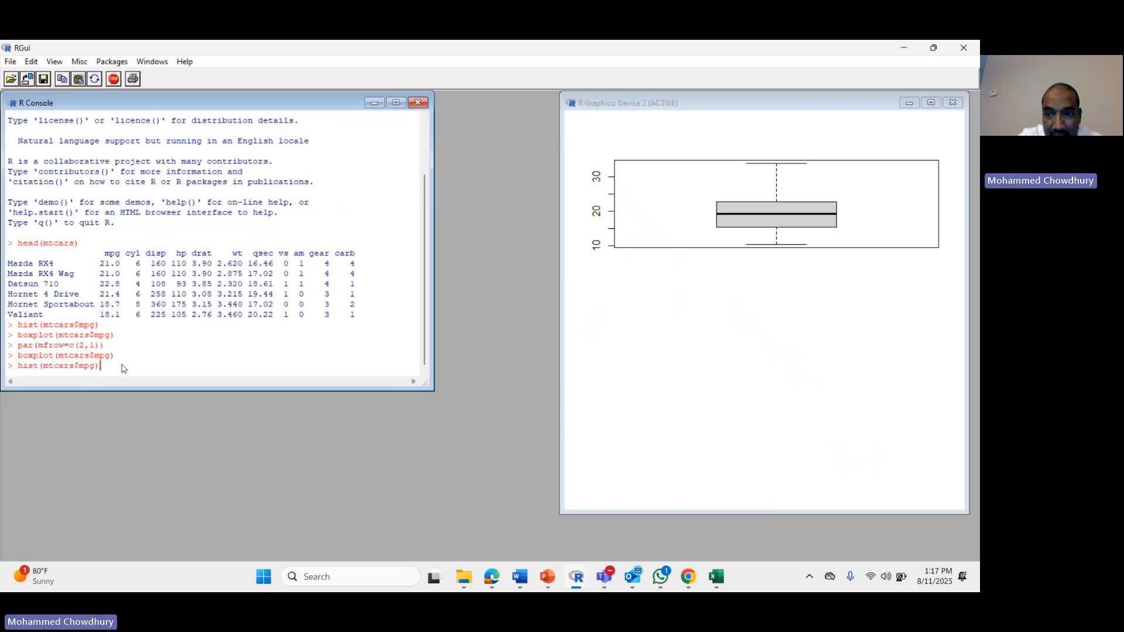
{"action": "key", "text": "Return"}
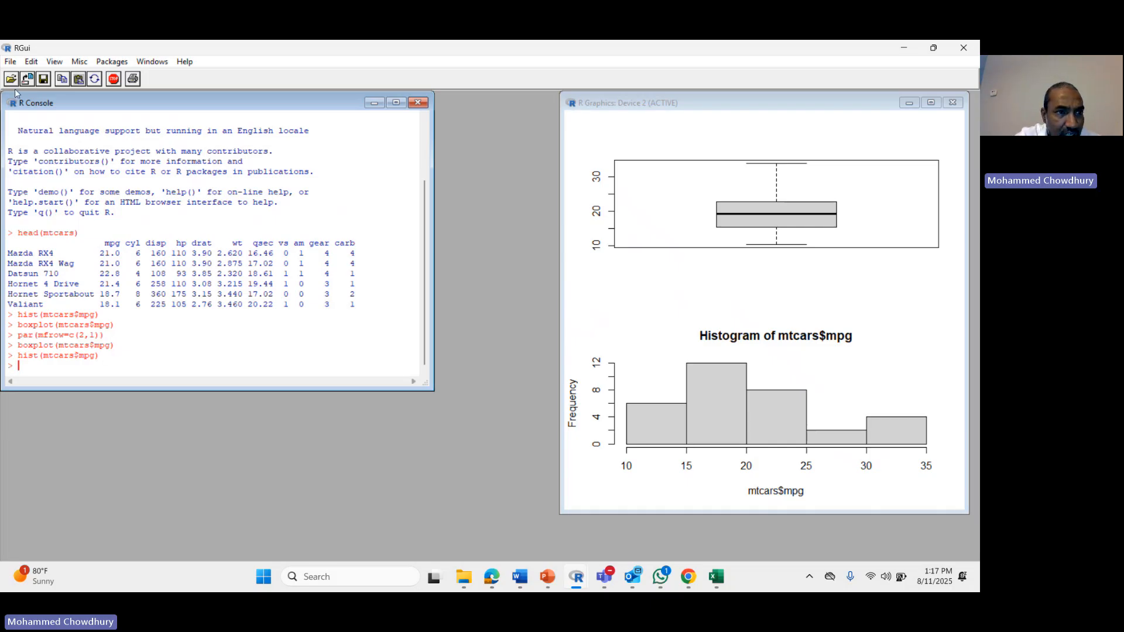
Create a new script and copy the last three console commands, par, boxplot and hist, into it
{"action": "left_click", "coordinate": [10, 61]}
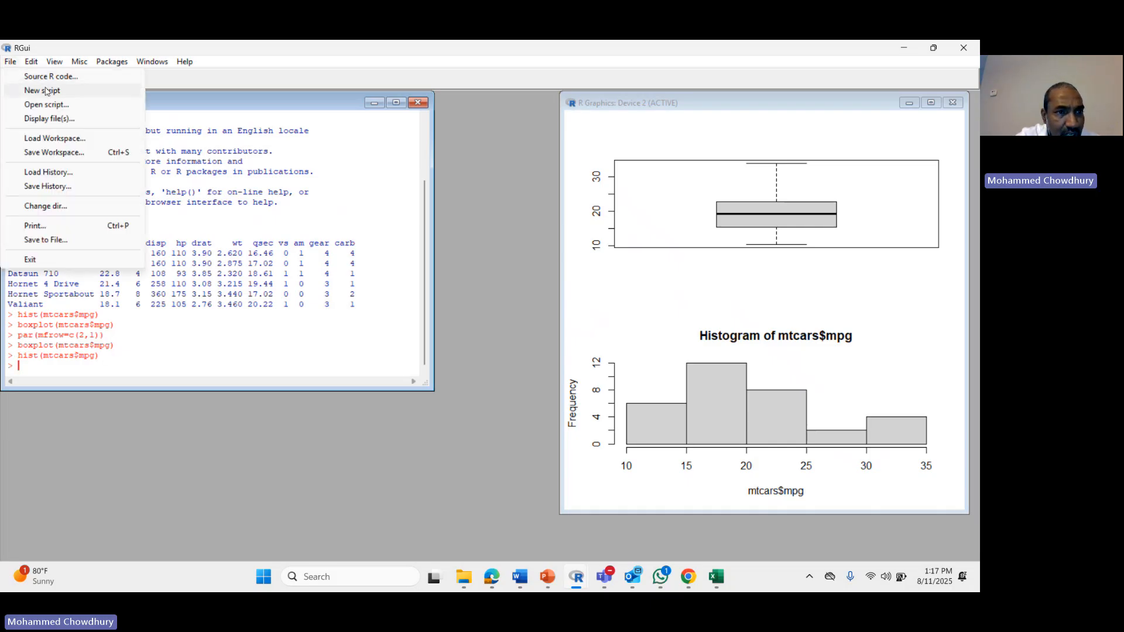
{"action": "left_click", "coordinate": [45, 92]}
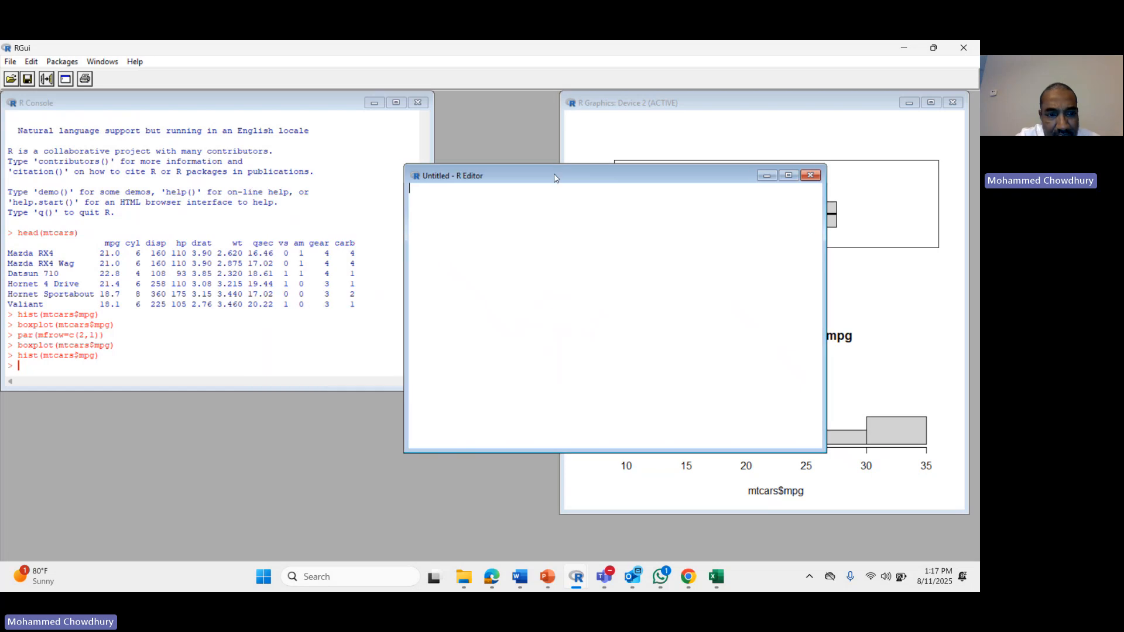
{"action": "left_click", "coordinate": [106, 361]}
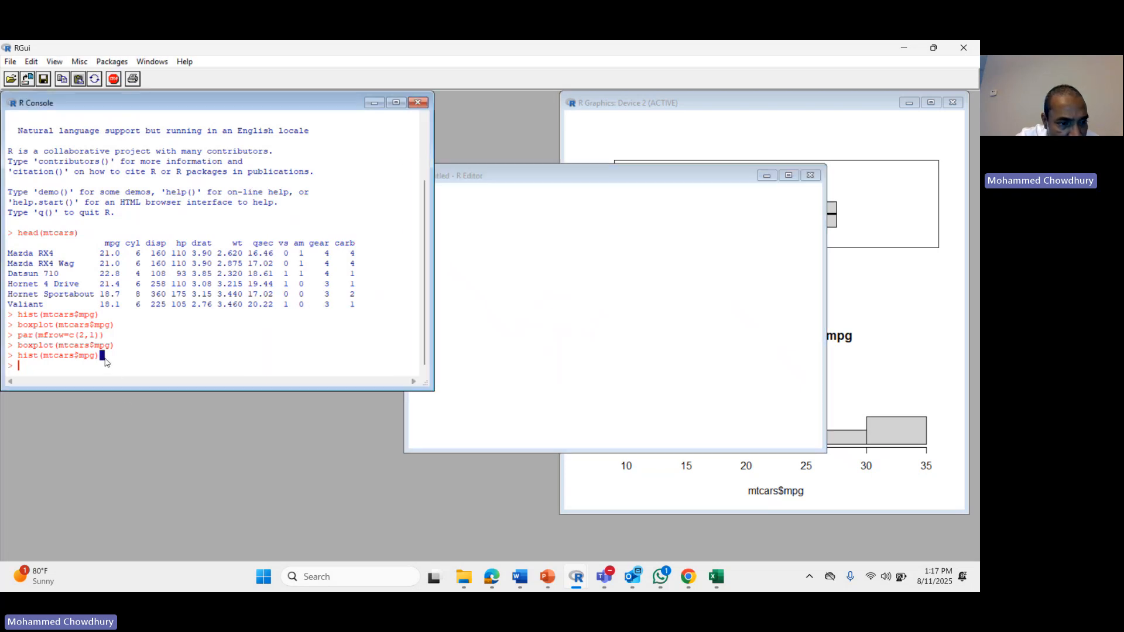
{"action": "left_click_drag", "start_coordinate": [106, 361], "coordinate": [7, 336]}
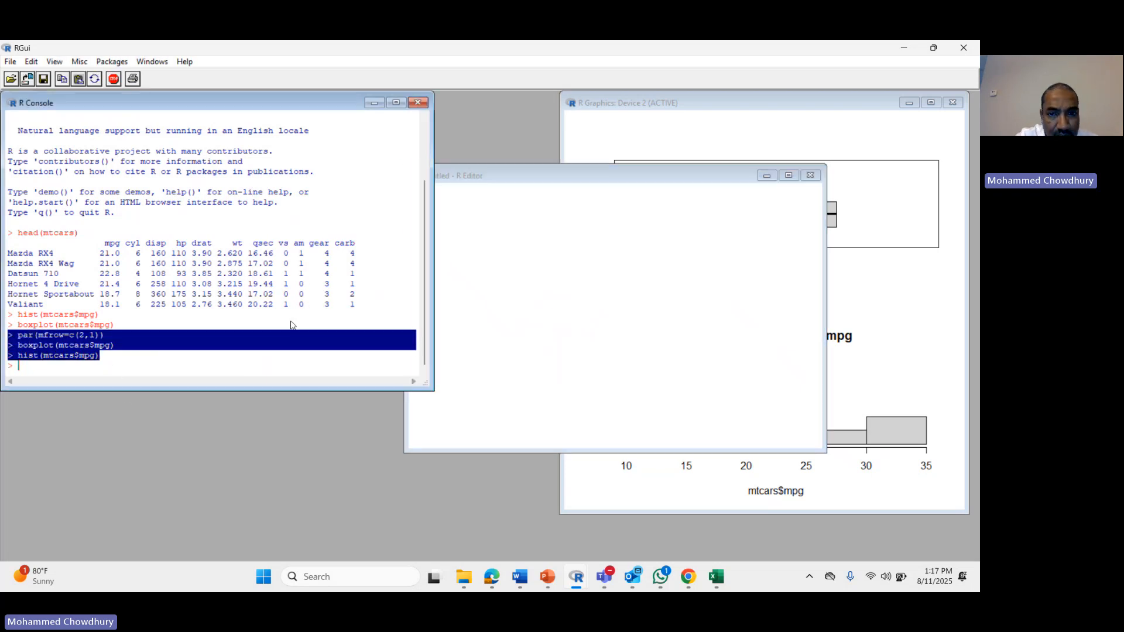
{"action": "left_click", "coordinate": [547, 278]}
{"action": "type", "text": "> par(mfrow=c(2,1)) > boxplot(mtcars$mpg) > hist(mtcars$mpg)"}
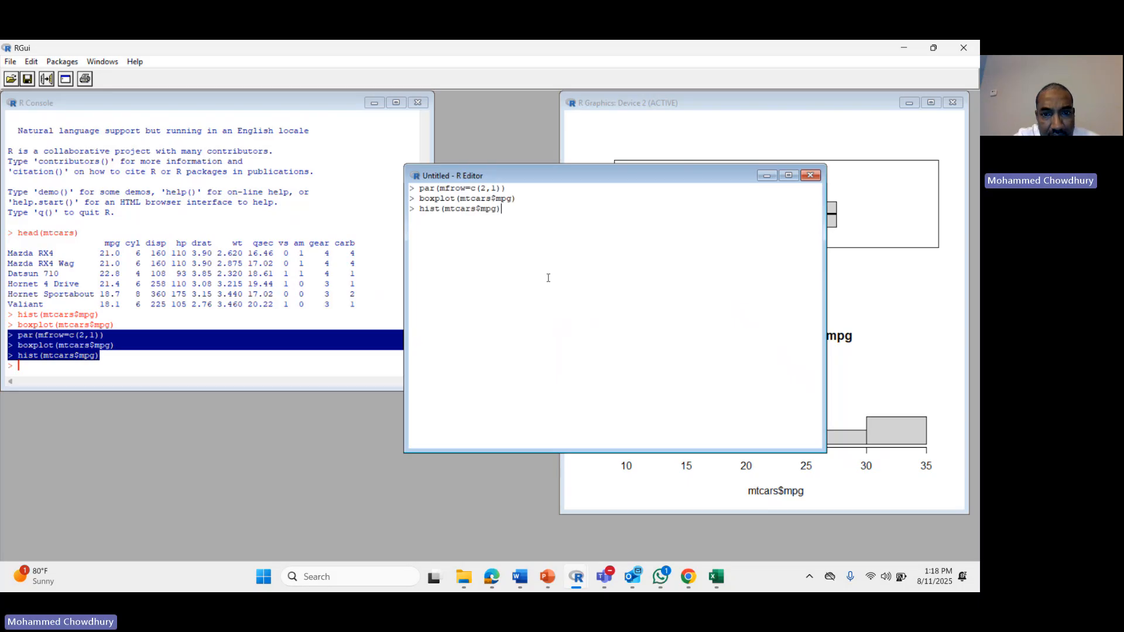
Remove the leading > prompt and space from each of the three script lines
{"action": "left_click", "coordinate": [421, 188]}
{"action": "key", "text": "BackSpace"}
{"action": "key", "text": "BackSpace"}
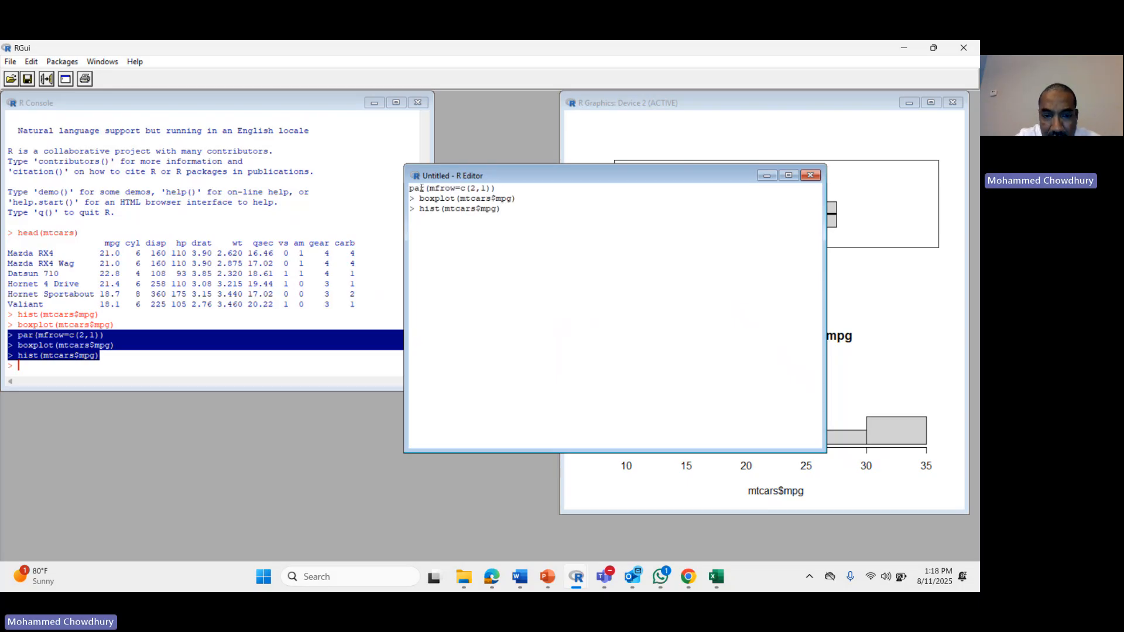
{"action": "key", "text": "Down"}
{"action": "key", "text": "Right"}
{"action": "key", "text": "Right"}
{"action": "key", "text": "BackSpace"}
{"action": "key", "text": "BackSpace"}
{"action": "key", "text": "Down"}
{"action": "key", "text": "Right"}
{"action": "key", "text": "Right"}
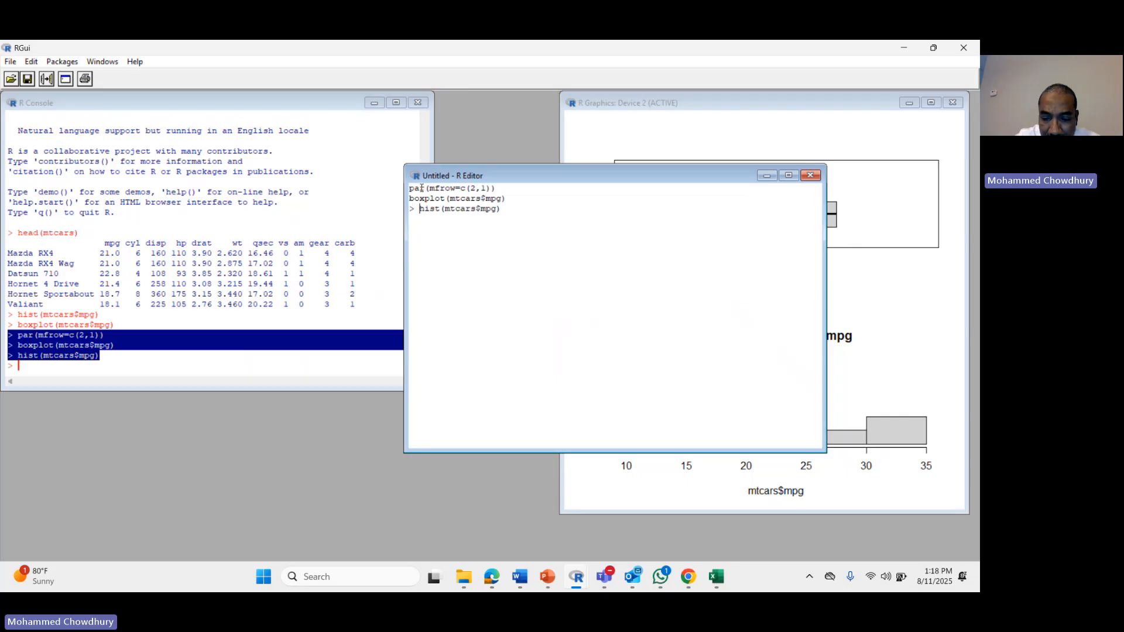
{"action": "key", "text": "BackSpace"}
{"action": "key", "text": "BackSpace"}
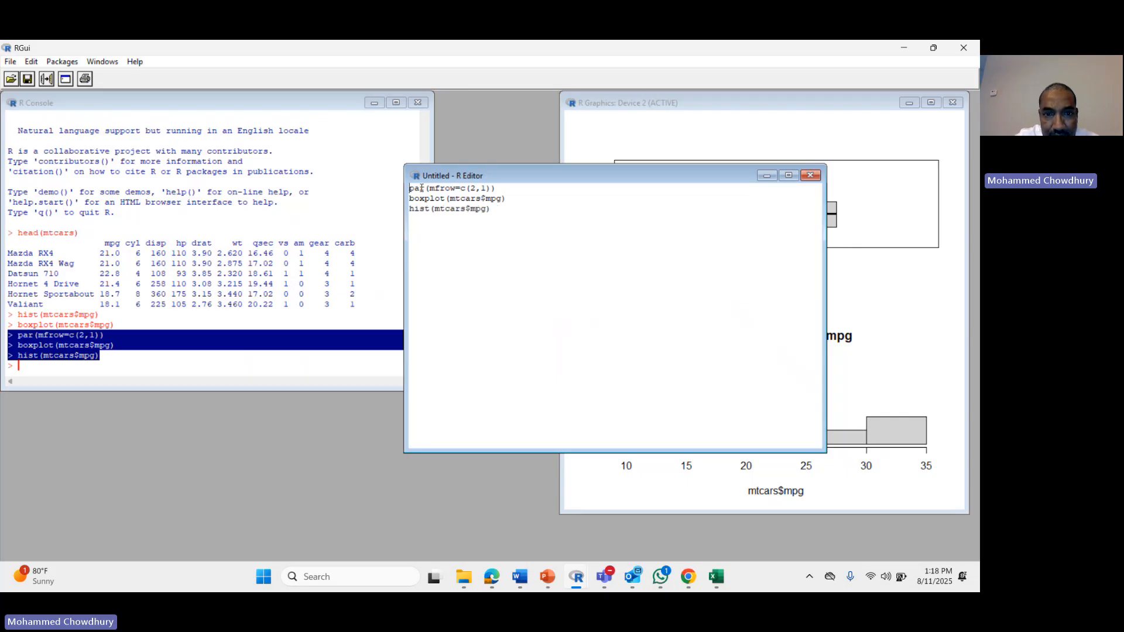
Run all three lines of the script in the R console
{"action": "key", "text": "ctrl+a"}
{"action": "key", "text": "ctrl+r"}
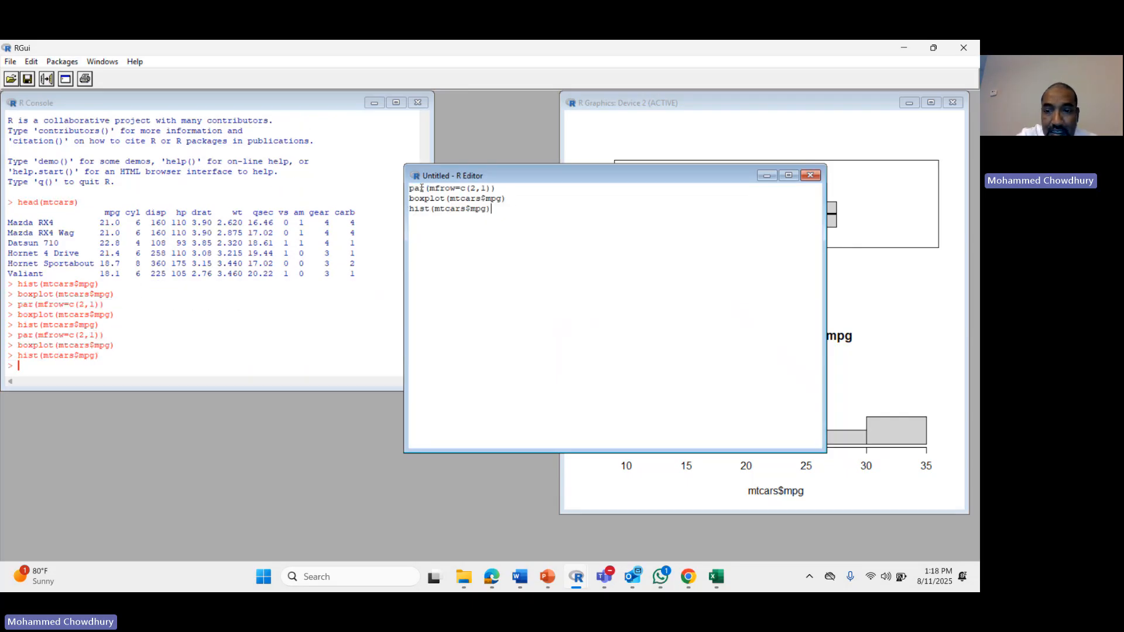
Close the graphics window, rerun all three script lines to redraw both plots, and close the redrawn plots
{"action": "left_click", "coordinate": [952, 102]}
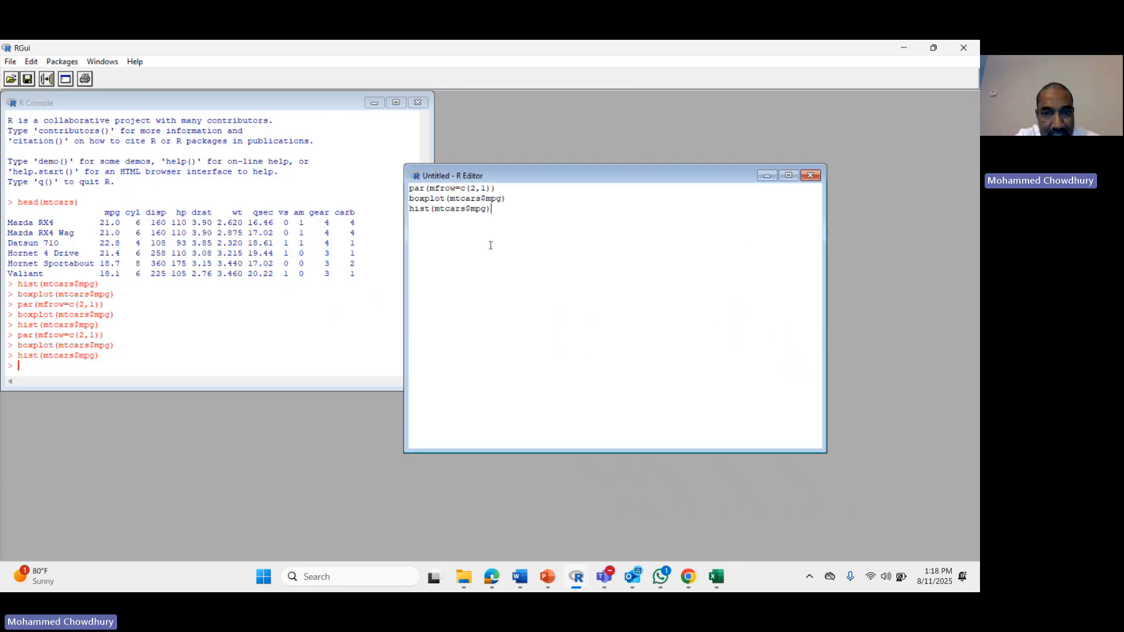
{"action": "key", "text": "ctrl+a"}
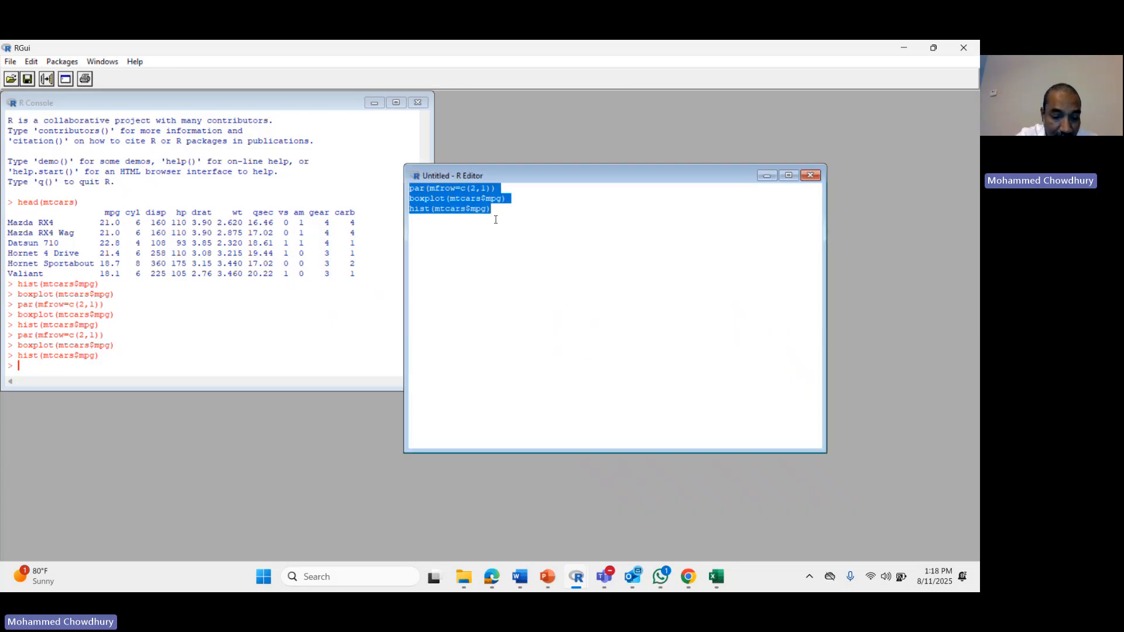
{"action": "key", "text": "ctrl+r"}
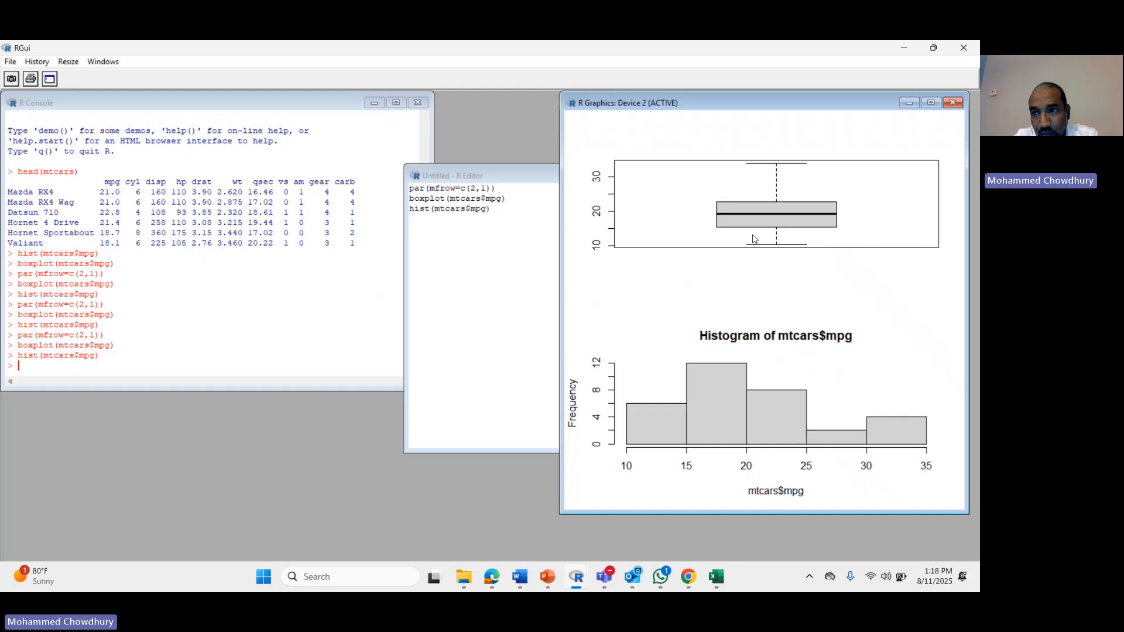
{"action": "left_click", "coordinate": [949, 103]}
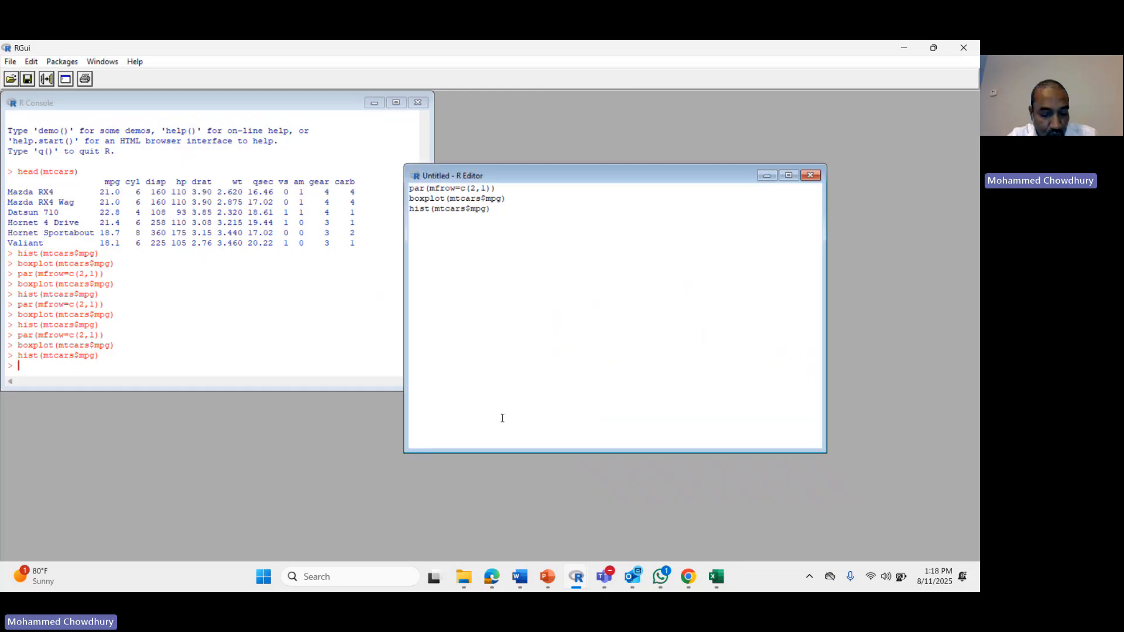
Switch to the mtcars workbook in Excel and delete the MPG boxplot chart from the sheet
{"action": "key", "text": "alt+Tab"}
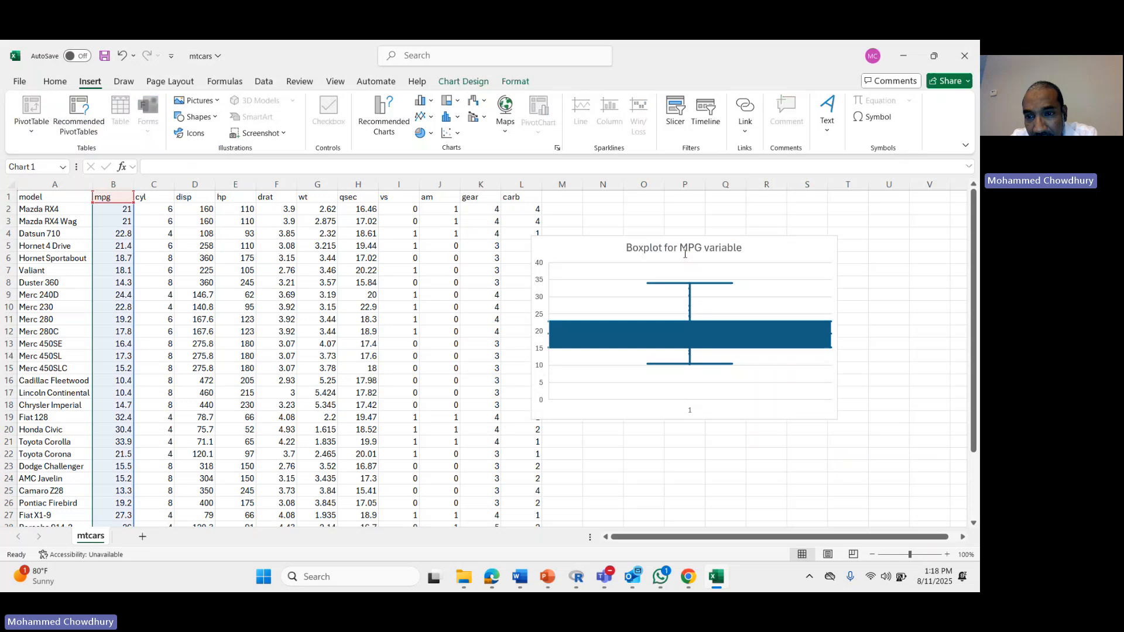
{"action": "left_click", "coordinate": [685, 253]}
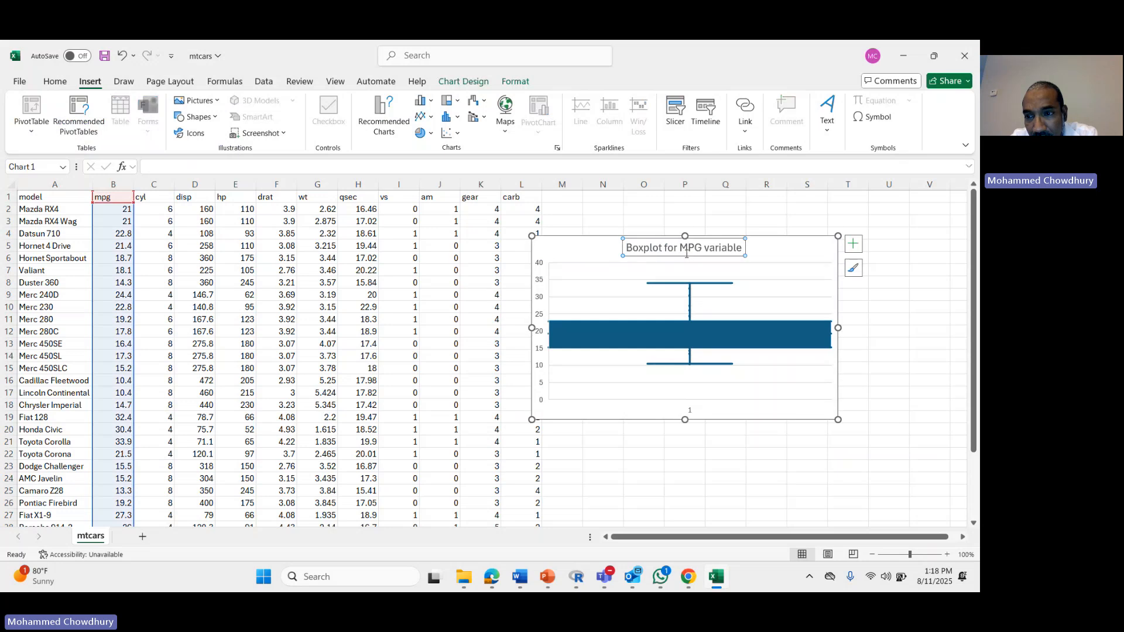
{"action": "right_click", "coordinate": [812, 281]}
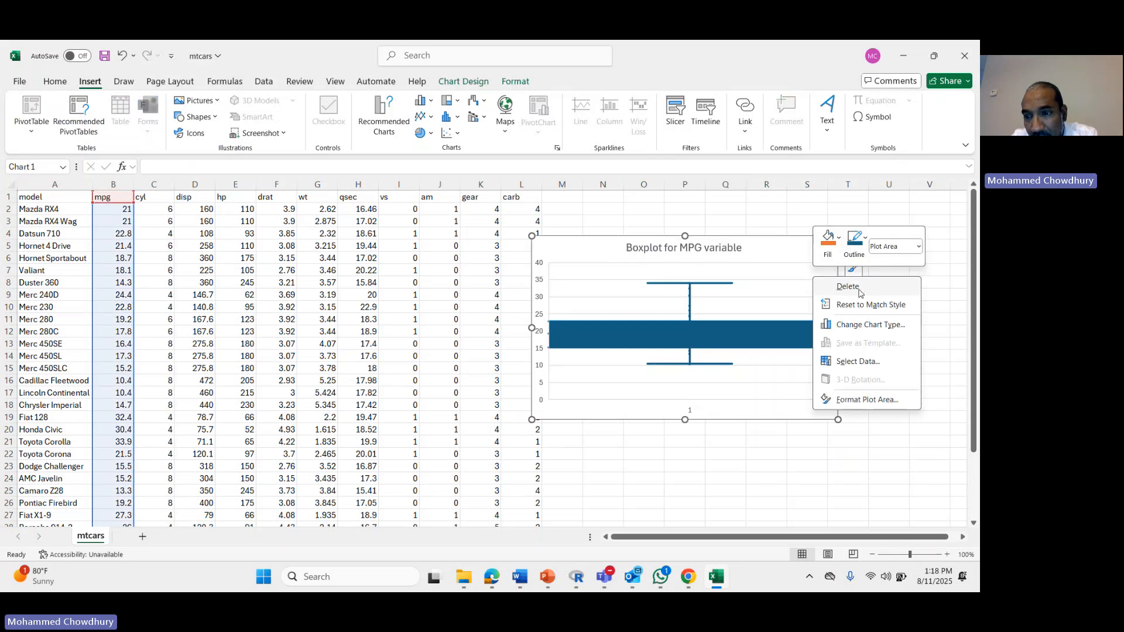
{"action": "left_click", "coordinate": [797, 282]}
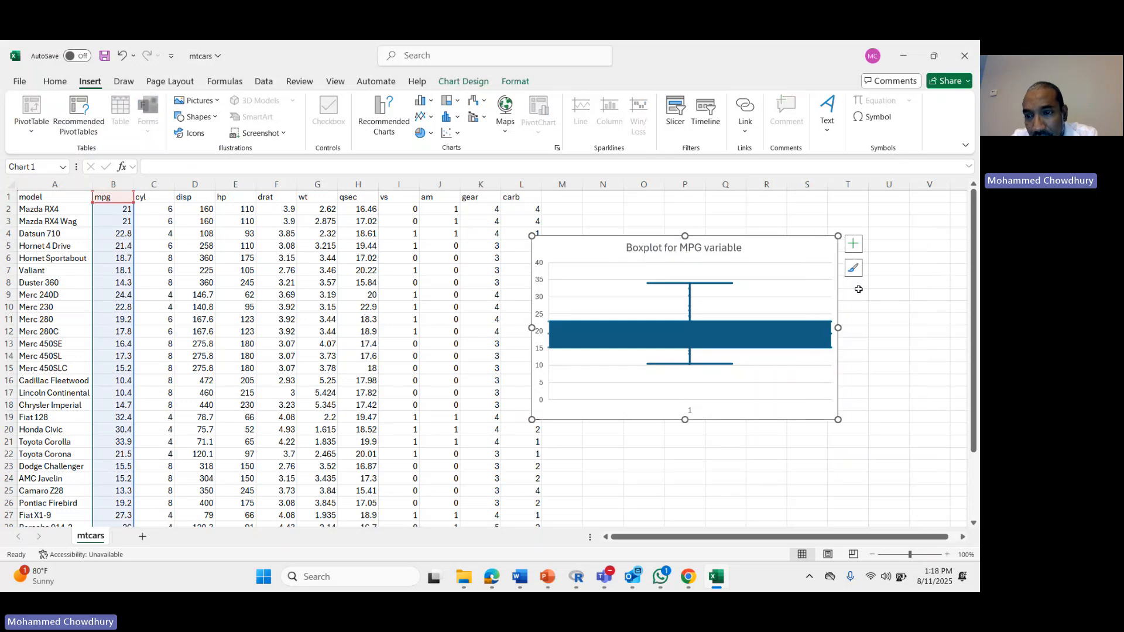
{"action": "right_click", "coordinate": [794, 260]}
{"action": "left_click", "coordinate": [826, 183]}
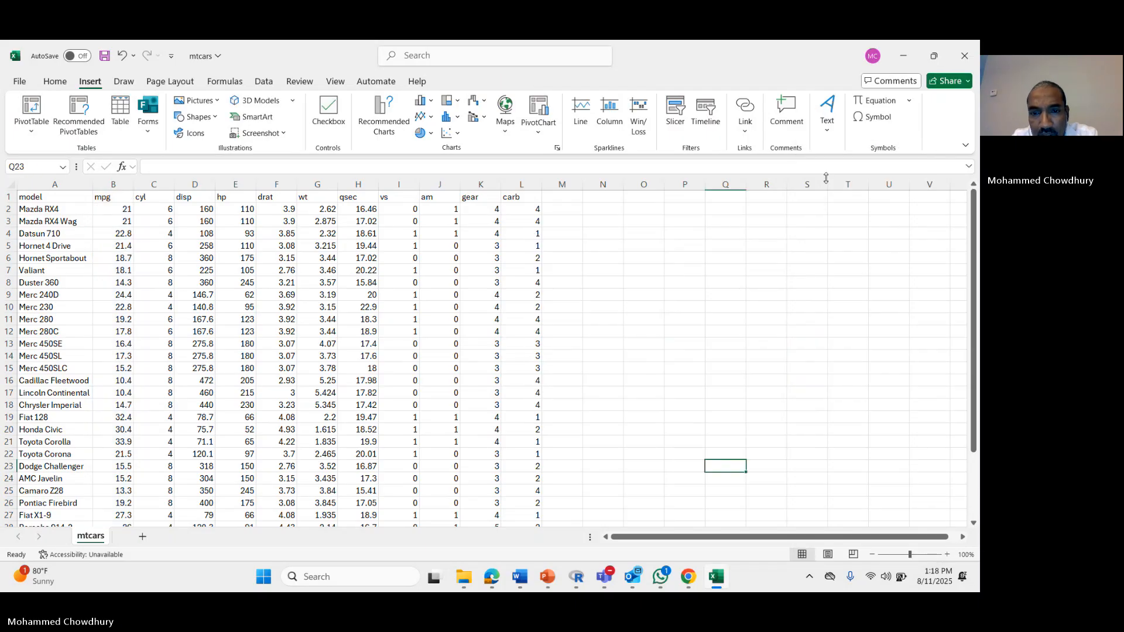
{"action": "left_click", "coordinate": [661, 359]}
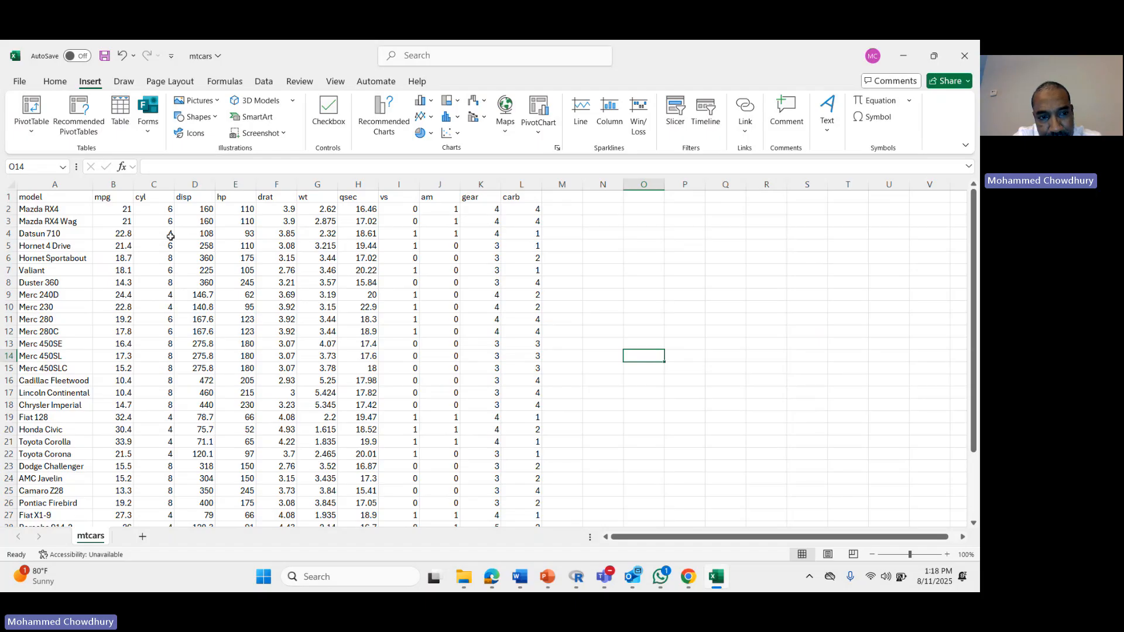
Enter the cylinder labels cy4, cy6 and cy8 in cells N4 to N6
{"action": "left_click", "coordinate": [600, 238]}
{"action": "type", "text": "cy"}
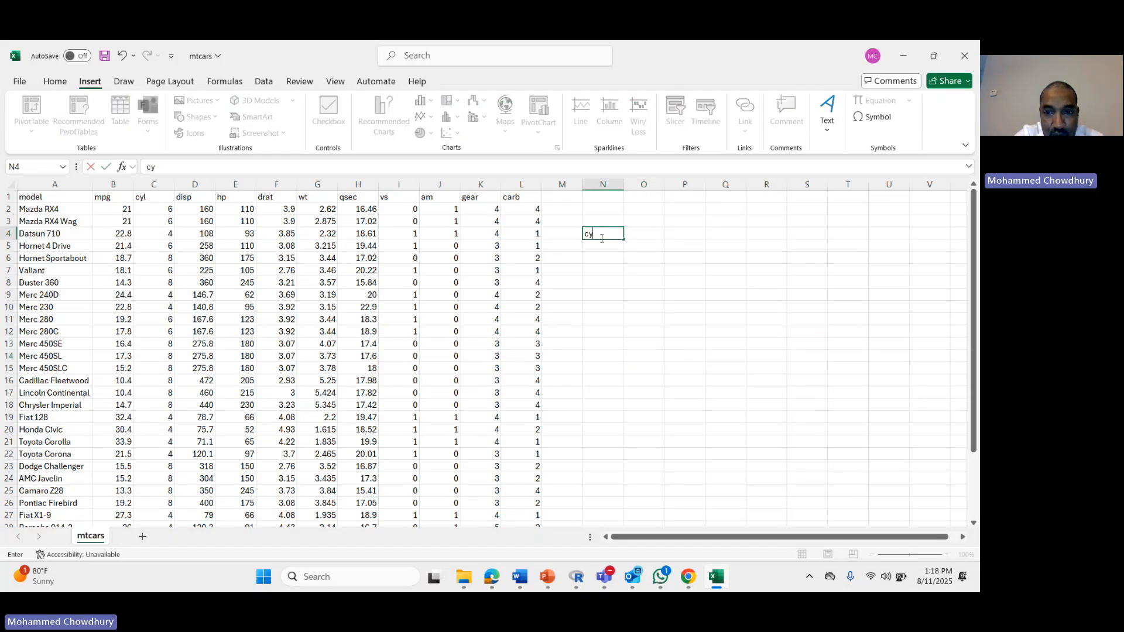
{"action": "type", "text": "4"}
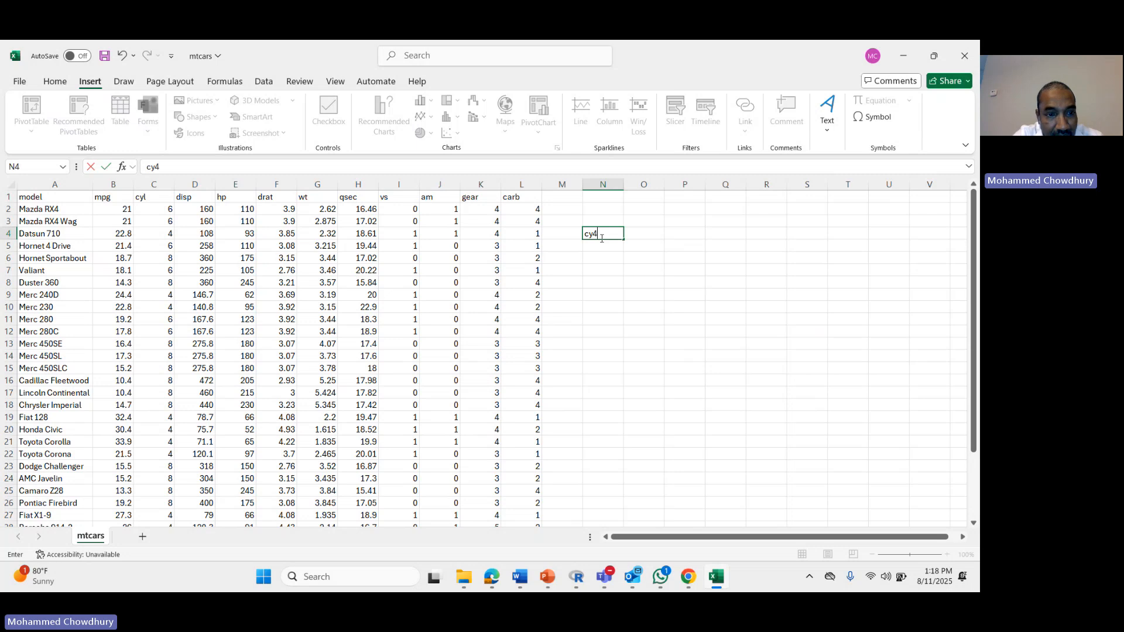
{"action": "key", "text": "Return"}
{"action": "type", "text": "cy4"}
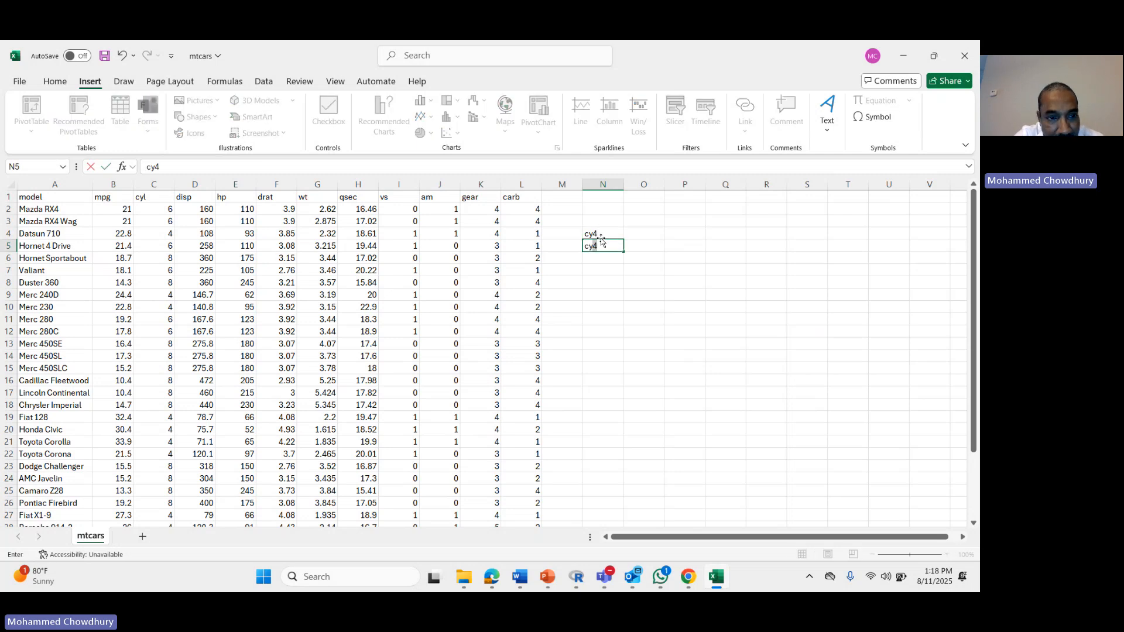
{"action": "key", "text": "BackSpace"}
{"action": "type", "text": "6"}
{"action": "key", "text": "Return"}
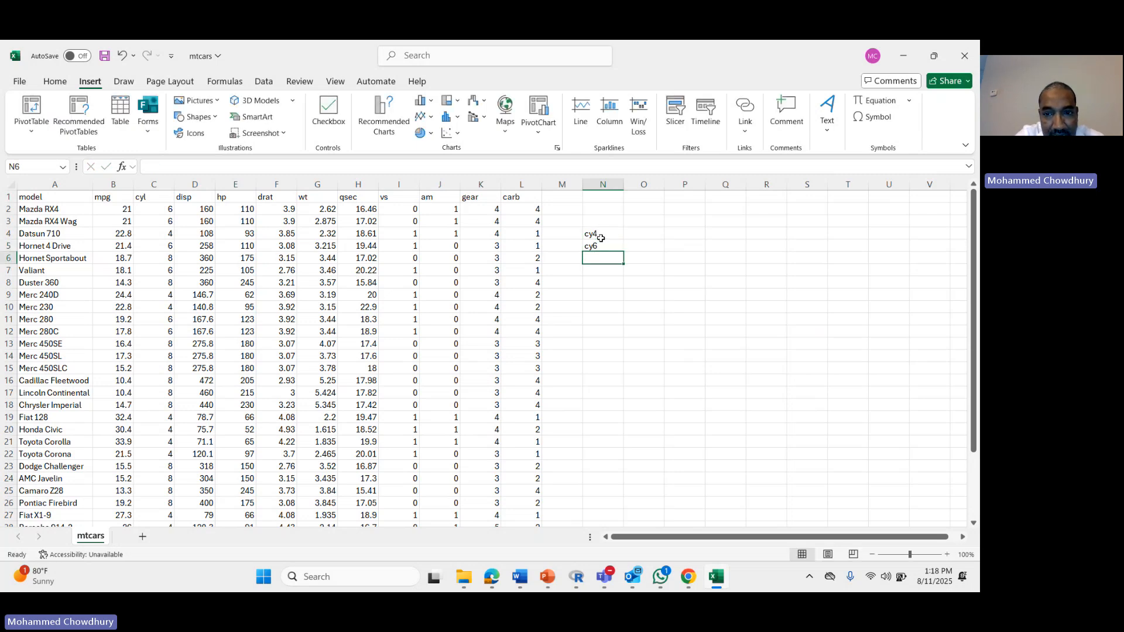
{"action": "type", "text": "cy"}
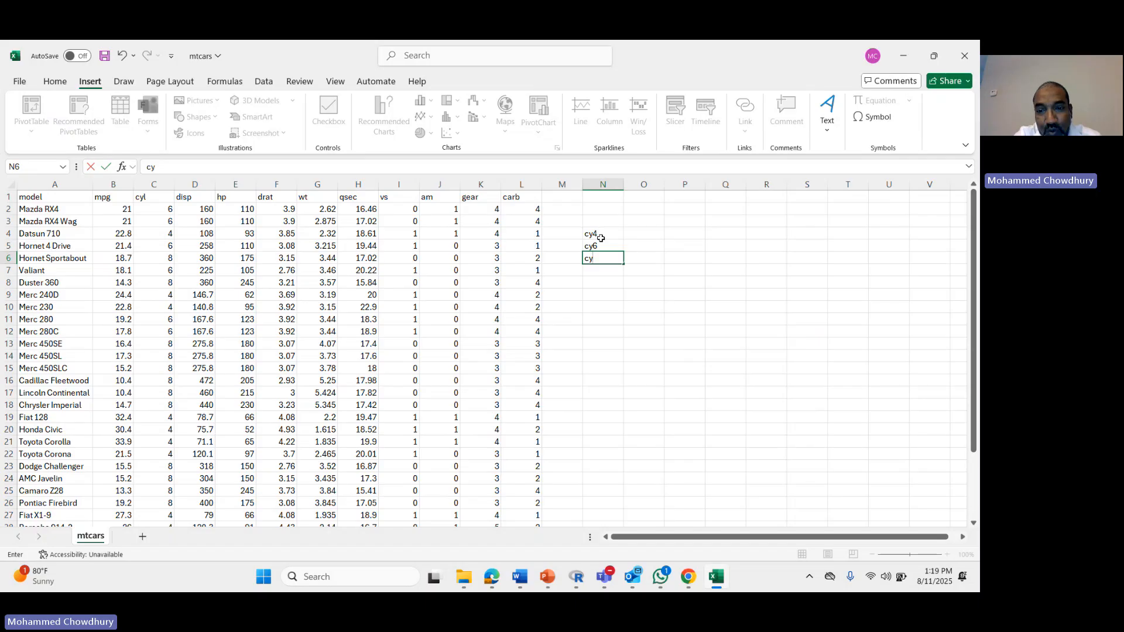
{"action": "type", "text": "8"}
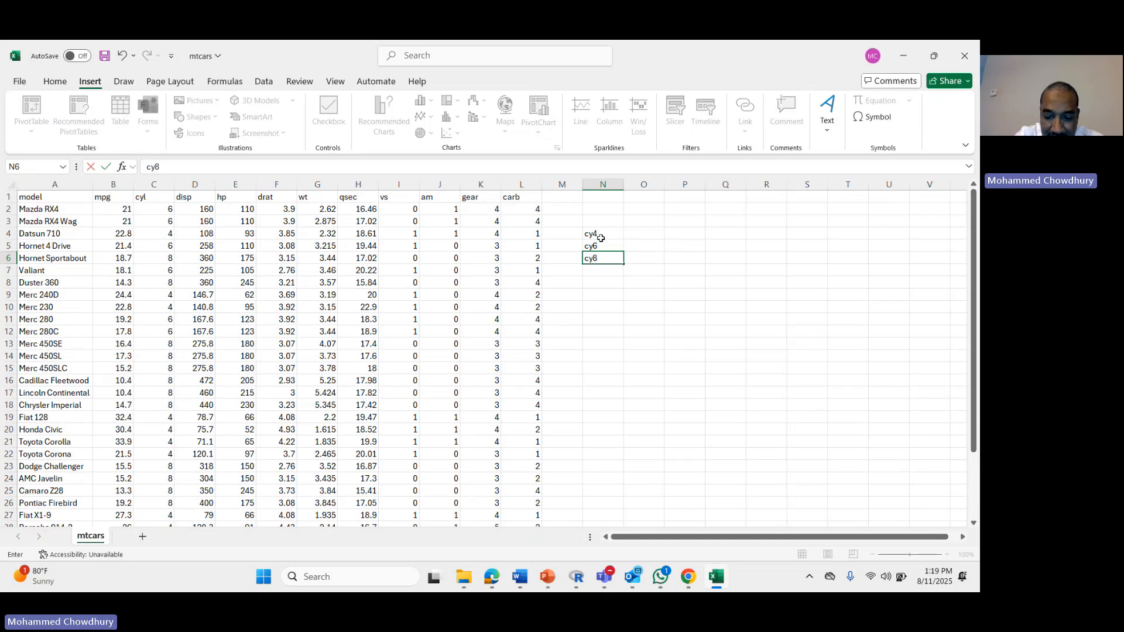
{"action": "key", "text": "Return"}
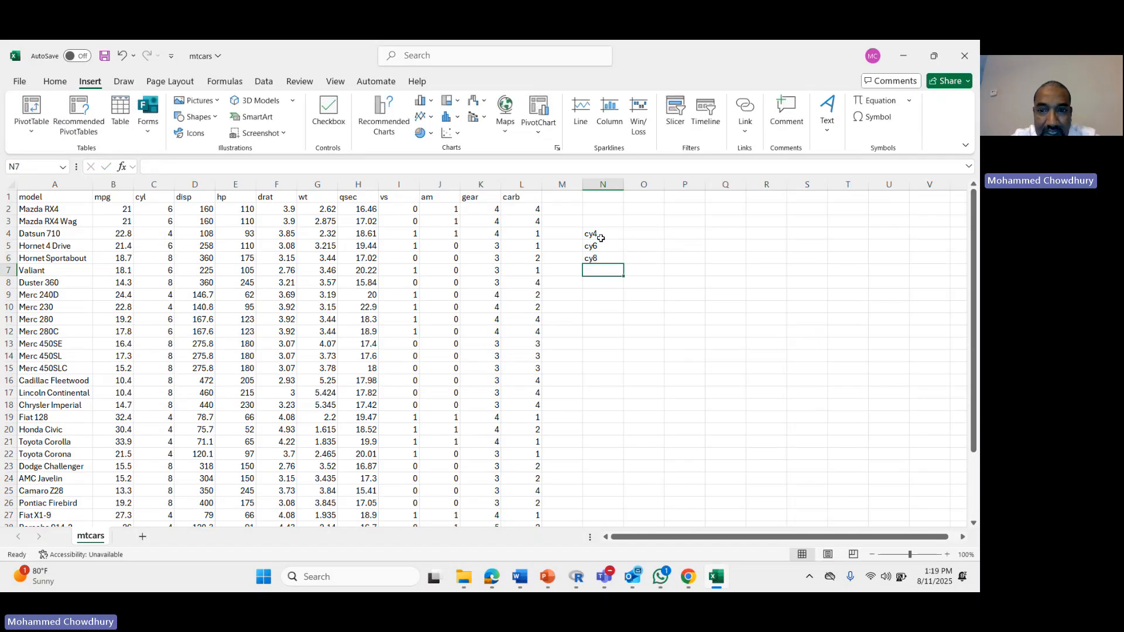
Count the 4-cylinder cars in O4 with the formula =COUNTIF(C2:C33,4)
{"action": "left_click", "coordinate": [640, 237]}
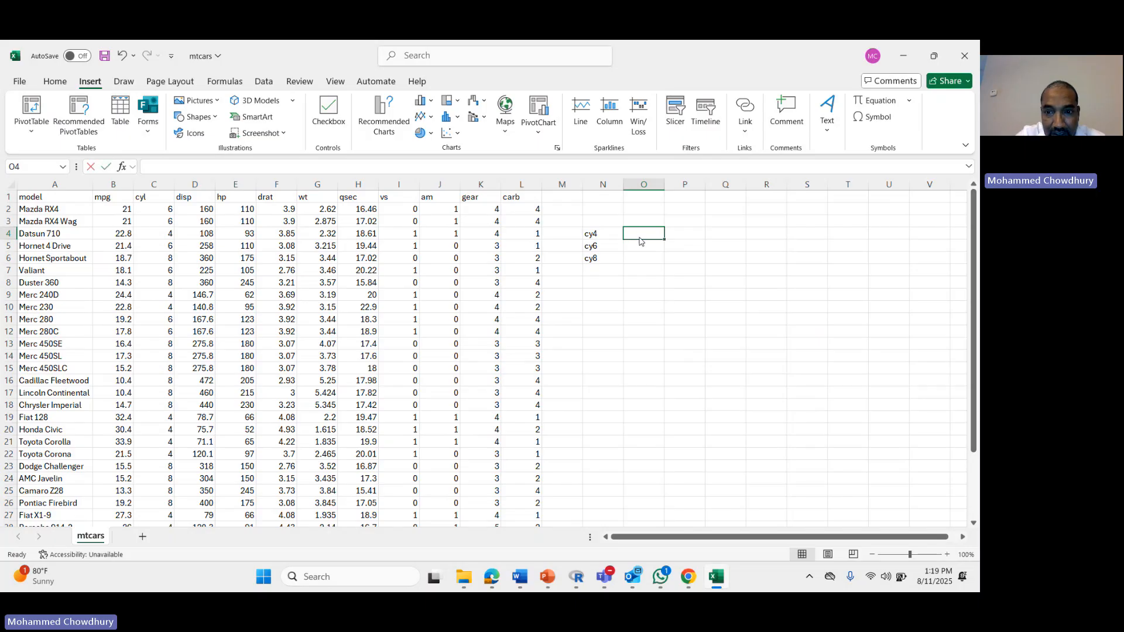
{"action": "type", "text": "=coun"}
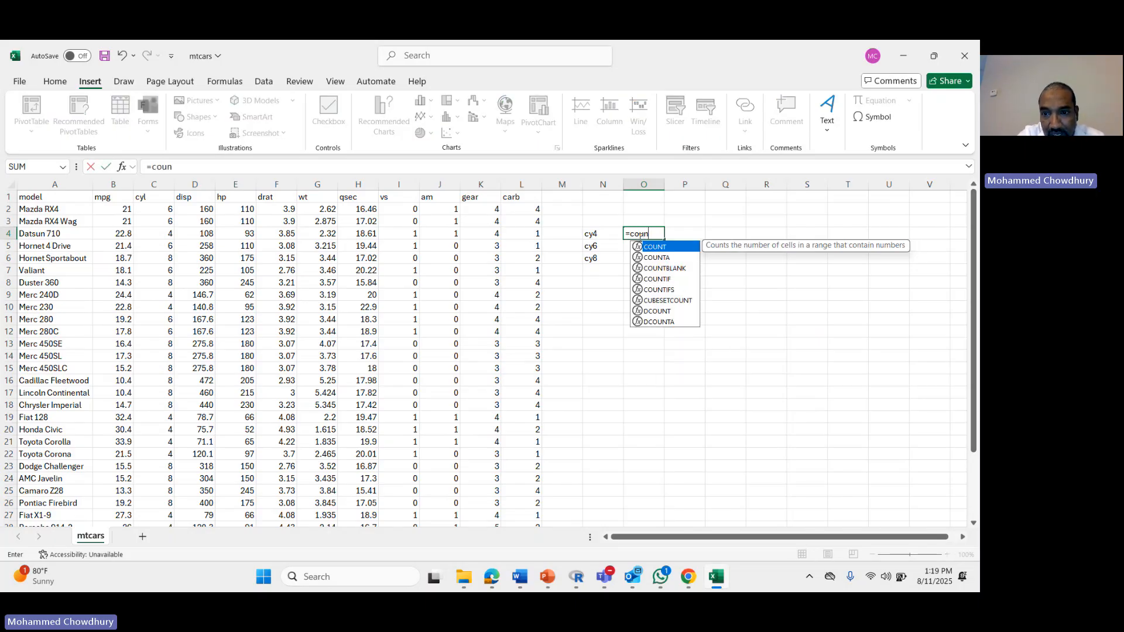
{"action": "type", "text": "tif("}
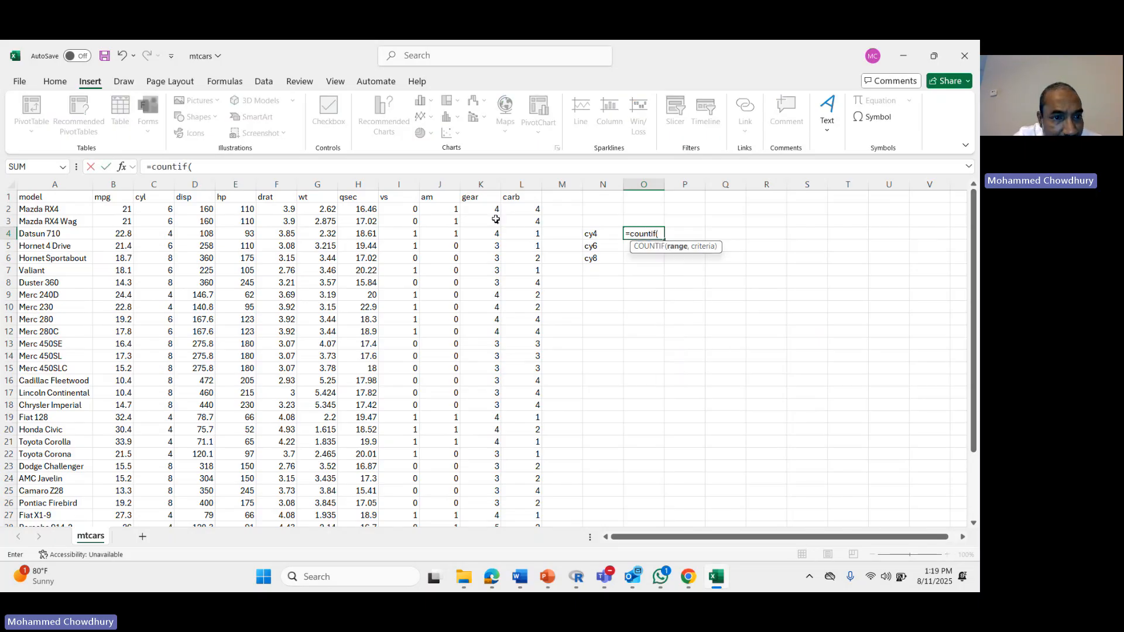
{"action": "left_click", "coordinate": [156, 208]}
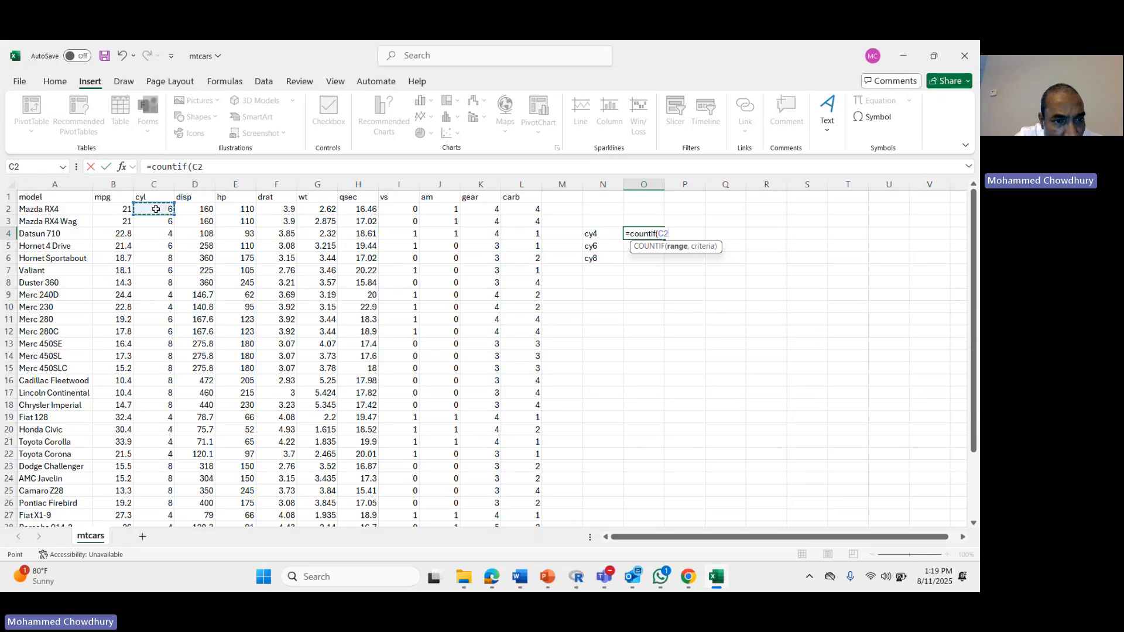
{"action": "key", "text": "ctrl+shift+Down"}
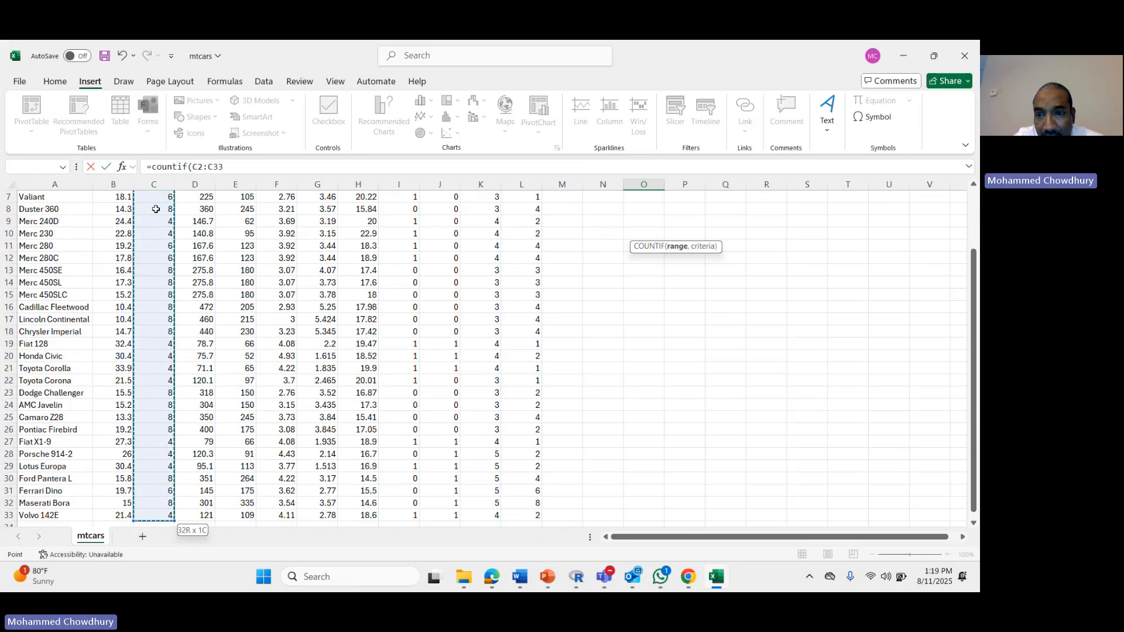
{"action": "scroll", "coordinate": [718, 383], "scroll_direction": "right", "scroll_amount": 1}
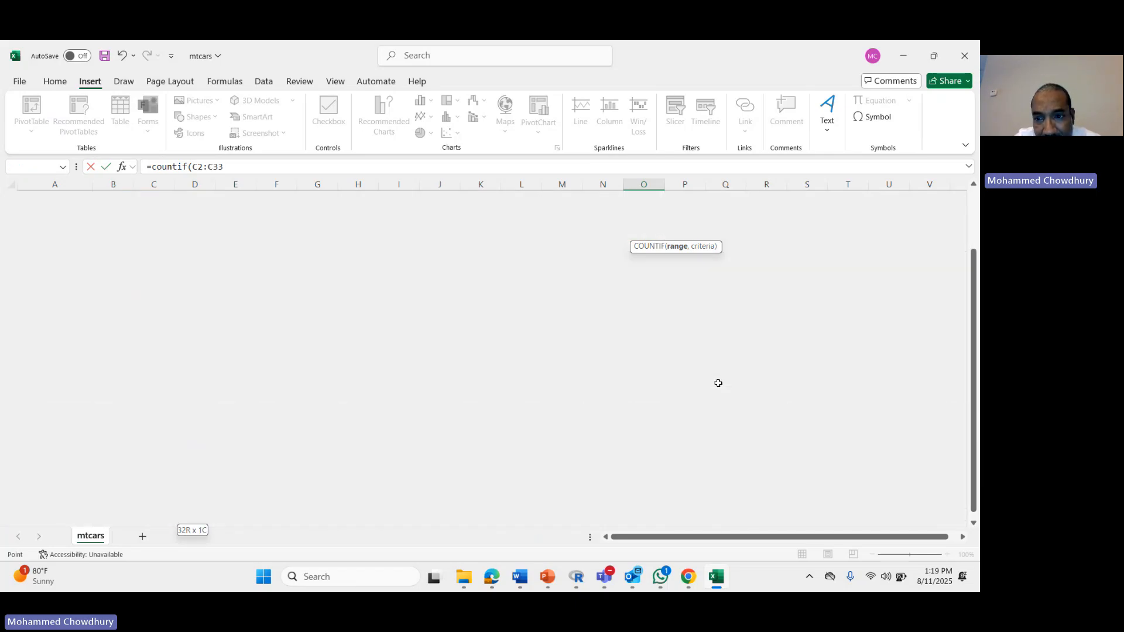
{"action": "scroll", "coordinate": [719, 383], "scroll_direction": "right", "scroll_amount": 1}
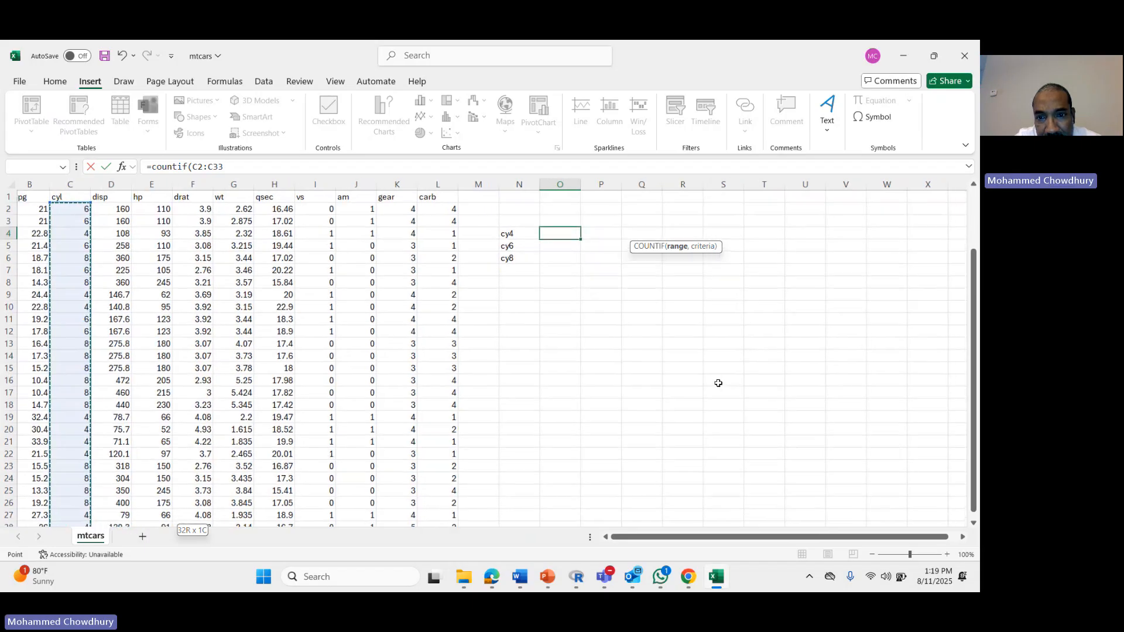
{"action": "type", "text": ","}
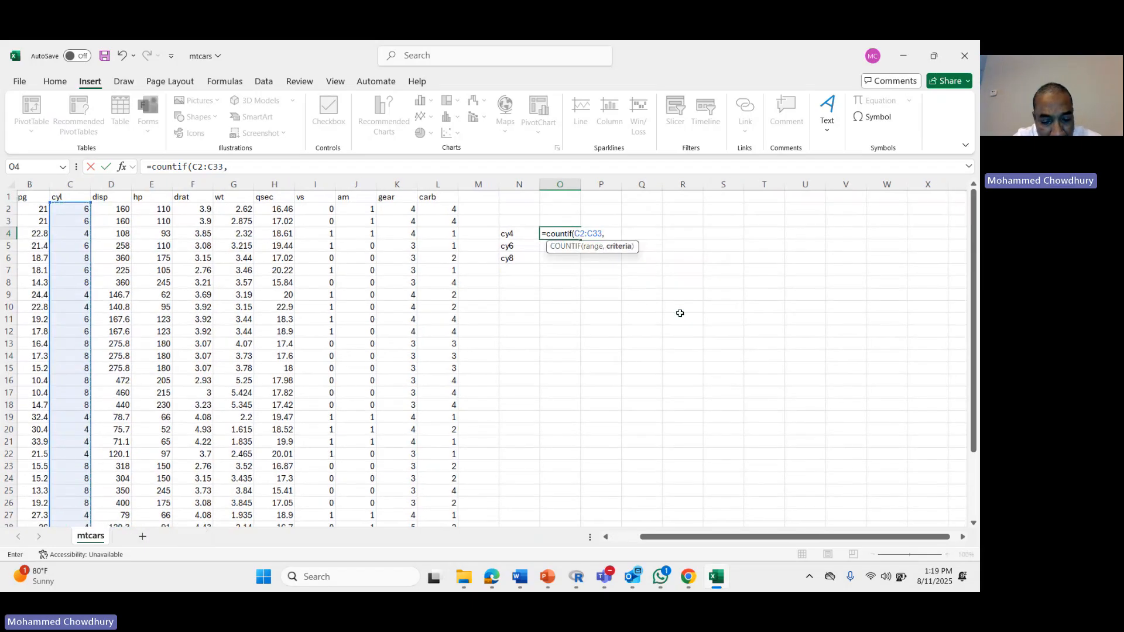
{"action": "type", "text": "4)"}
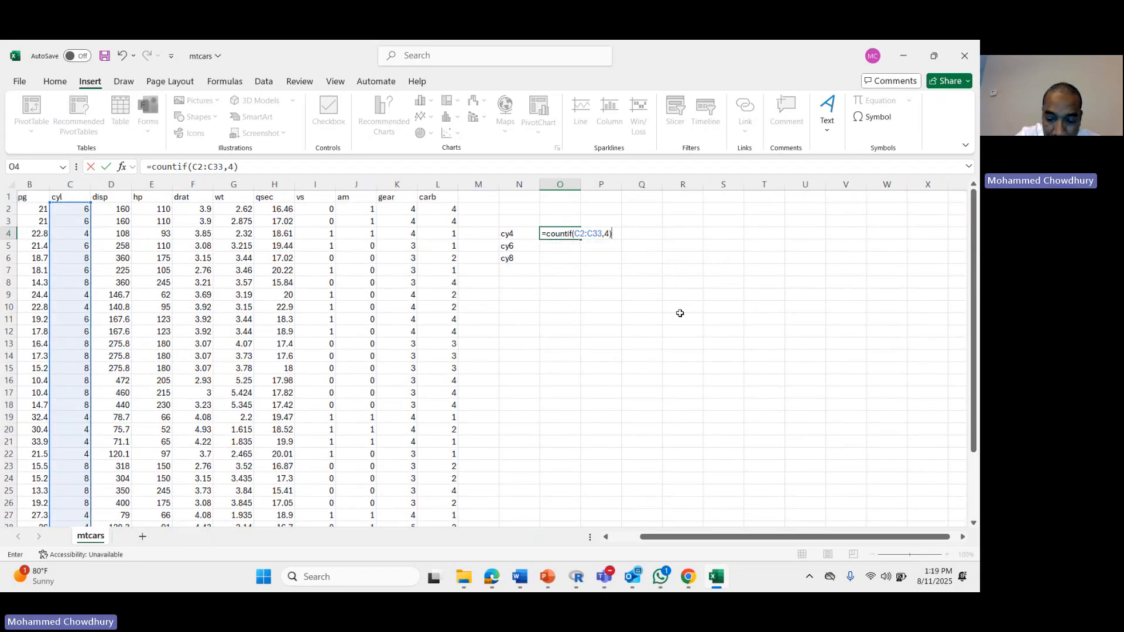
{"action": "key", "text": "Return"}
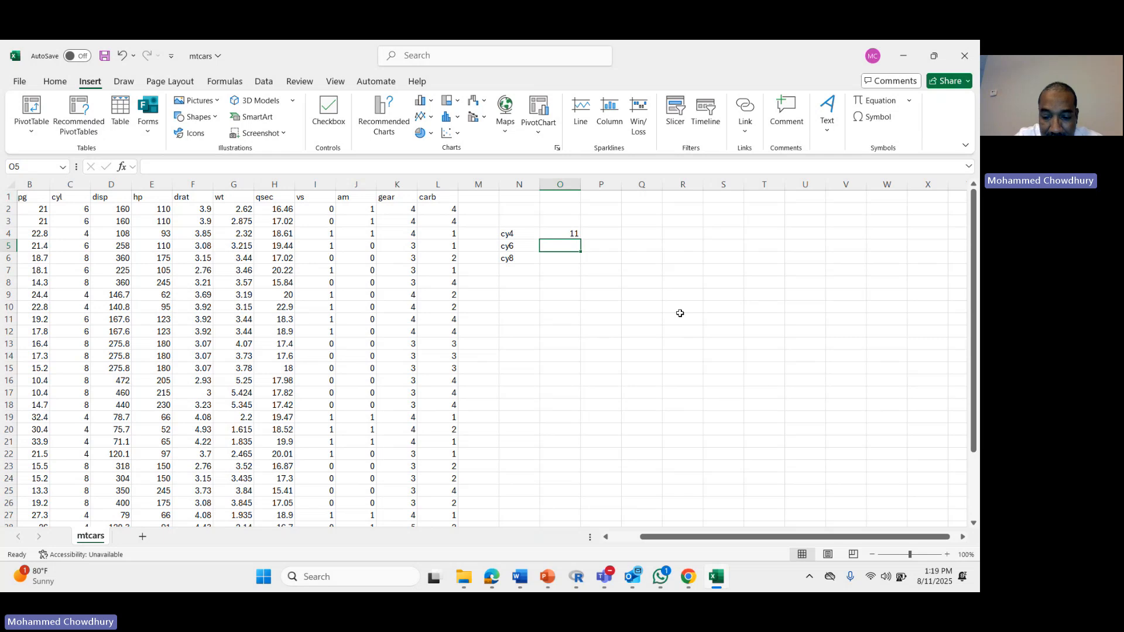
{"action": "type", "text": "=countif"}
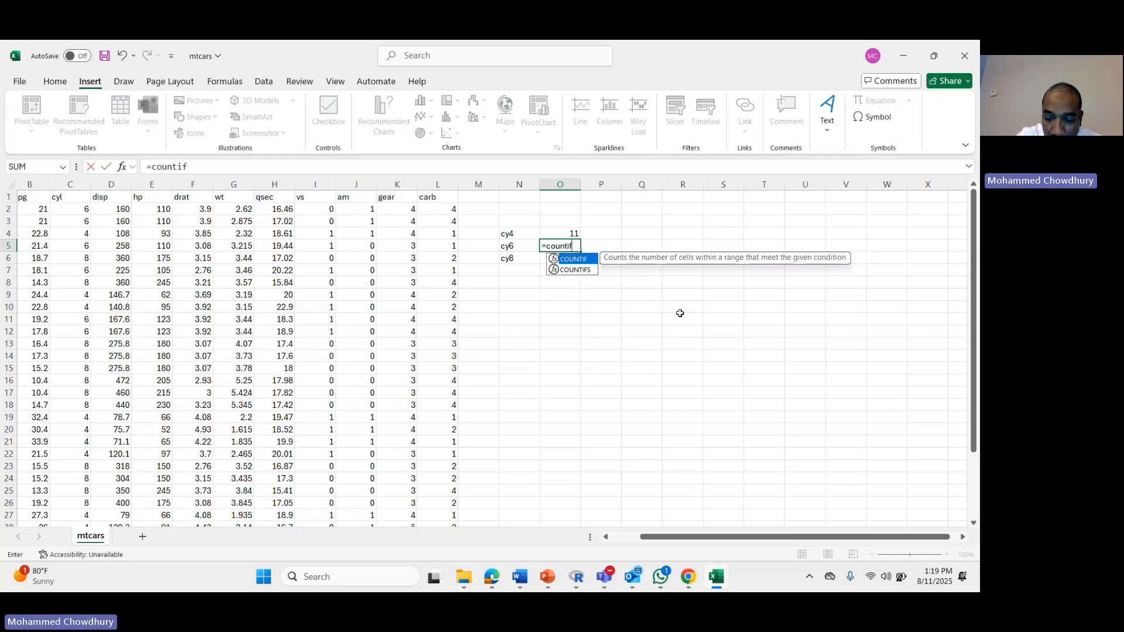
{"action": "key", "text": "Return"}
{"action": "key", "text": "Return"}
{"action": "key", "text": "Return"}
{"action": "key", "text": "Return"}
{"action": "key", "text": "Up"}
{"action": "key", "text": "Up"}
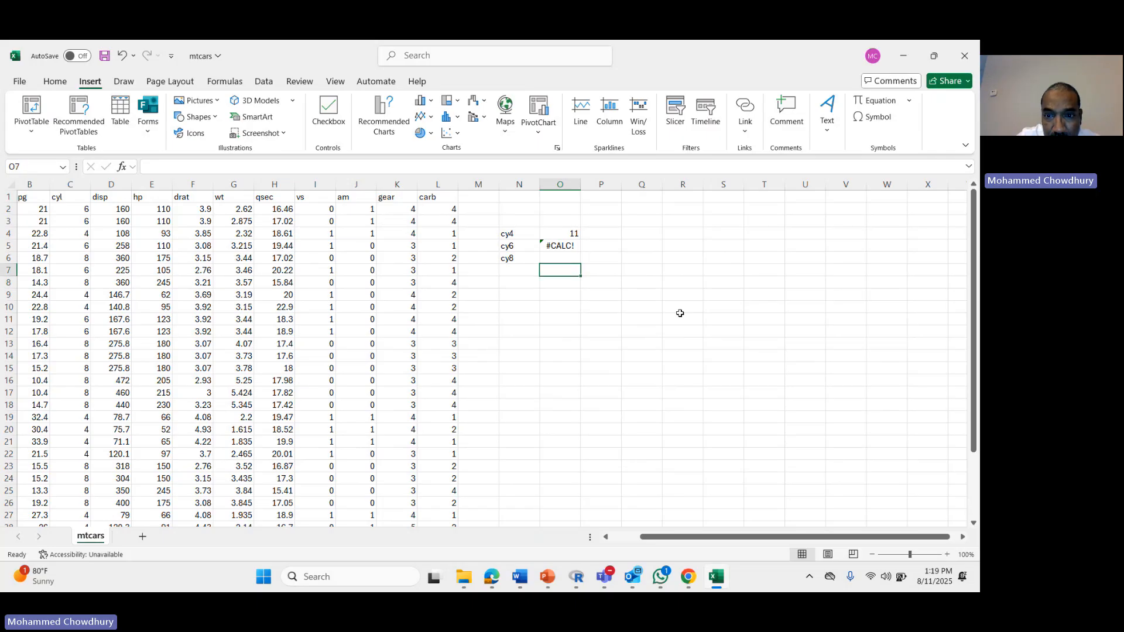
{"action": "key", "text": "Up"}
{"action": "key", "text": "Up"}
{"action": "key", "text": "Delete"}
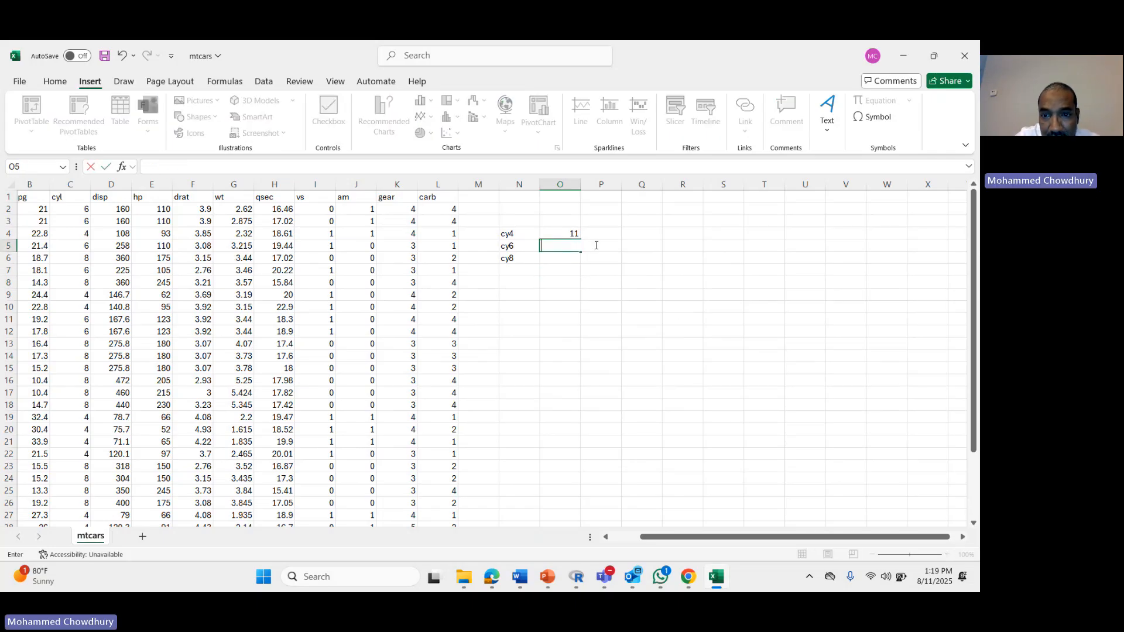
Fill the COUNTIF formula from O4 down to O6, and change the criterion in O5 to 6
{"action": "double_click", "coordinate": [576, 232]}
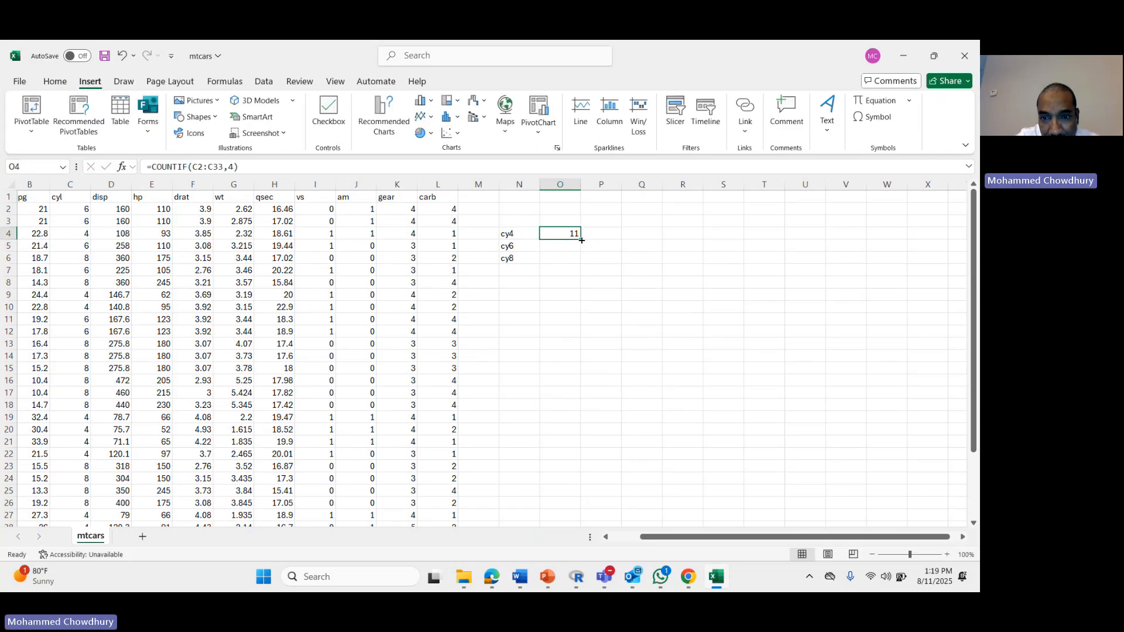
{"action": "left_click_drag", "start_coordinate": [581, 239], "coordinate": [581, 263]}
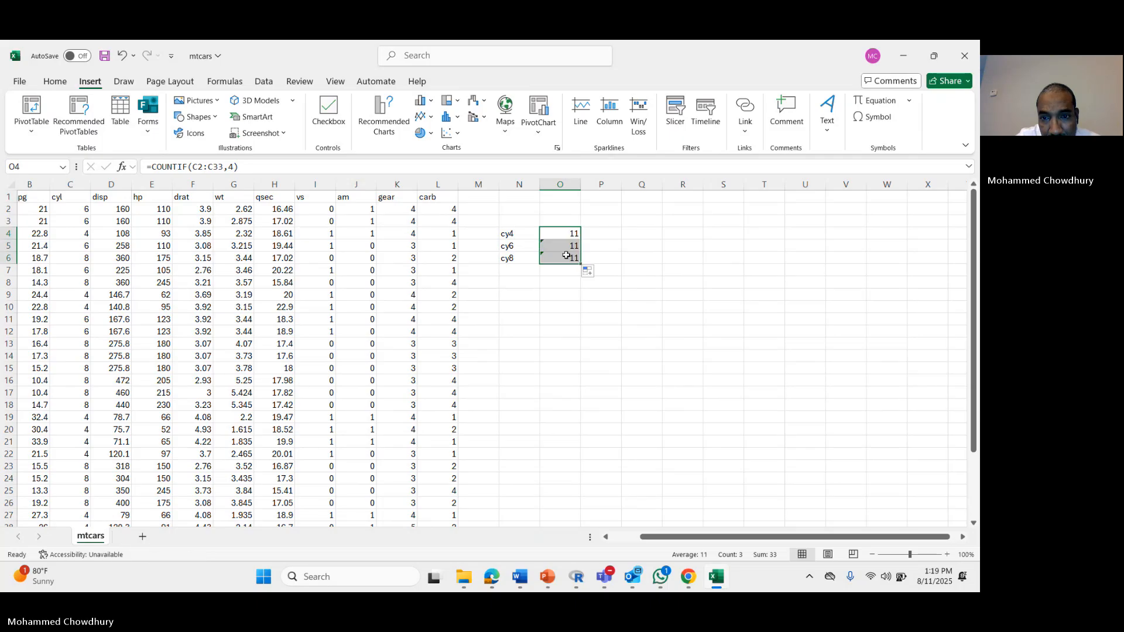
{"action": "left_click", "coordinate": [556, 245]}
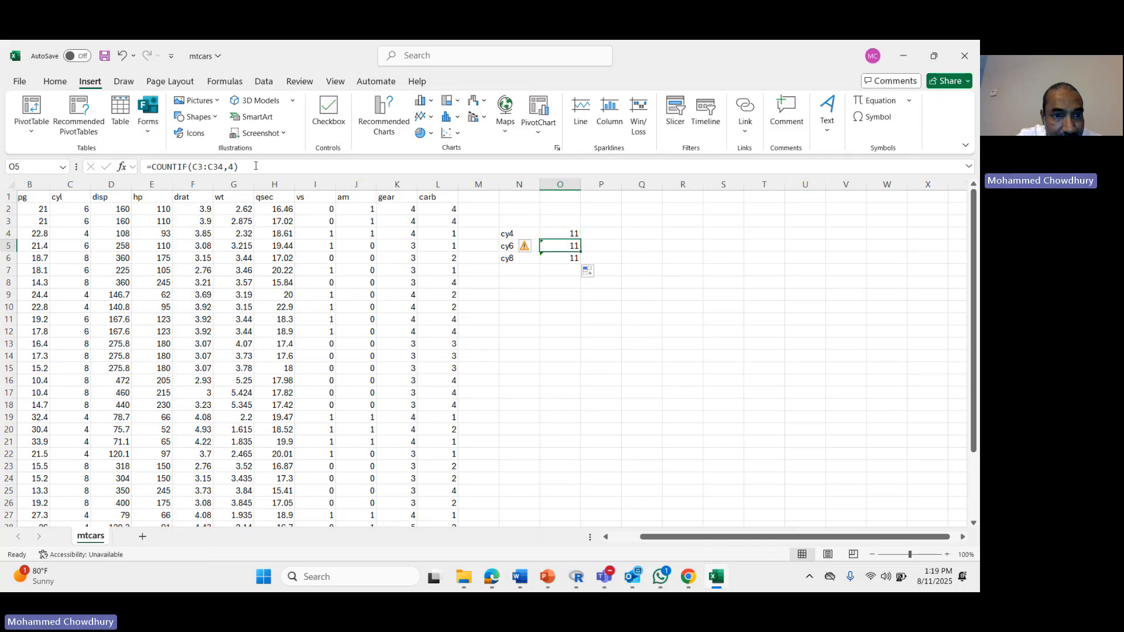
{"action": "left_click", "coordinate": [234, 168]}
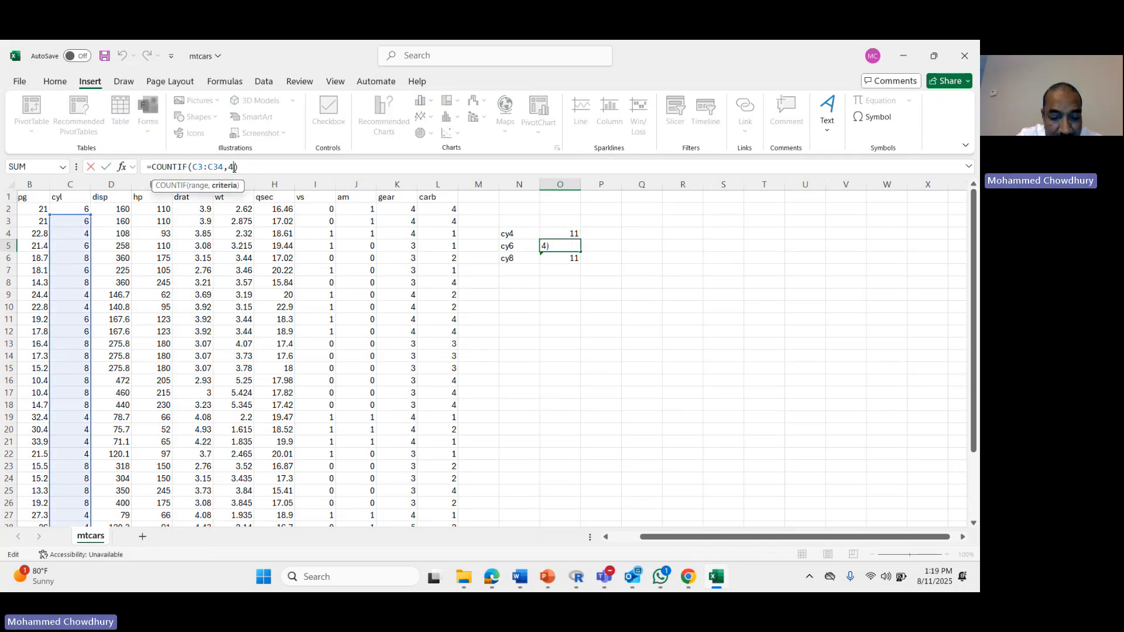
{"action": "key", "text": "BackSpace"}
{"action": "type", "text": "6"}
{"action": "key", "text": "Return"}
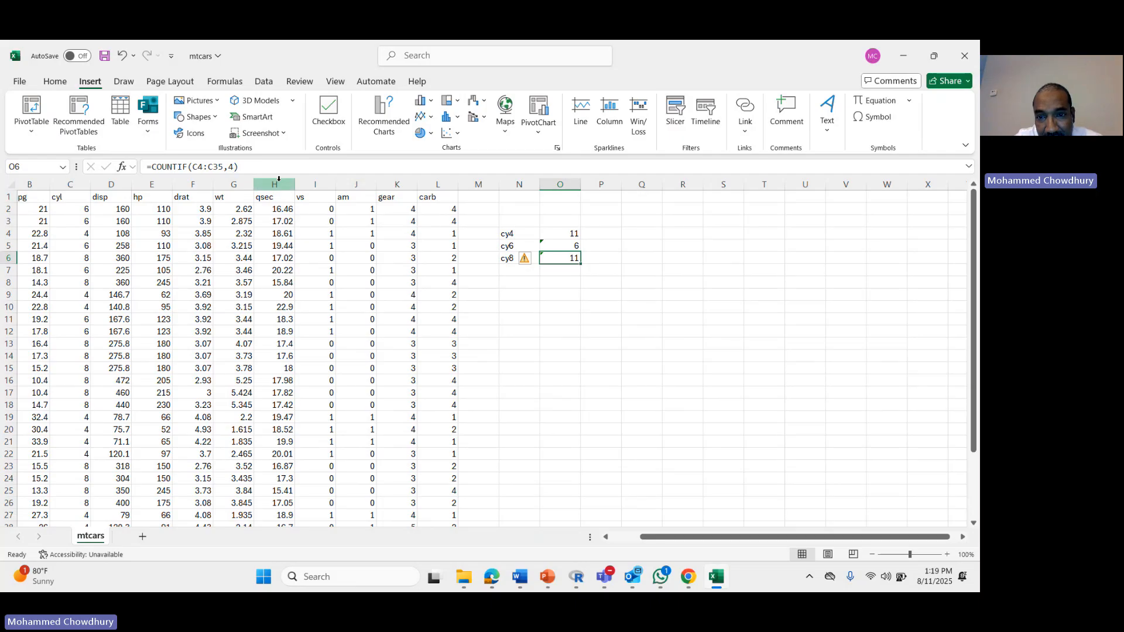
Change the COUNTIF criterion in O6 to 8
{"action": "left_click", "coordinate": [233, 166]}
{"action": "key", "text": "BackSpace"}
{"action": "type", "text": "8"}
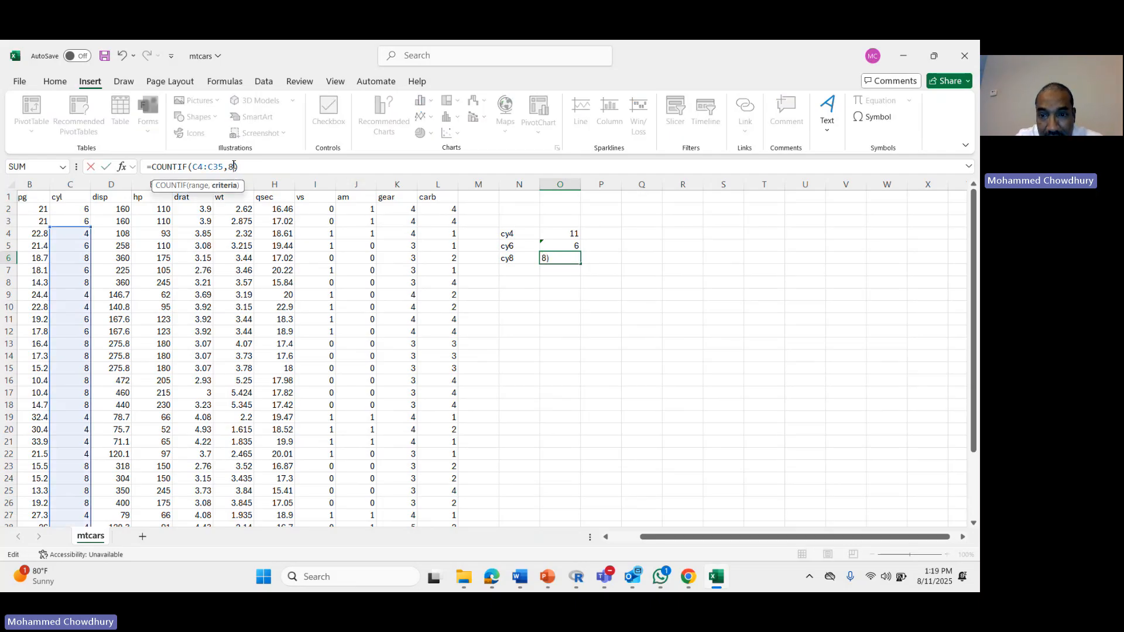
{"action": "key", "text": "Return"}
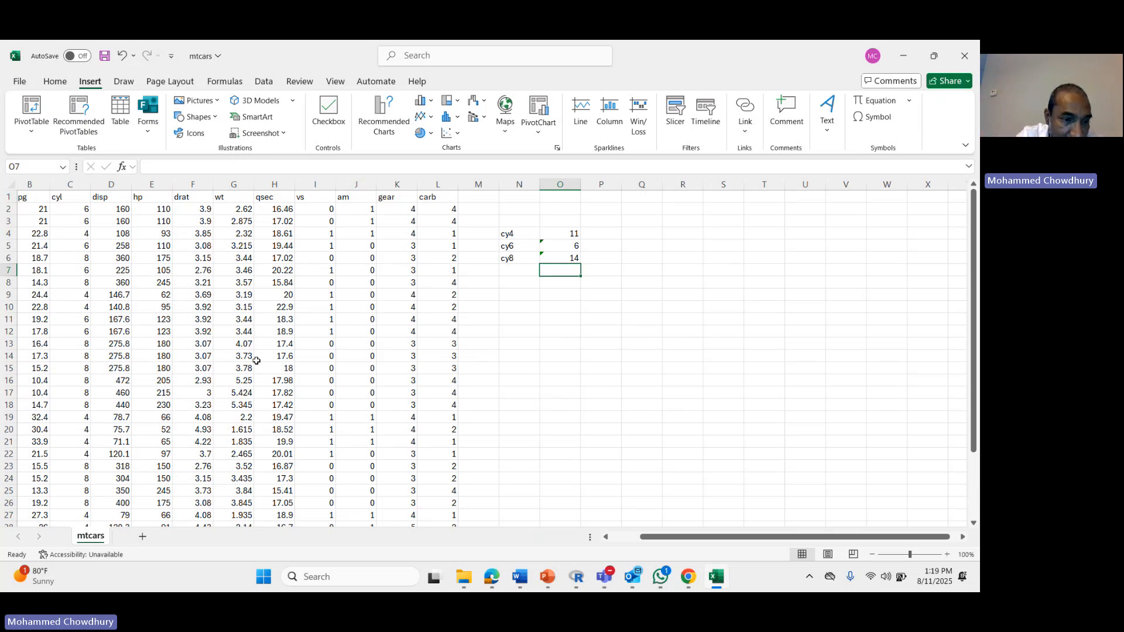
Check the data rows down to row 33 and the range used by the COUNTIF formula in O5
{"action": "scroll", "coordinate": [256, 360], "scroll_direction": "down", "scroll_amount": 9}
{"action": "scroll", "coordinate": [256, 361], "scroll_direction": "up", "scroll_amount": 2}
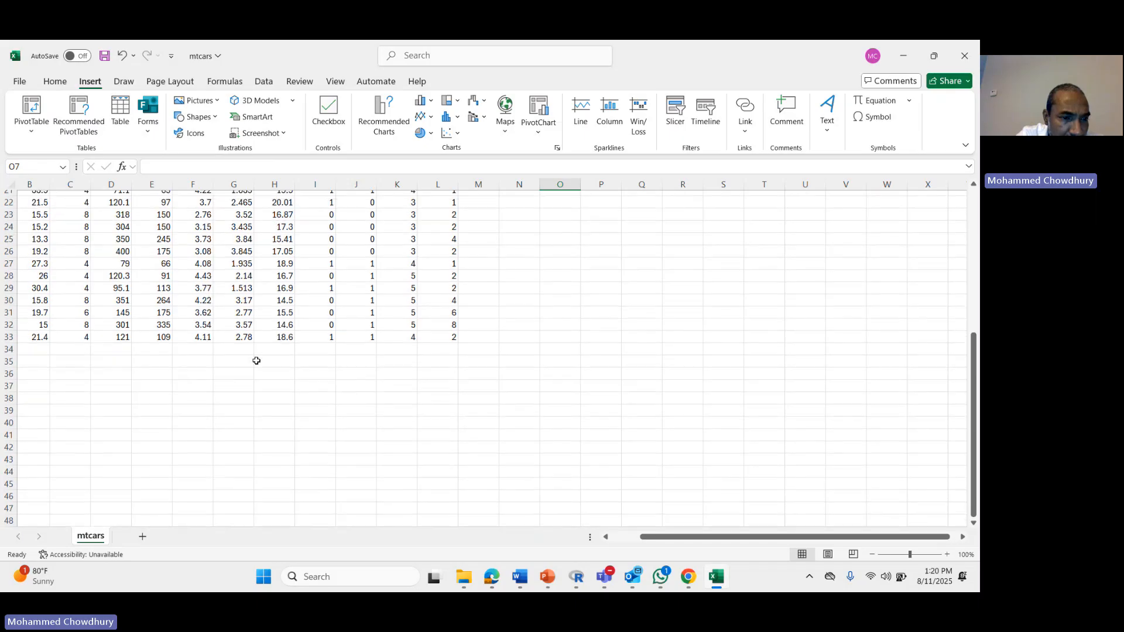
{"action": "scroll", "coordinate": [256, 361], "scroll_direction": "up", "scroll_amount": 4}
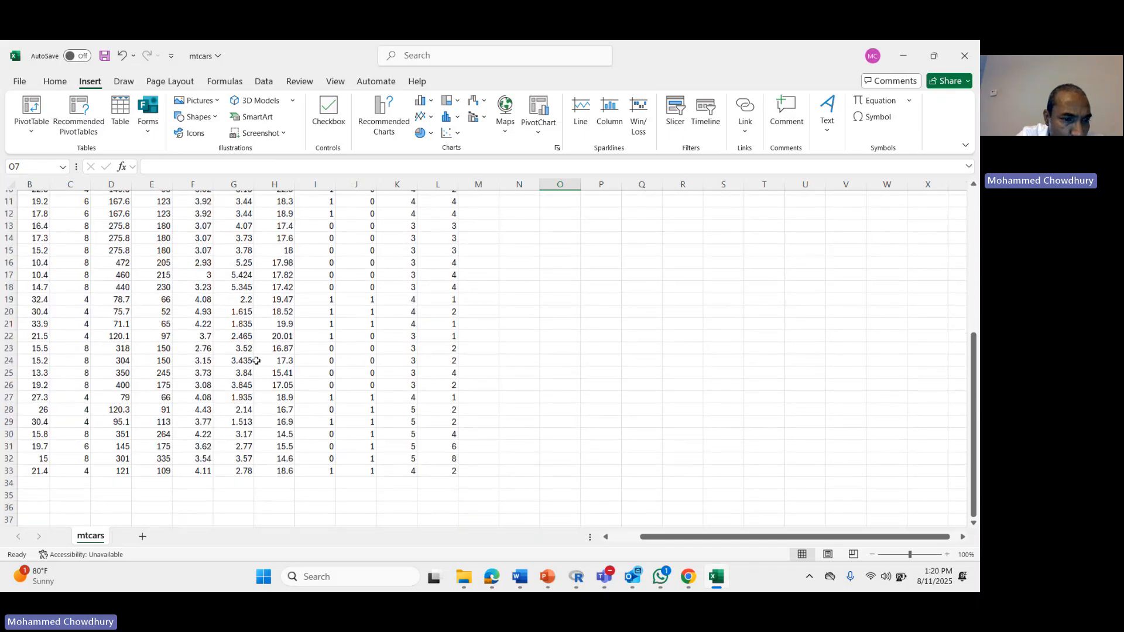
{"action": "scroll", "coordinate": [256, 361], "scroll_direction": "up", "scroll_amount": 3}
{"action": "scroll", "coordinate": [256, 361], "scroll_direction": "down", "scroll_amount": 7}
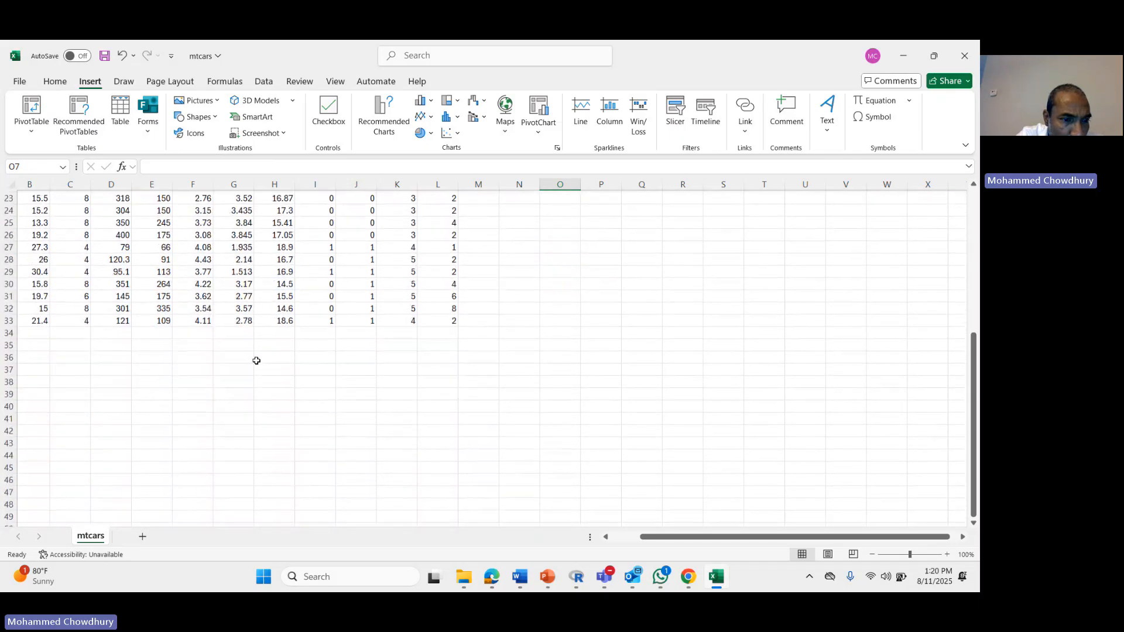
{"action": "scroll", "coordinate": [256, 360], "scroll_direction": "up", "scroll_amount": 7}
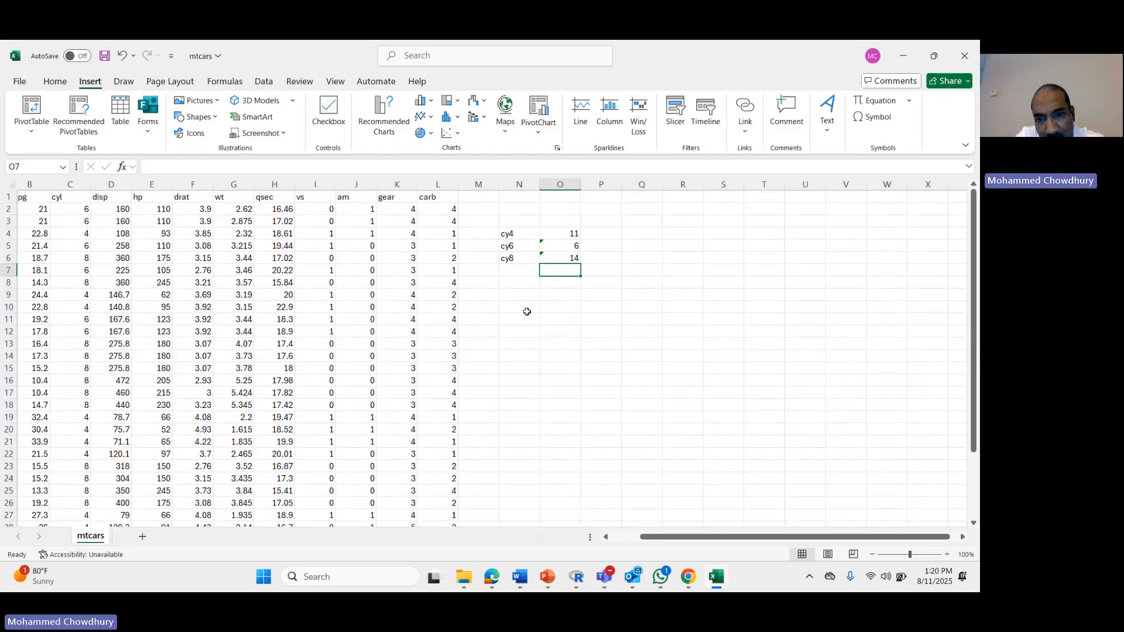
{"action": "left_click", "coordinate": [567, 244]}
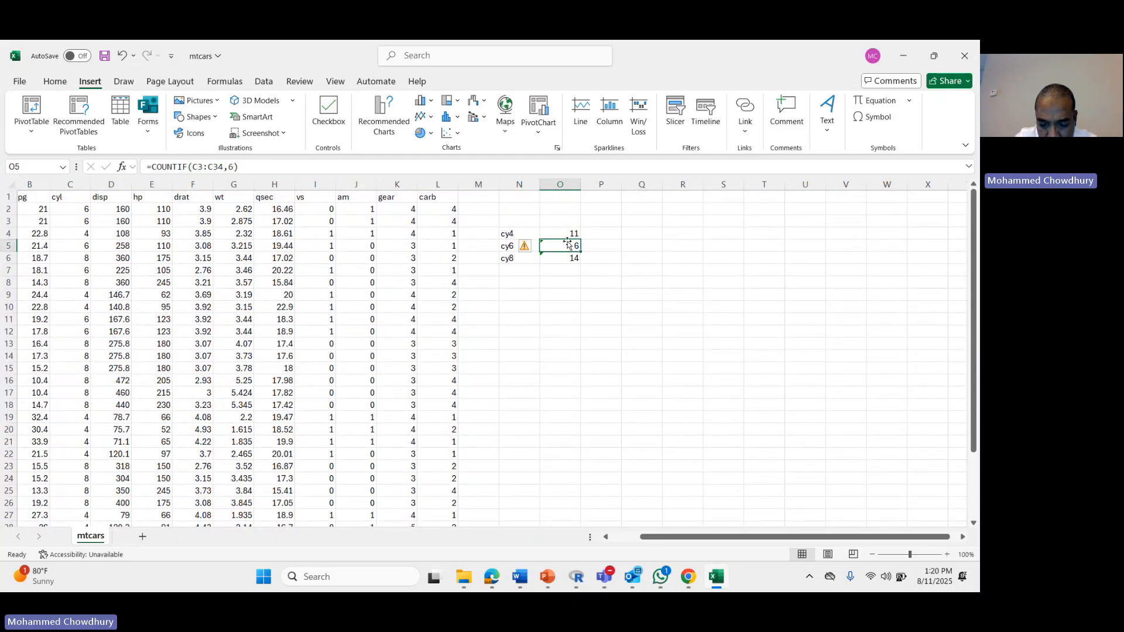
{"action": "left_click_drag", "start_coordinate": [568, 246], "coordinate": [567, 255]}
{"action": "left_click", "coordinate": [567, 244]}
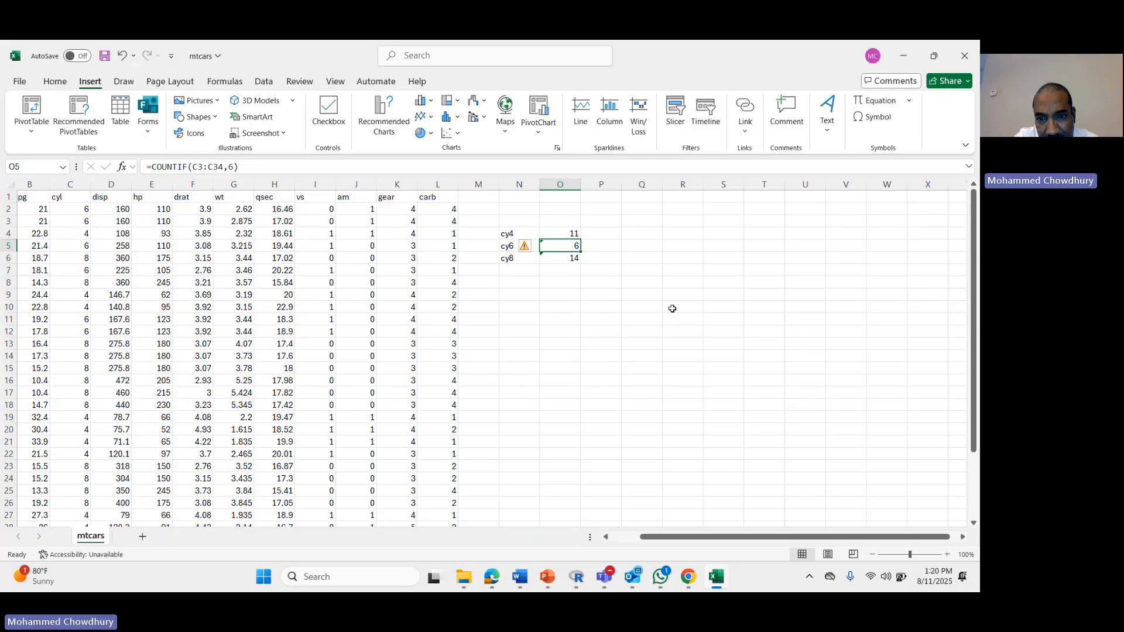
{"action": "left_click", "coordinate": [672, 307]}
Clear O6 and replace the 6-cylinder count in O5 with the formula =COUNTIF(C2:C33,6)
{"action": "left_click", "coordinate": [573, 256]}
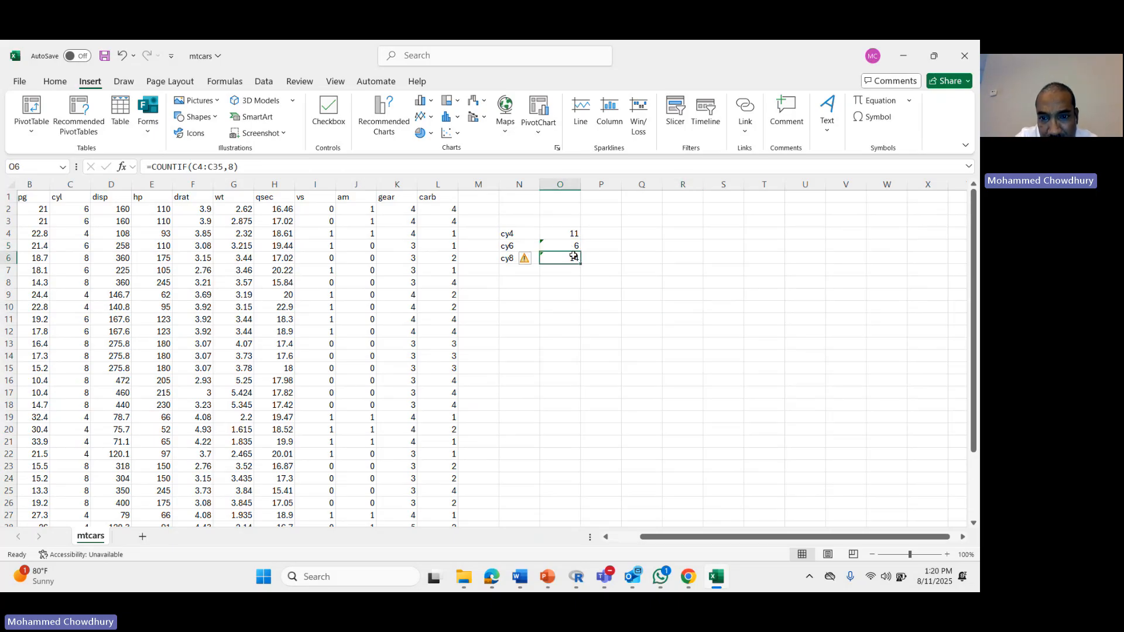
{"action": "left_click", "coordinate": [569, 246]}
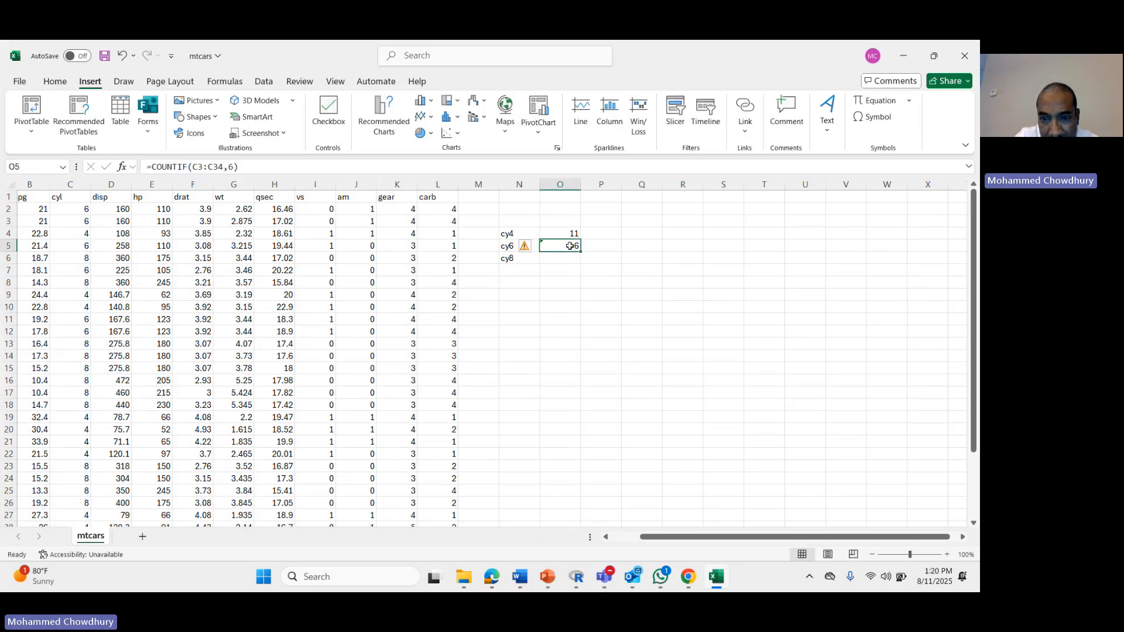
{"action": "key", "text": "BackSpace"}
{"action": "type", "text": "="}
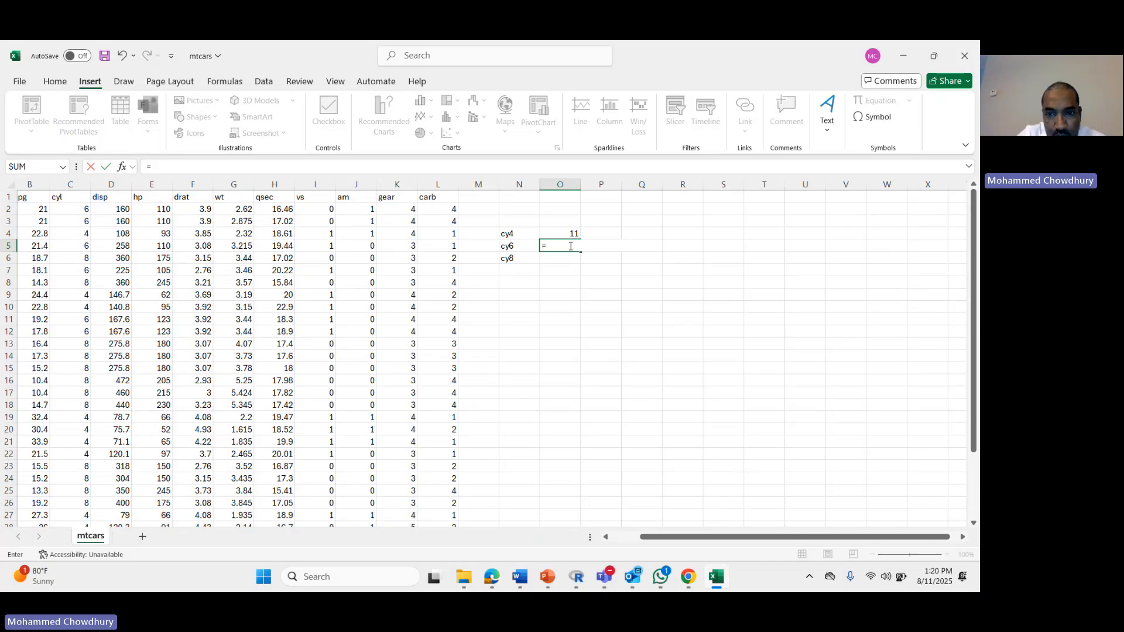
{"action": "type", "text": "countif("}
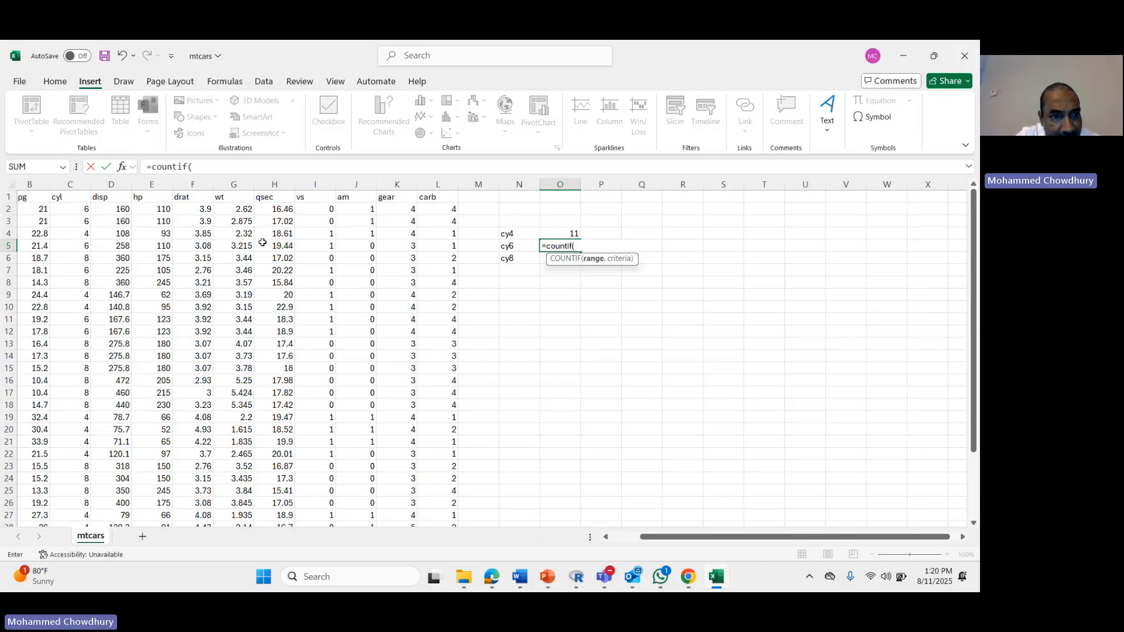
{"action": "left_click", "coordinate": [71, 211]}
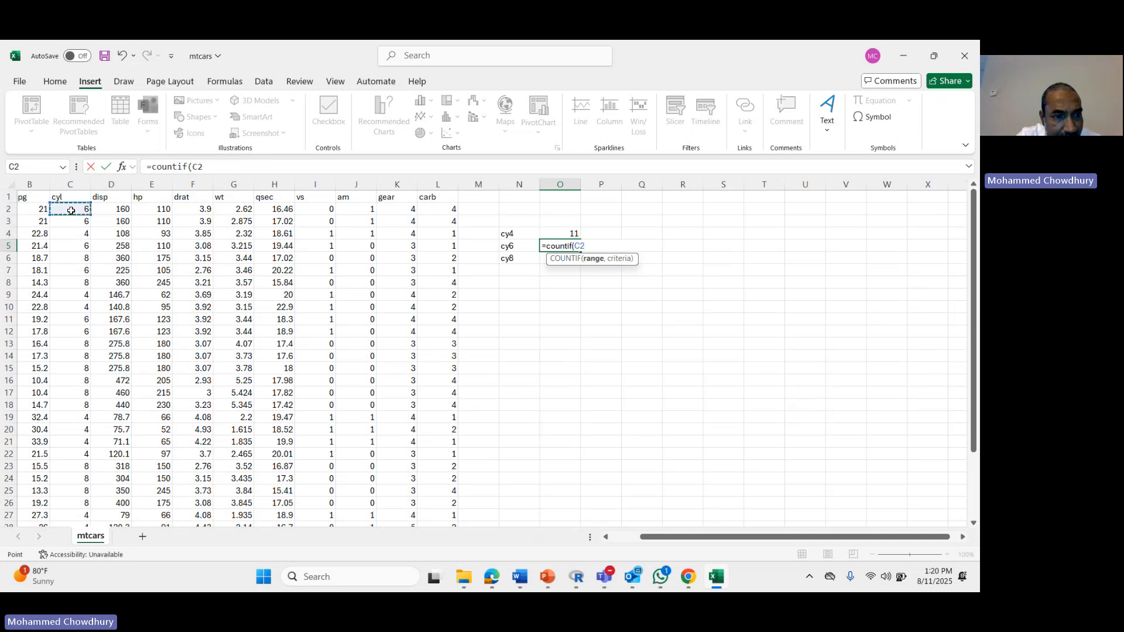
{"action": "key", "text": "ctrl+shift+Down"}
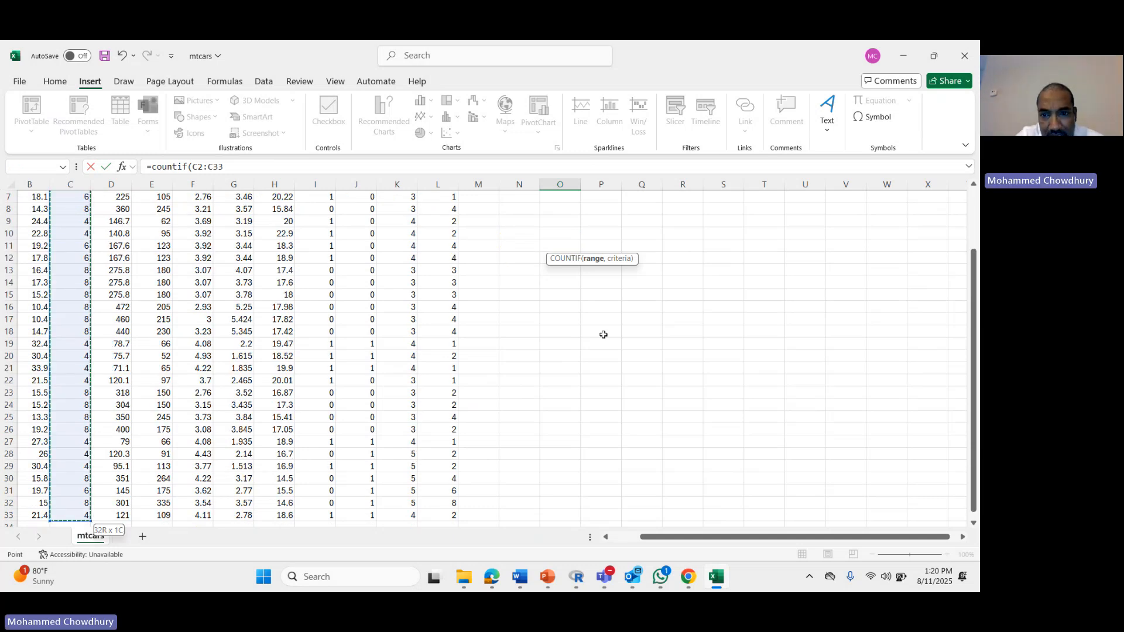
{"action": "type", "text": ",6"}
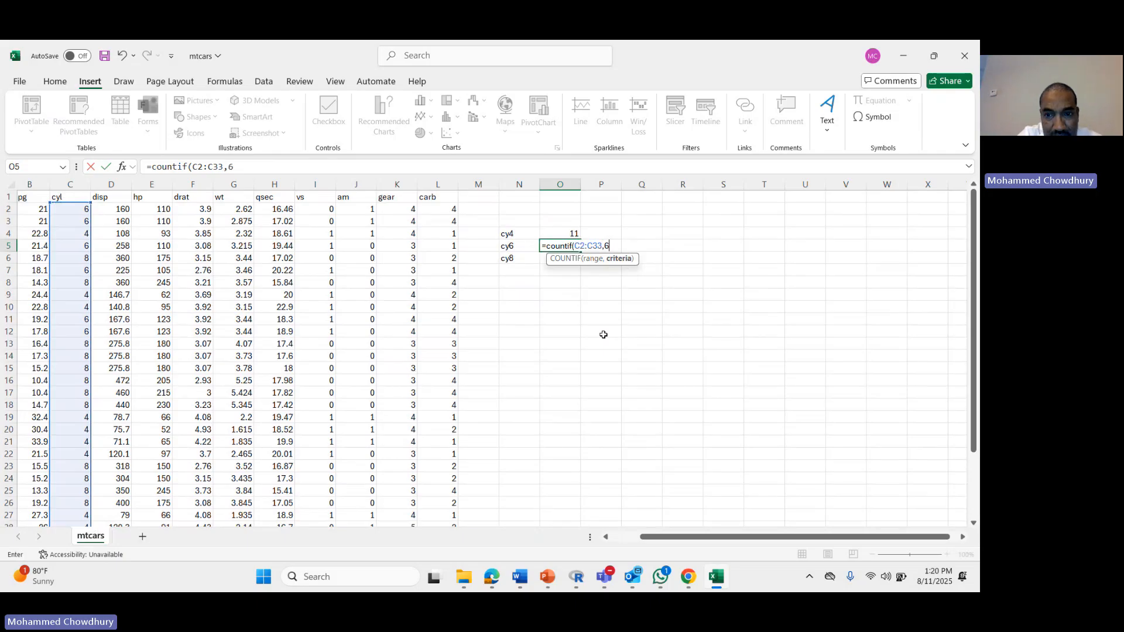
{"action": "type", "text": ")"}
{"action": "key", "text": "Return"}
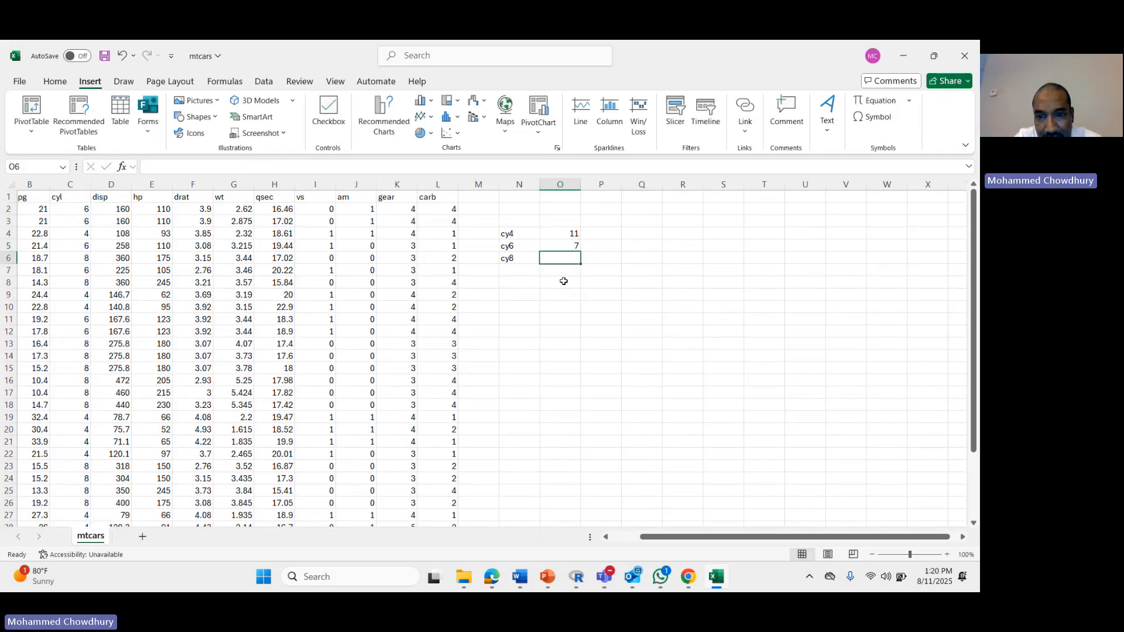
Count the 8-cylinder cars in O6 with the formula =COUNTIF(C2:C33,8)
{"action": "type", "text": "=co"}
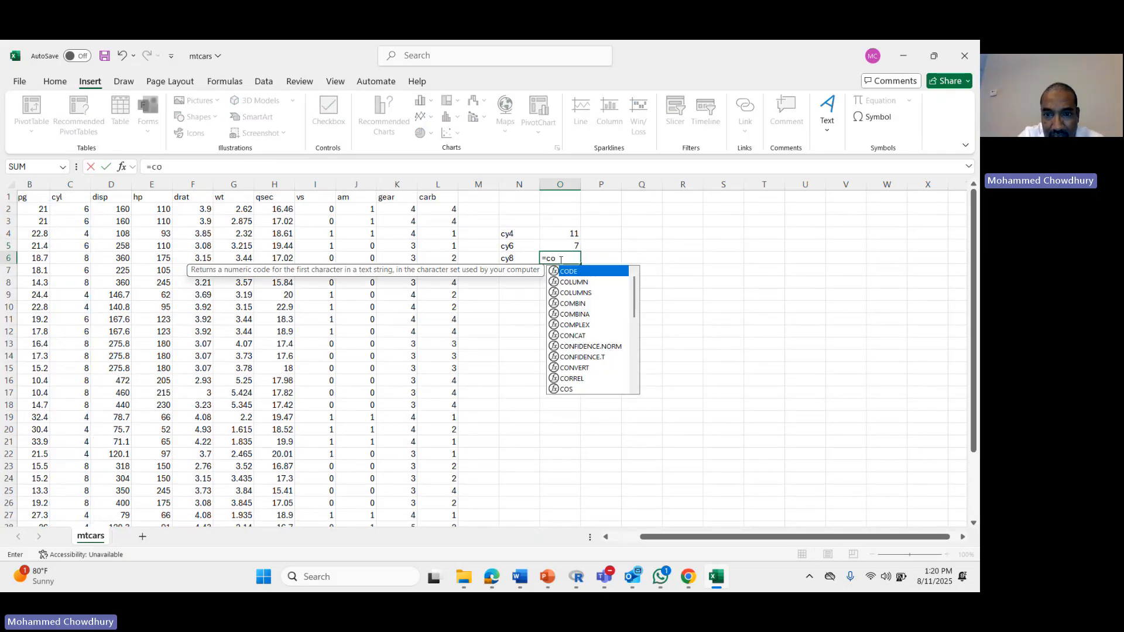
{"action": "type", "text": "untif("}
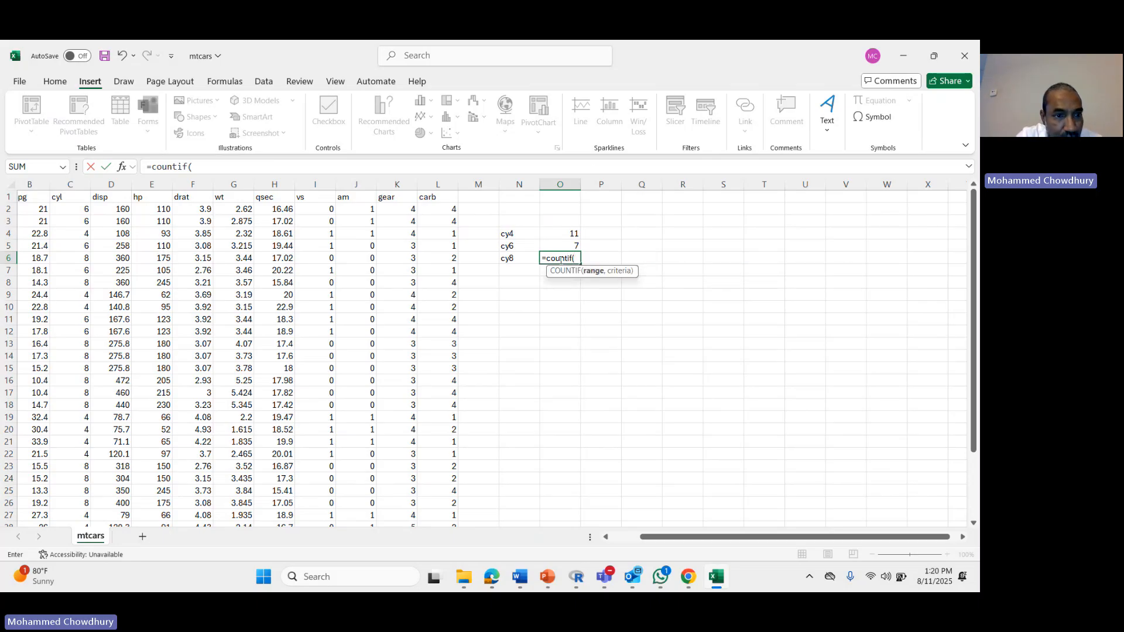
{"action": "left_click", "coordinate": [73, 210]}
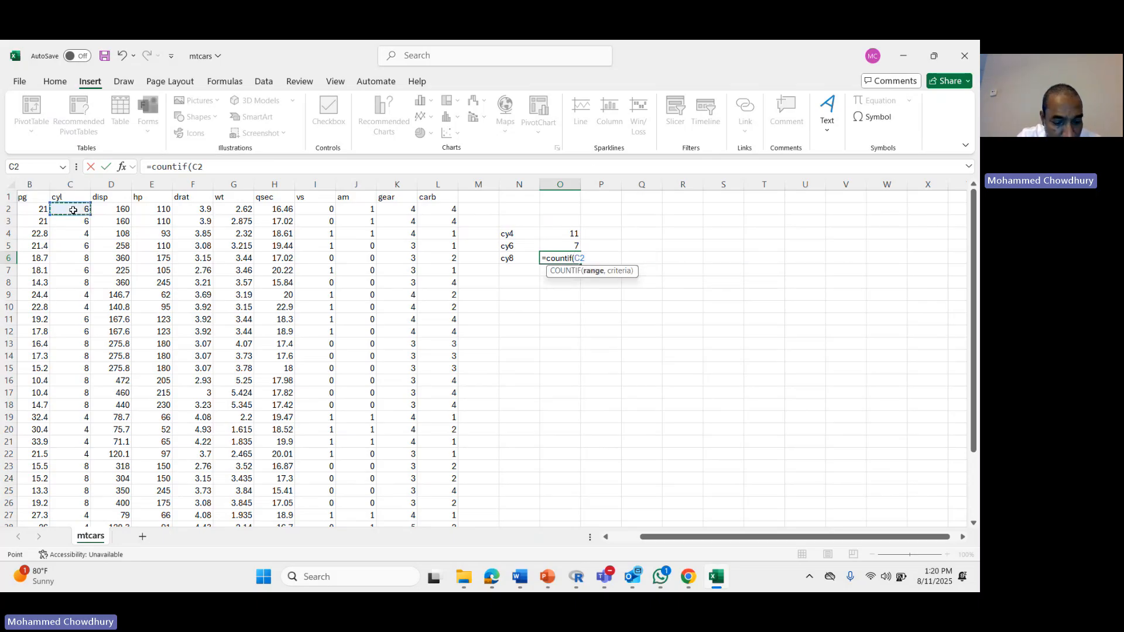
{"action": "key", "text": "ctrl+shift+Down"}
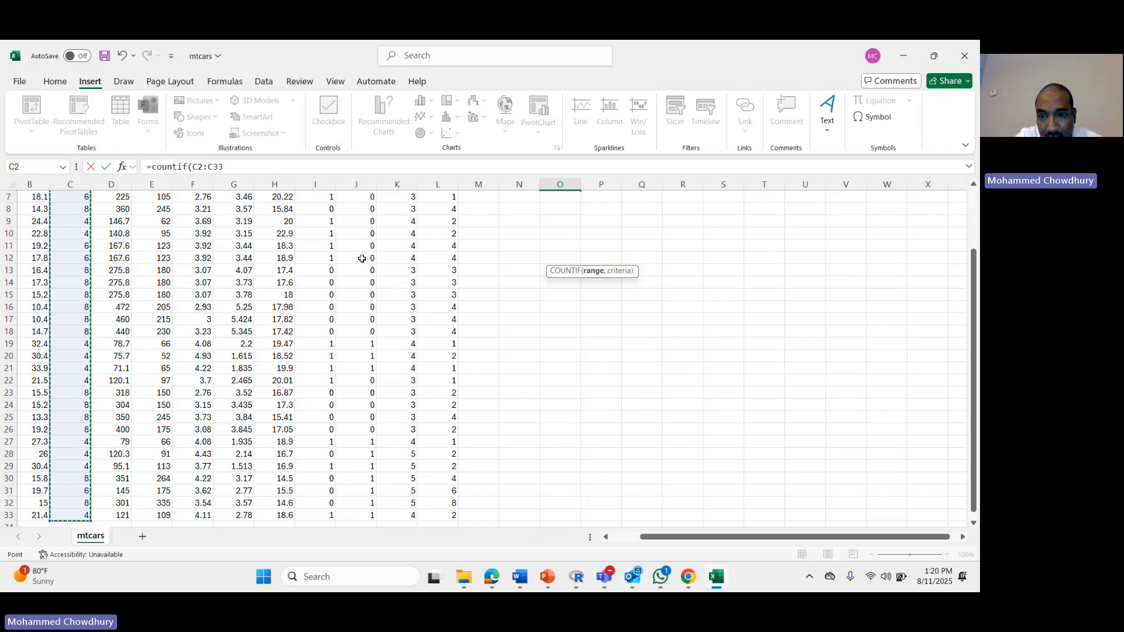
{"action": "scroll", "coordinate": [362, 258], "scroll_direction": "up", "scroll_amount": 2}
{"action": "type", "text": ","}
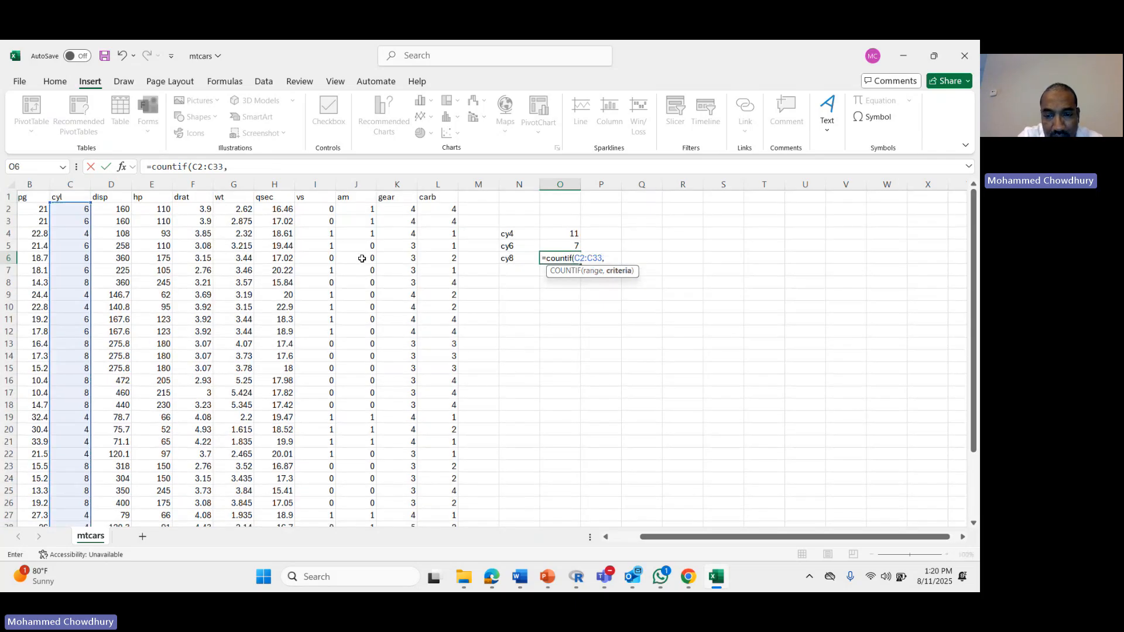
{"action": "type", "text": "8"}
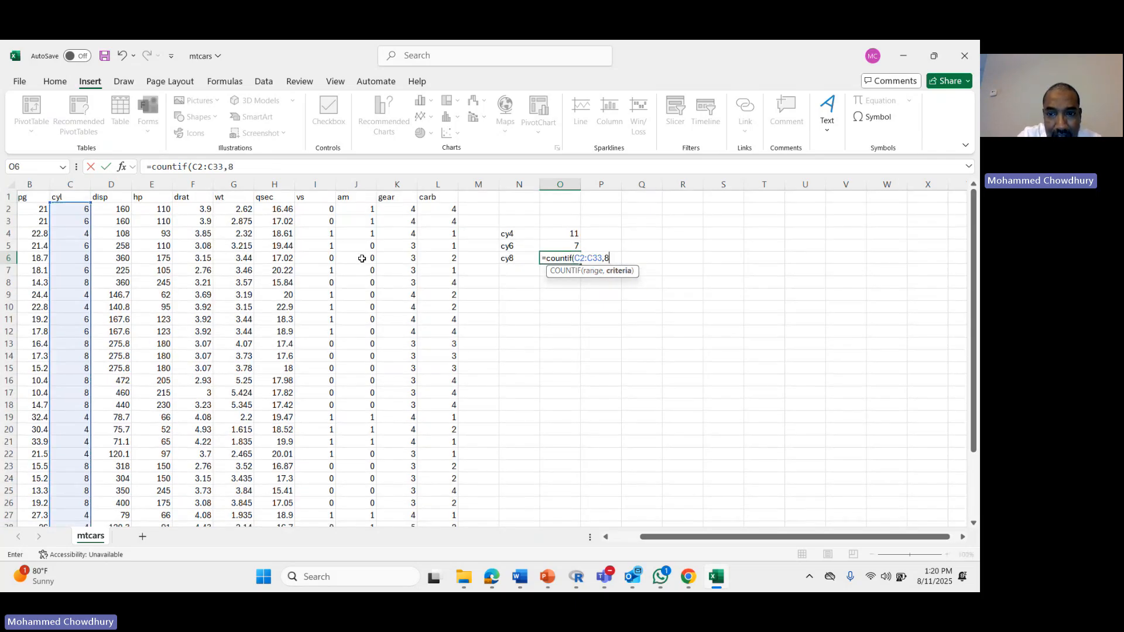
{"action": "key", "text": "Return"}
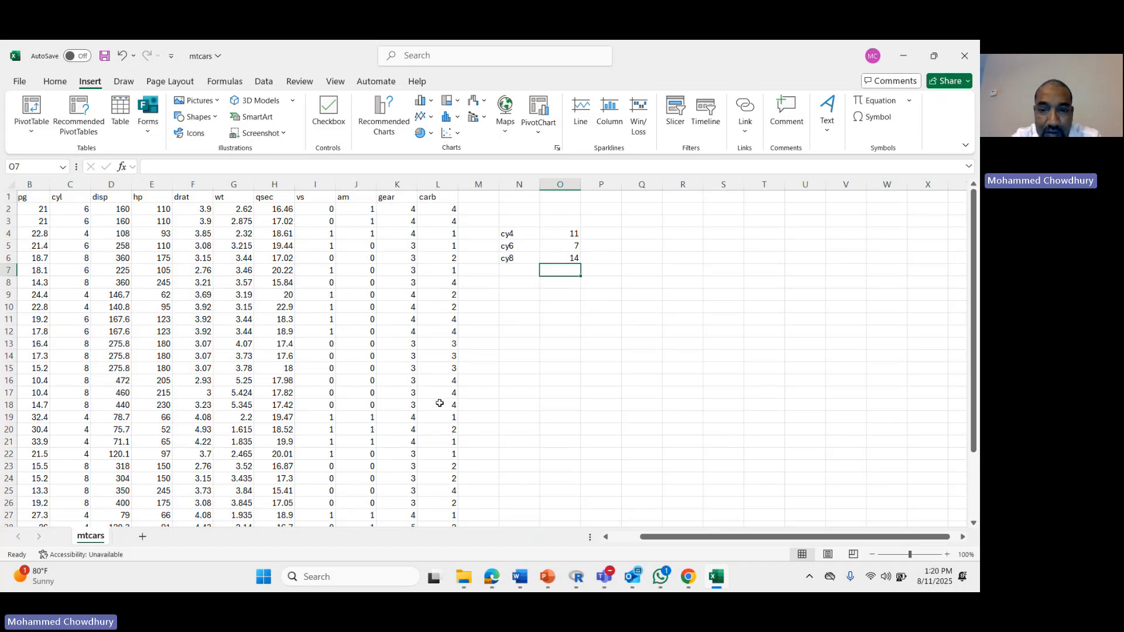
Insert a 2-D pie chart of the cylinder labels and counts in N4:O6 and inspect its cy6 slice
{"action": "left_click", "coordinate": [513, 235]}
{"action": "left_click", "coordinate": [513, 244]}
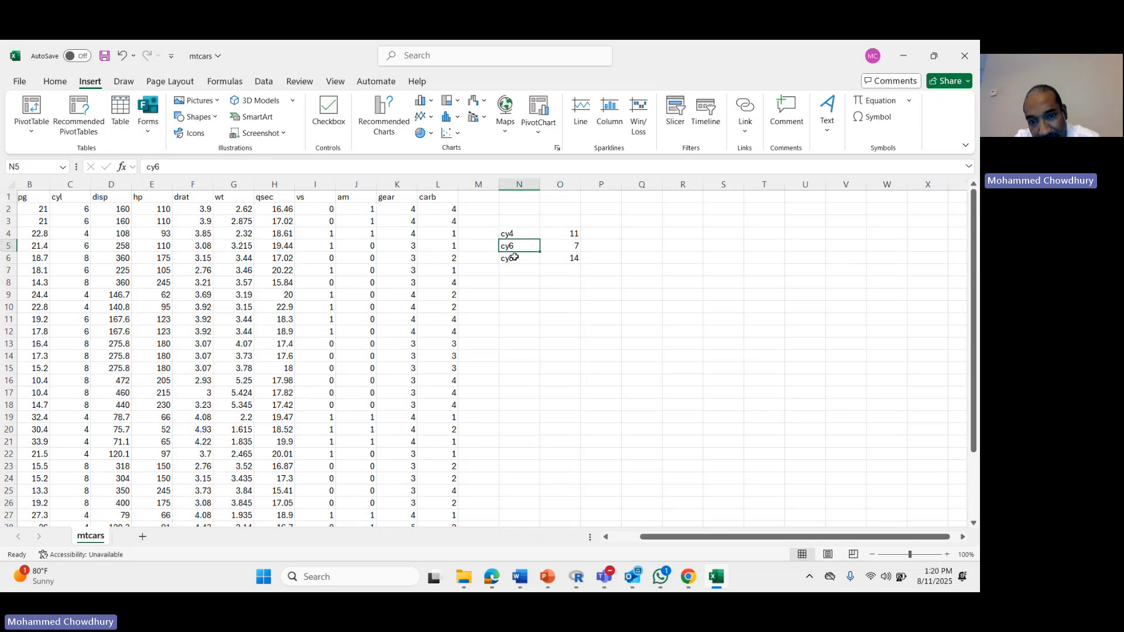
{"action": "left_click", "coordinate": [514, 257]}
{"action": "left_click", "coordinate": [515, 234]}
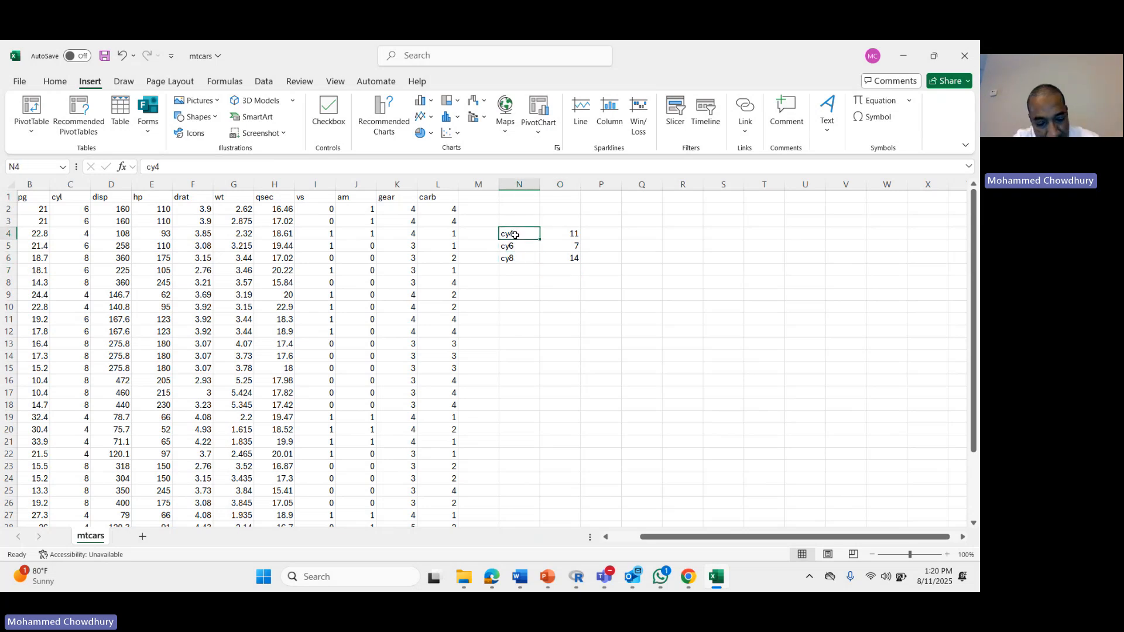
{"action": "key", "text": "shift+Right"}
{"action": "key", "text": "shift+Down"}
{"action": "key", "text": "shift+Down"}
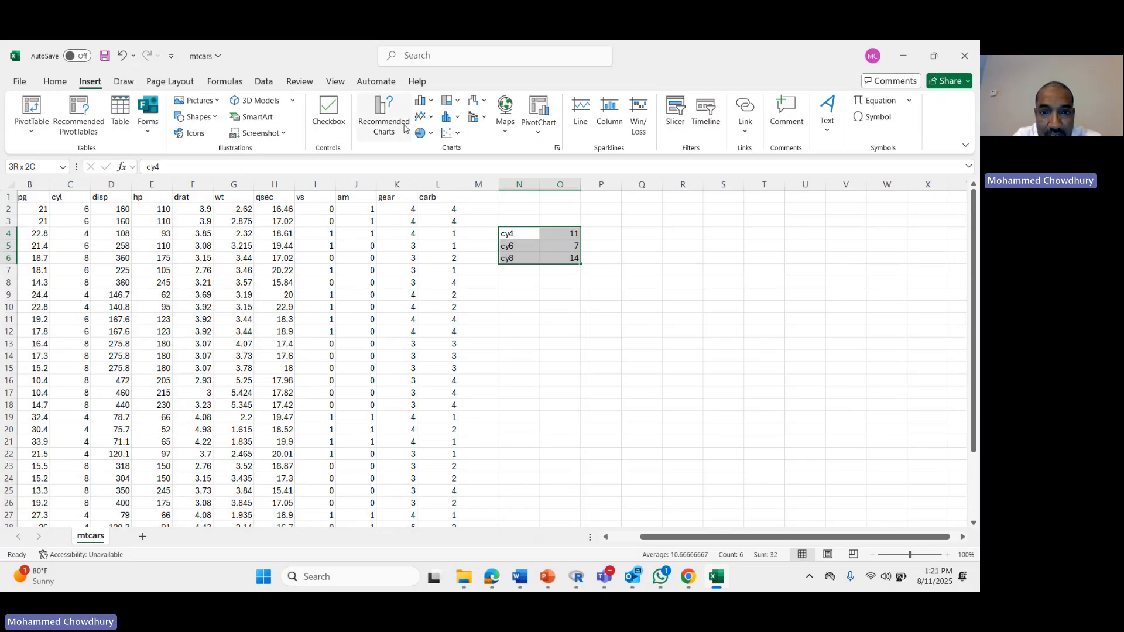
{"action": "left_click", "coordinate": [427, 136]}
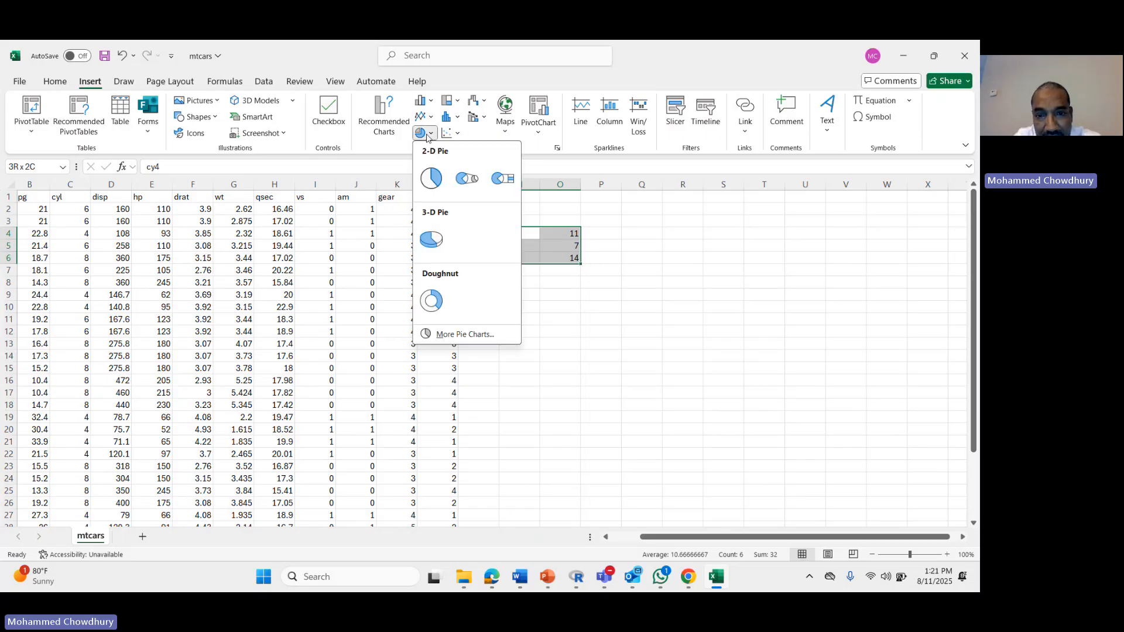
{"action": "left_click", "coordinate": [431, 178]}
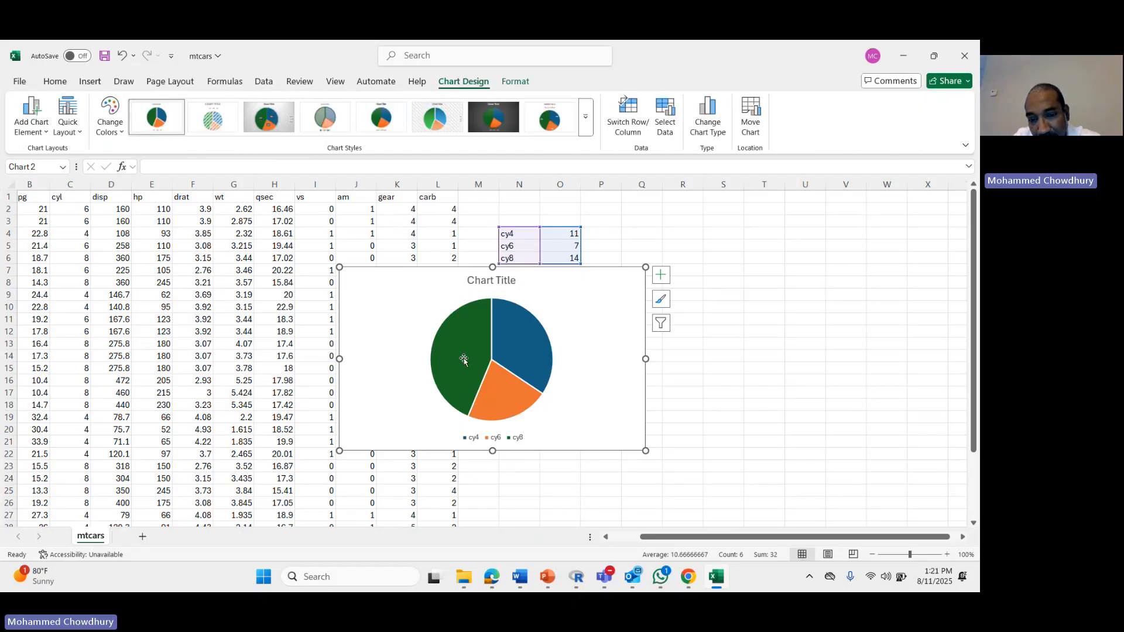
{"action": "mouse_move", "coordinate": [464, 362]}
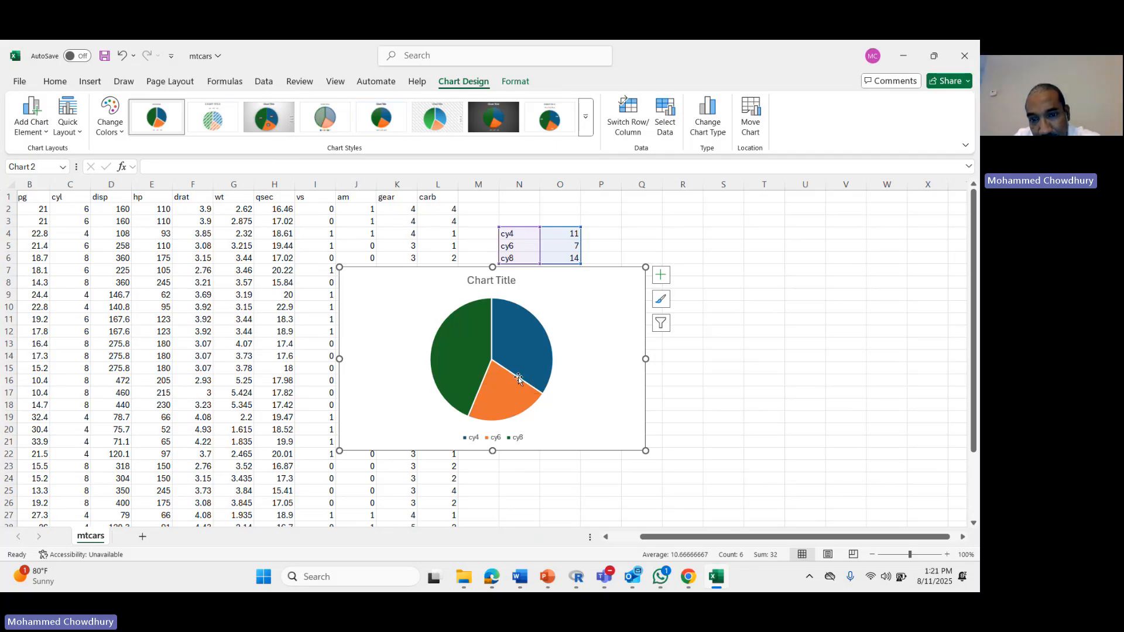
{"action": "mouse_move", "coordinate": [492, 412]}
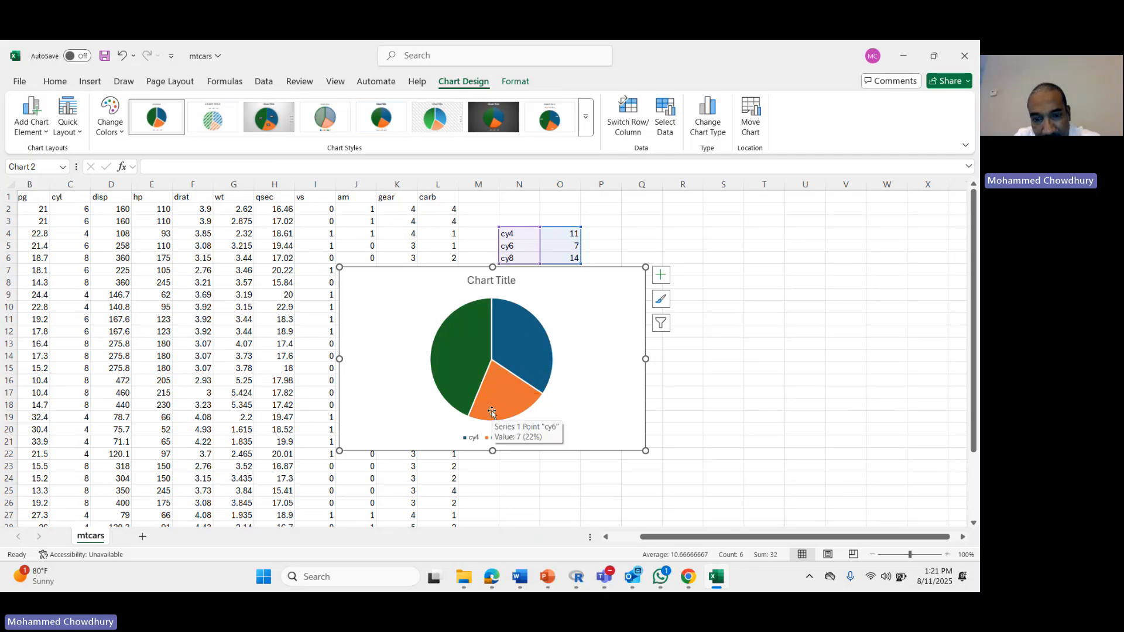
Cut the pie chart from the sheet and insert a 2-D column chart of N4:O6 instead
{"action": "right_click", "coordinate": [610, 295]}
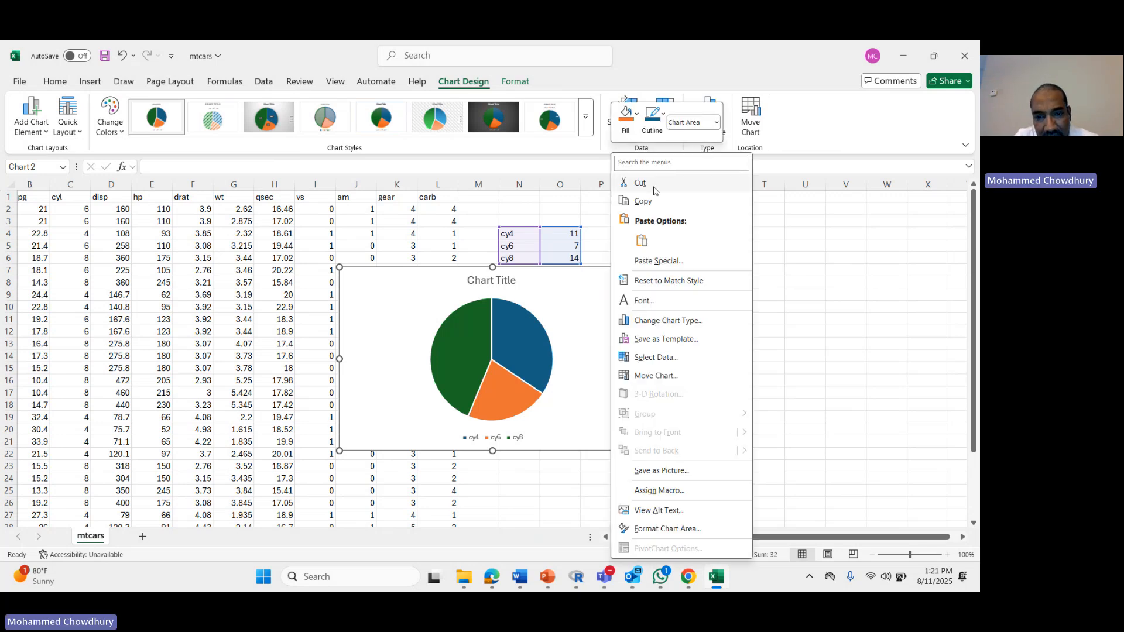
{"action": "left_click", "coordinate": [653, 187]}
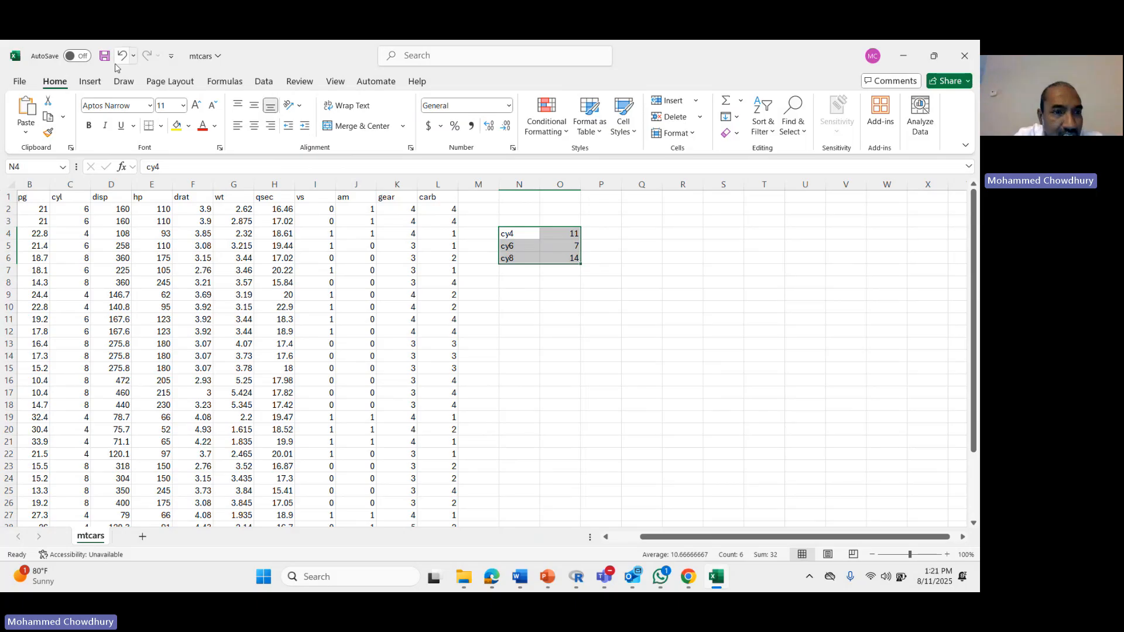
{"action": "left_click", "coordinate": [90, 82]}
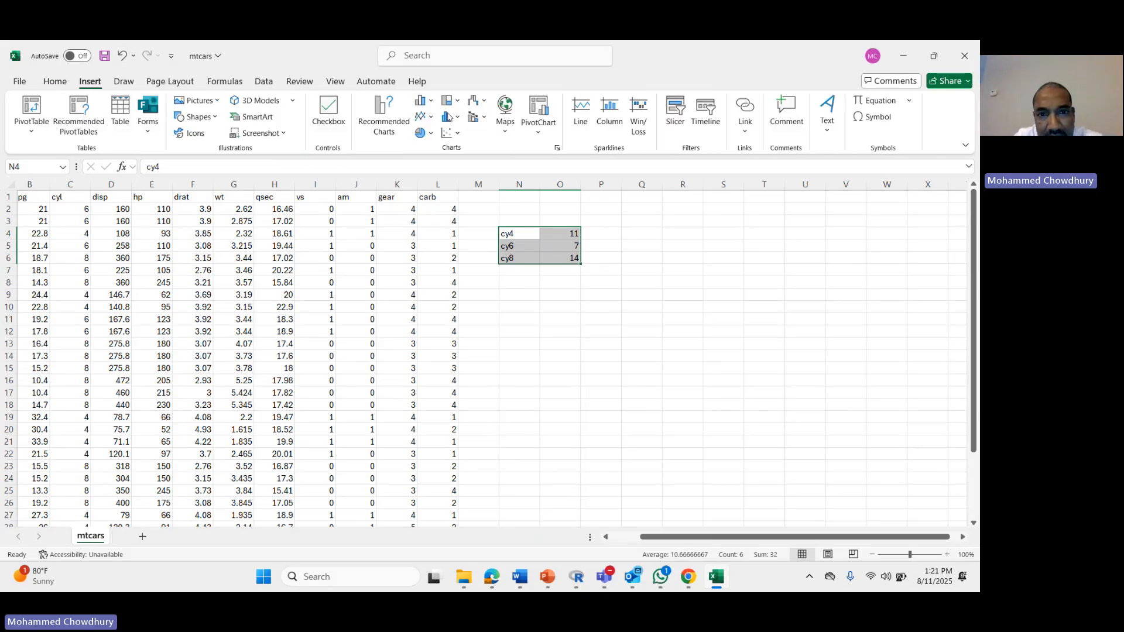
{"action": "left_click", "coordinate": [429, 102]}
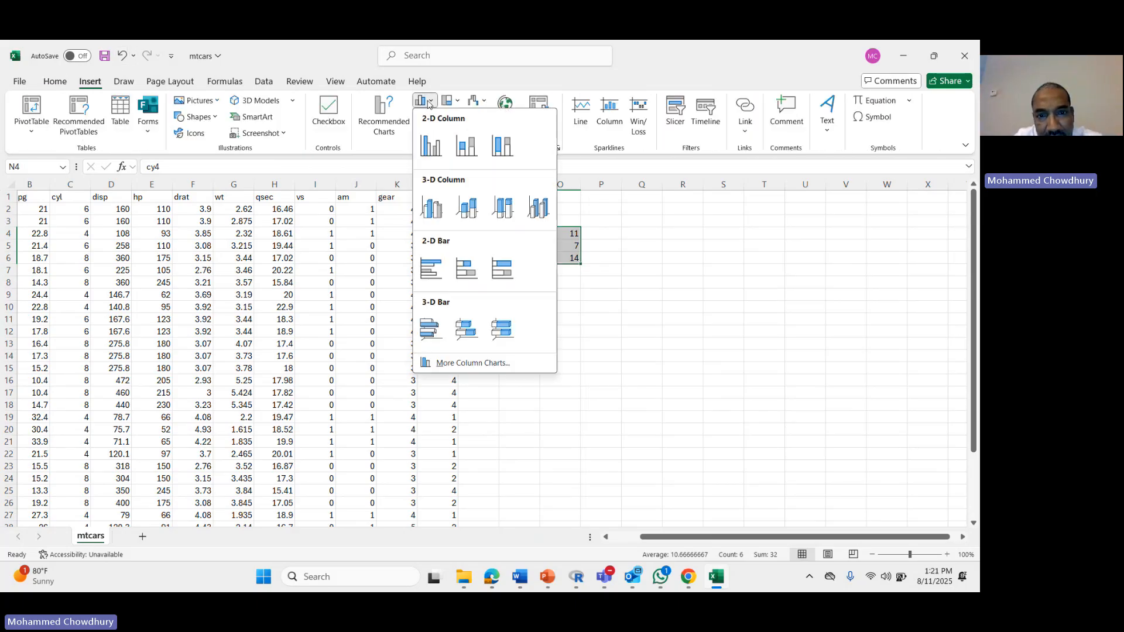
{"action": "left_click", "coordinate": [439, 159]}
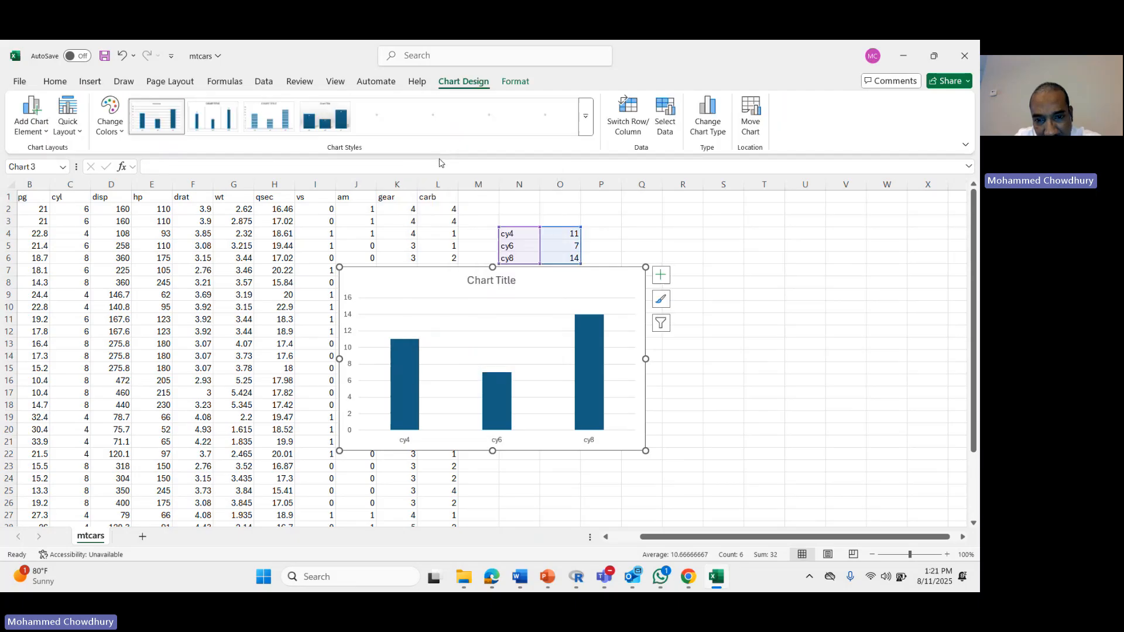
Remove the column chart of the cylinder counts from the sheet
{"action": "left_click", "coordinate": [482, 281]}
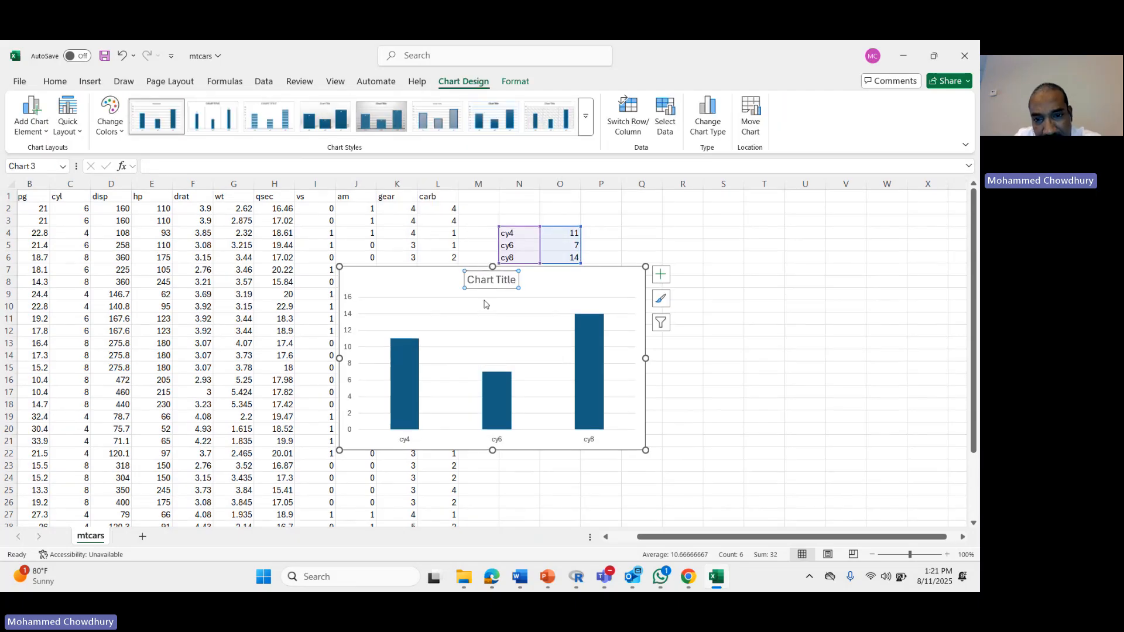
{"action": "right_click", "coordinate": [617, 288]}
{"action": "key", "text": "Escape"}
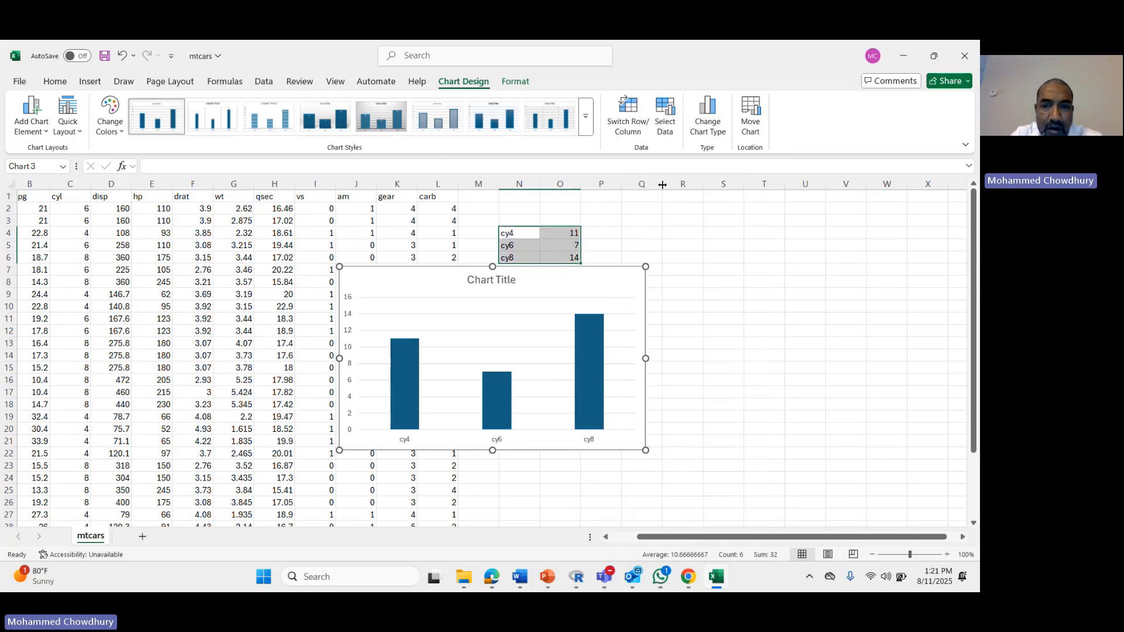
{"action": "key", "text": "Delete"}
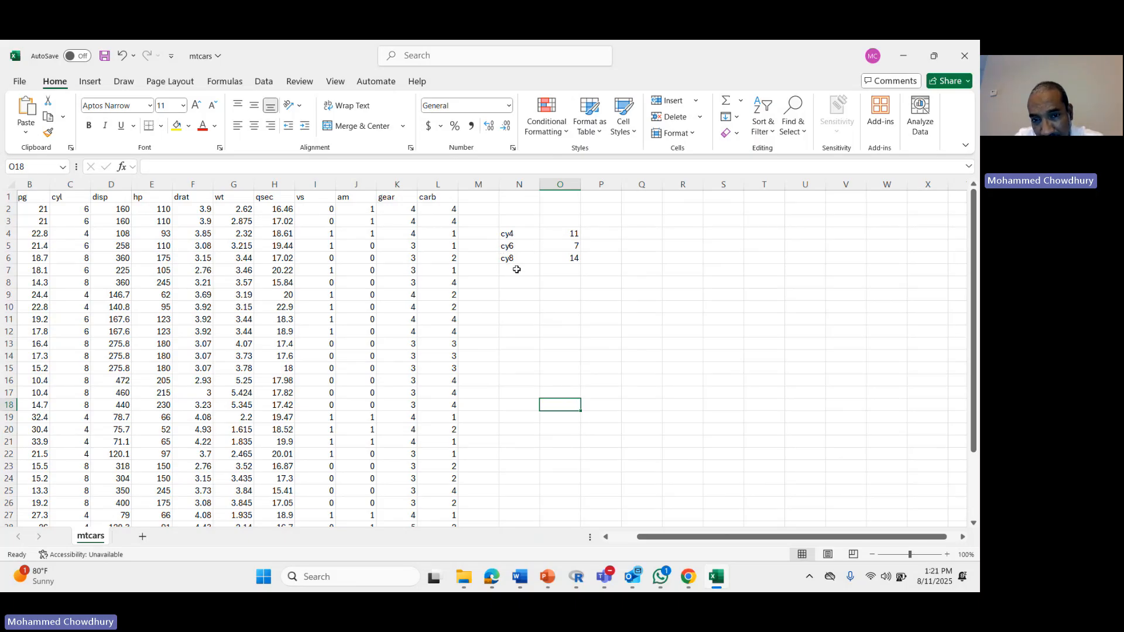
Insert a 2-D pie chart of the cylinder labels and counts in N4:O6 and move it just below row 7
{"action": "left_click", "coordinate": [515, 235]}
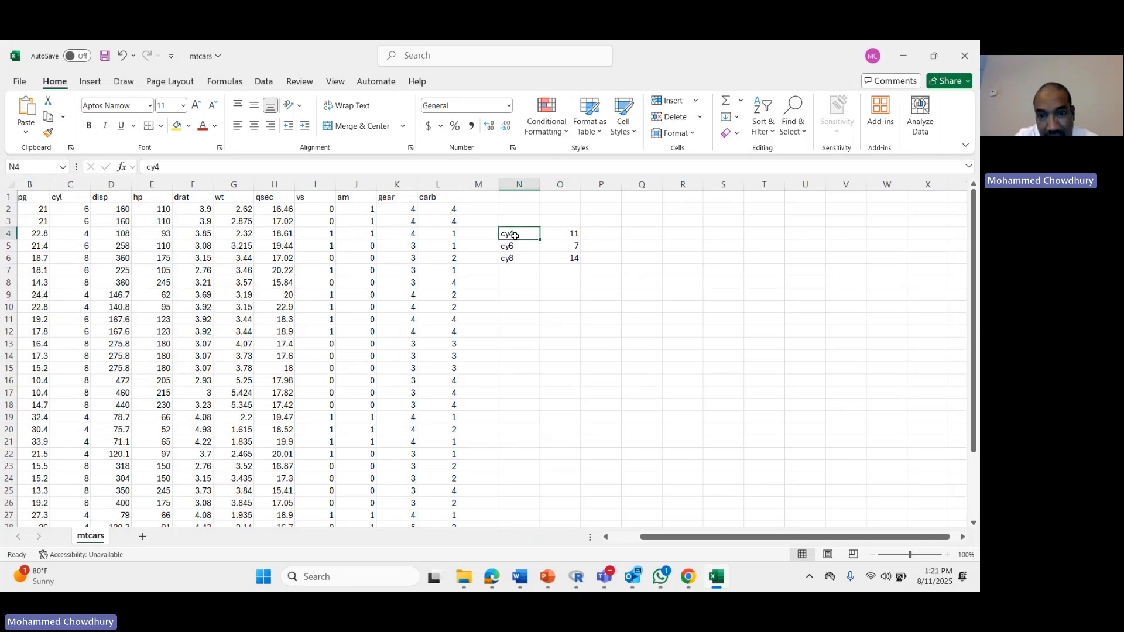
{"action": "key", "text": "shift+Right"}
{"action": "key", "text": "shift+Down"}
{"action": "key", "text": "shift+Down"}
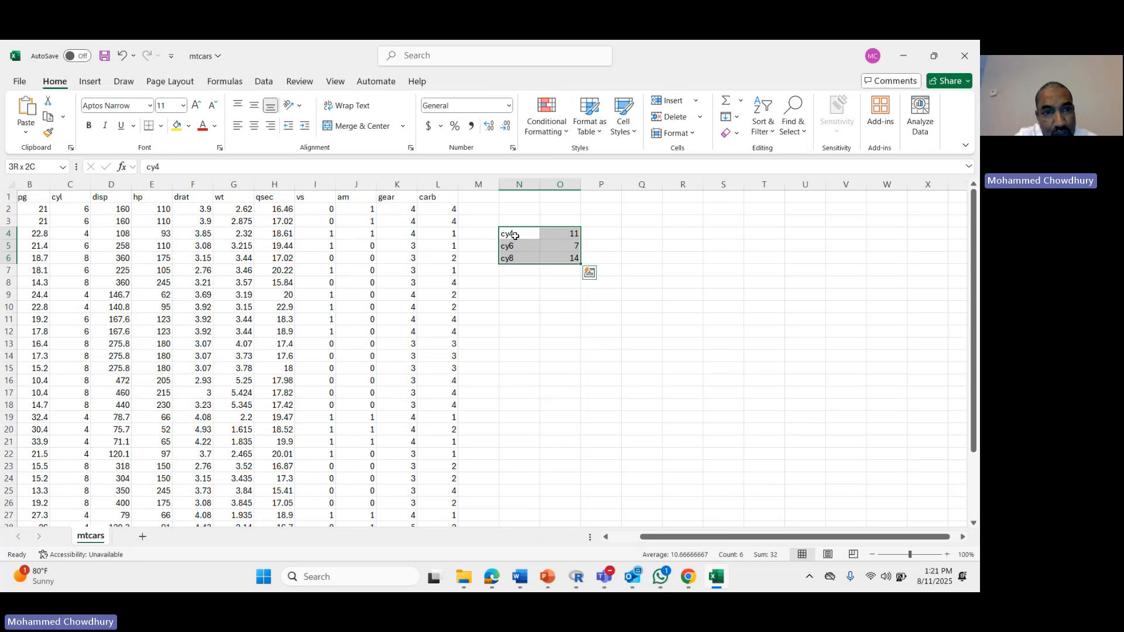
{"action": "left_click", "coordinate": [96, 82]}
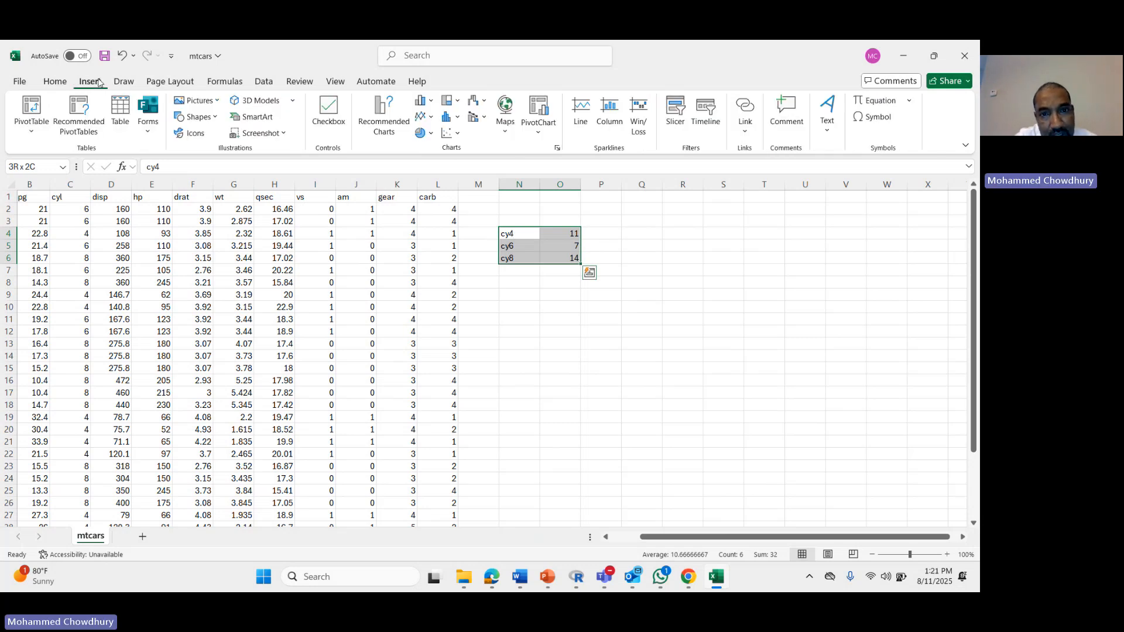
{"action": "left_click", "coordinate": [422, 133]}
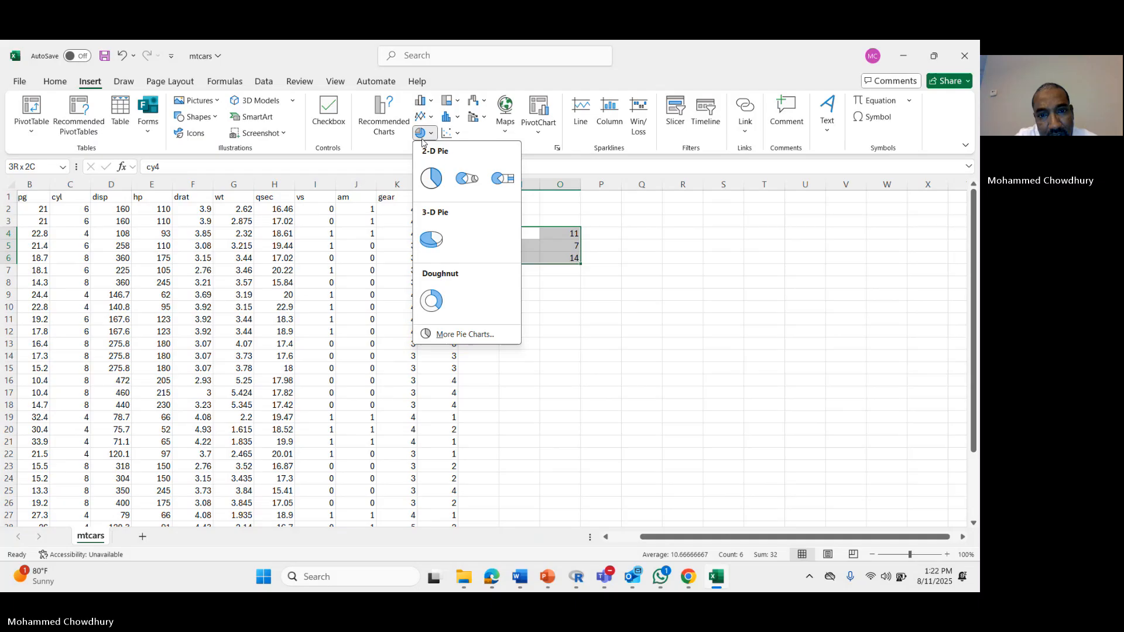
{"action": "left_click", "coordinate": [428, 182]}
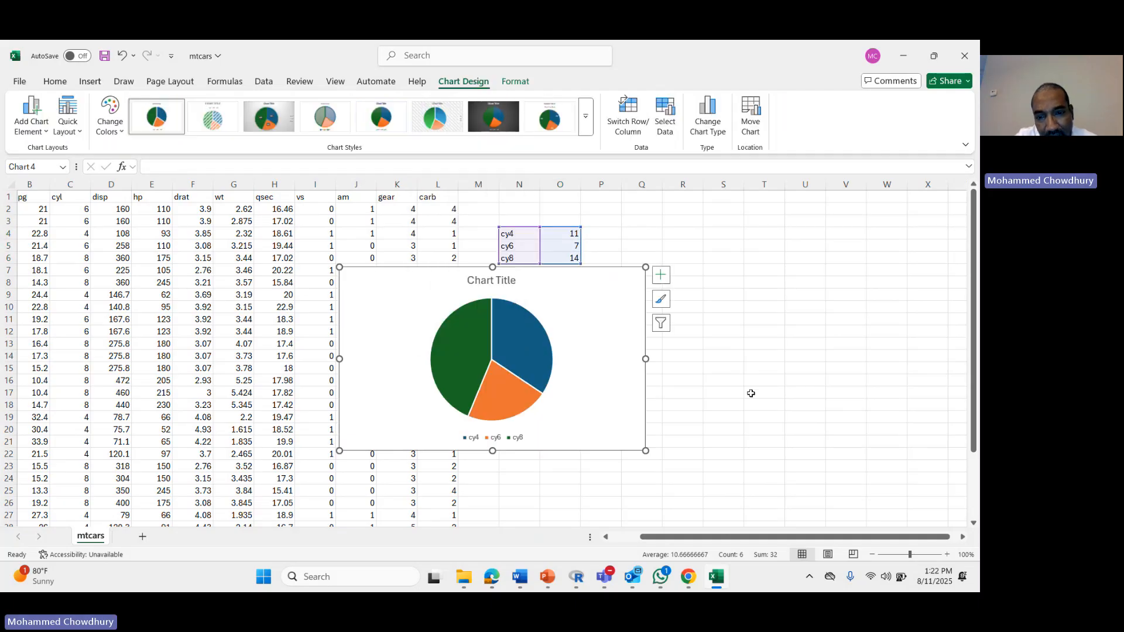
{"action": "left_click_drag", "start_coordinate": [555, 323], "coordinate": [515, 301]}
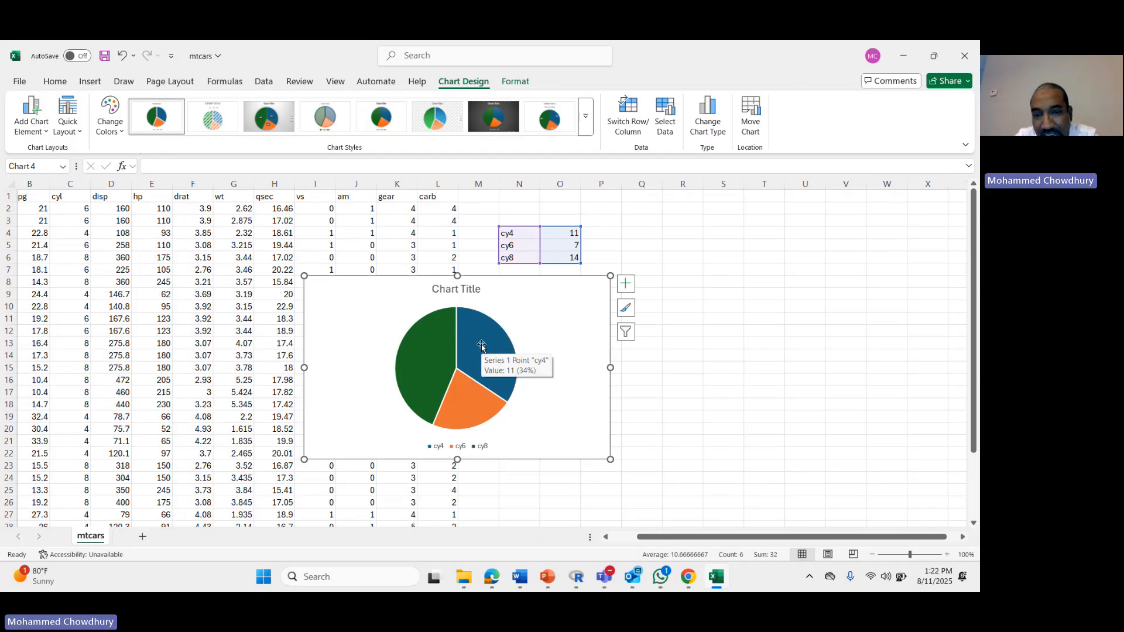
Insert a 2-D clustered column chart of the raw cyl column C1:C33 and move it beside the pie chart
{"action": "left_click", "coordinate": [70, 197]}
{"action": "key", "text": "ctrl+shift+Down"}
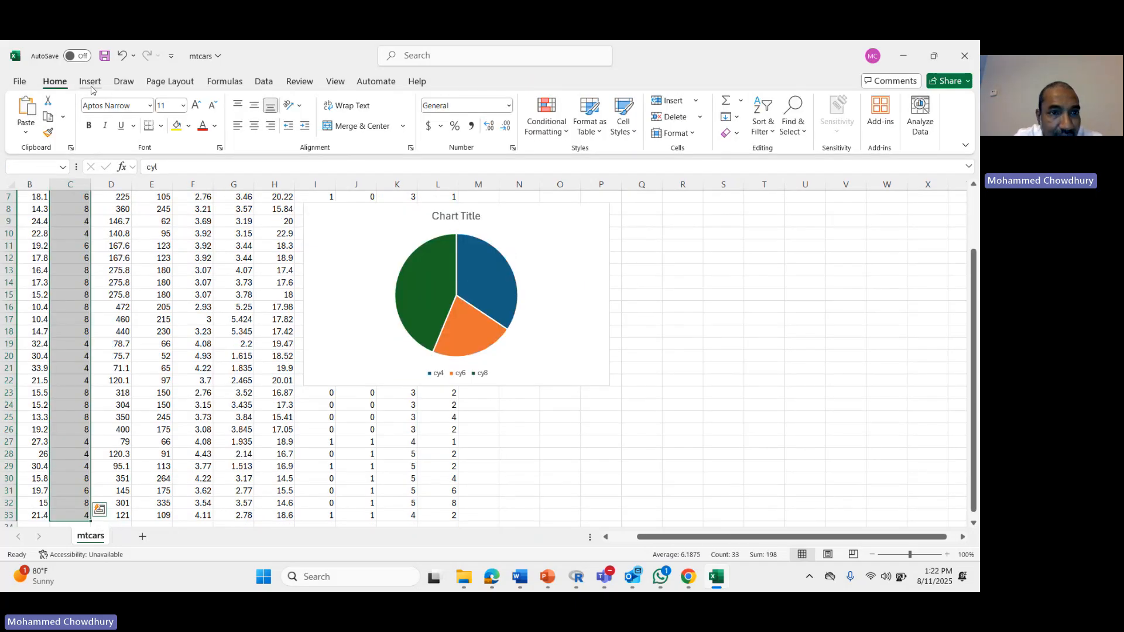
{"action": "left_click", "coordinate": [91, 84]}
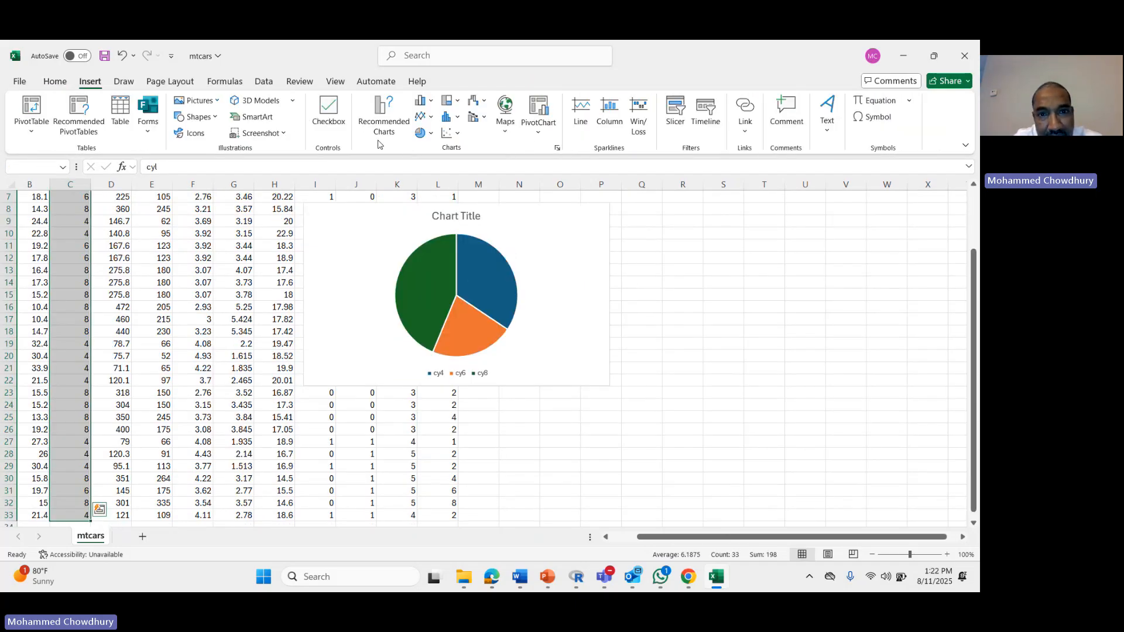
{"action": "left_click", "coordinate": [429, 103]}
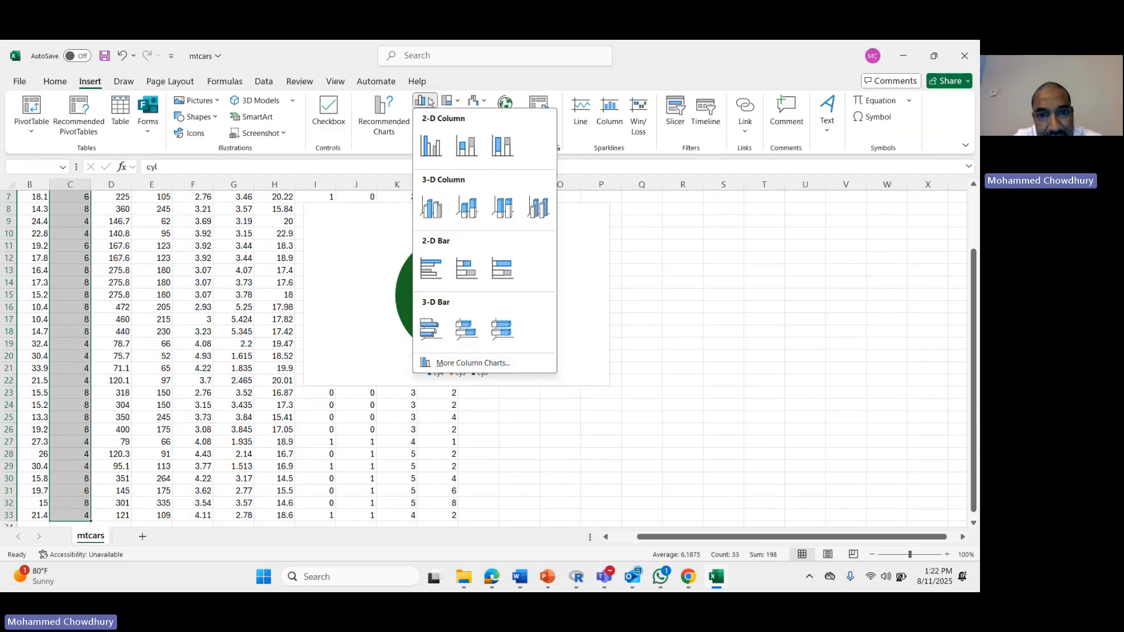
{"action": "left_click", "coordinate": [436, 145]}
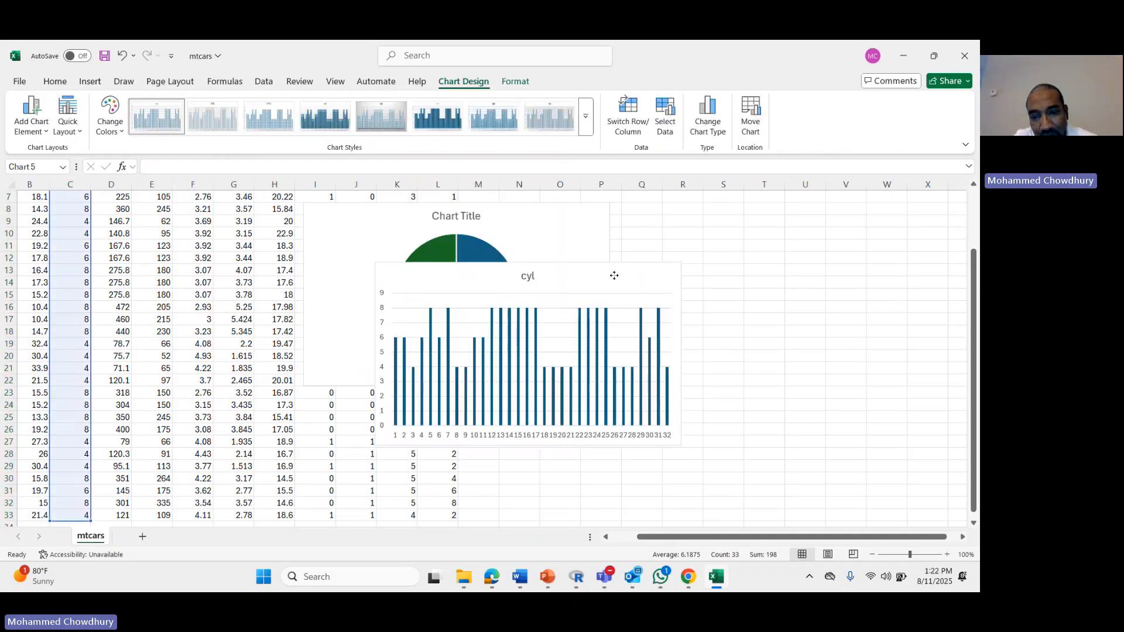
{"action": "left_click_drag", "start_coordinate": [614, 275], "coordinate": [785, 251]}
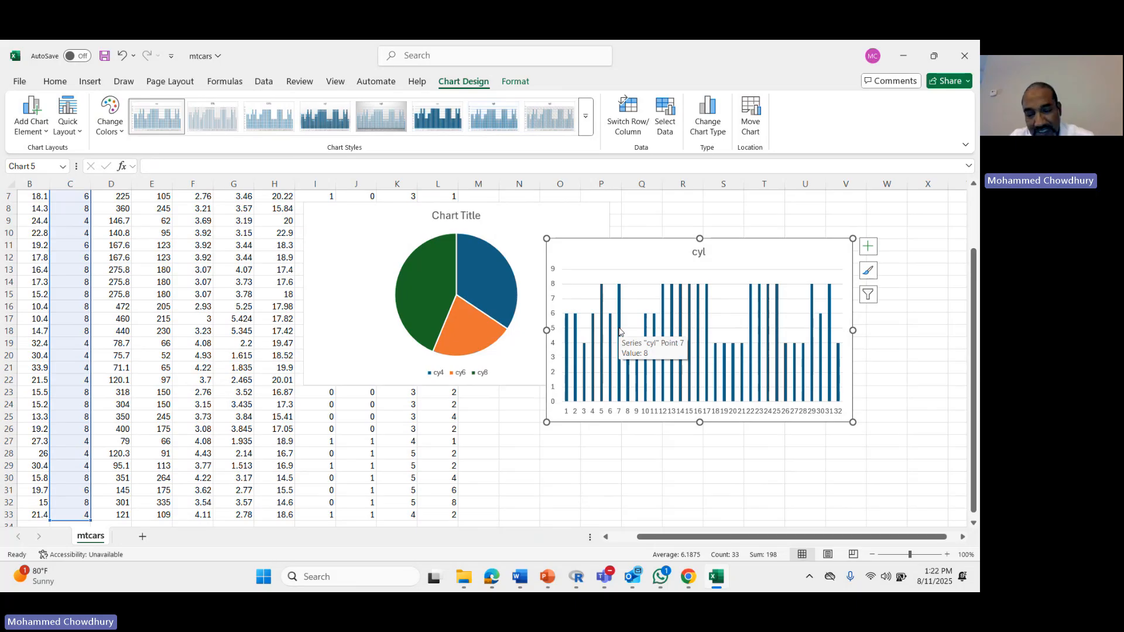
Cut both the cyl column chart and the cylinder-count pie chart from the sheet
{"action": "right_click", "coordinate": [708, 267]}
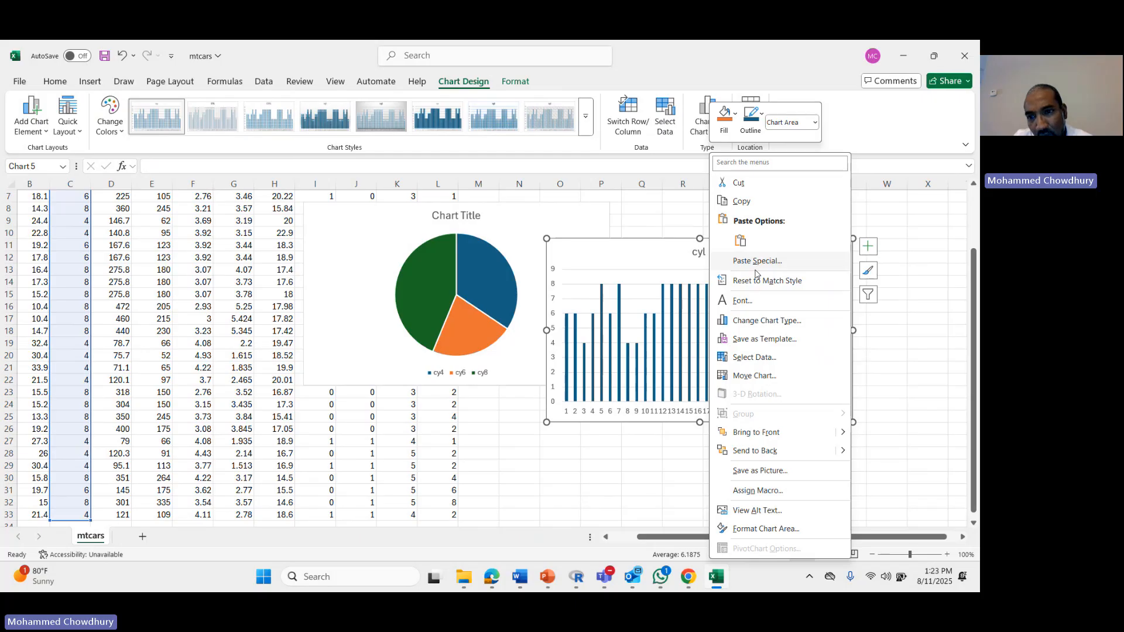
{"action": "left_click", "coordinate": [751, 183]}
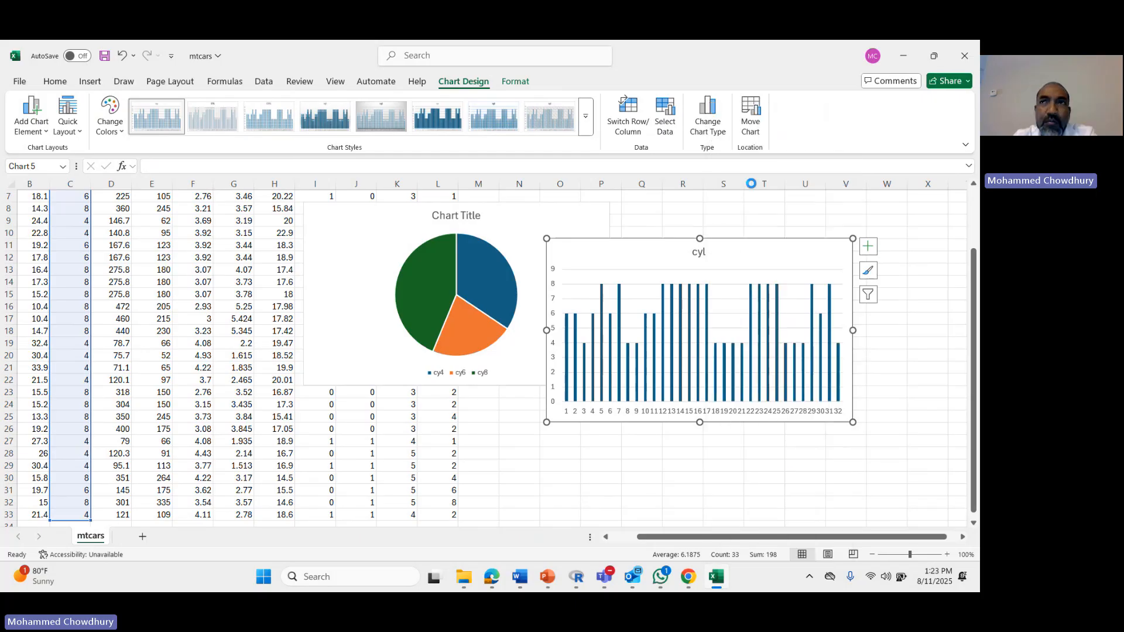
{"action": "left_click", "coordinate": [546, 250]}
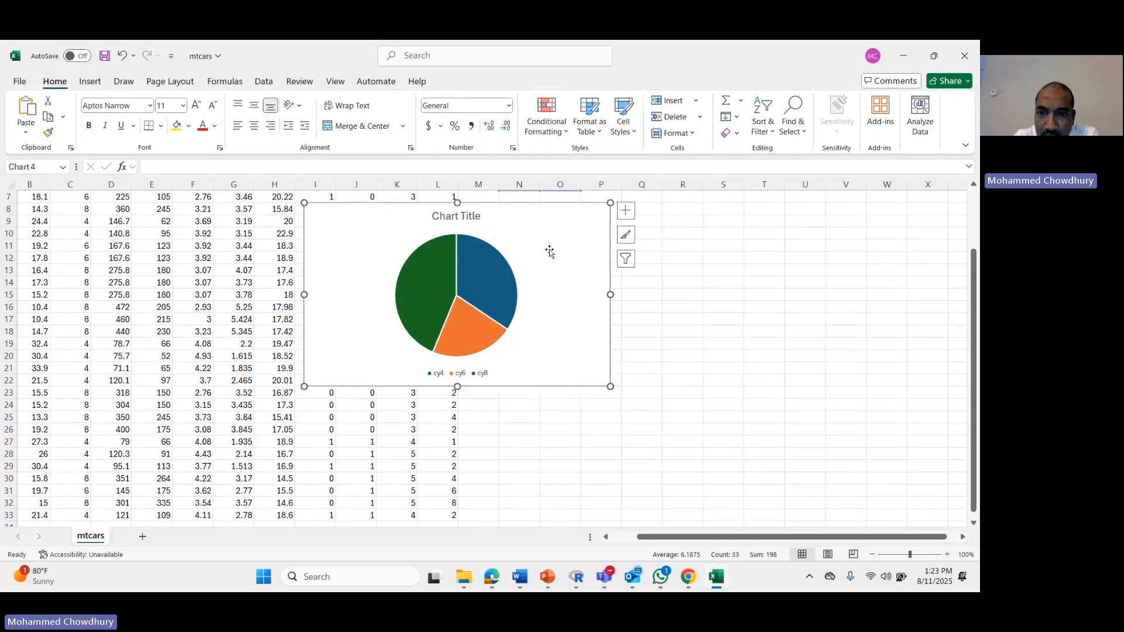
{"action": "right_click", "coordinate": [548, 250]}
{"action": "left_click", "coordinate": [600, 183]}
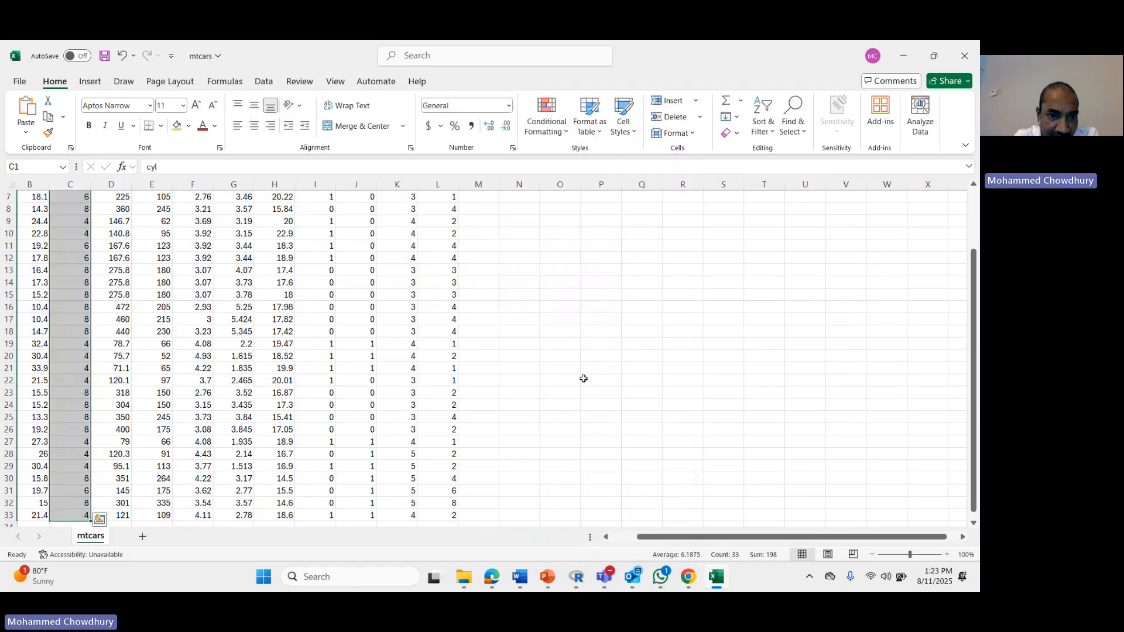
Clear the cylinder labels and counts in N4:O6
{"action": "scroll", "coordinate": [584, 379], "scroll_direction": "up", "scroll_amount": 2}
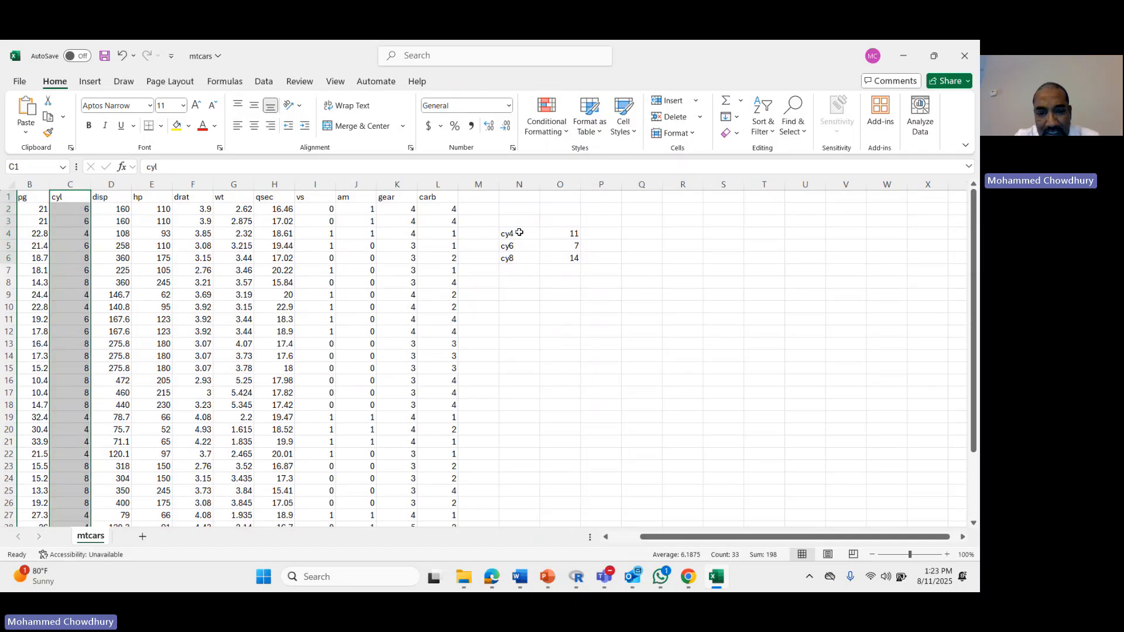
{"action": "left_click_drag", "start_coordinate": [519, 233], "coordinate": [560, 233]}
{"action": "key", "text": "shift+Down"}
{"action": "key", "text": "shift+Down"}
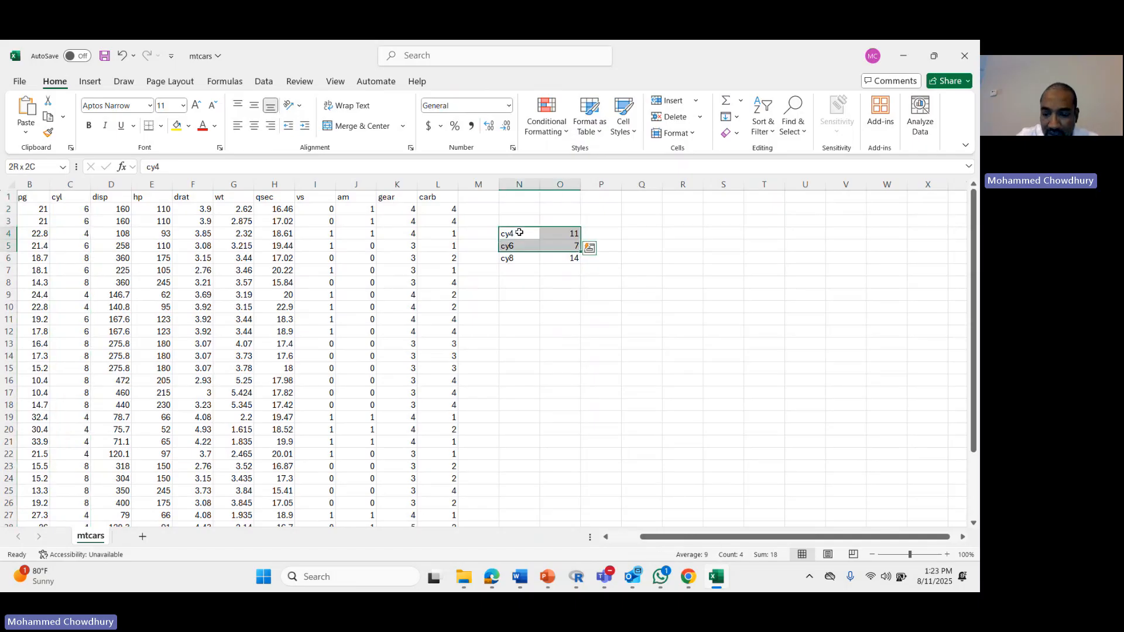
{"action": "key", "text": "BackSpace"}
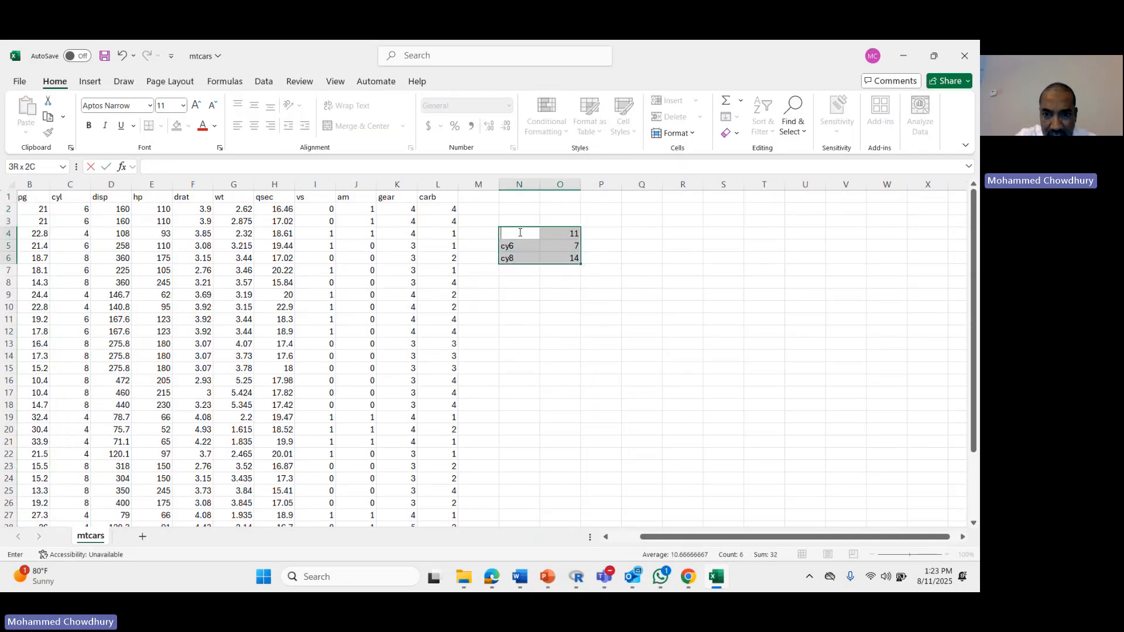
{"action": "left_click", "coordinate": [528, 233]}
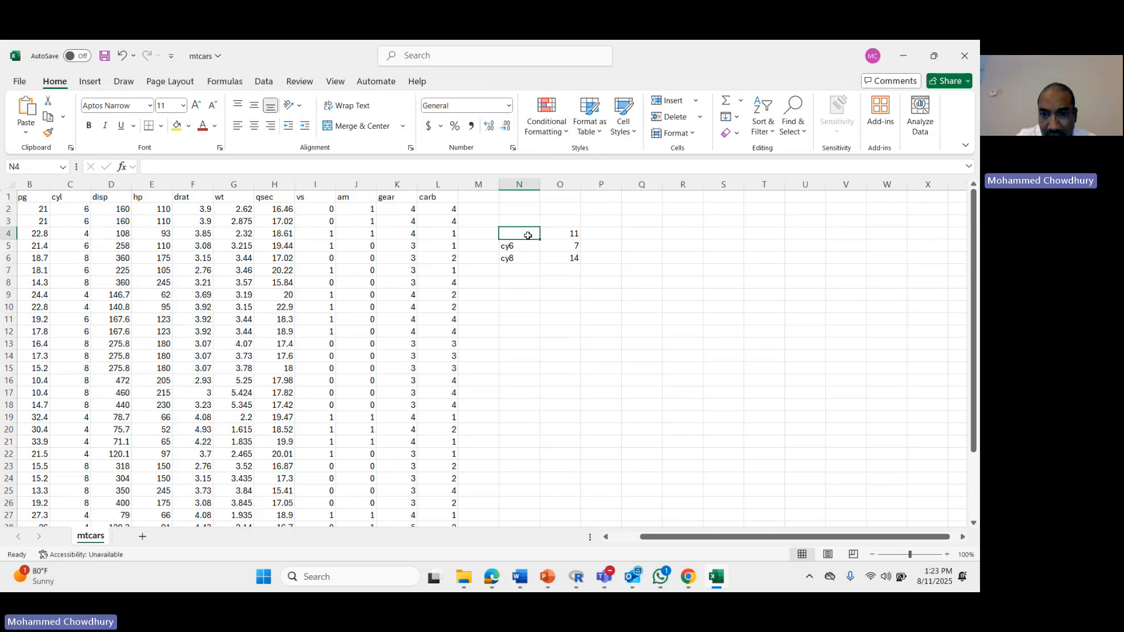
{"action": "key", "text": "shift+Right"}
{"action": "key", "text": "shift+Down"}
{"action": "key", "text": "shift+Down"}
{"action": "key", "text": "Delete"}
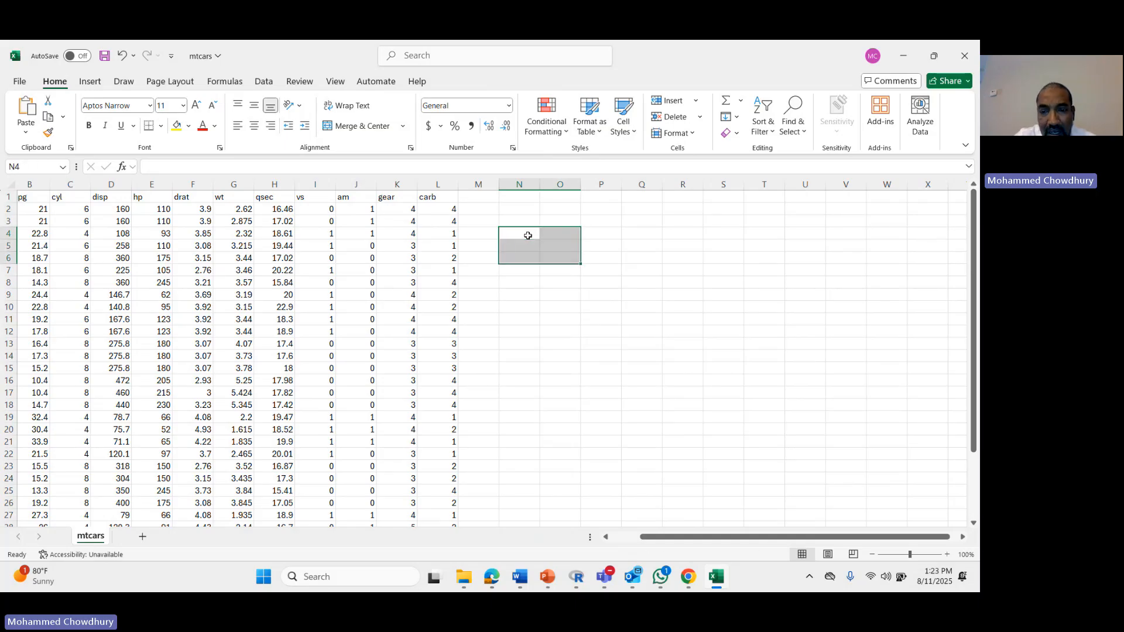
{"action": "left_click", "coordinate": [604, 385]}
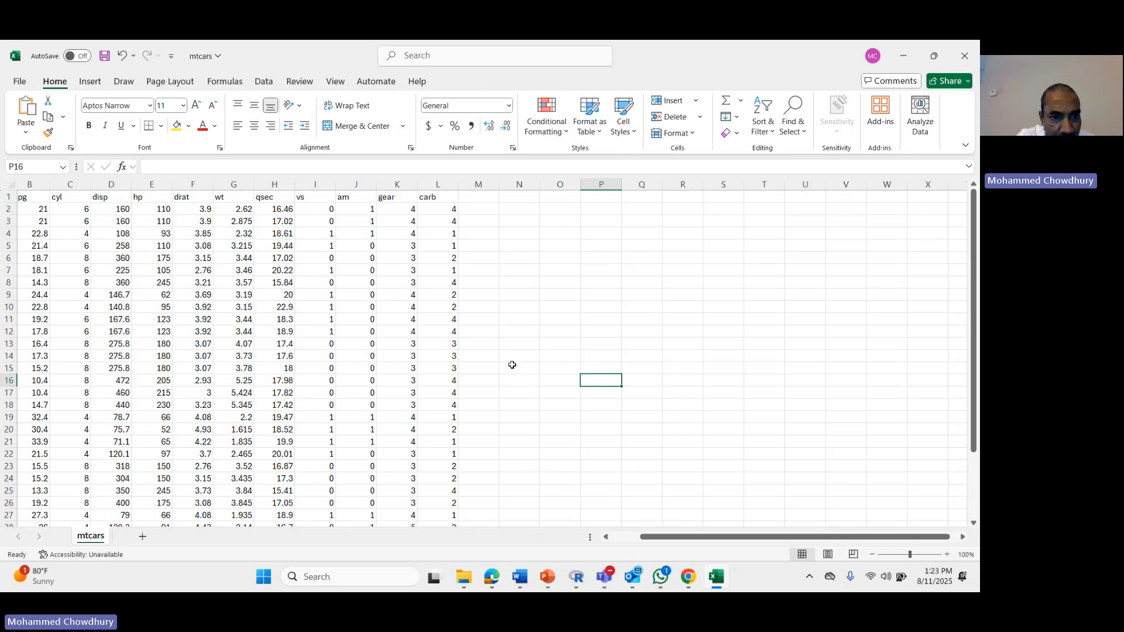
Insert a 2-D line chart of the drat, wt and qsec columns, F1:H33
{"action": "left_click", "coordinate": [196, 197]}
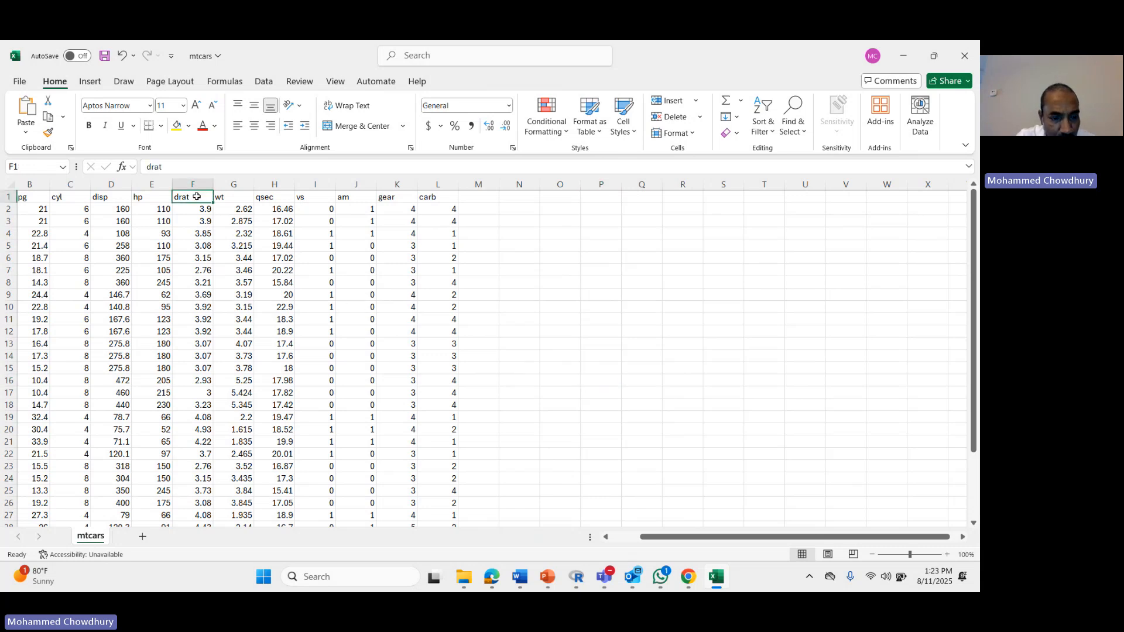
{"action": "key", "text": "shift+Right"}
{"action": "key", "text": "shift+Right"}
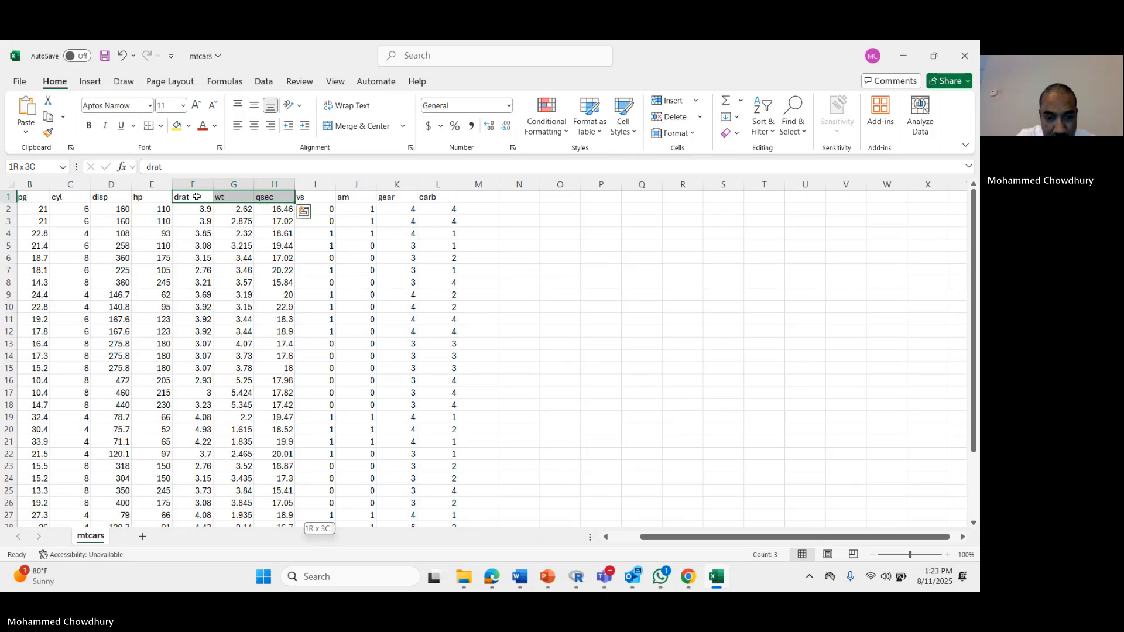
{"action": "key", "text": "ctrl+shift+Down"}
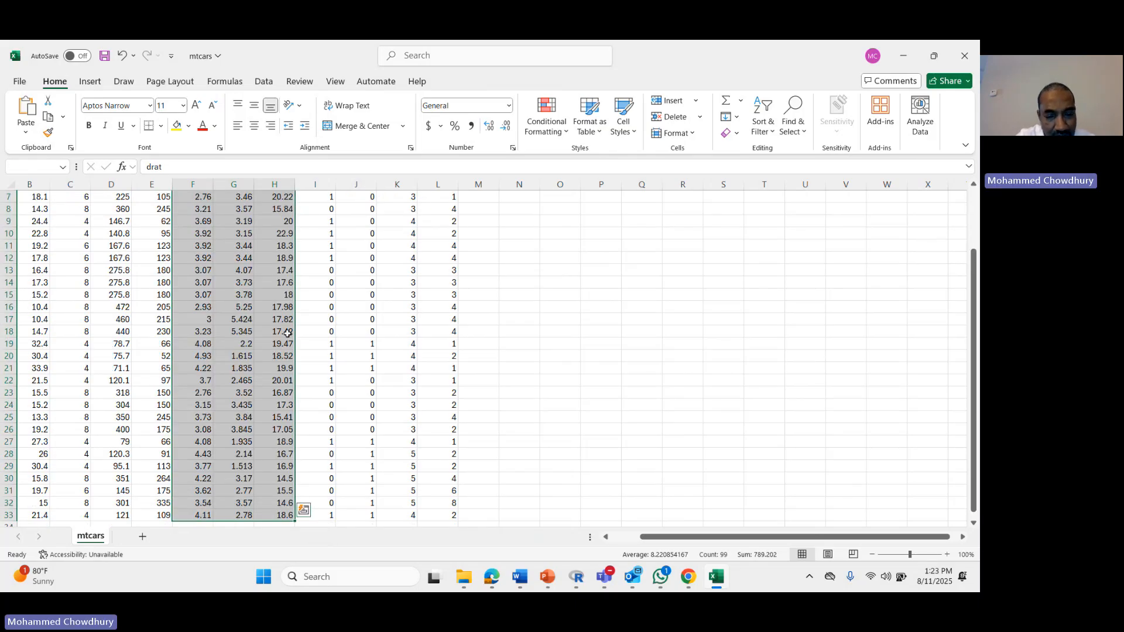
{"action": "scroll", "coordinate": [371, 369], "scroll_direction": "up", "scroll_amount": 2}
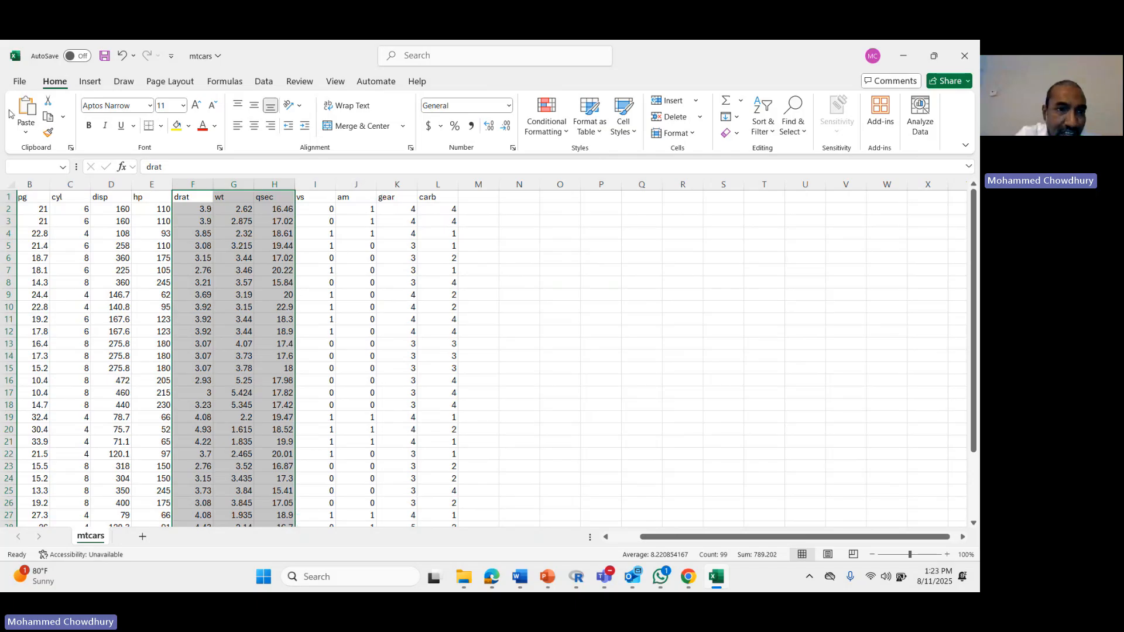
{"action": "left_click", "coordinate": [90, 82]}
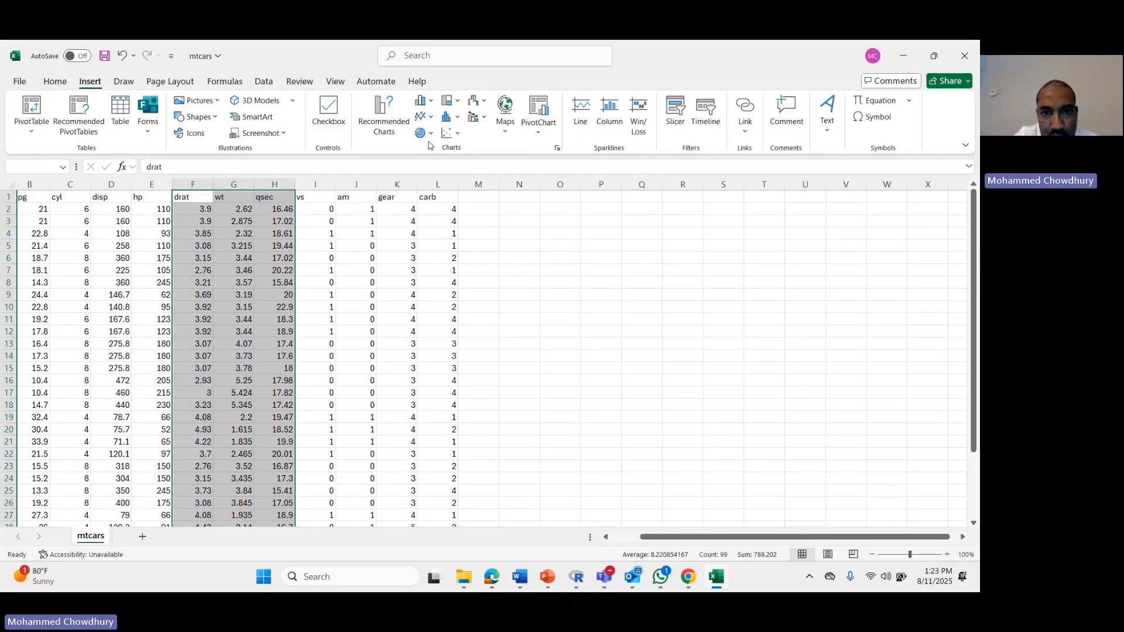
{"action": "left_click", "coordinate": [431, 120]}
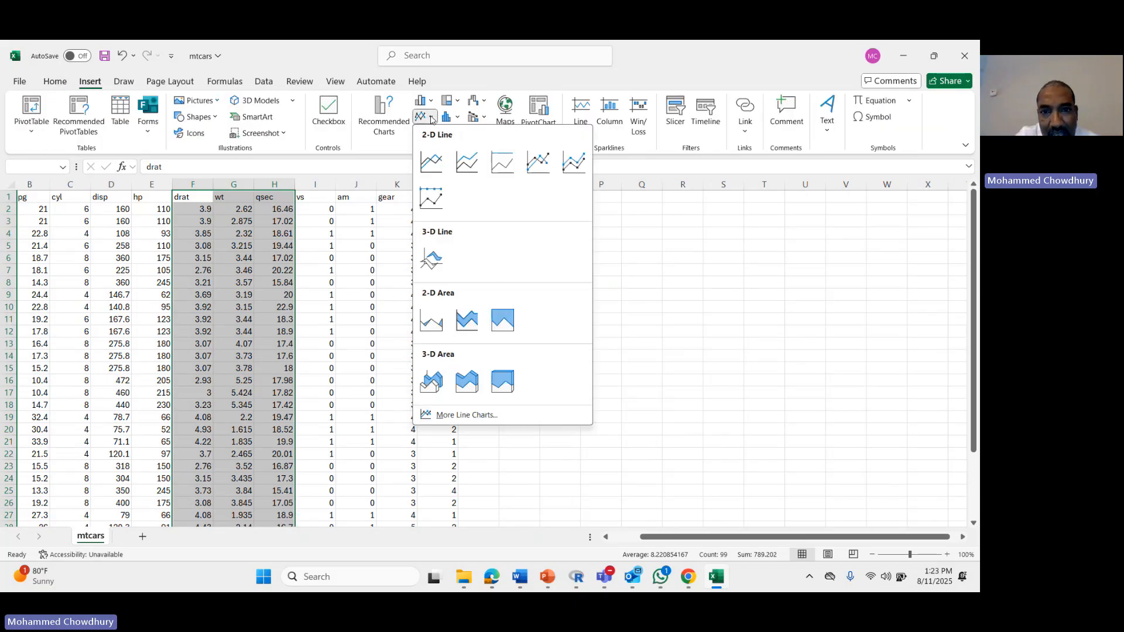
{"action": "left_click", "coordinate": [445, 162]}
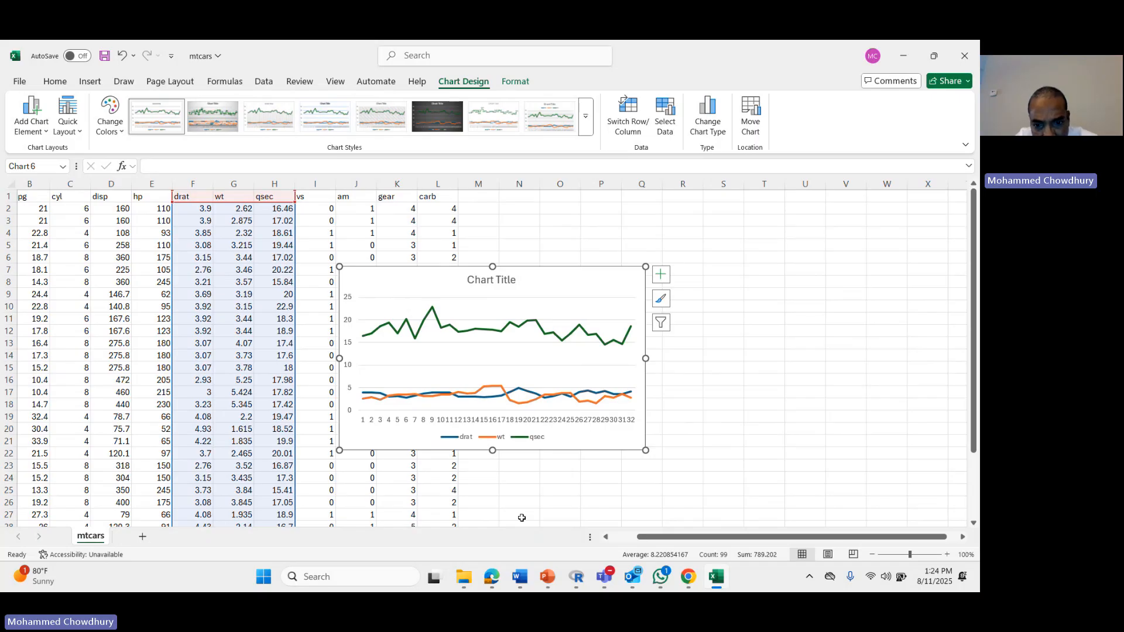
Switch to the BA 201 syllabus in Word to check the course schedule, and return to the mtcars workbook in Excel
{"action": "key", "text": "alt+Tab"}
{"action": "key", "text": "alt+Tab"}
{"action": "key", "text": "alt+Tab"}
{"action": "key", "text": "alt+Tab"}
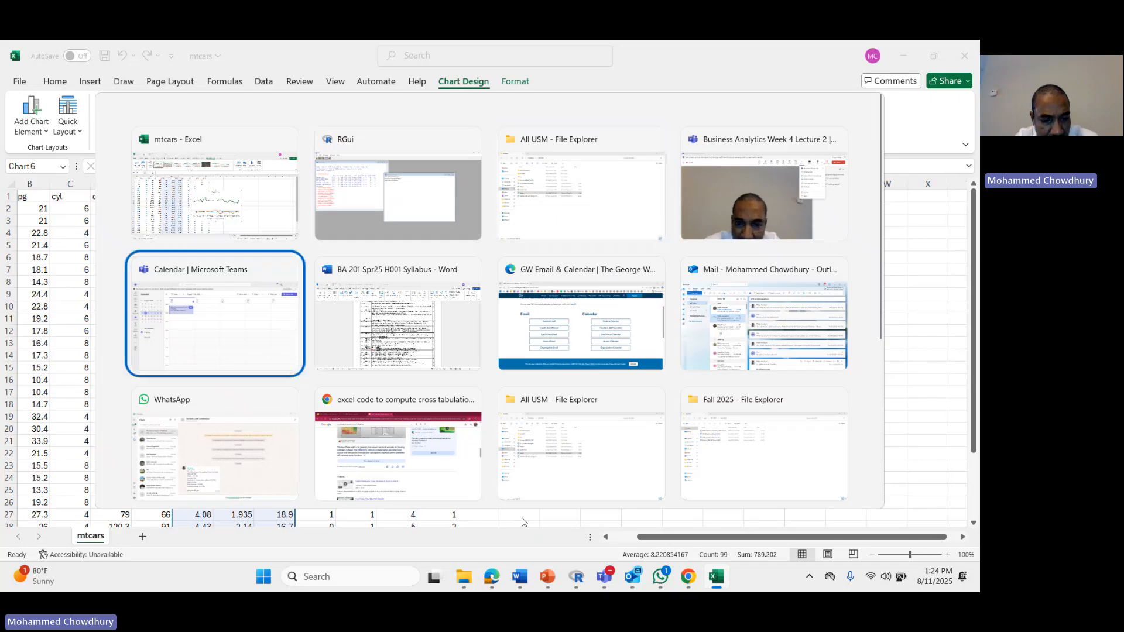
{"action": "key", "text": "alt+Tab"}
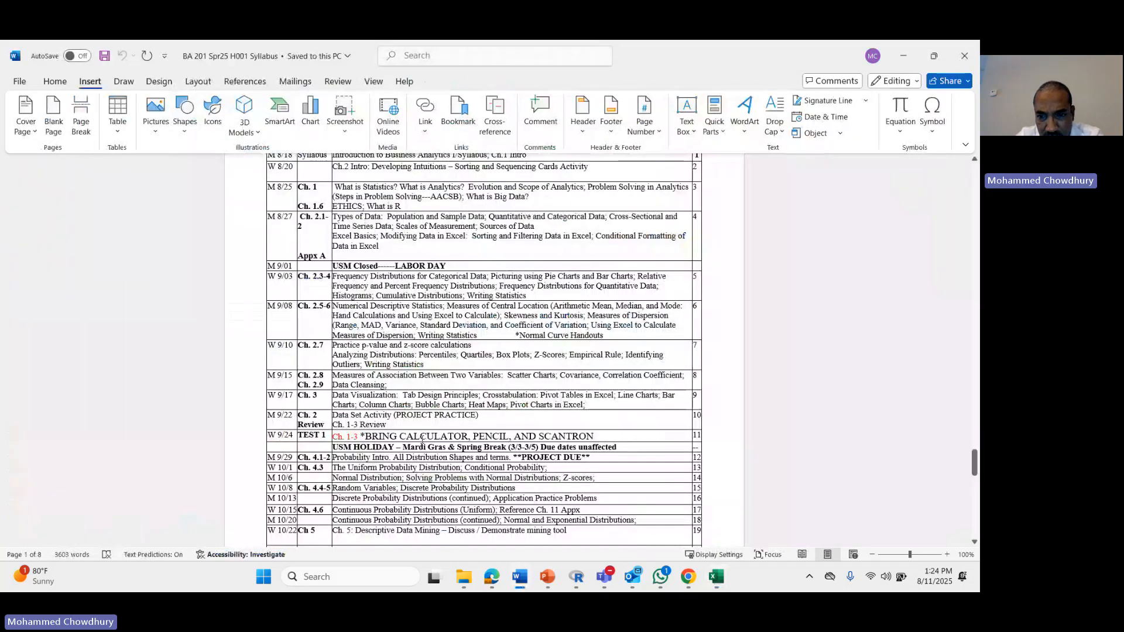
{"action": "key", "text": "alt+Tab"}
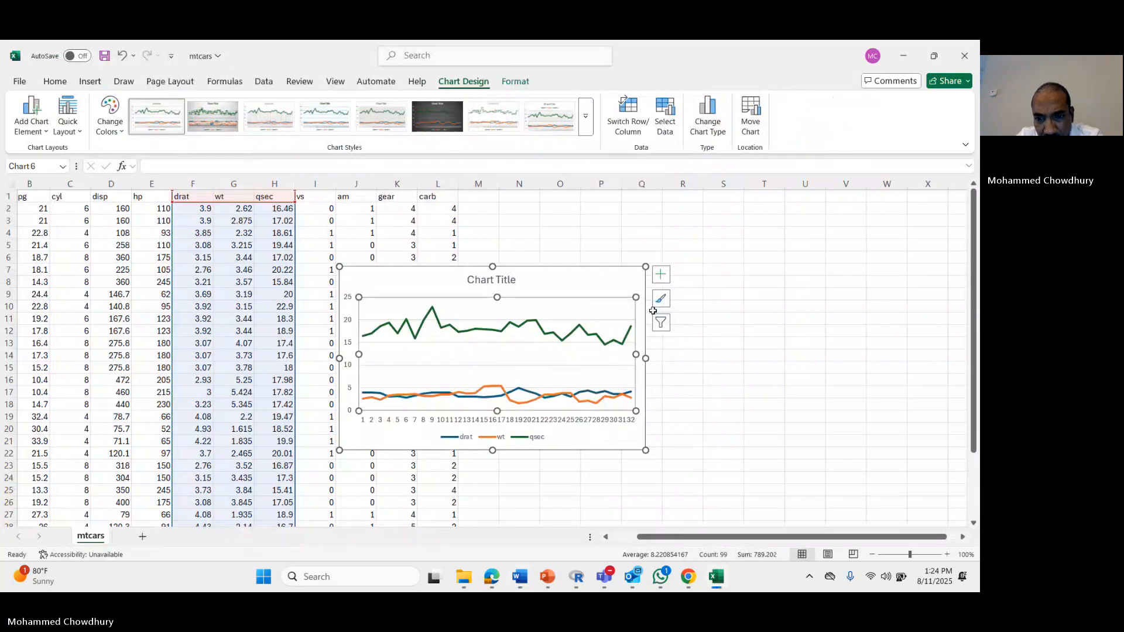
Cut the drat, wt and qsec line chart from the sheet
{"action": "right_click", "coordinate": [578, 284]}
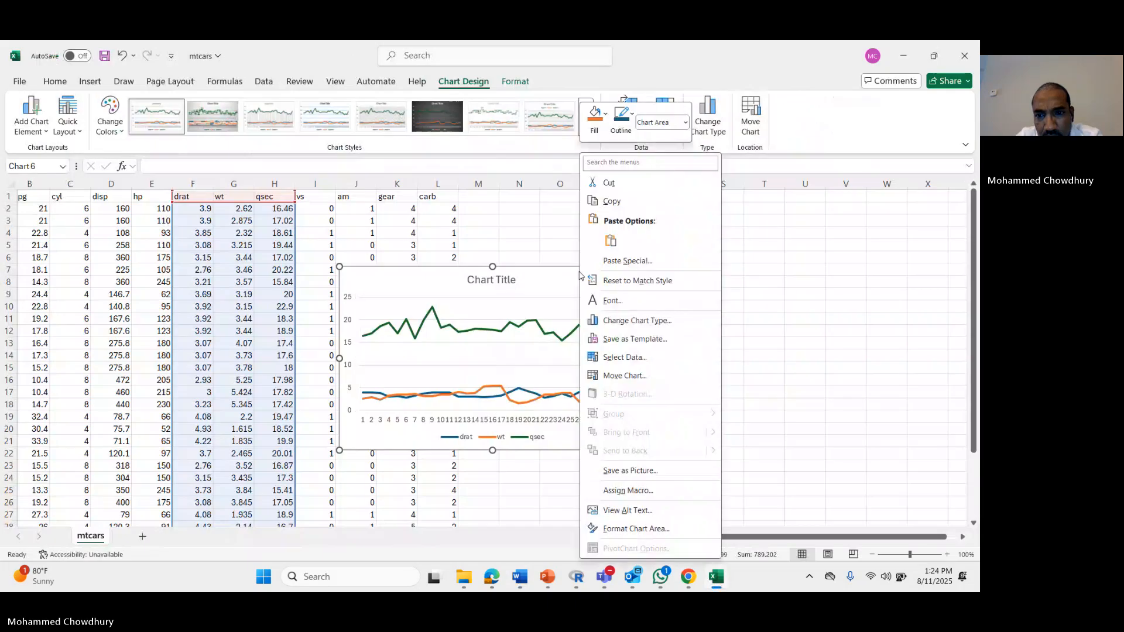
{"action": "left_click", "coordinate": [631, 192]}
{"action": "left_click", "coordinate": [609, 382]}
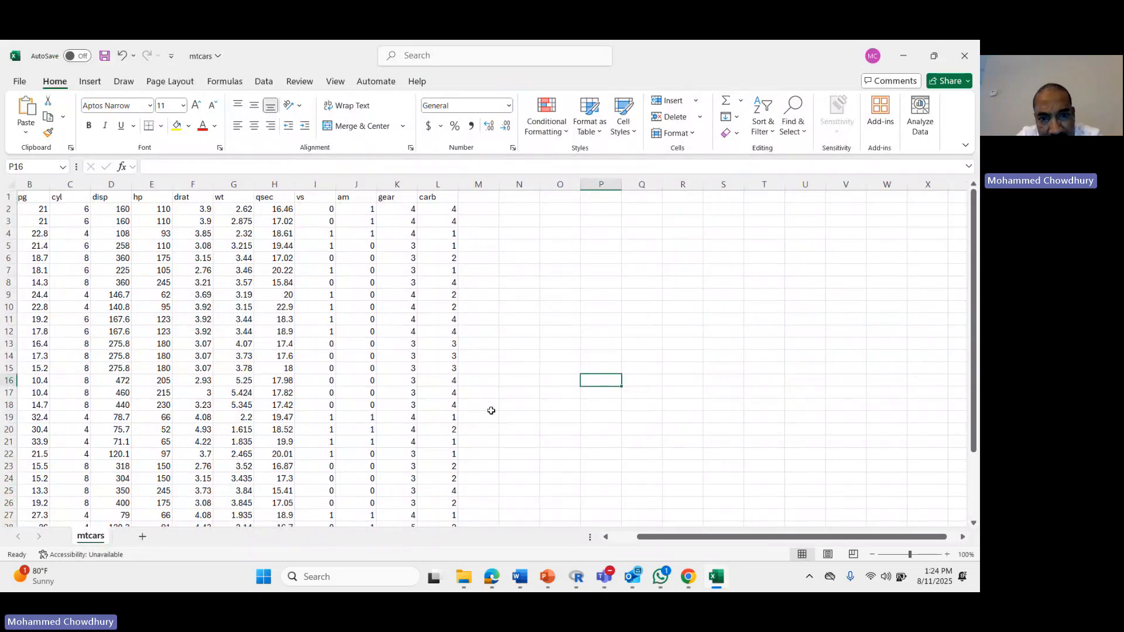
Select the gear and carb columns with their headers, K1:L33
{"action": "left_click", "coordinate": [393, 199]}
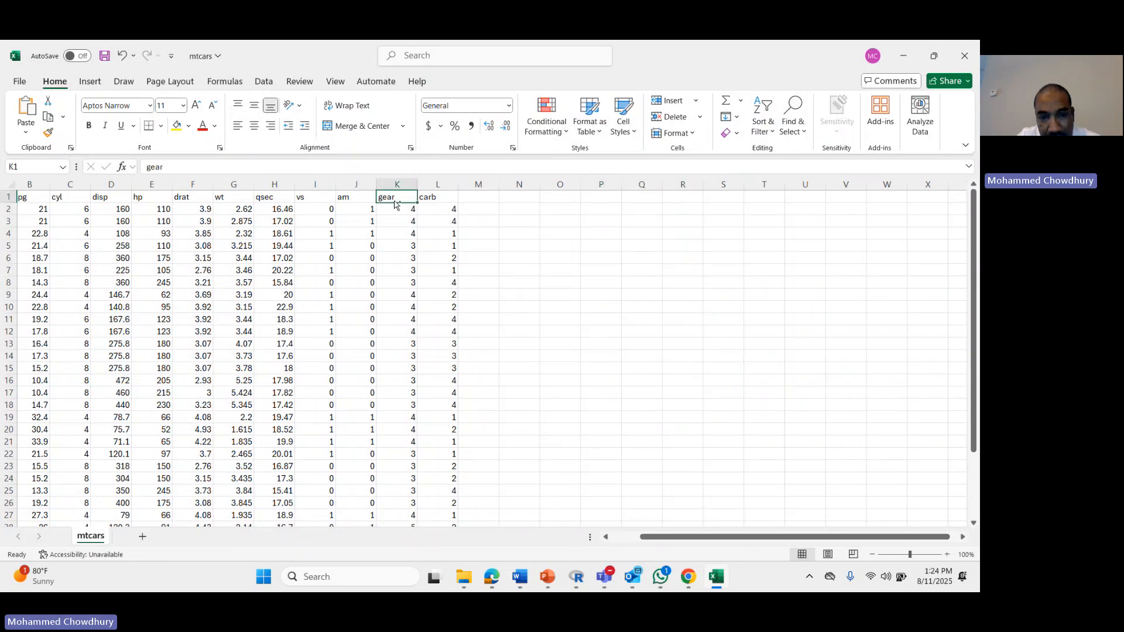
{"action": "key", "text": "shift+Right"}
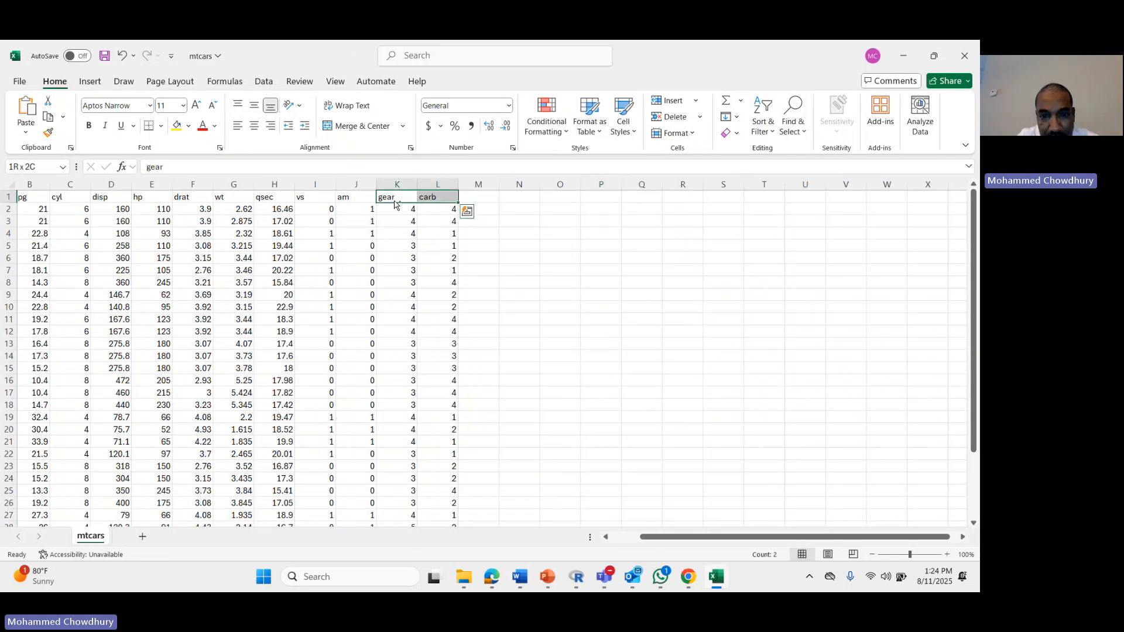
{"action": "key", "text": "ctrl+shift+Down"}
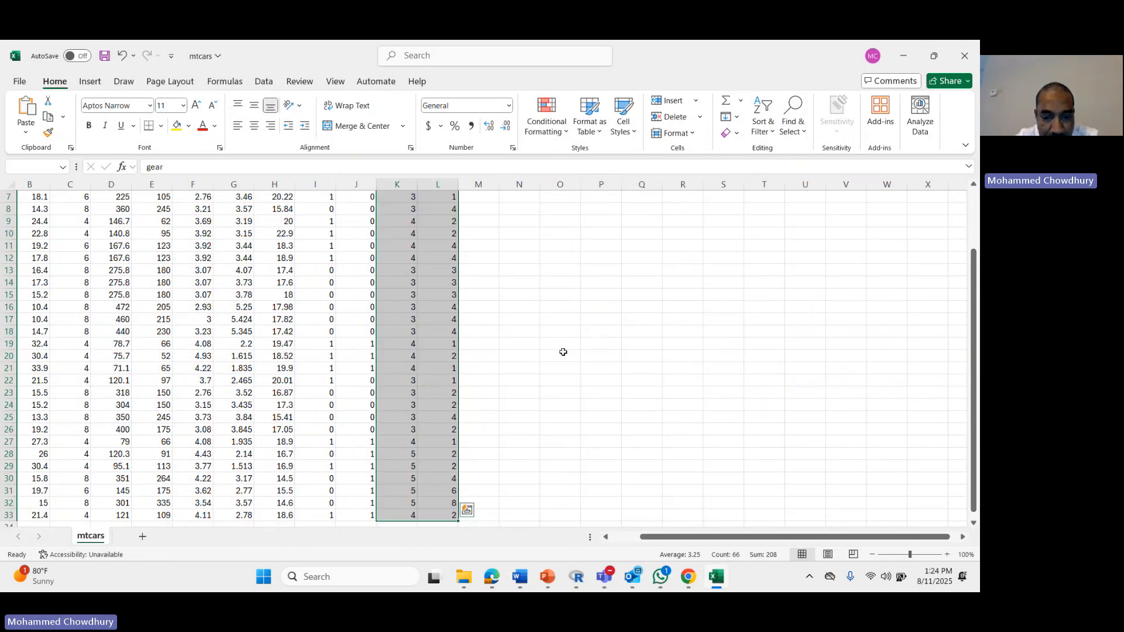
{"action": "scroll", "coordinate": [615, 354], "scroll_direction": "up", "scroll_amount": 2}
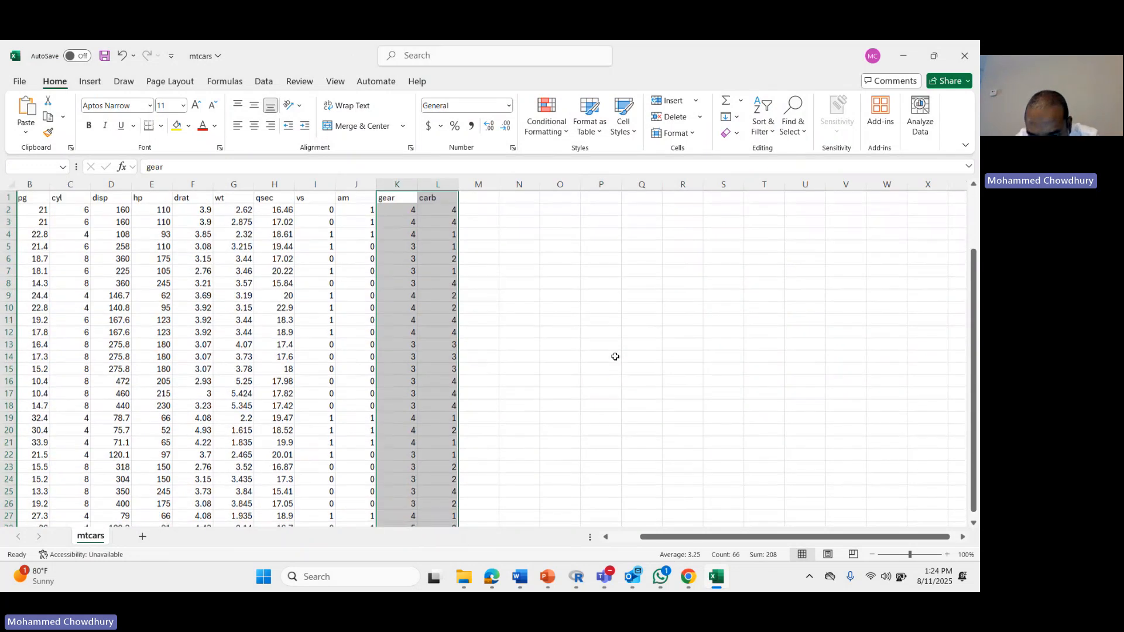
Switch to the R console and tabulate the cylinder counts with table(mtcars$cyl)
{"action": "left_click", "coordinate": [577, 577]}
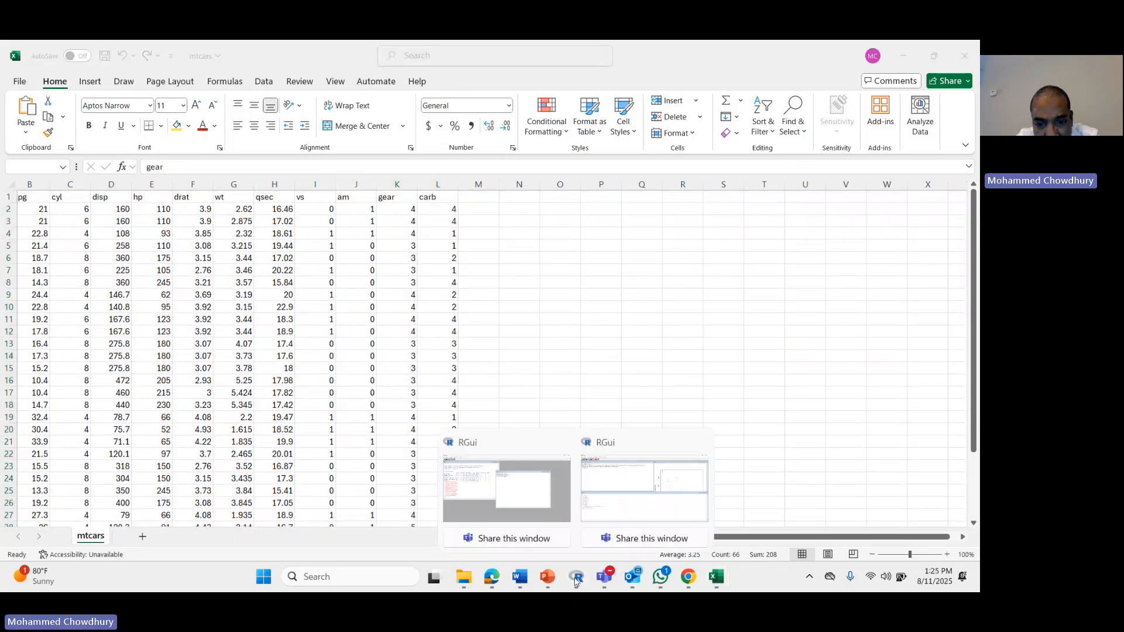
{"action": "left_click", "coordinate": [520, 510]}
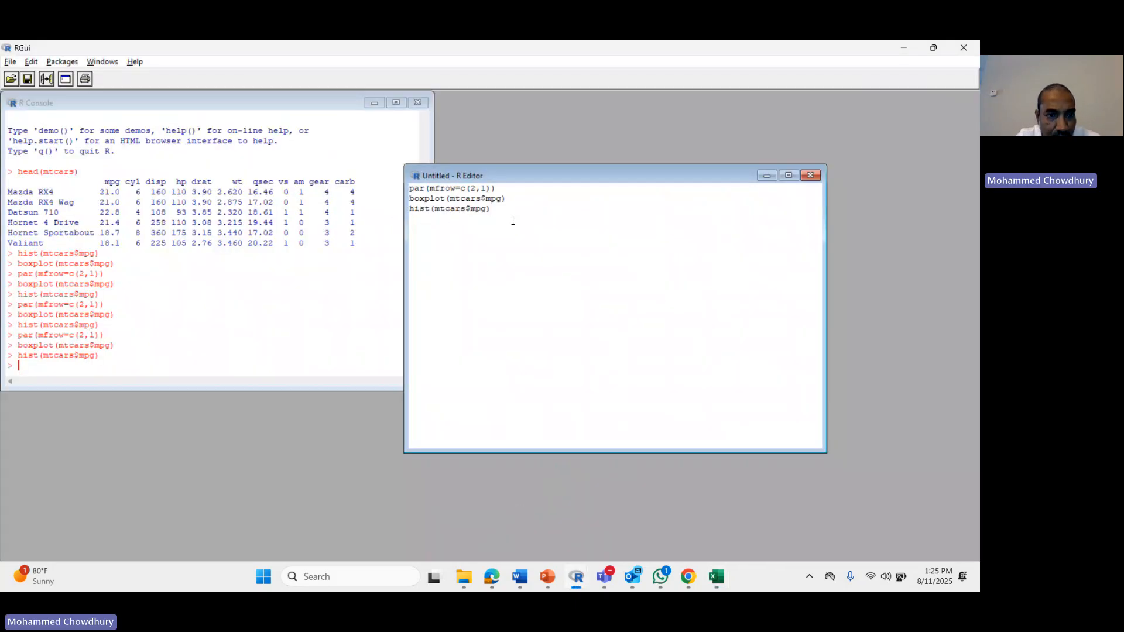
{"action": "double_click", "coordinate": [66, 365]}
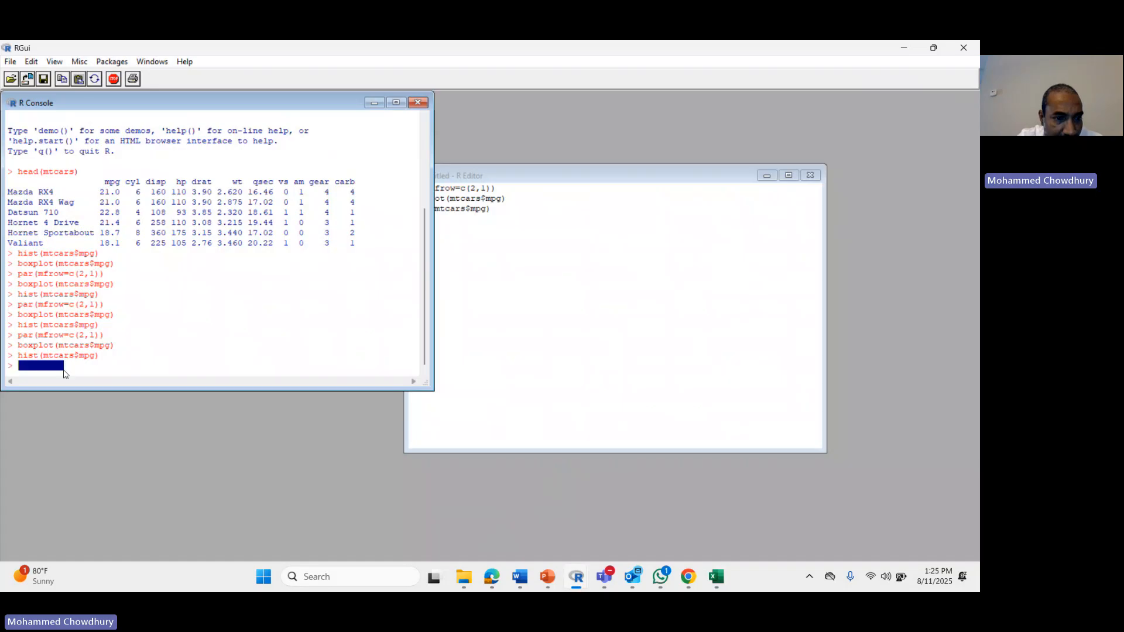
{"action": "left_click", "coordinate": [64, 373]}
{"action": "type", "text": "tabl"}
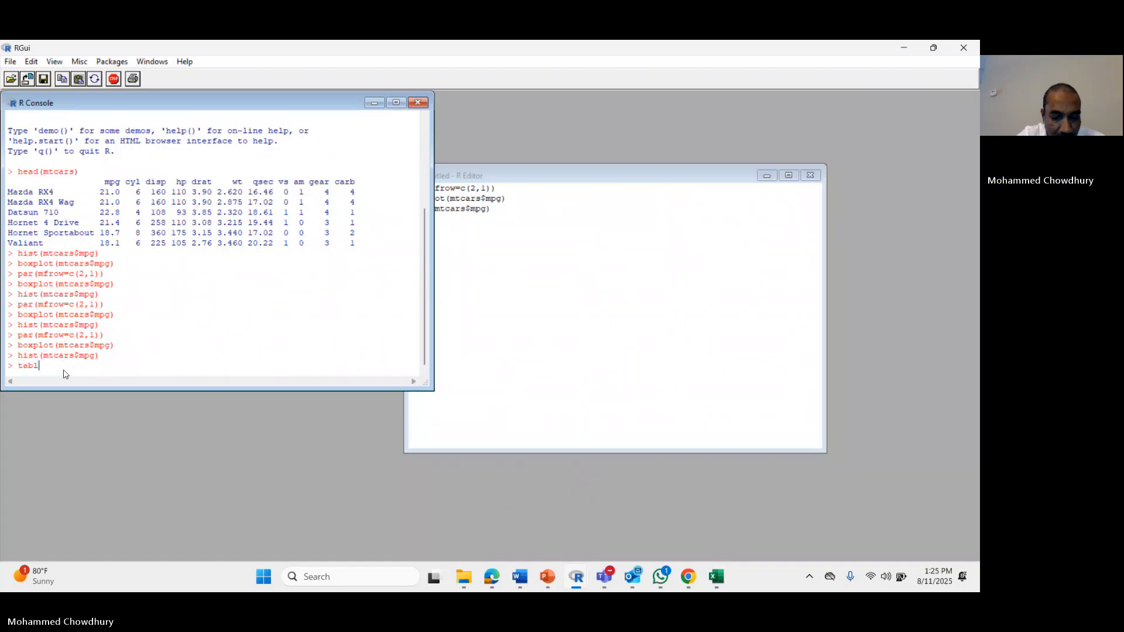
{"action": "type", "text": "e(mtcars"}
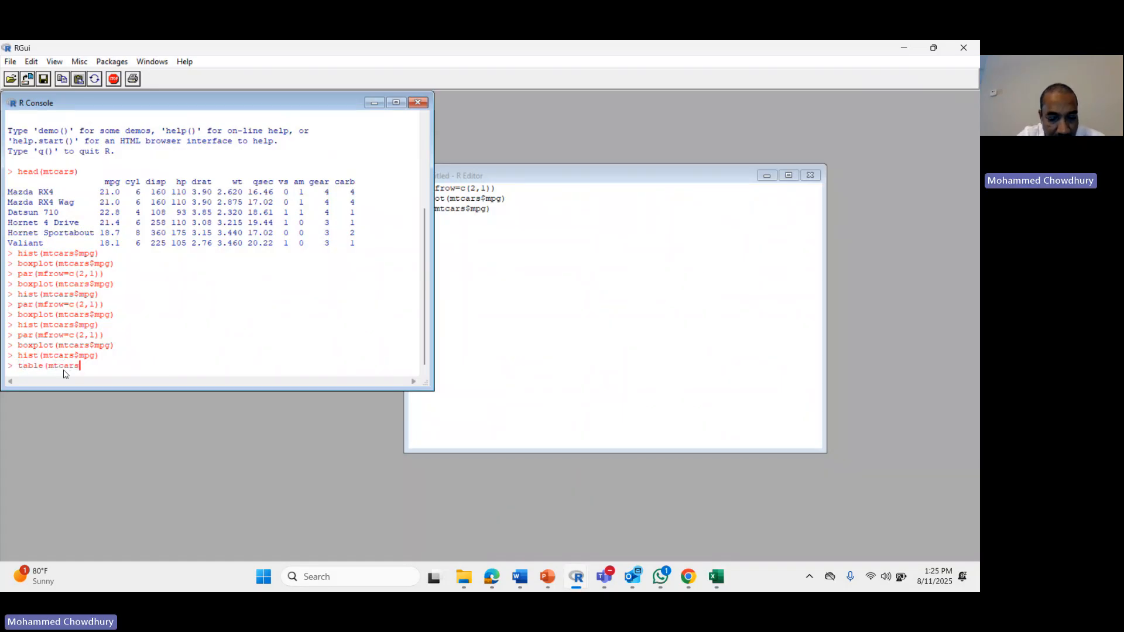
{"action": "type", "text": "$"}
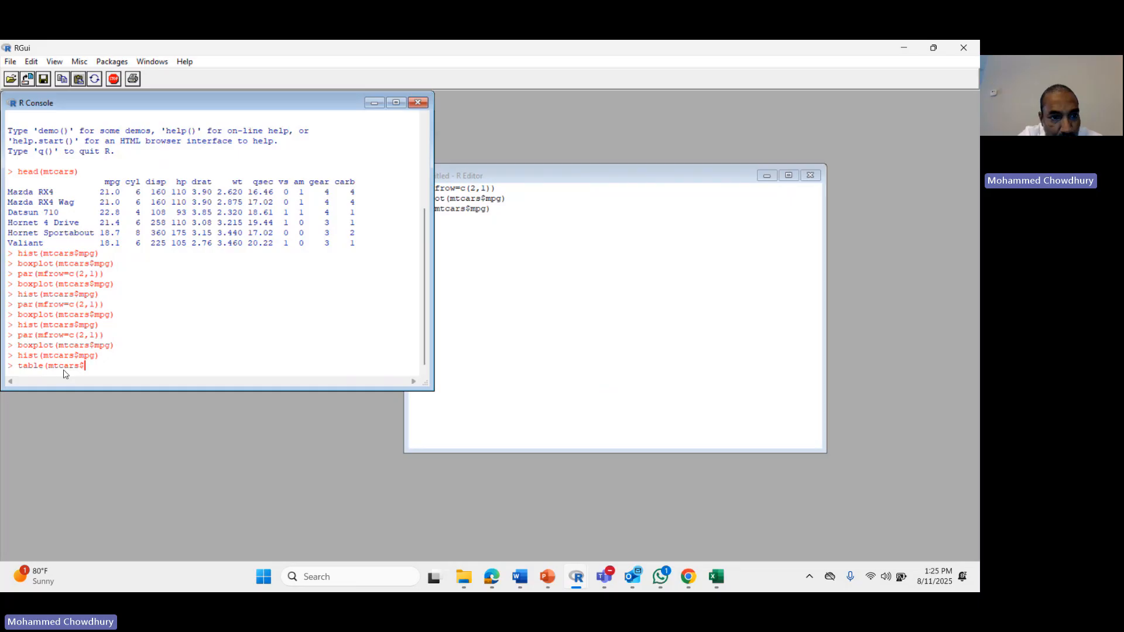
{"action": "type", "text": "cyl"}
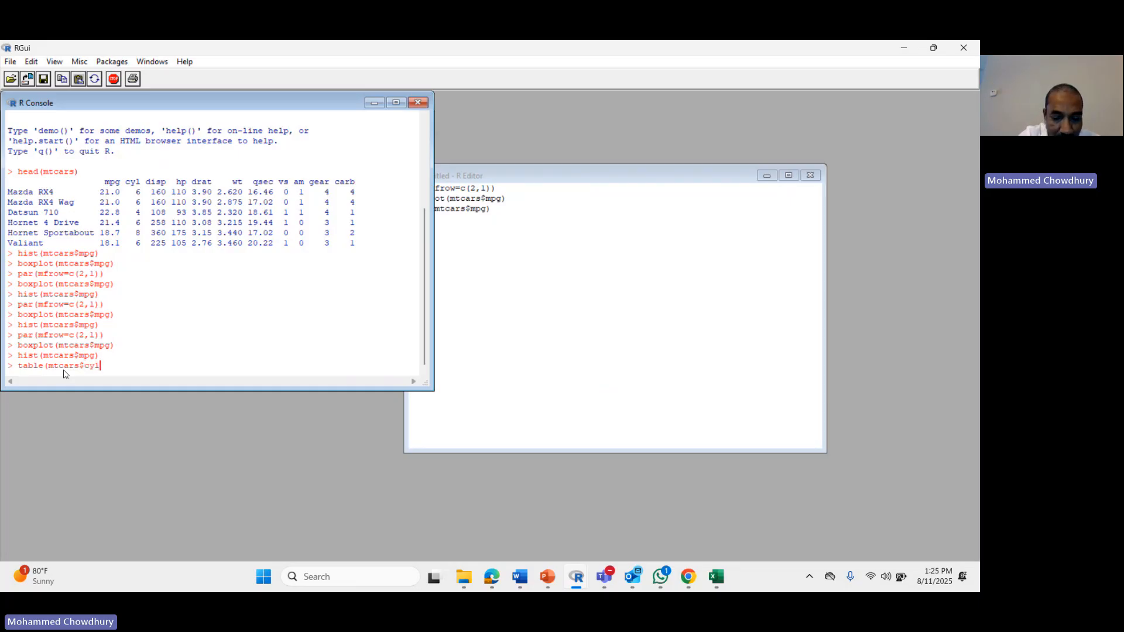
{"action": "type", "text": ")"}
{"action": "key", "text": "Return"}
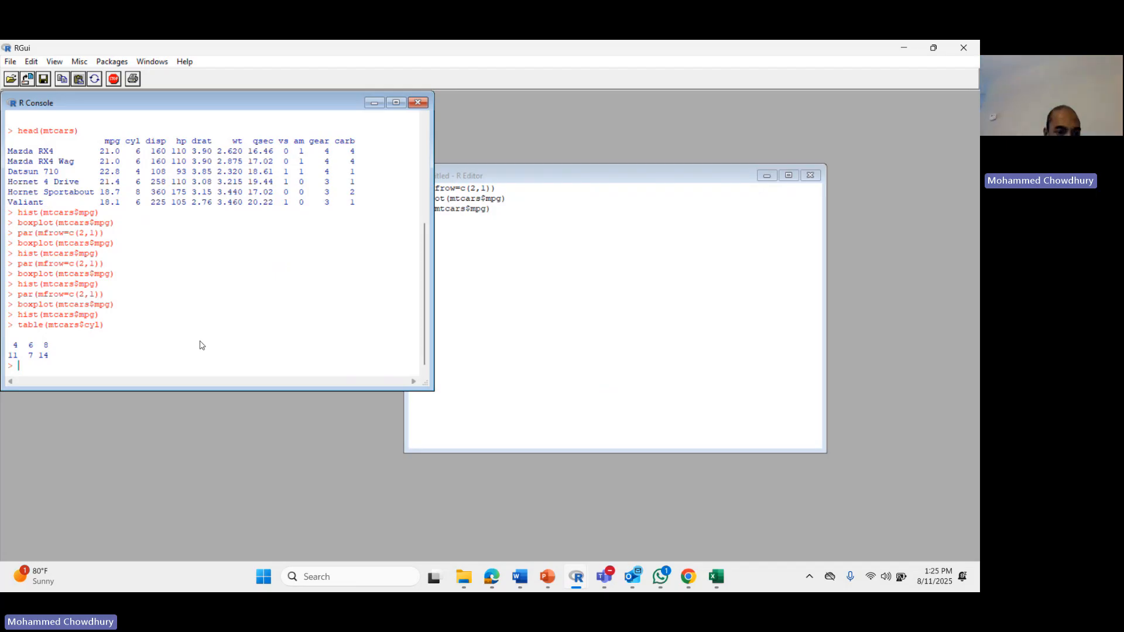
Cross-tabulate cylinders against vs by running table(mtcars$cyl,mtcars$vs)
{"action": "key", "text": "Up"}
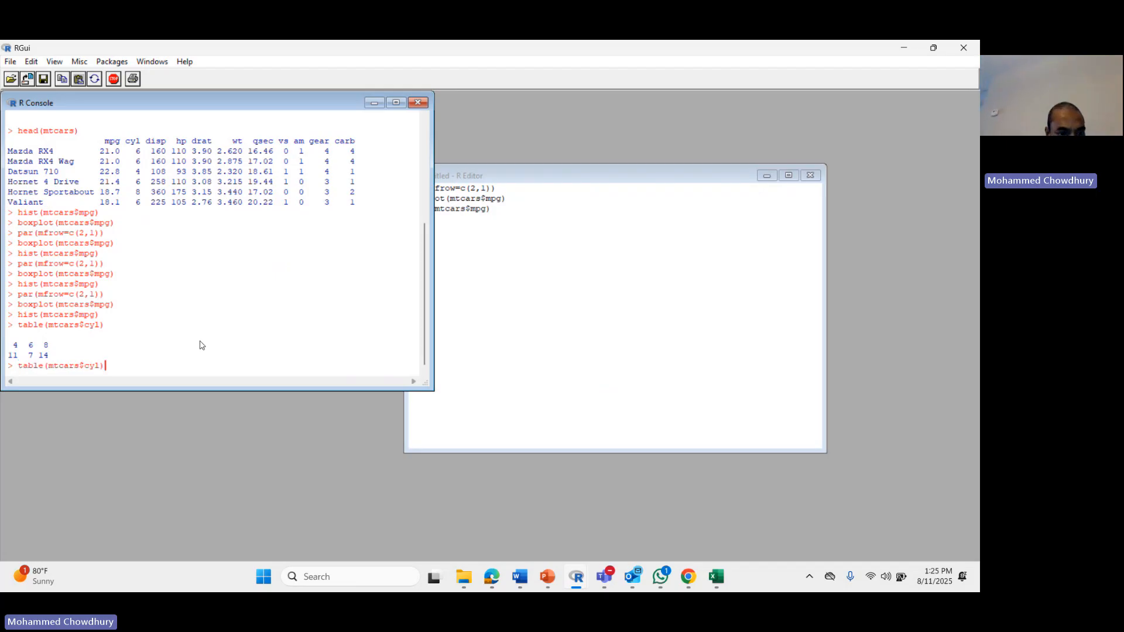
{"action": "key", "text": "Left"}
{"action": "type", "text": ",mt"}
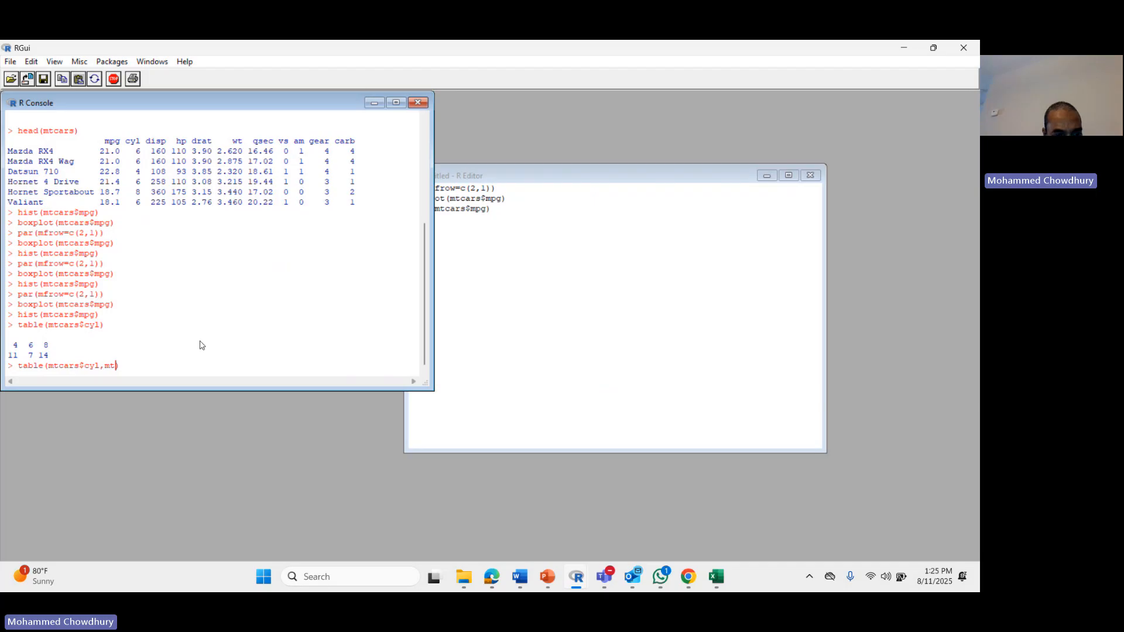
{"action": "type", "text": "cars$"}
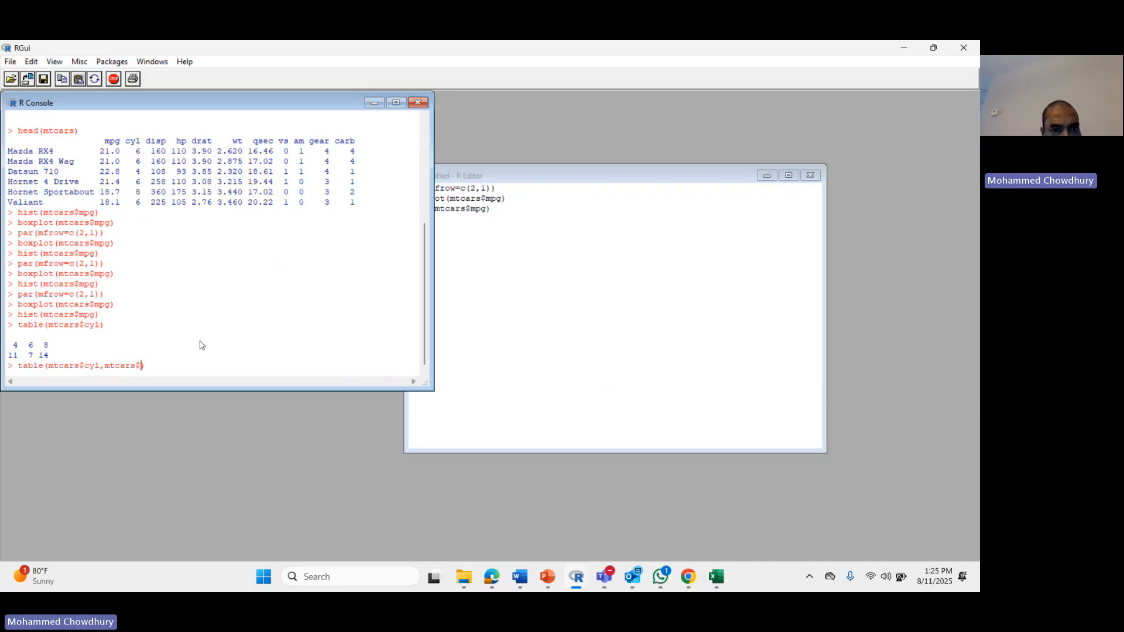
{"action": "type", "text": "vs"}
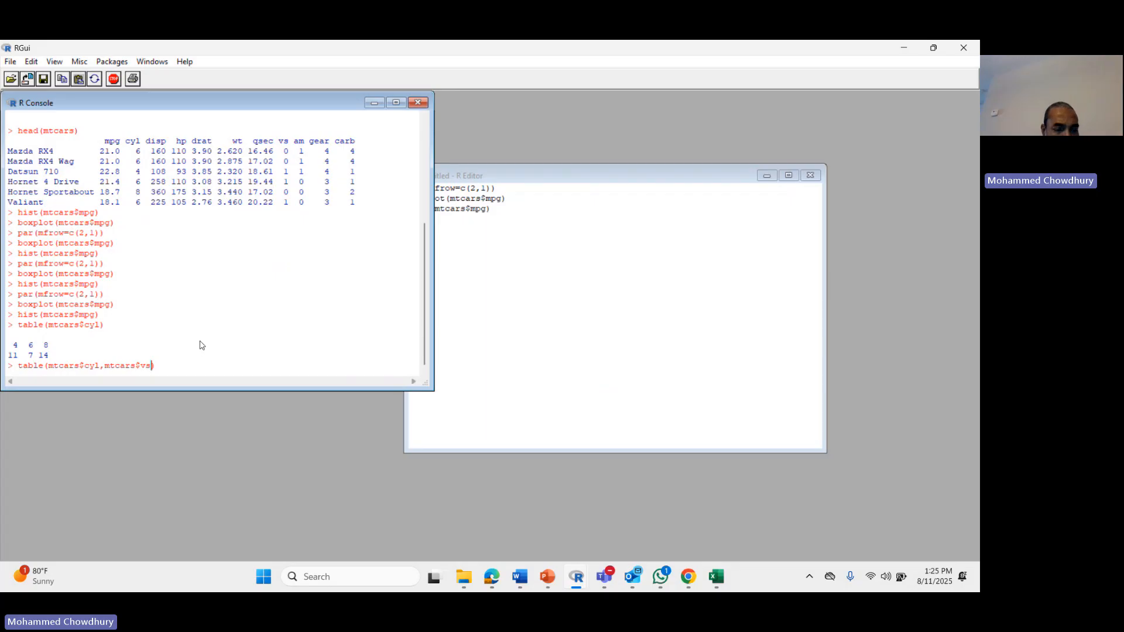
{"action": "key", "text": "Return"}
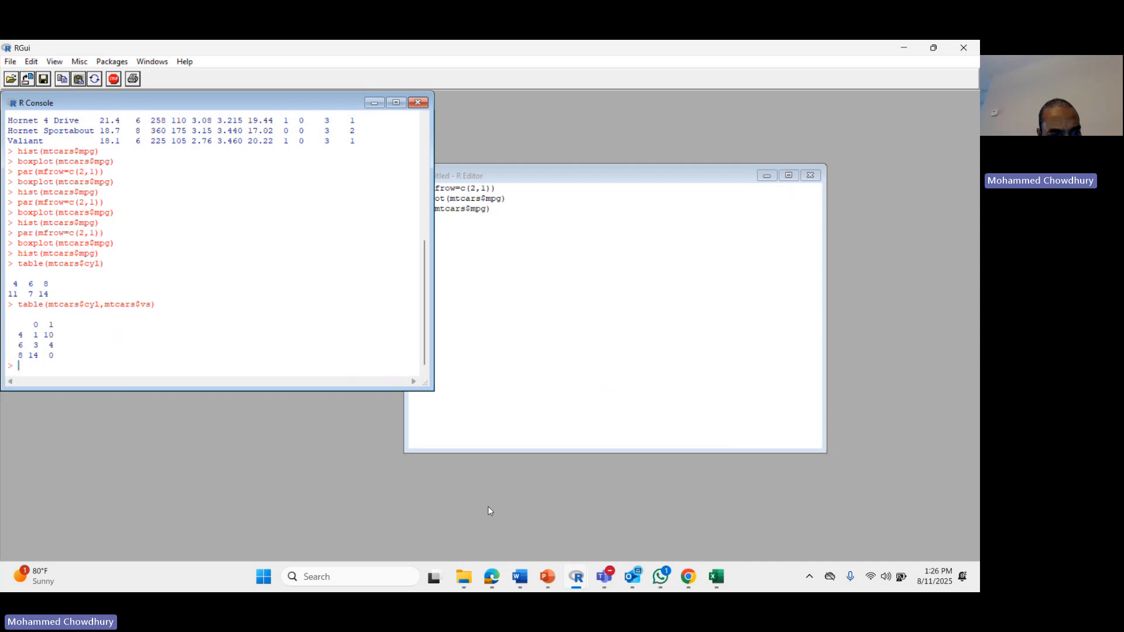
Review the mtcars variable columns in the earlier head(mtcars) console output
{"action": "scroll", "coordinate": [391, 319], "scroll_direction": "up", "scroll_amount": 8}
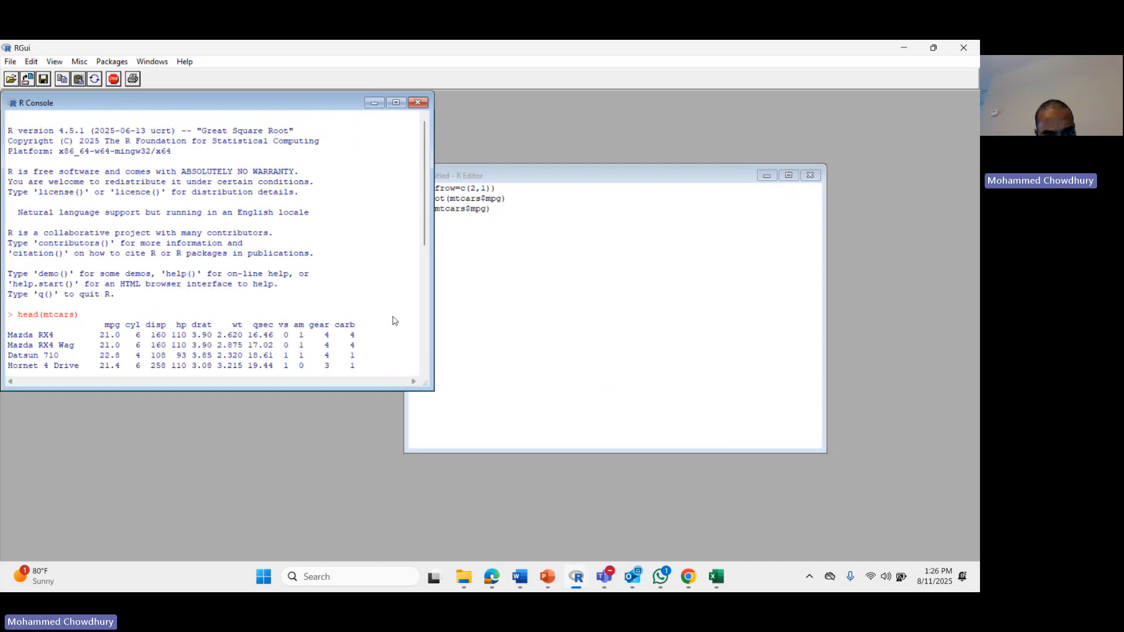
{"action": "scroll", "coordinate": [391, 319], "scroll_direction": "down", "scroll_amount": 8}
{"action": "scroll", "coordinate": [392, 321], "scroll_direction": "up", "scroll_amount": 7}
{"action": "scroll", "coordinate": [392, 319], "scroll_direction": "down", "scroll_amount": 7}
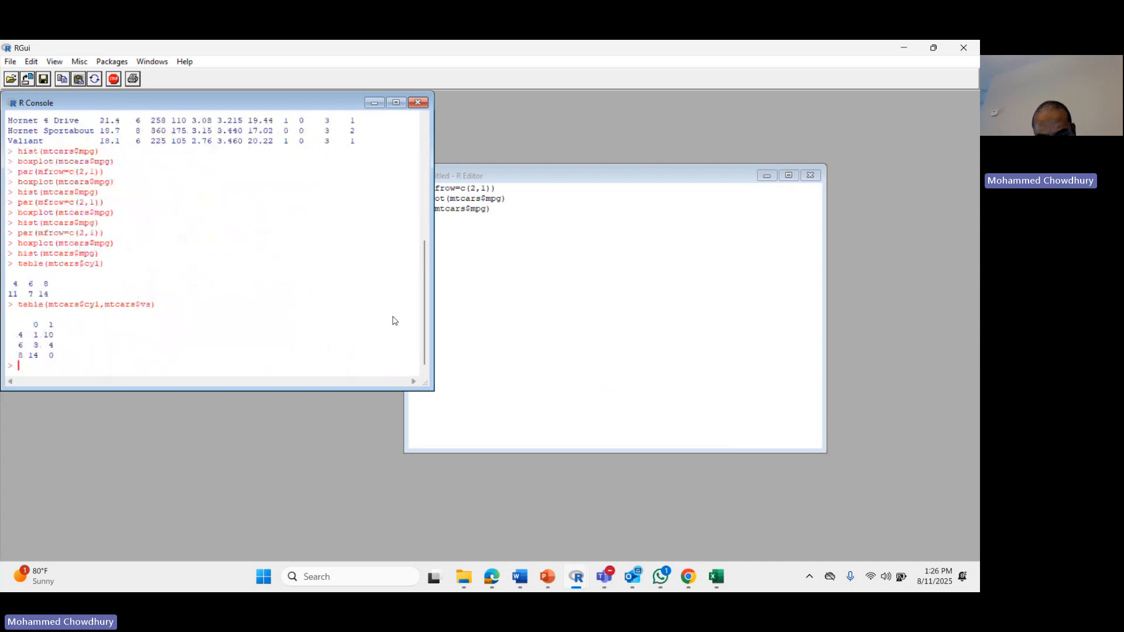
{"action": "scroll", "coordinate": [391, 318], "scroll_direction": "up", "scroll_amount": 7}
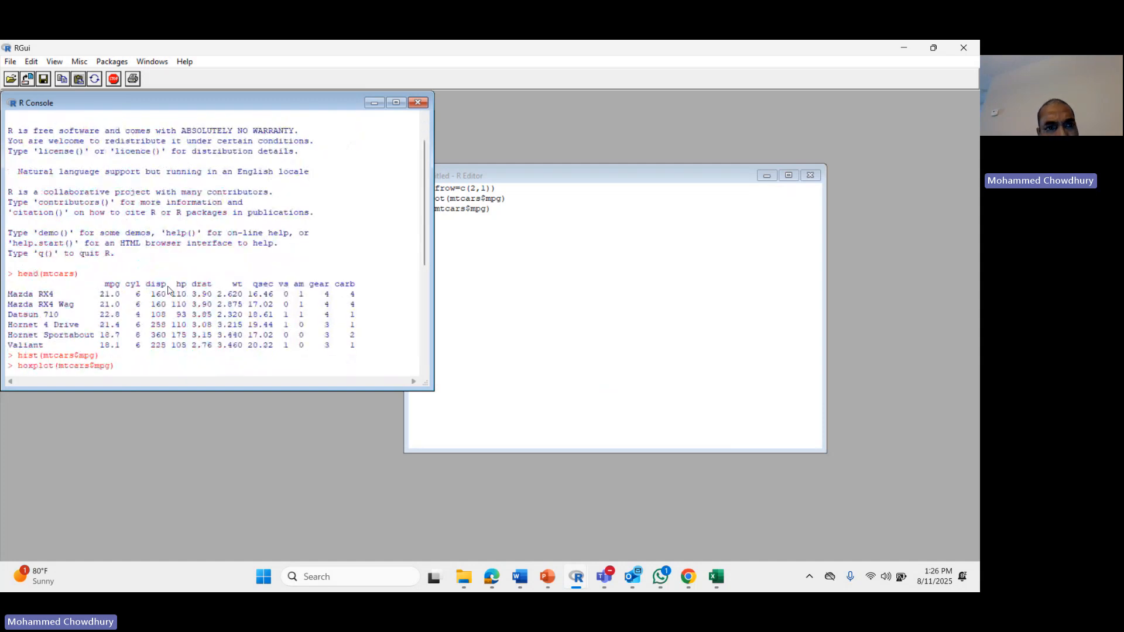
Switch to the Edge browser and search in a new tab for "mtcars data variables disctionary explanation"
{"action": "left_click", "coordinate": [491, 577]}
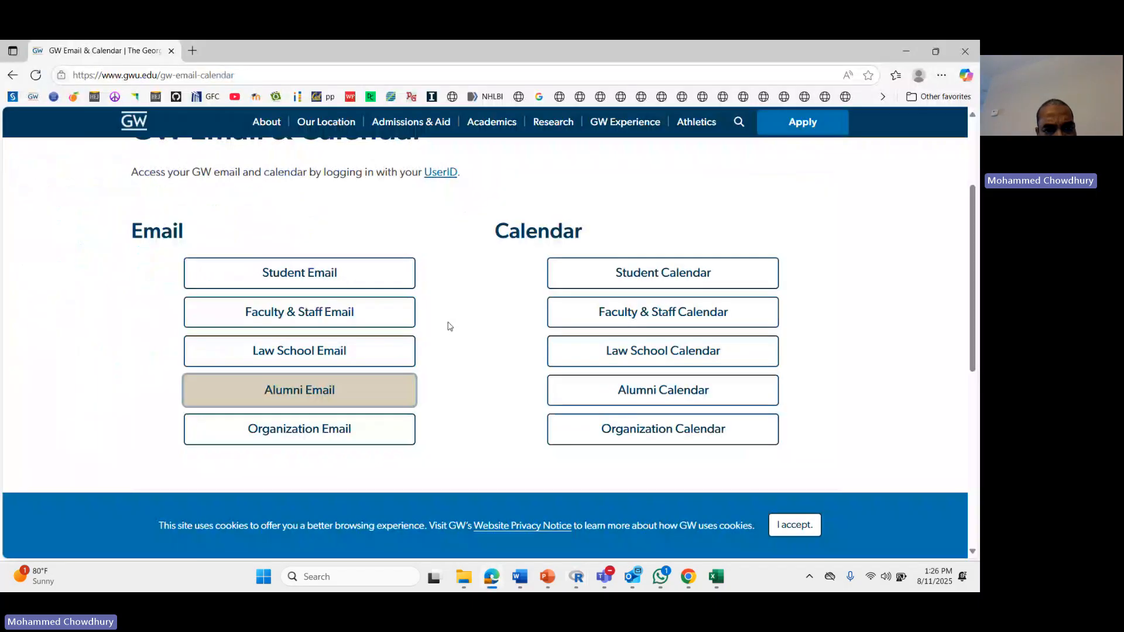
{"action": "left_click", "coordinate": [193, 51]}
{"action": "type", "text": "mtcar"}
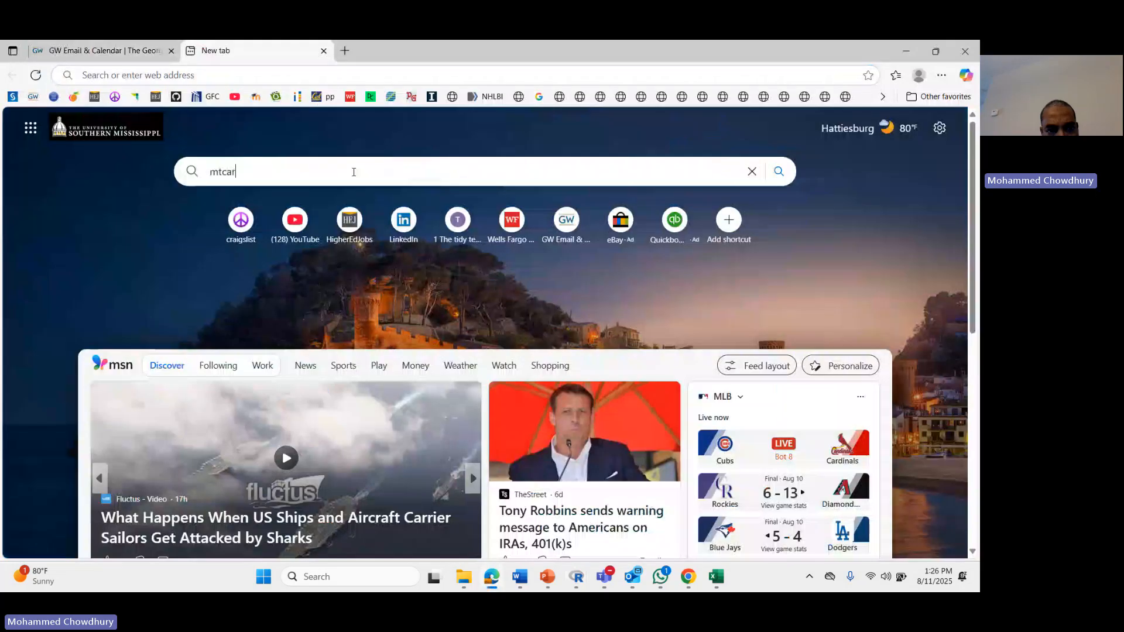
{"action": "type", "text": "s data"}
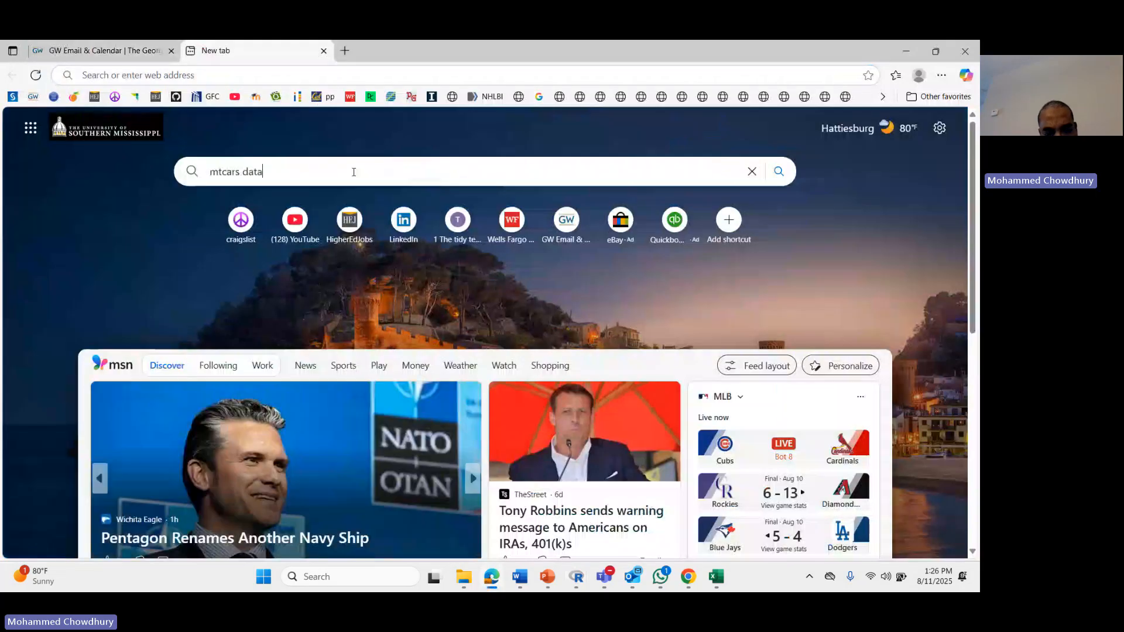
{"action": "type", "text": " variables expl"}
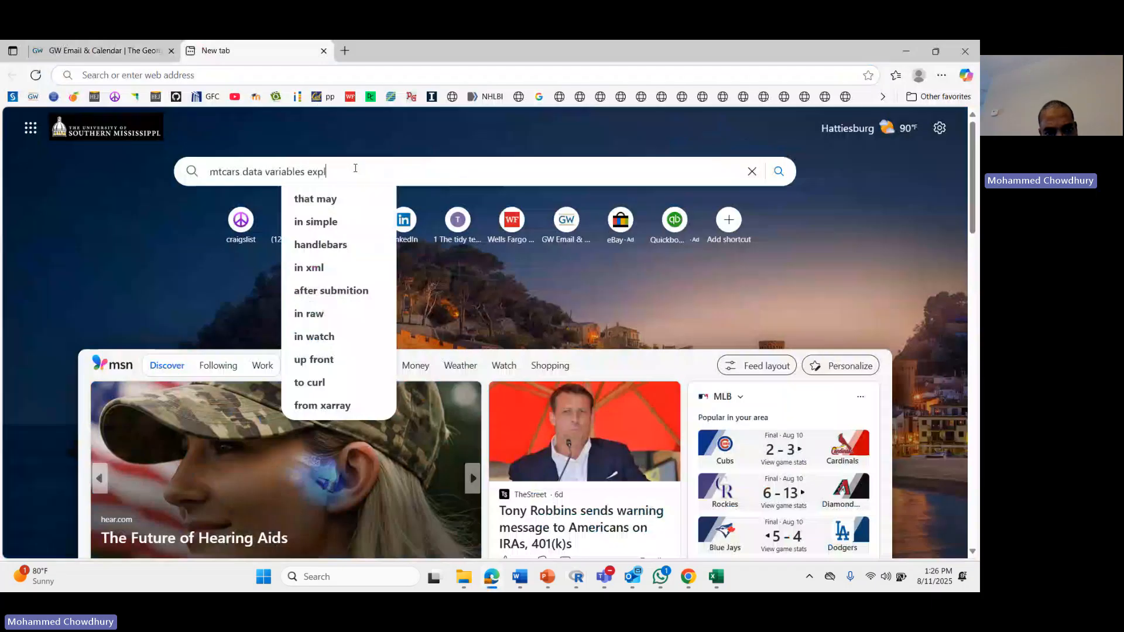
{"action": "type", "text": "a"}
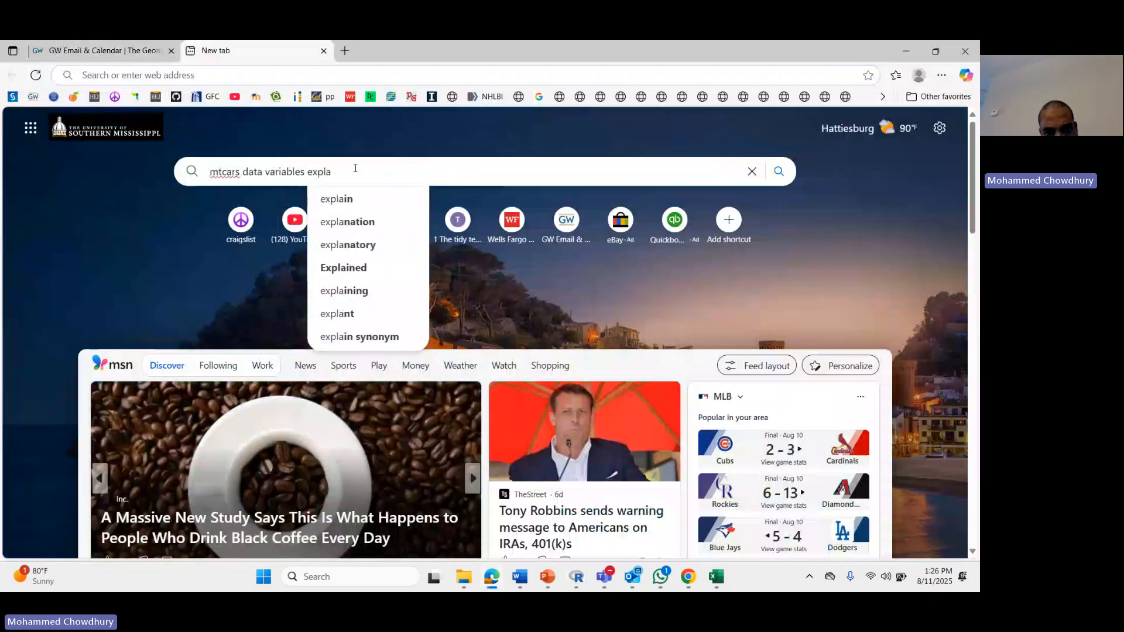
{"action": "key", "text": "BackSpace"}
{"action": "key", "text": "BackSpace"}
{"action": "key", "text": "BackSpace"}
{"action": "key", "text": "BackSpace"}
{"action": "key", "text": "BackSpace"}
{"action": "type", "text": "disctionary expla"}
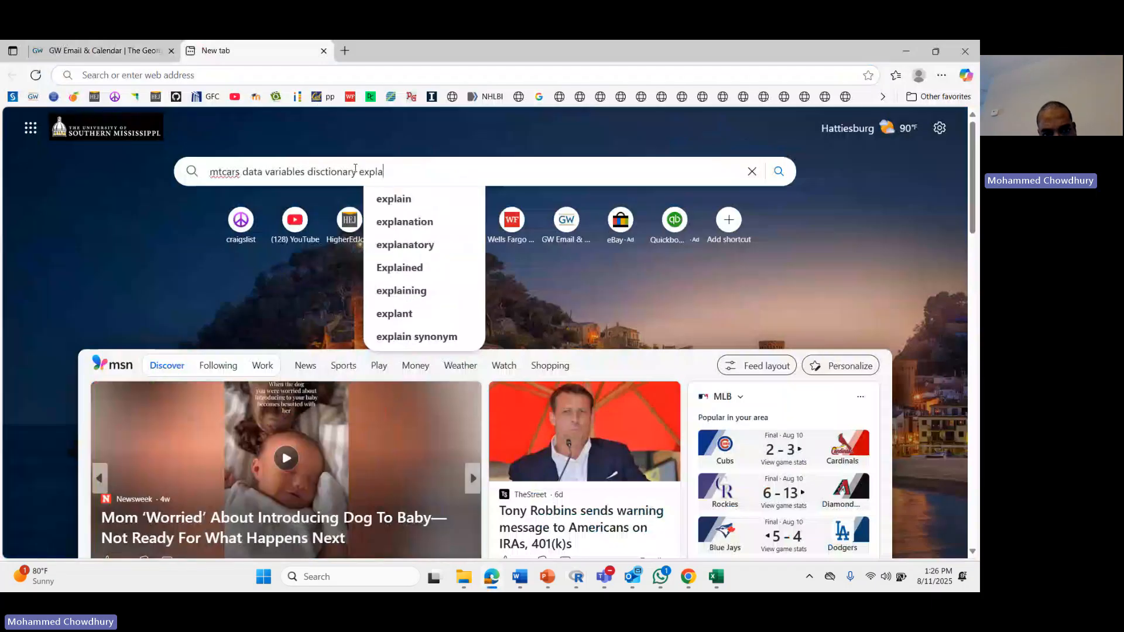
{"action": "type", "text": "nation"}
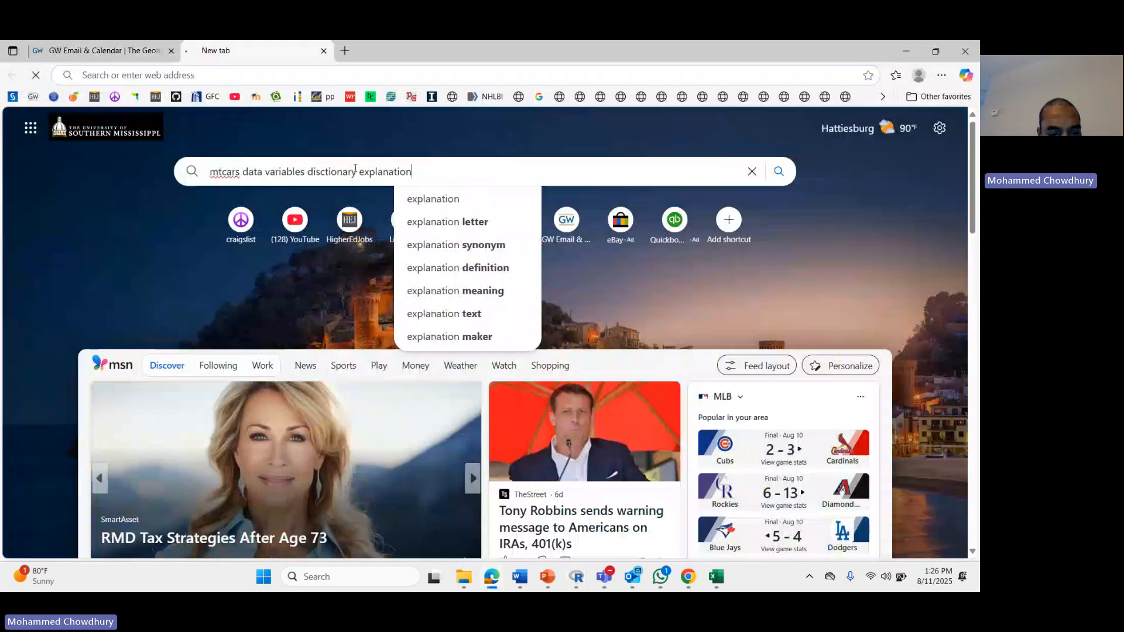
{"action": "key", "text": "Return"}
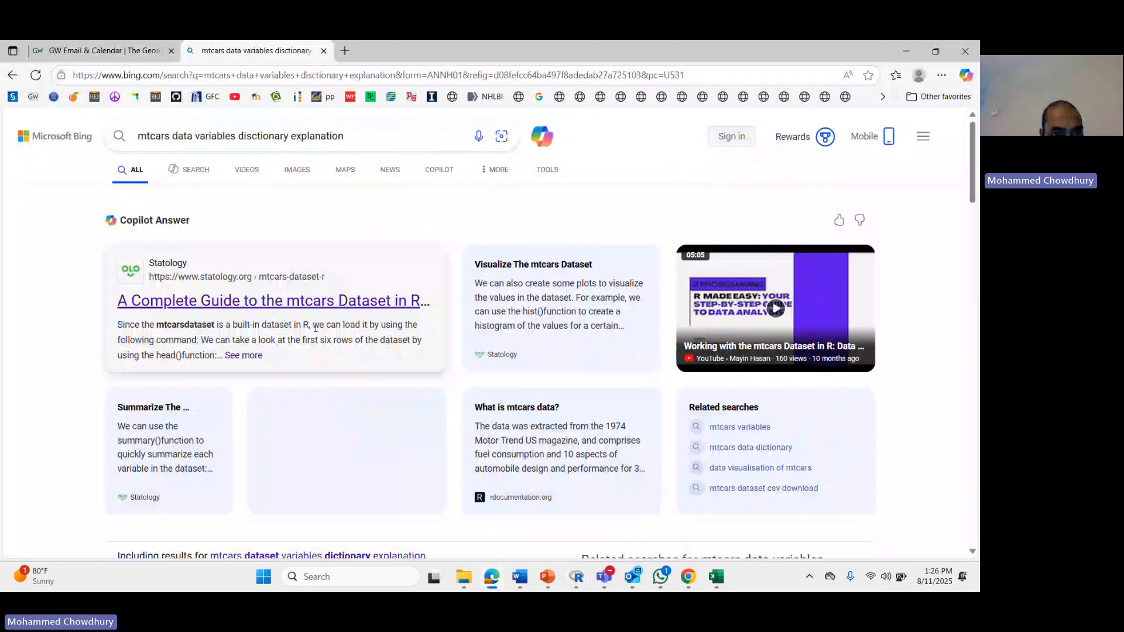
Open Statology's guide to the mtcars dataset, skim it for variable descriptions and close its tab
{"action": "left_click", "coordinate": [316, 327]}
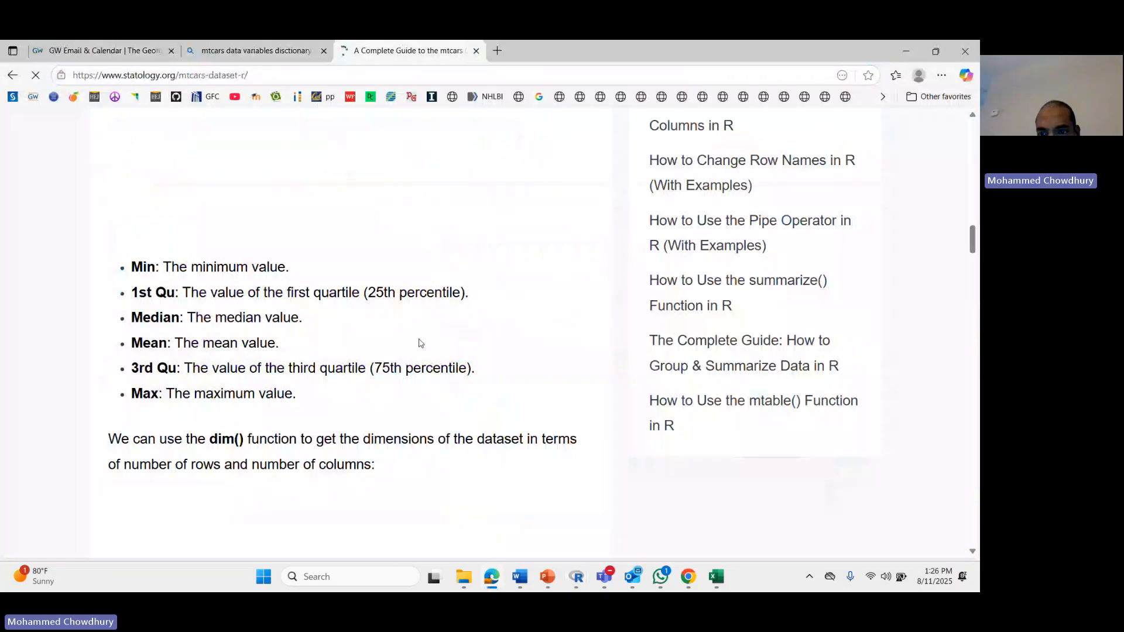
{"action": "scroll", "coordinate": [419, 343], "scroll_direction": "down", "scroll_amount": 5}
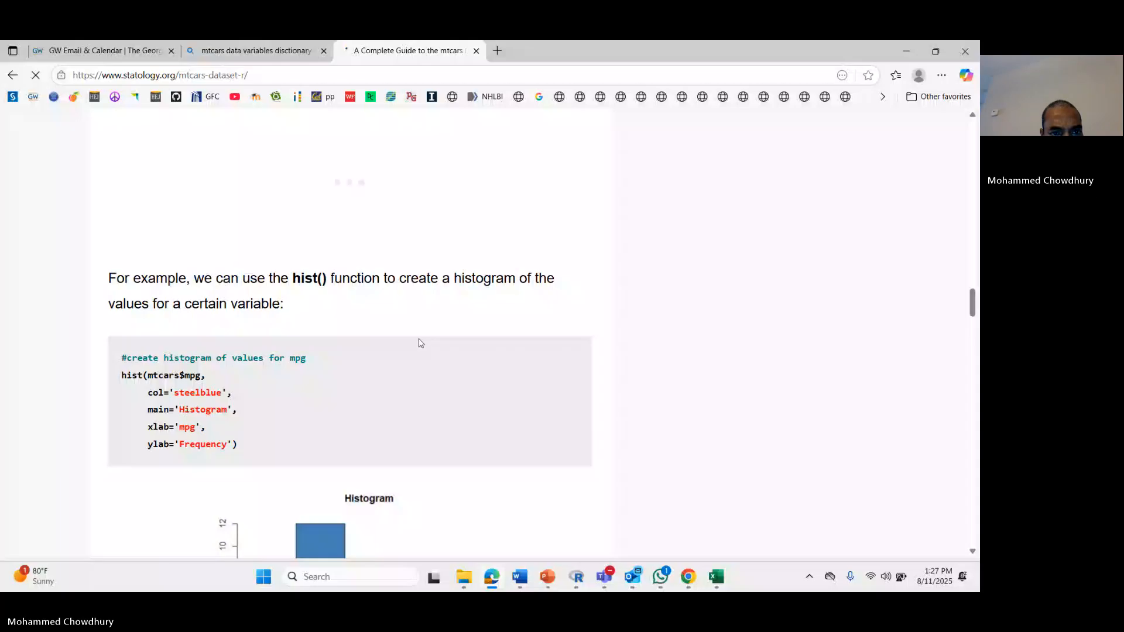
{"action": "key", "text": "ctrl+w"}
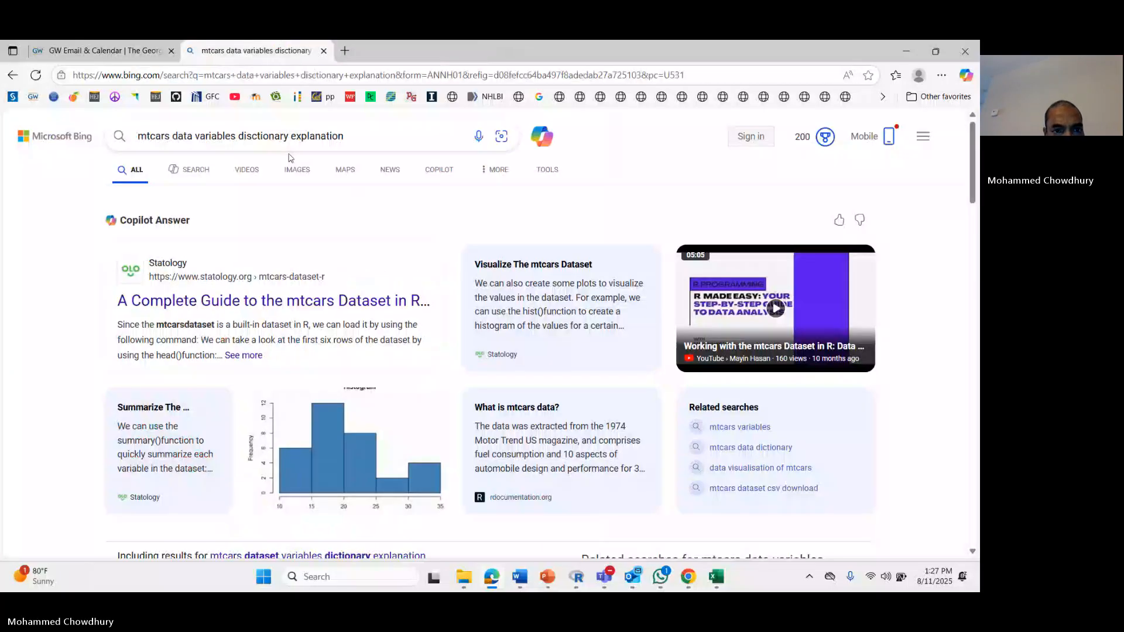
Refine the web search to "mtcars data variables names with explanation"
{"action": "double_click", "coordinate": [290, 137]}
{"action": "type", "text": "na"}
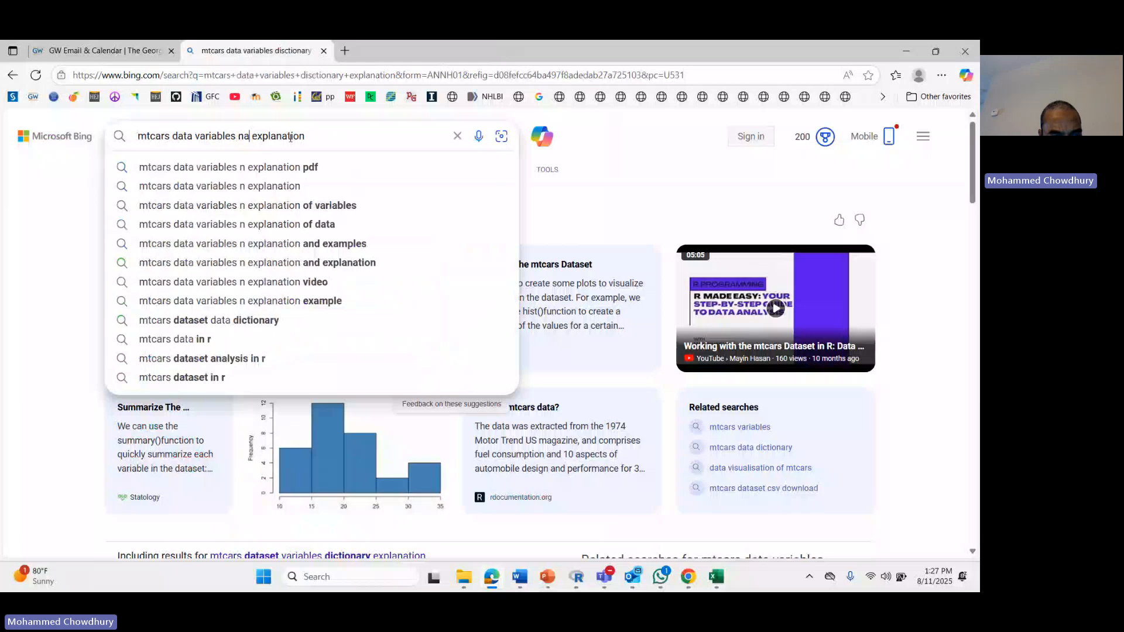
{"action": "type", "text": "mes with"}
{"action": "key", "text": "Return"}
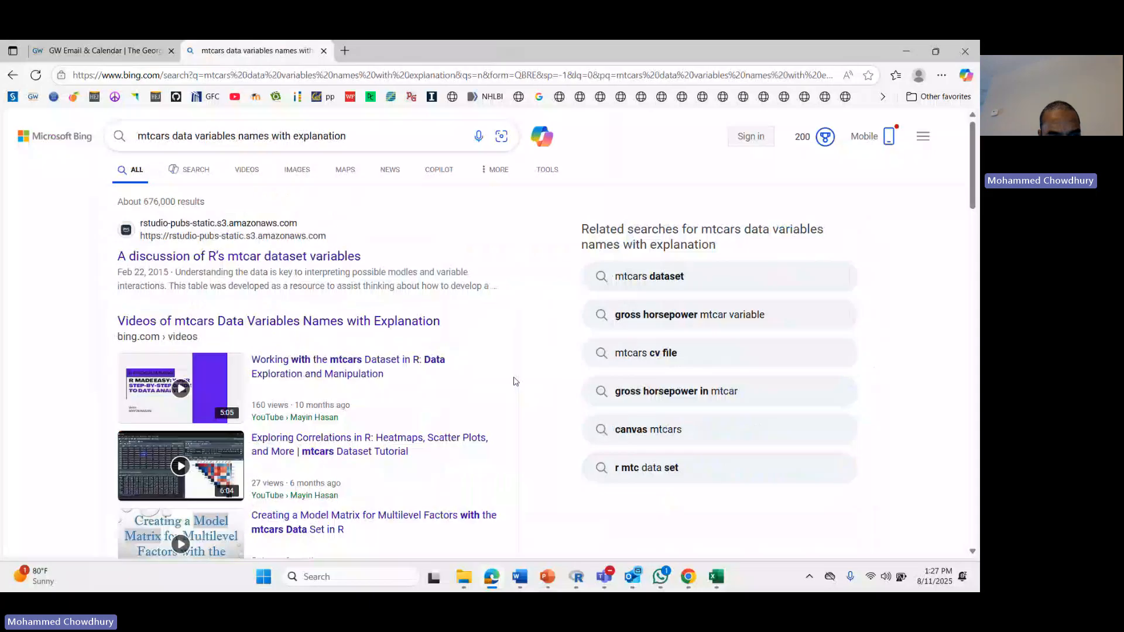
Open the "A discussion of R's mtcar dataset variables" page and read its table describing each variable from mpg to carb
{"action": "left_click", "coordinate": [239, 257]}
{"action": "scroll", "coordinate": [358, 380], "scroll_direction": "down", "scroll_amount": 1}
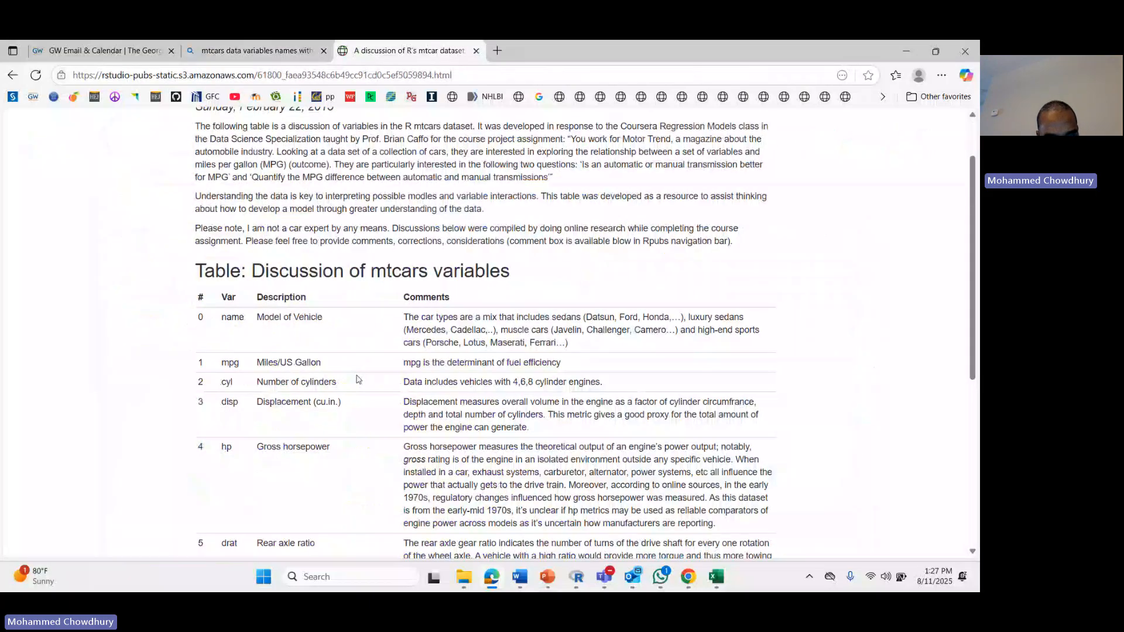
{"action": "scroll", "coordinate": [233, 344], "scroll_direction": "down", "scroll_amount": 2}
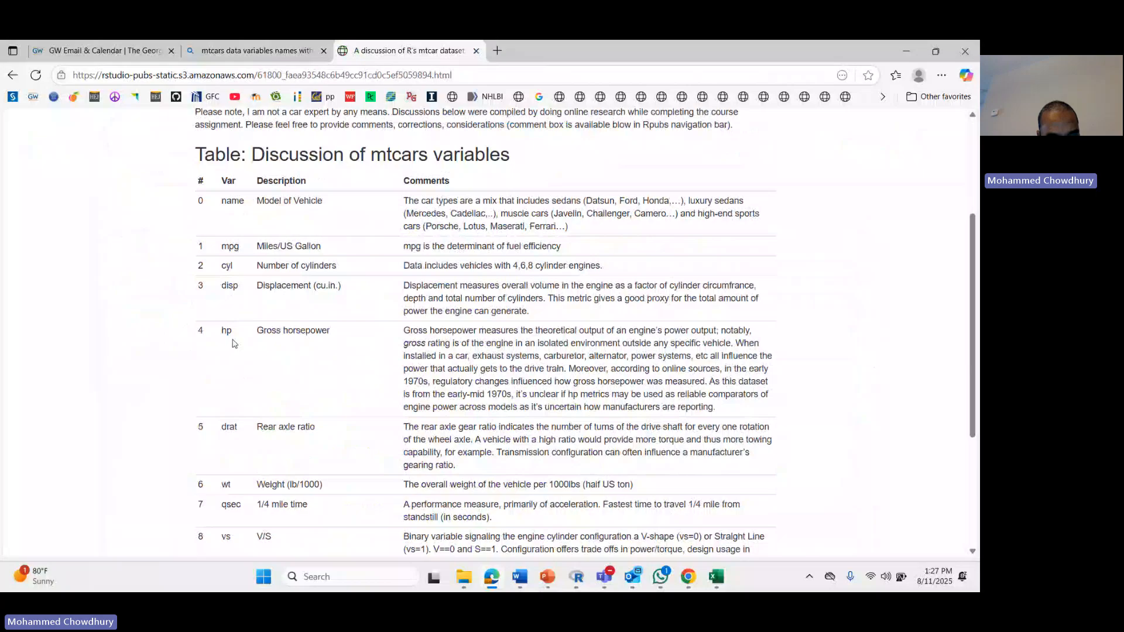
{"action": "scroll", "coordinate": [382, 432], "scroll_direction": "down", "scroll_amount": 2}
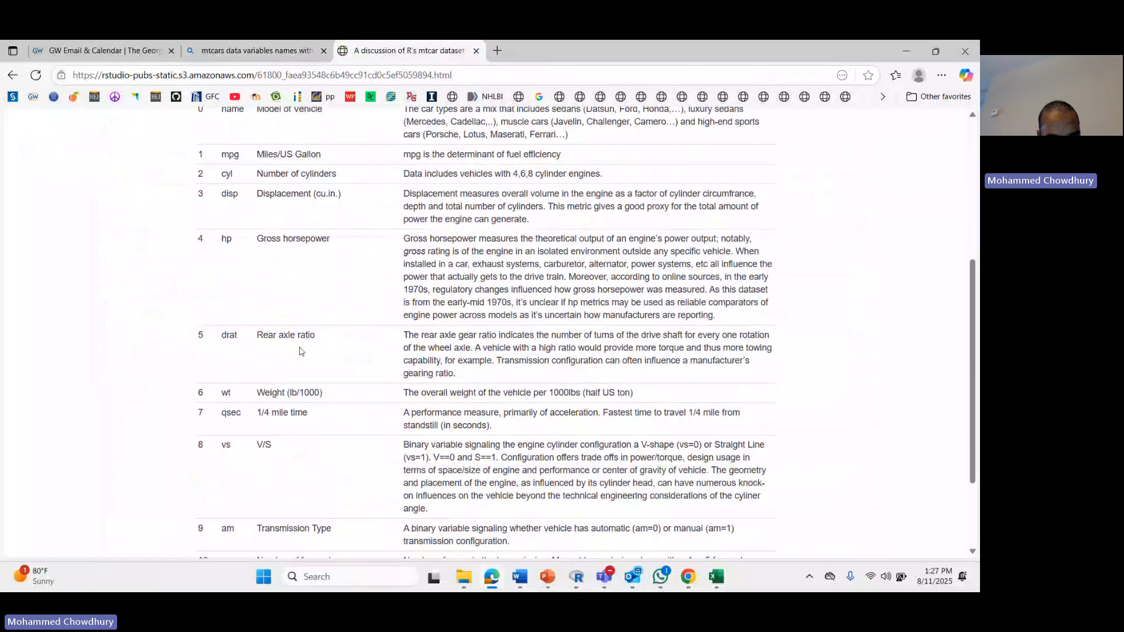
{"action": "scroll", "coordinate": [358, 441], "scroll_direction": "down", "scroll_amount": 1}
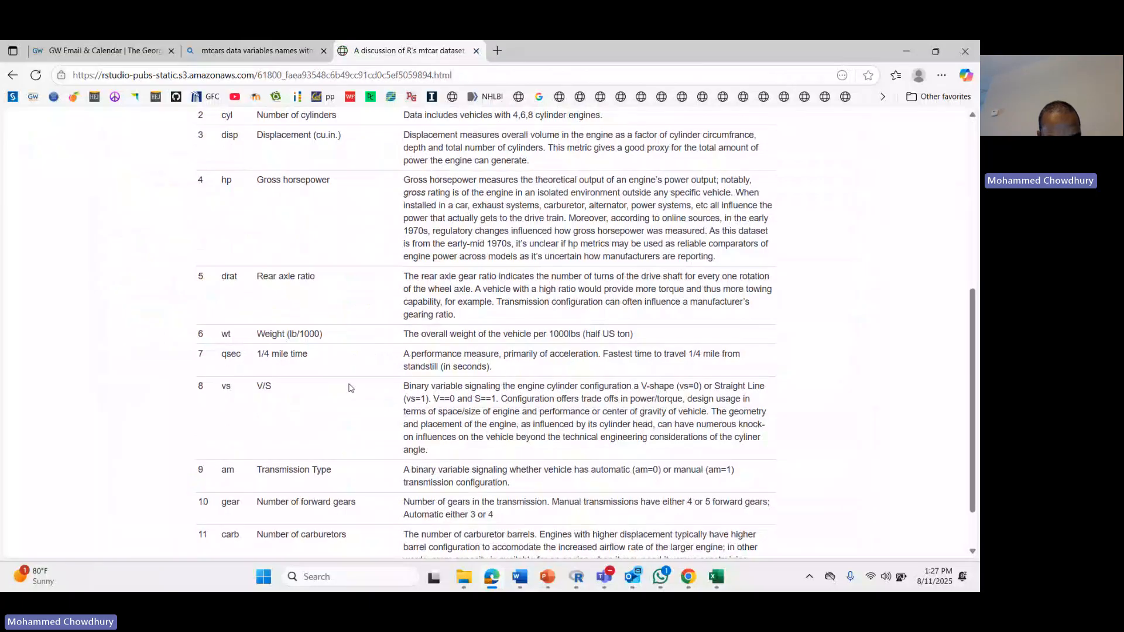
{"action": "scroll", "coordinate": [350, 386], "scroll_direction": "down", "scroll_amount": 1}
{"action": "scroll", "coordinate": [378, 412], "scroll_direction": "down", "scroll_amount": 1}
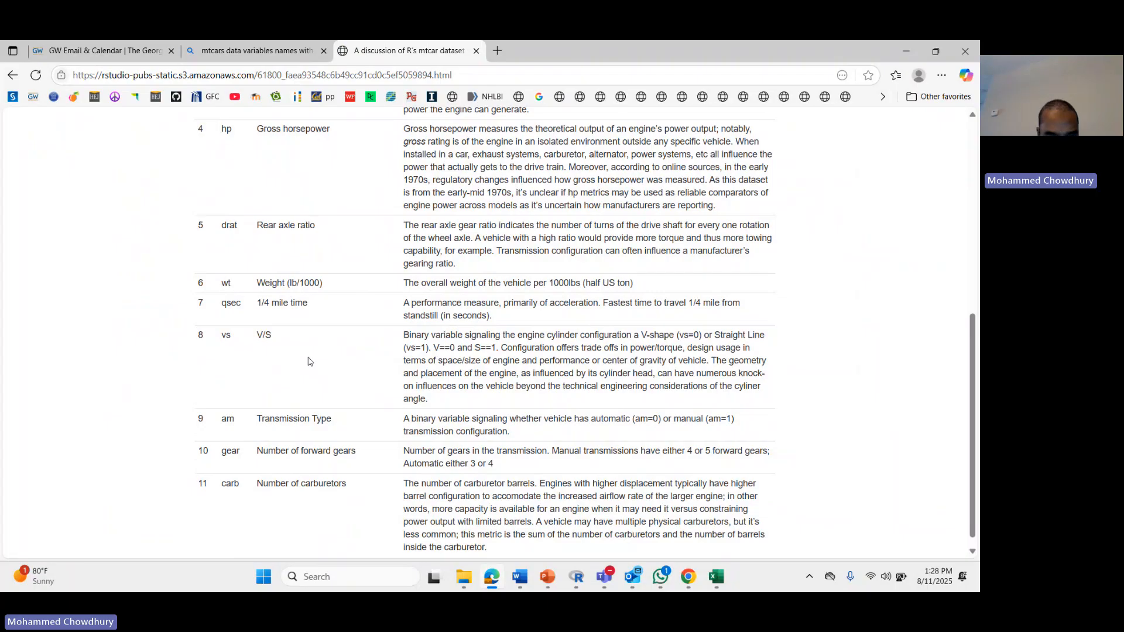
{"action": "scroll", "coordinate": [222, 328], "scroll_direction": "down", "scroll_amount": 1}
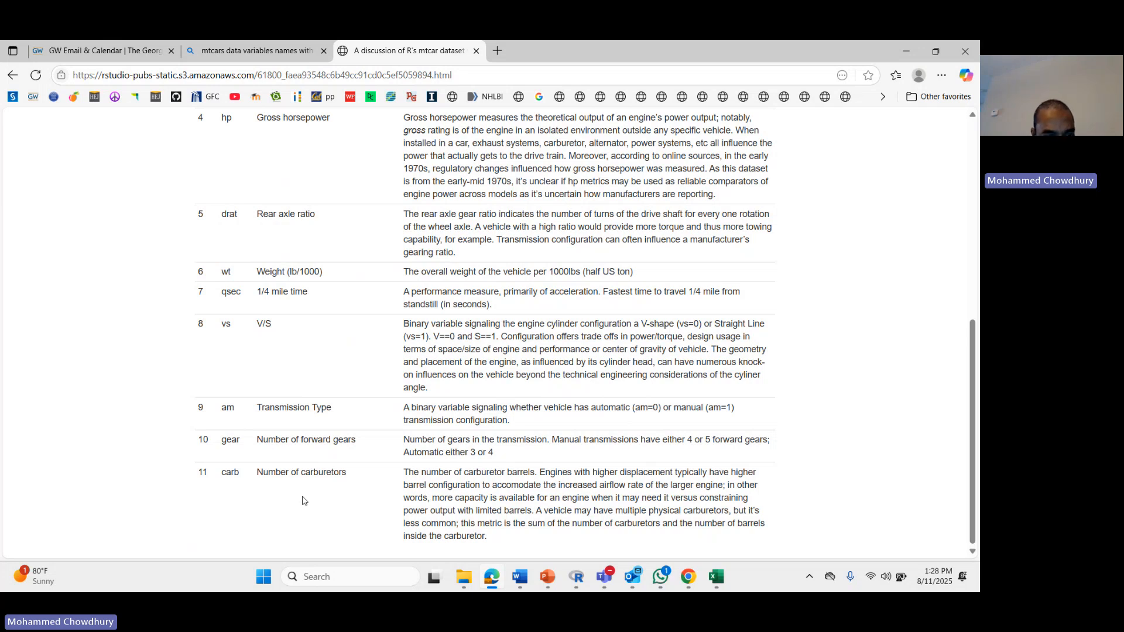
{"action": "scroll", "coordinate": [328, 508], "scroll_direction": "up", "scroll_amount": 1}
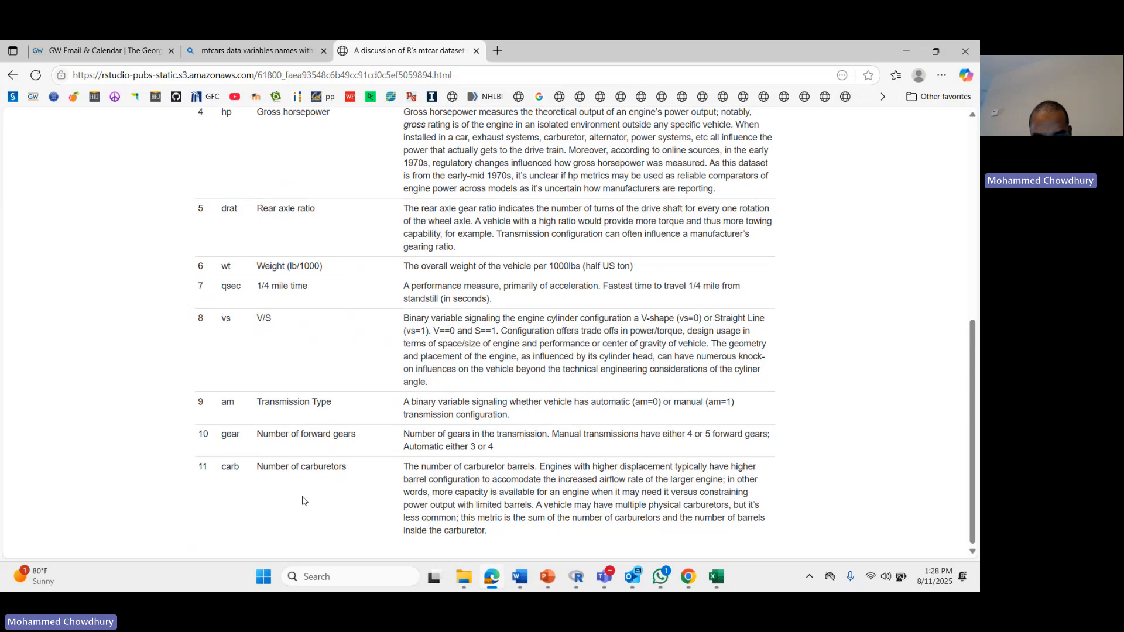
{"action": "scroll", "coordinate": [359, 517], "scroll_direction": "down", "scroll_amount": 1}
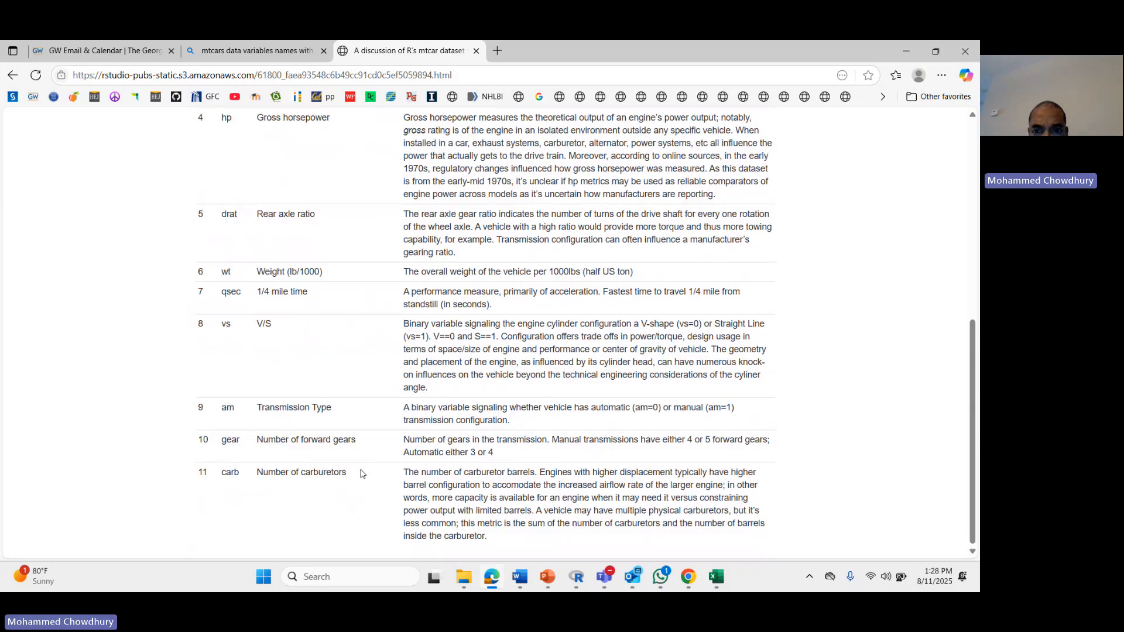
{"action": "scroll", "coordinate": [361, 473], "scroll_direction": "up", "scroll_amount": 7}
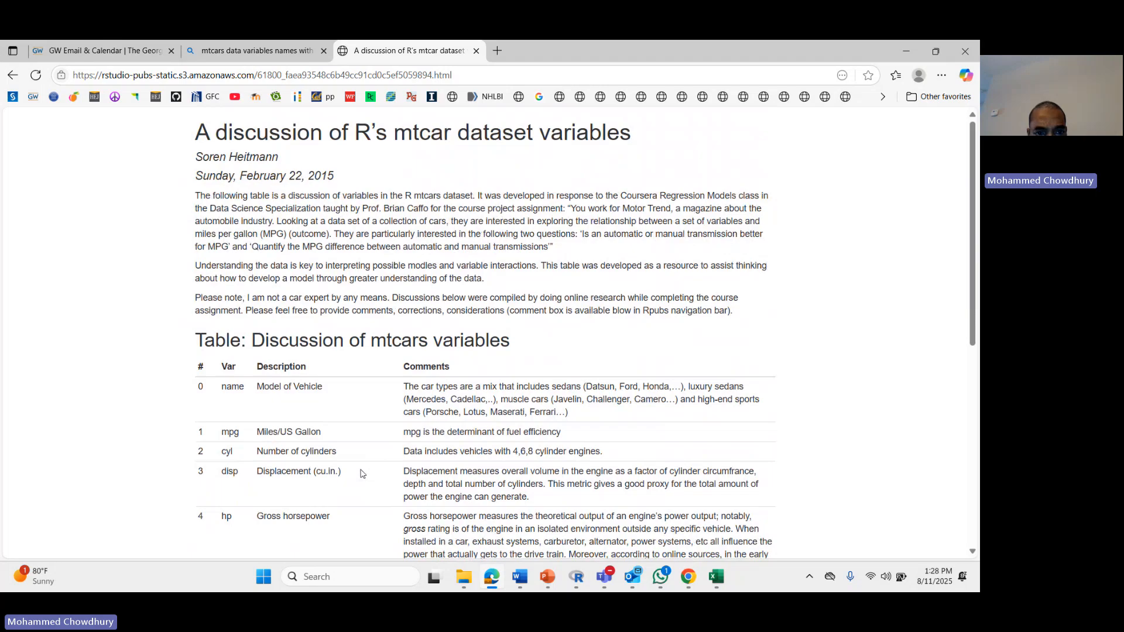
{"action": "scroll", "coordinate": [361, 473], "scroll_direction": "down", "scroll_amount": 4}
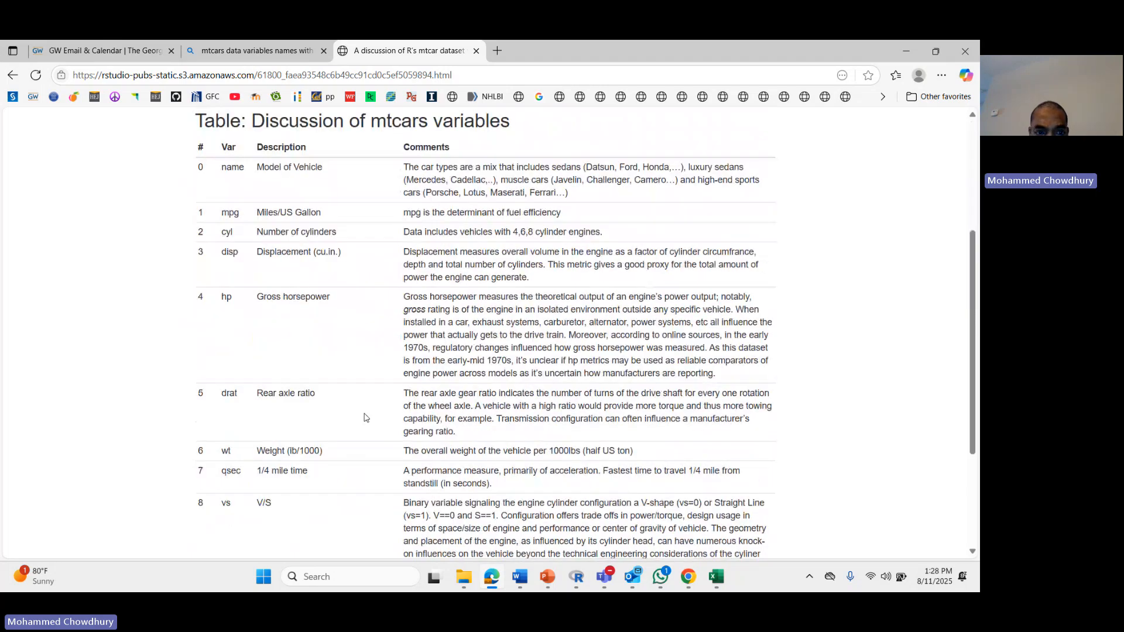
{"action": "scroll", "coordinate": [364, 417], "scroll_direction": "down", "scroll_amount": 4}
Switch to RGui and run table(mtcars$cyl,mtcars$vs,mtcars$am) to cross-tabulate cylinders, engine shape and transmission type
{"action": "key", "text": "alt+Tab"}
{"action": "key", "text": "alt+Tab"}
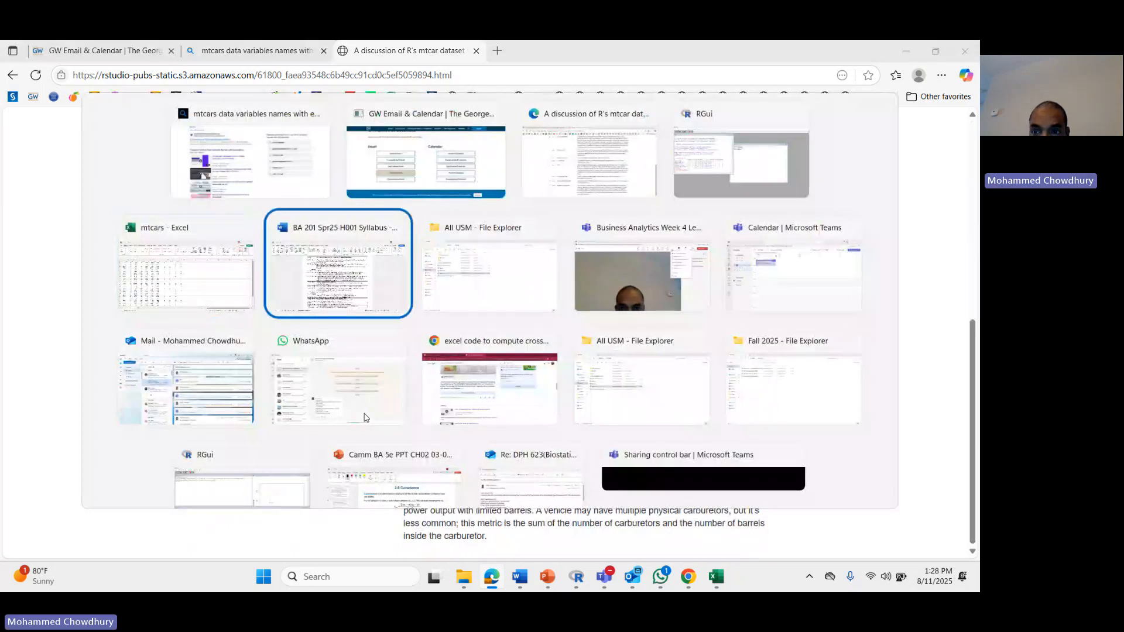
{"action": "key", "text": "alt+shift+Tab"}
{"action": "key", "text": "alt+shift+Tab"}
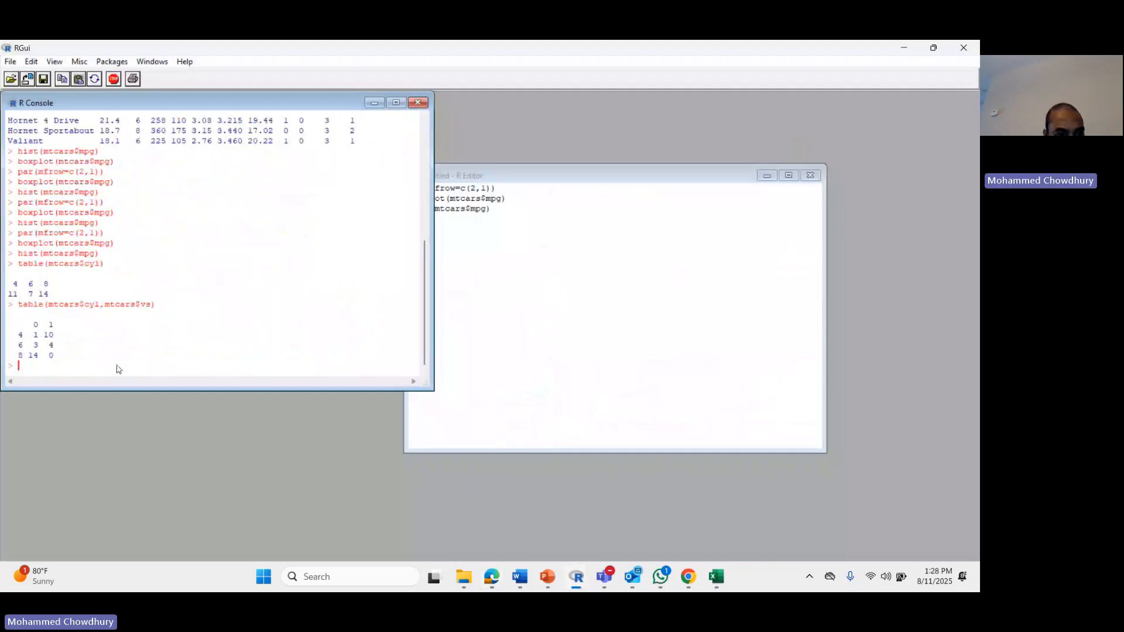
{"action": "key", "text": "Up"}
{"action": "key", "text": "Left"}
{"action": "type", "text": ",mt"}
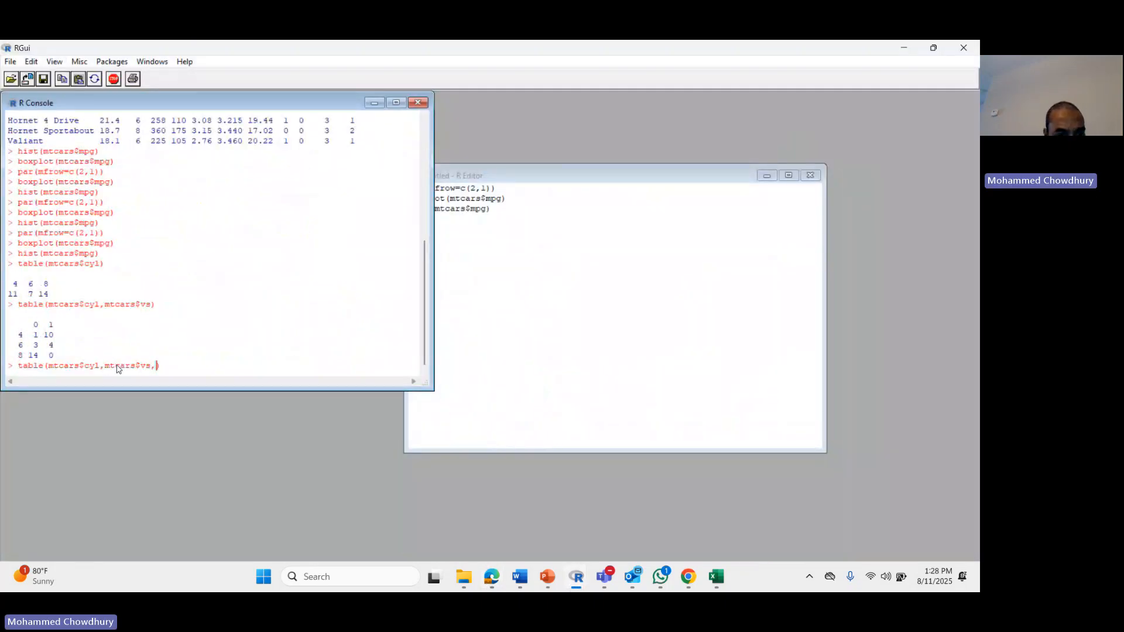
{"action": "type", "text": "cars$"}
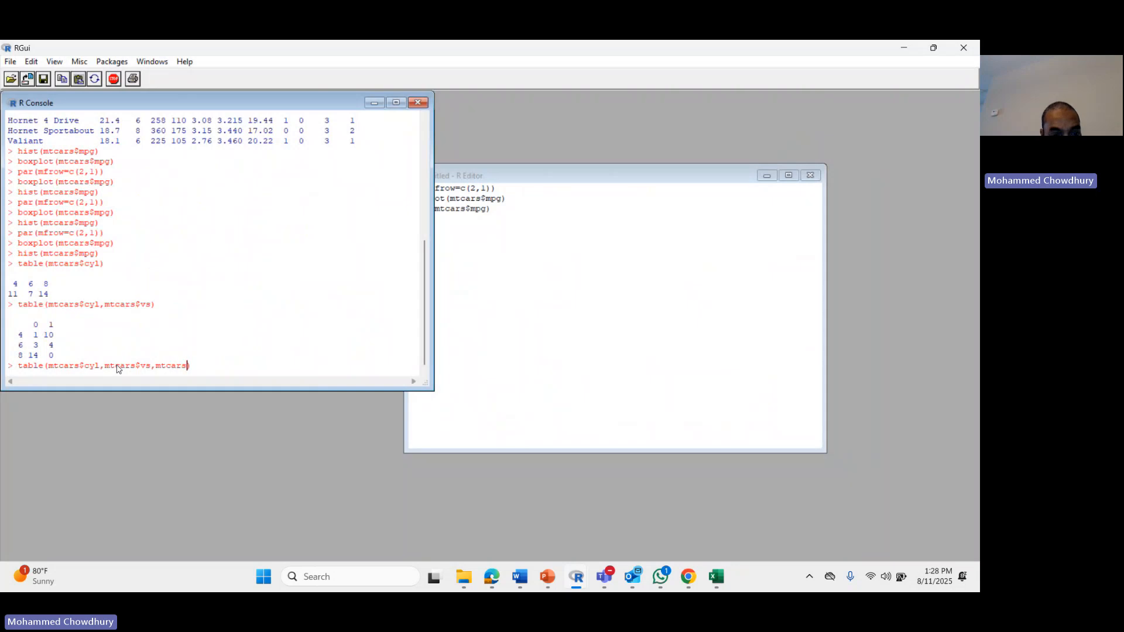
{"action": "type", "text": "am"}
{"action": "key", "text": "Return"}
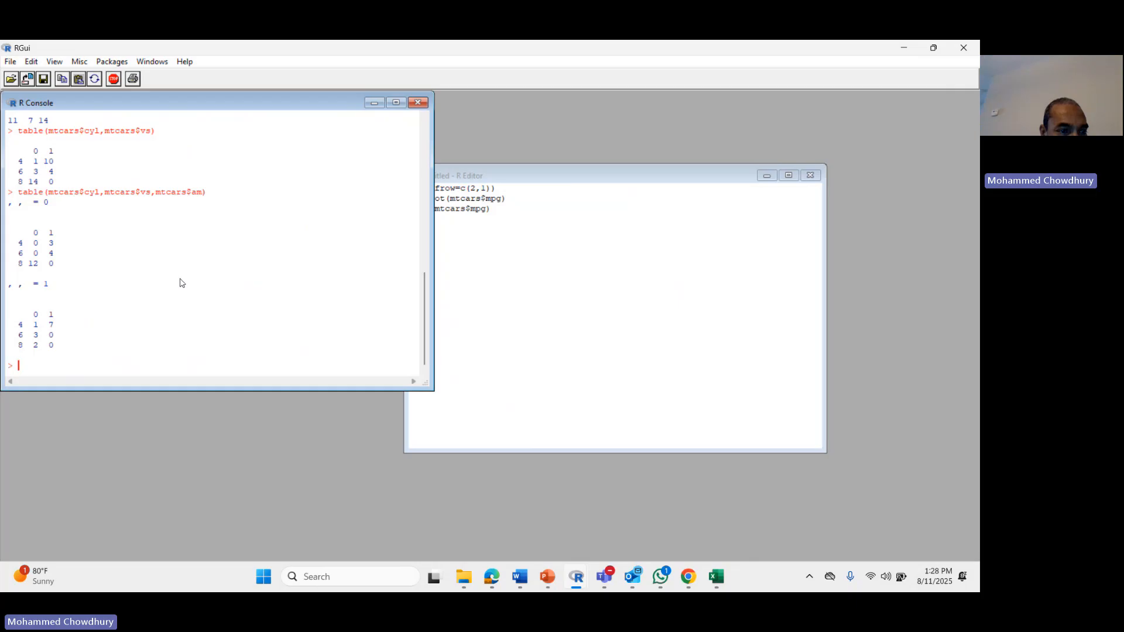
Examine the three-way table for each am level alongside the earlier head(mtcars) and cylinder tabulation output
{"action": "scroll", "coordinate": [179, 283], "scroll_direction": "up", "scroll_amount": 15}
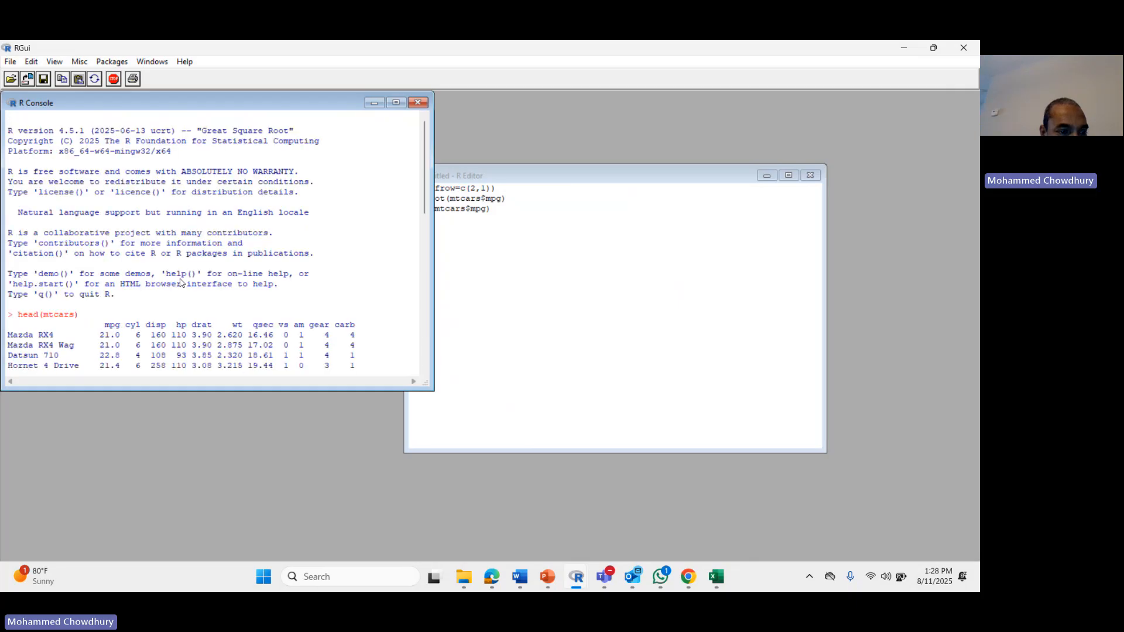
{"action": "scroll", "coordinate": [180, 283], "scroll_direction": "down", "scroll_amount": 13}
{"action": "scroll", "coordinate": [180, 283], "scroll_direction": "up", "scroll_amount": 2}
{"action": "scroll", "coordinate": [180, 283], "scroll_direction": "down", "scroll_amount": 1}
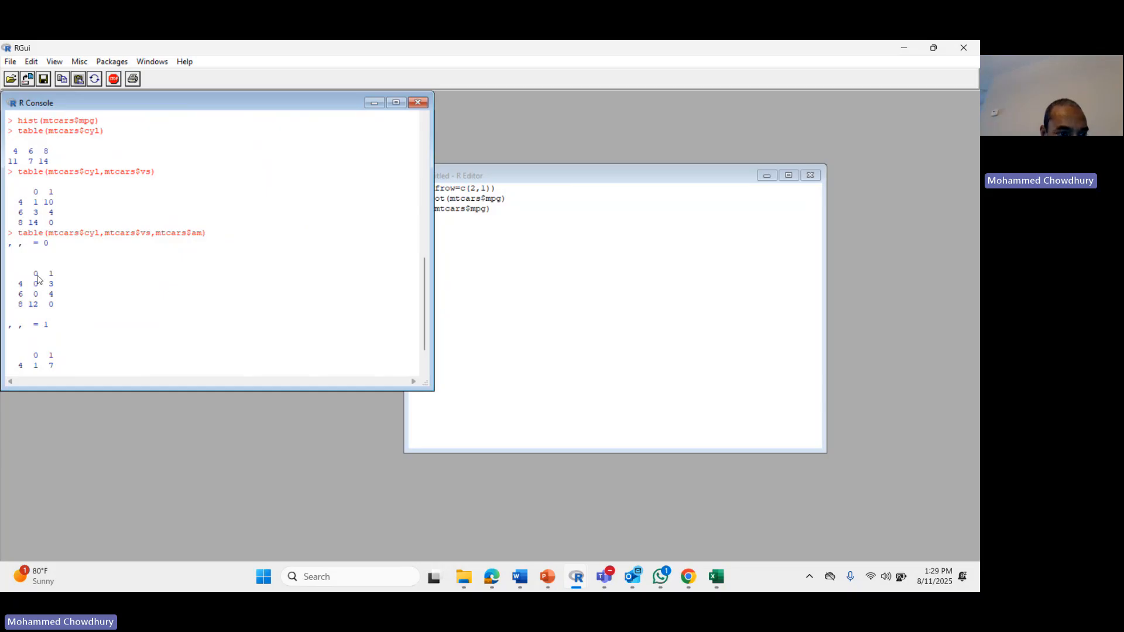
{"action": "scroll", "coordinate": [278, 351], "scroll_direction": "down", "scroll_amount": 1}
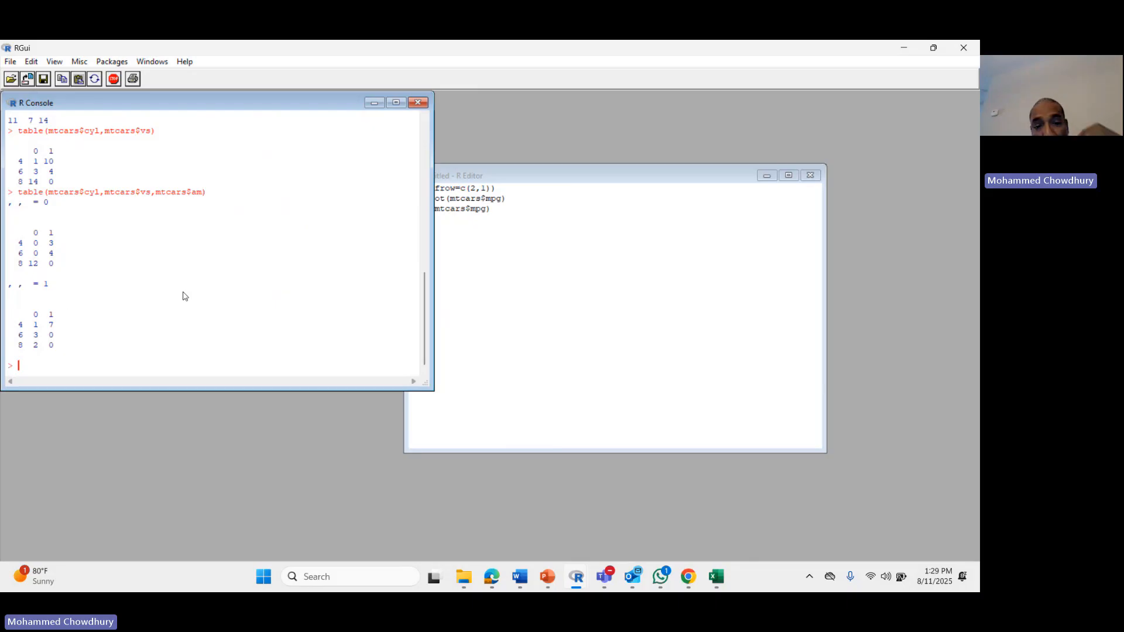
Switch to the mtcars workbook in Excel, browse the recommended PivotTables and insert a blank PivotTable from the mtcars data
{"action": "key", "text": "alt+Tab"}
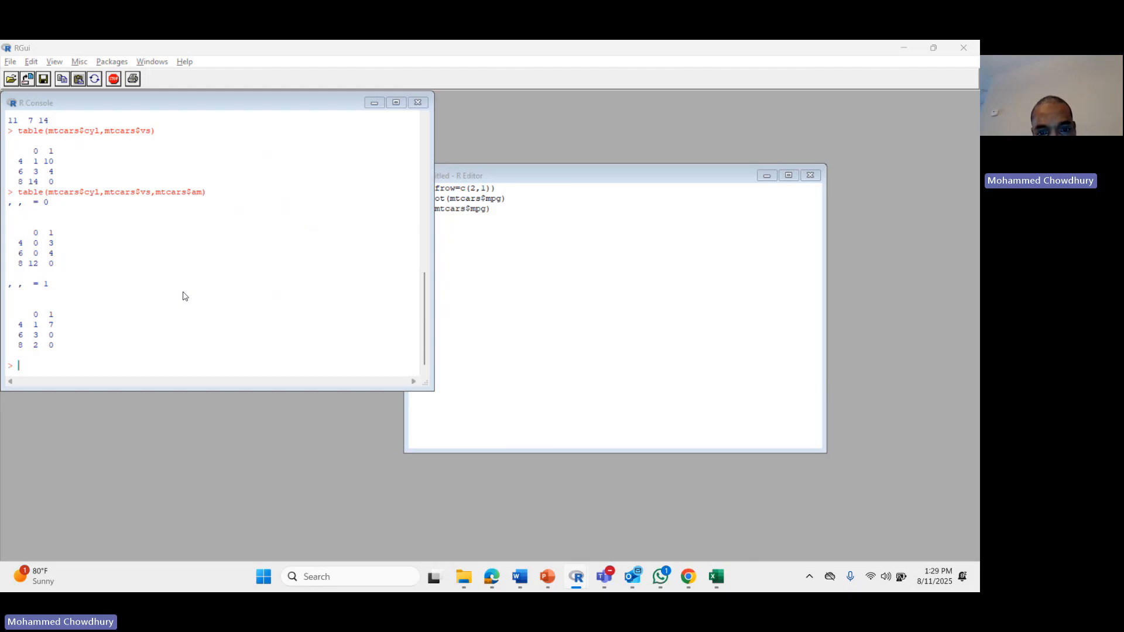
{"action": "key", "text": "alt+Tab"}
{"action": "key", "text": "alt+Tab"}
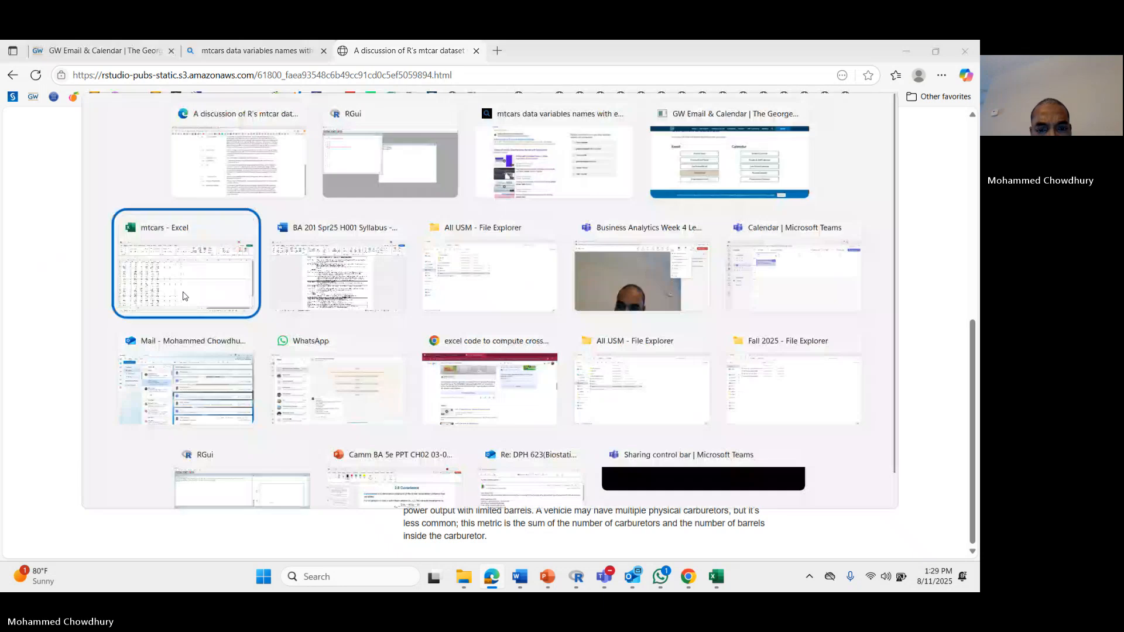
{"action": "left_click", "coordinate": [183, 295]}
{"action": "scroll", "coordinate": [429, 198], "scroll_direction": "up", "scroll_amount": 2}
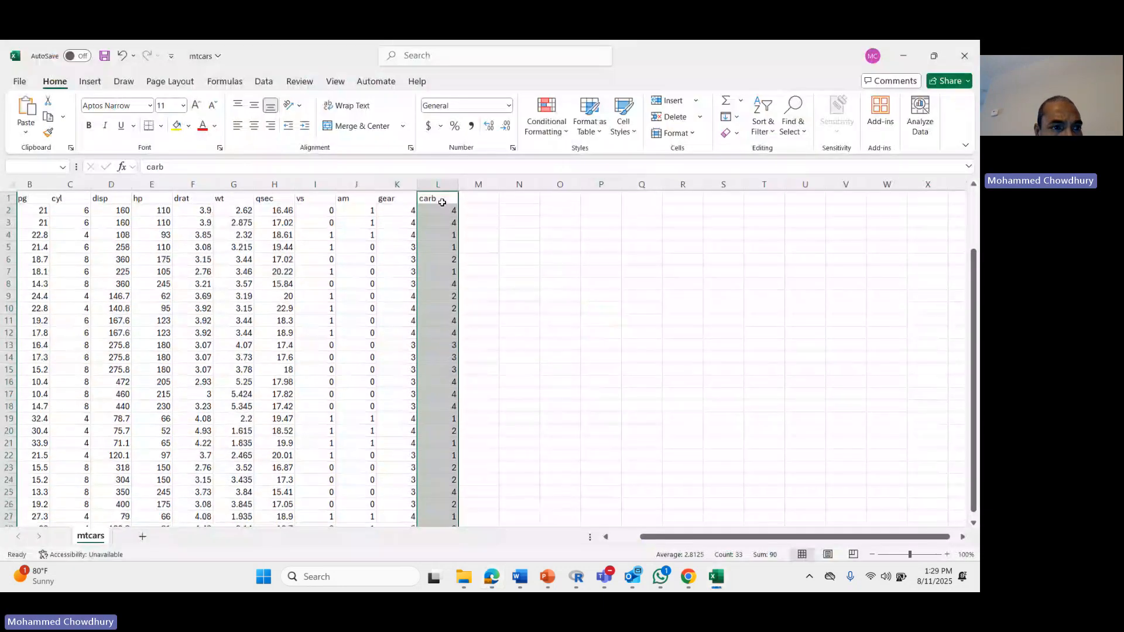
{"action": "left_click", "coordinate": [90, 82]}
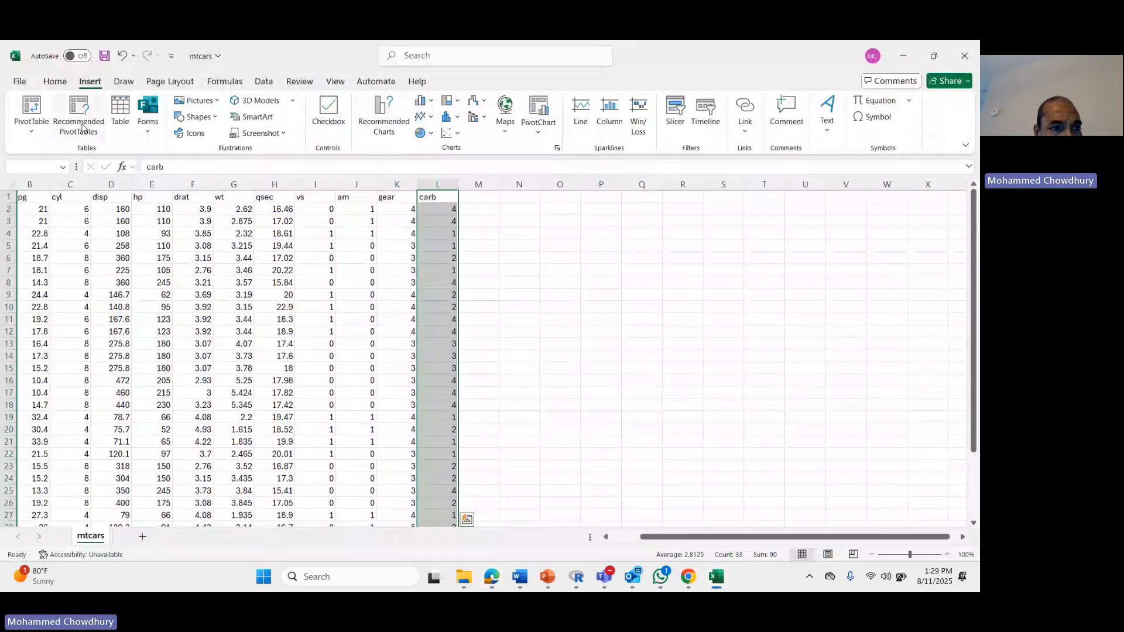
{"action": "left_click", "coordinate": [81, 123]}
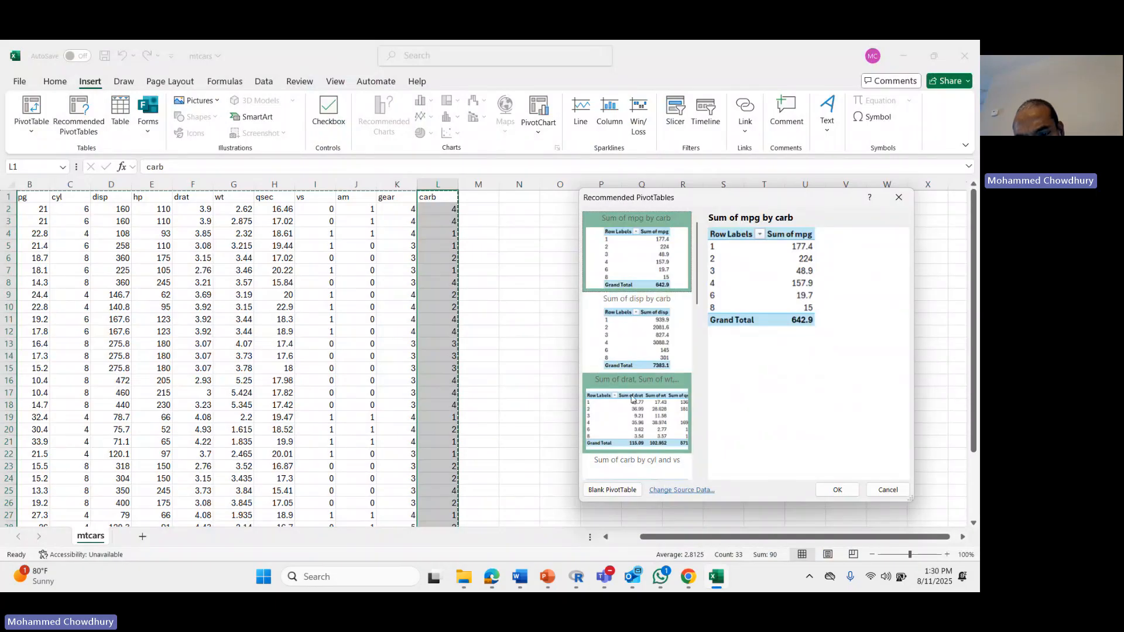
{"action": "scroll", "coordinate": [657, 400], "scroll_direction": "down", "scroll_amount": 5}
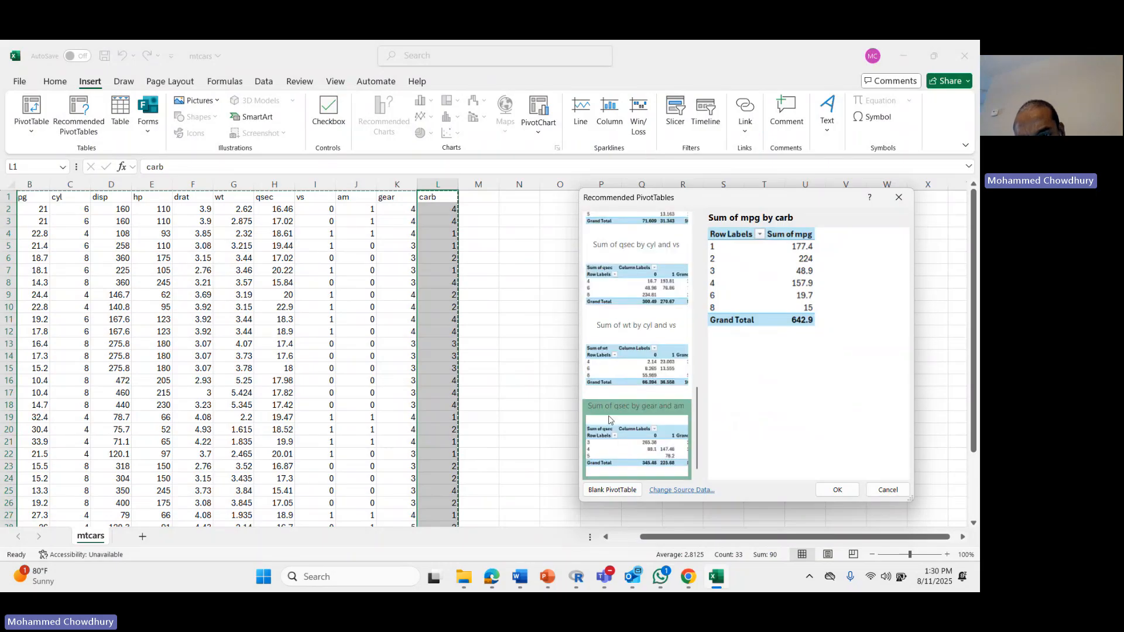
{"action": "scroll", "coordinate": [620, 404], "scroll_direction": "up", "scroll_amount": 10}
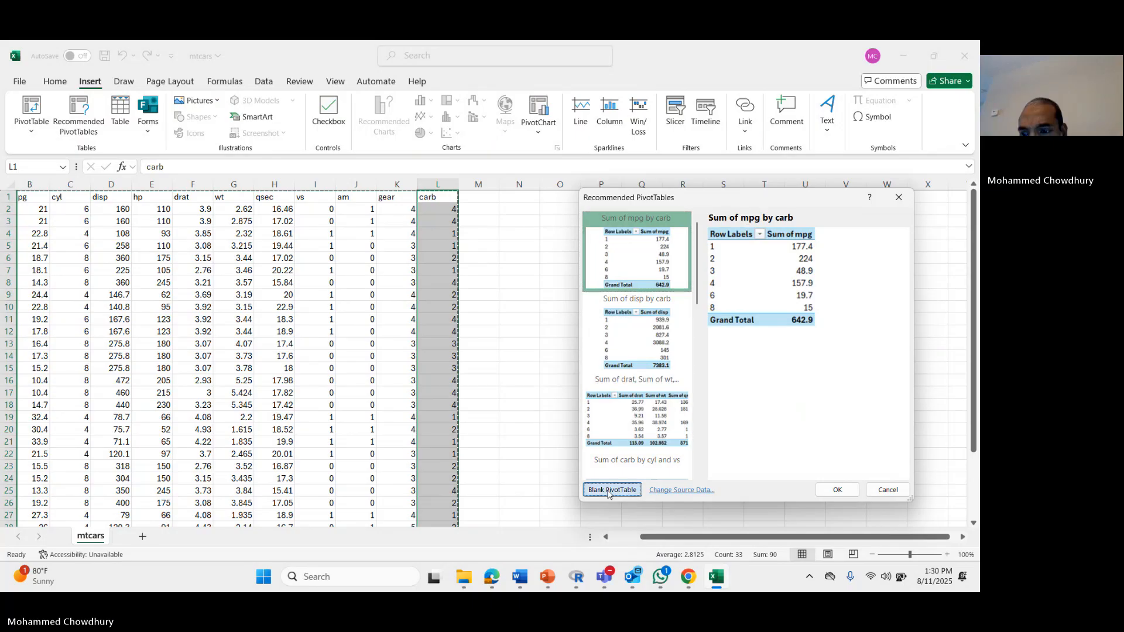
{"action": "left_click", "coordinate": [610, 490]}
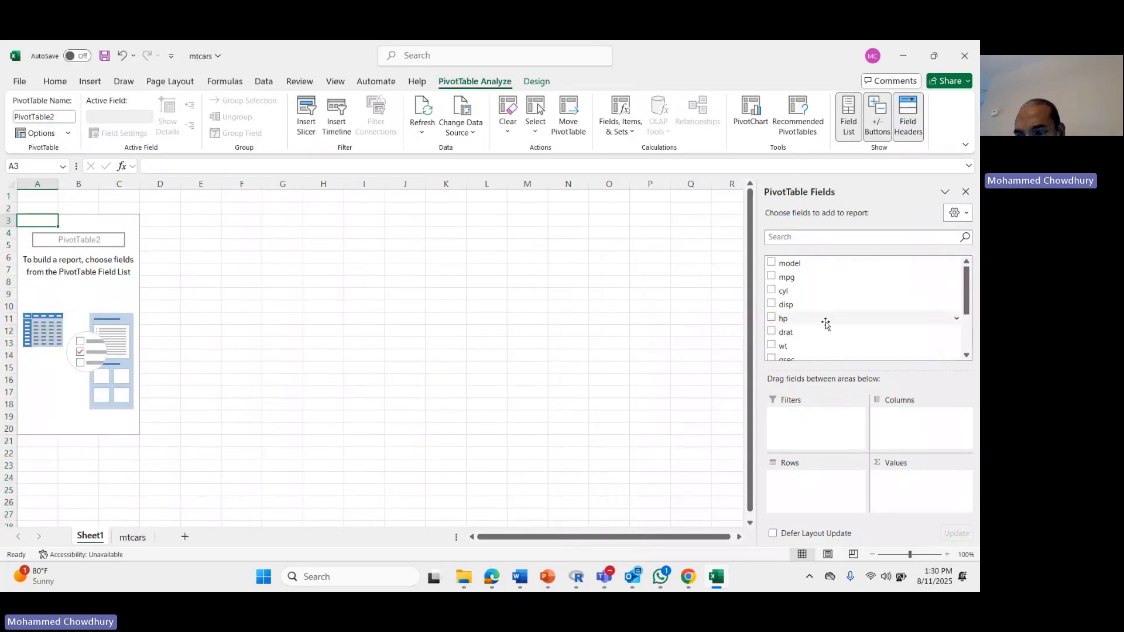
Add the carb field to the PivotTable as Sum of carb in the values and as the row labels
{"action": "scroll", "coordinate": [825, 323], "scroll_direction": "down", "scroll_amount": 3}
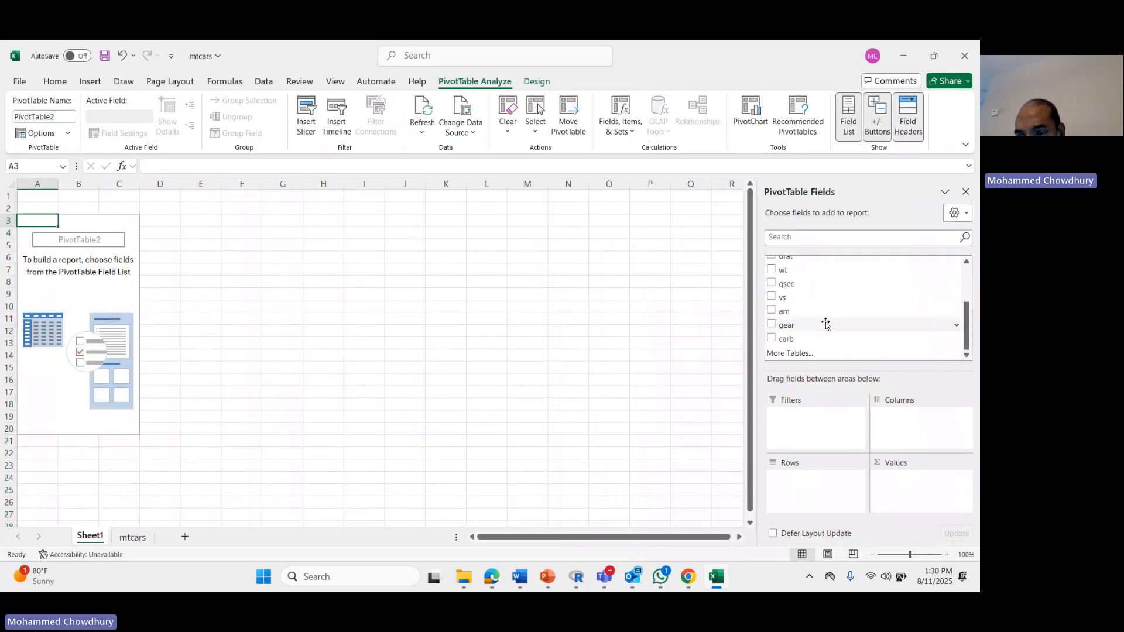
{"action": "left_click", "coordinate": [772, 338]}
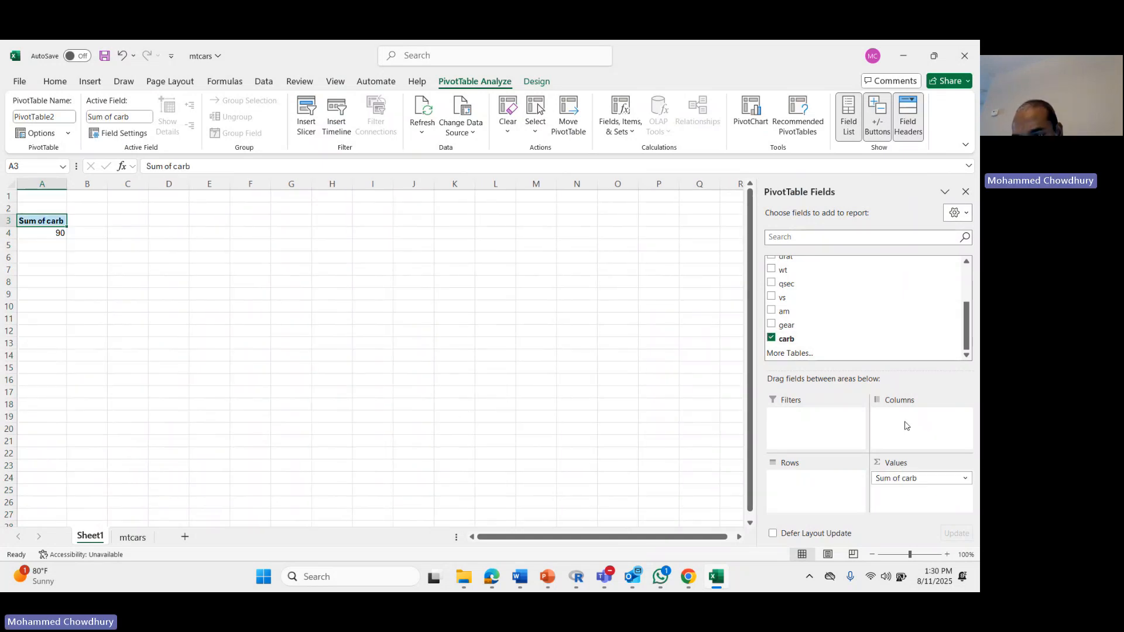
{"action": "left_click_drag", "start_coordinate": [783, 342], "coordinate": [910, 428]}
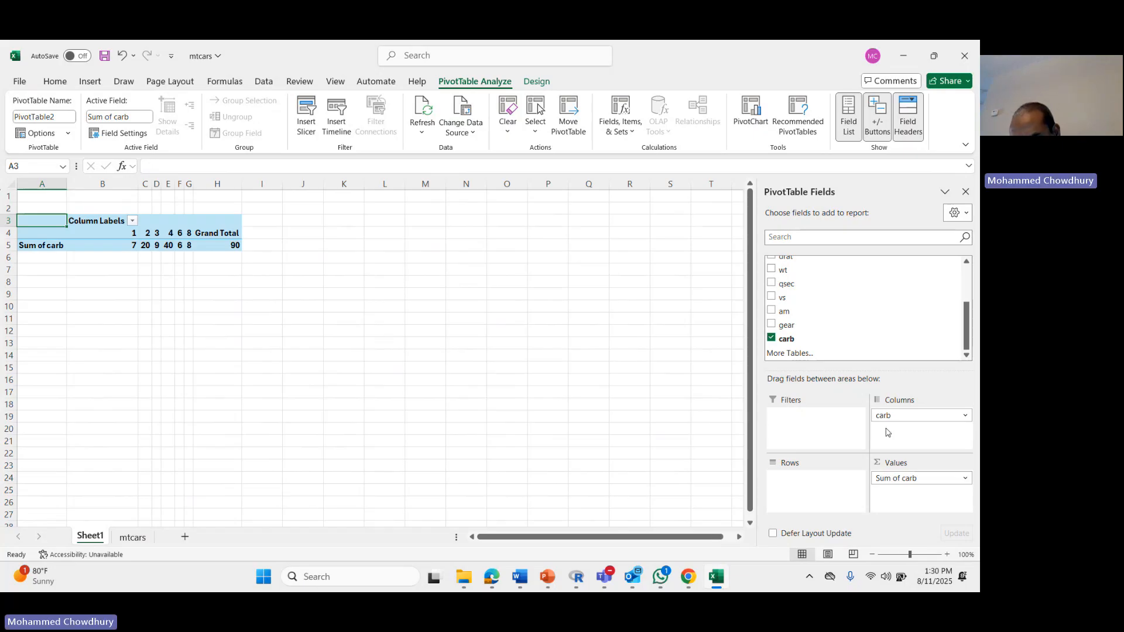
{"action": "left_click_drag", "start_coordinate": [885, 415], "coordinate": [794, 489]}
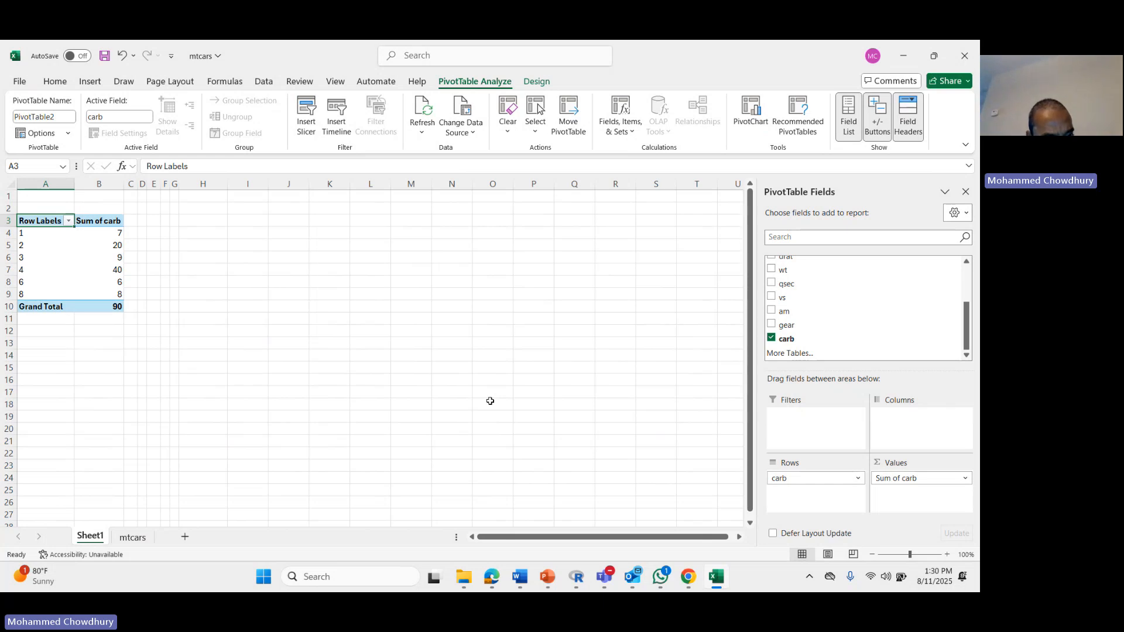
Examine the carb column on the mtcars sheet to compare its values with the PivotTable
{"action": "key", "text": "super+shift+s"}
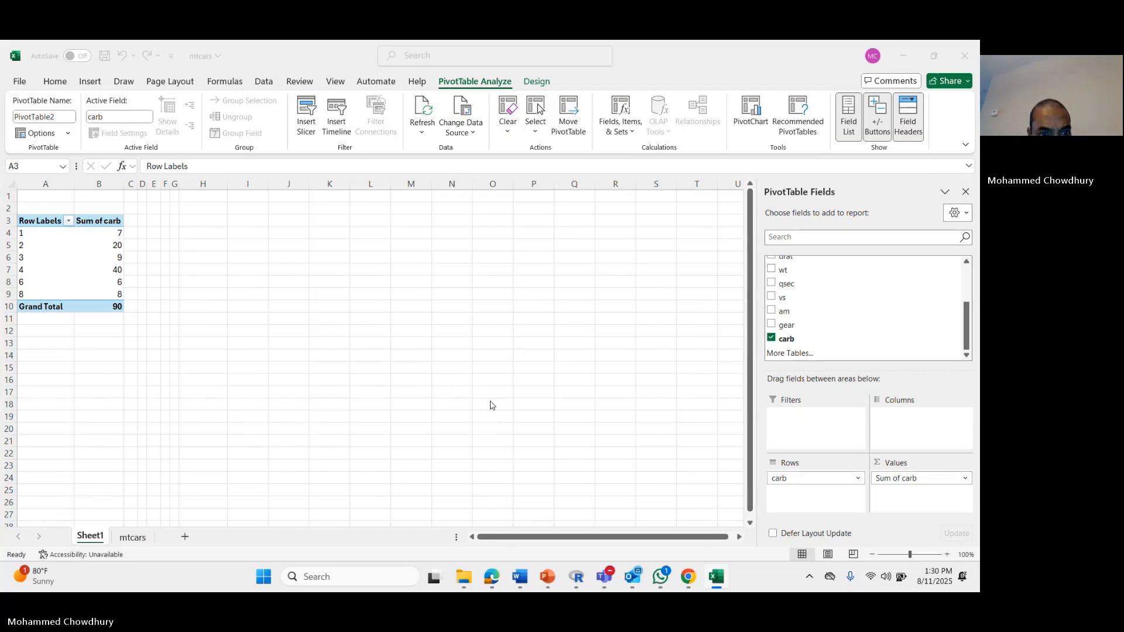
{"action": "key", "text": "alt+Tab"}
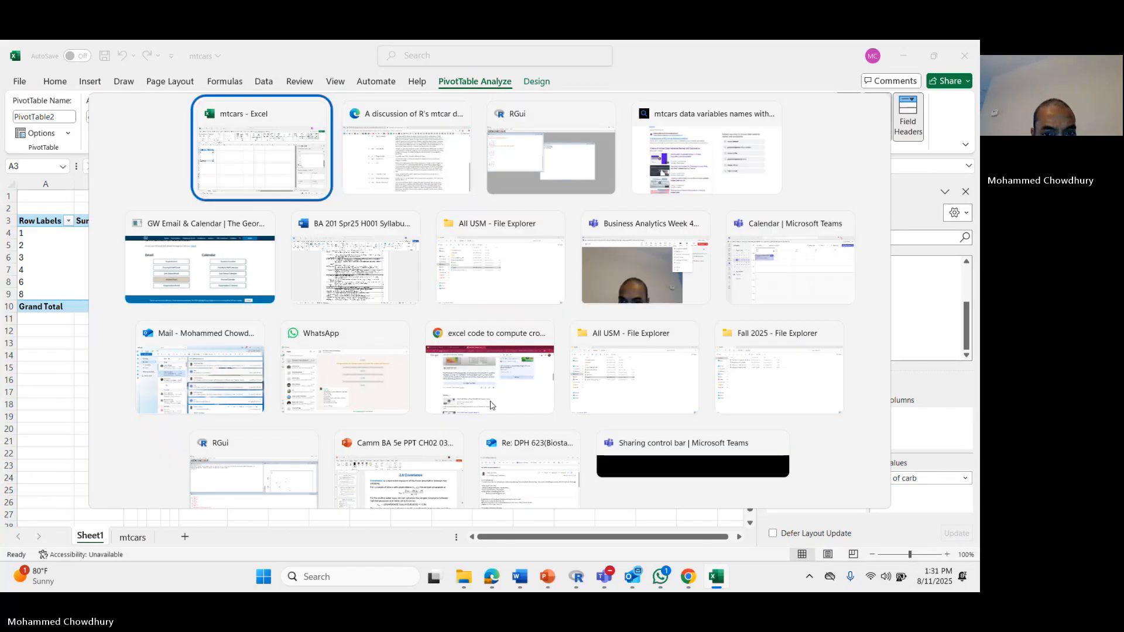
{"action": "left_click", "coordinate": [134, 537]}
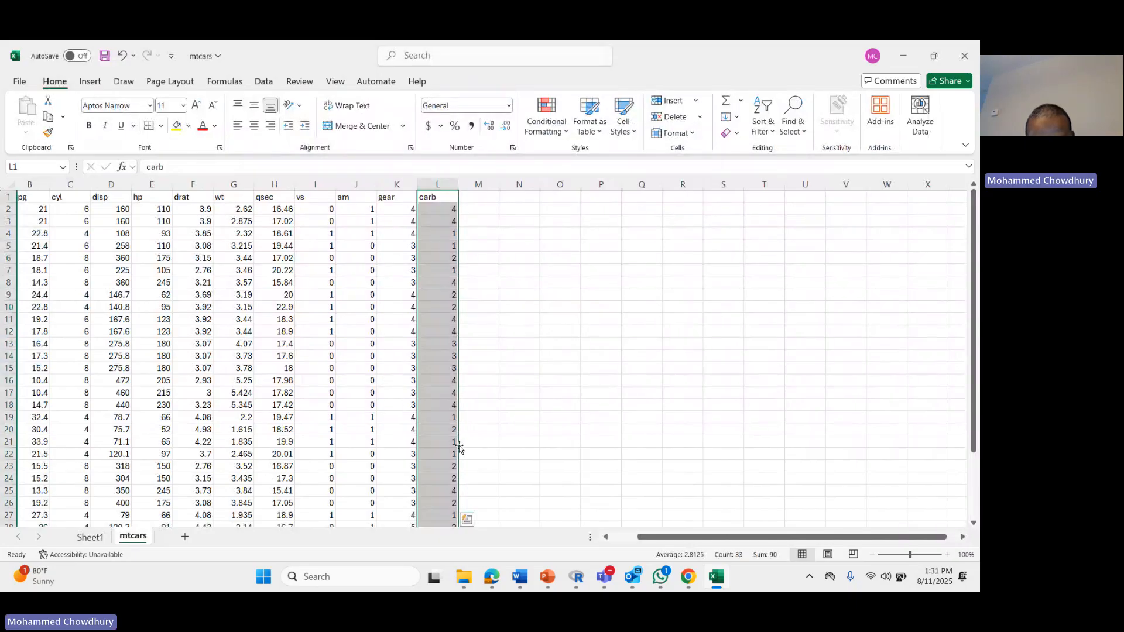
{"action": "scroll", "coordinate": [511, 454], "scroll_direction": "down", "scroll_amount": 3}
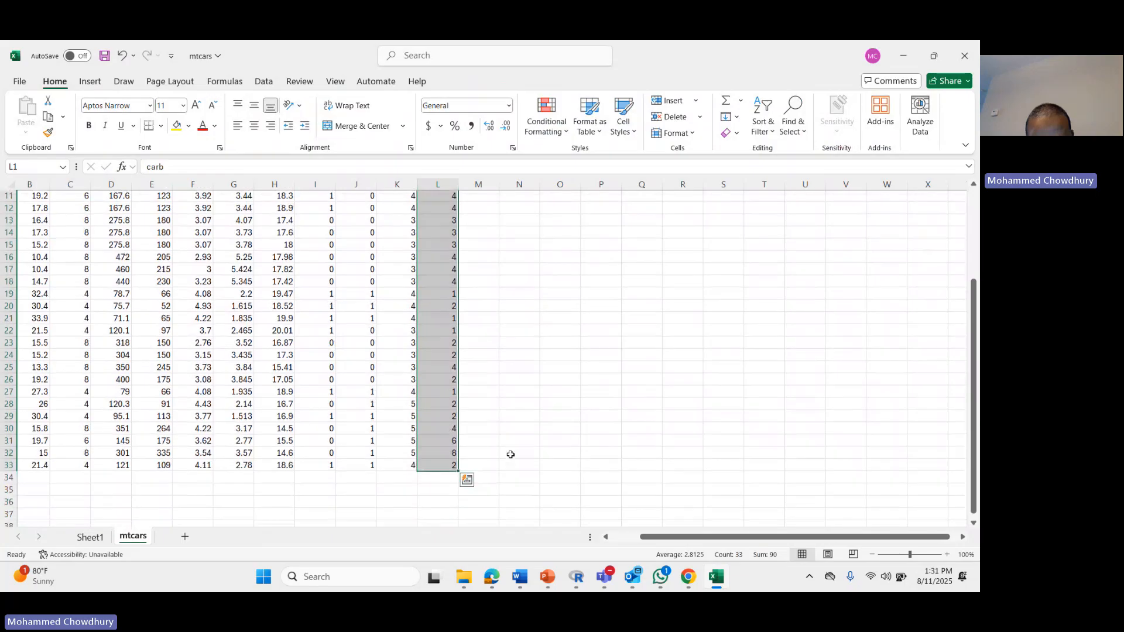
{"action": "scroll", "coordinate": [511, 454], "scroll_direction": "up", "scroll_amount": 3}
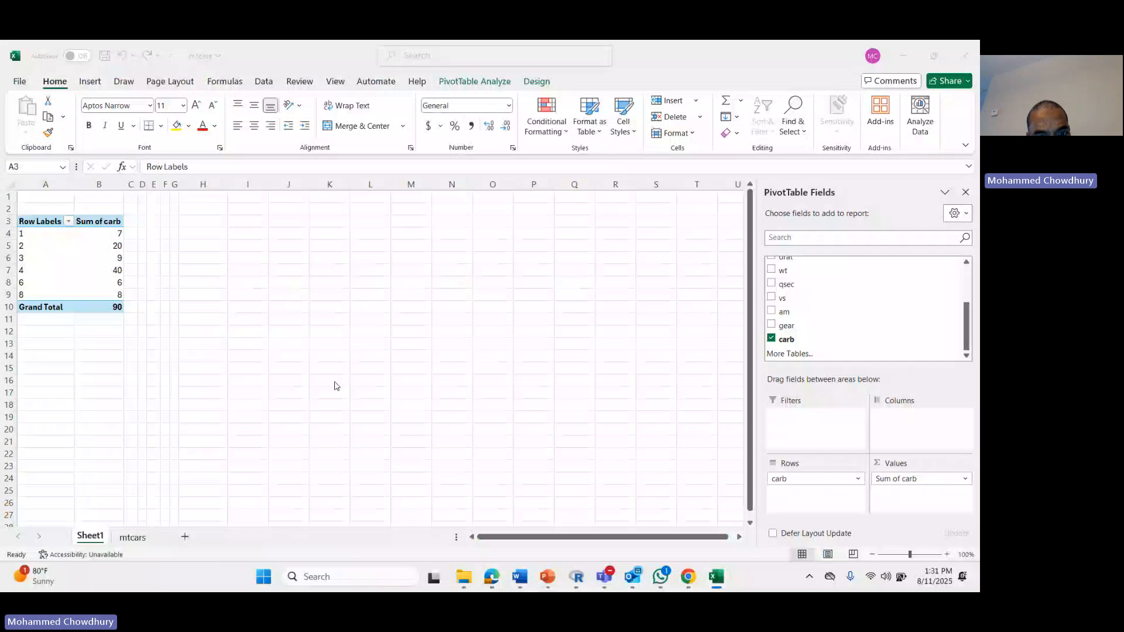
Review the description of the carb variable on the mtcars variables page in the browser and return to the workbook
{"action": "key", "text": "alt+Tab"}
{"action": "key", "text": "alt+Tab"}
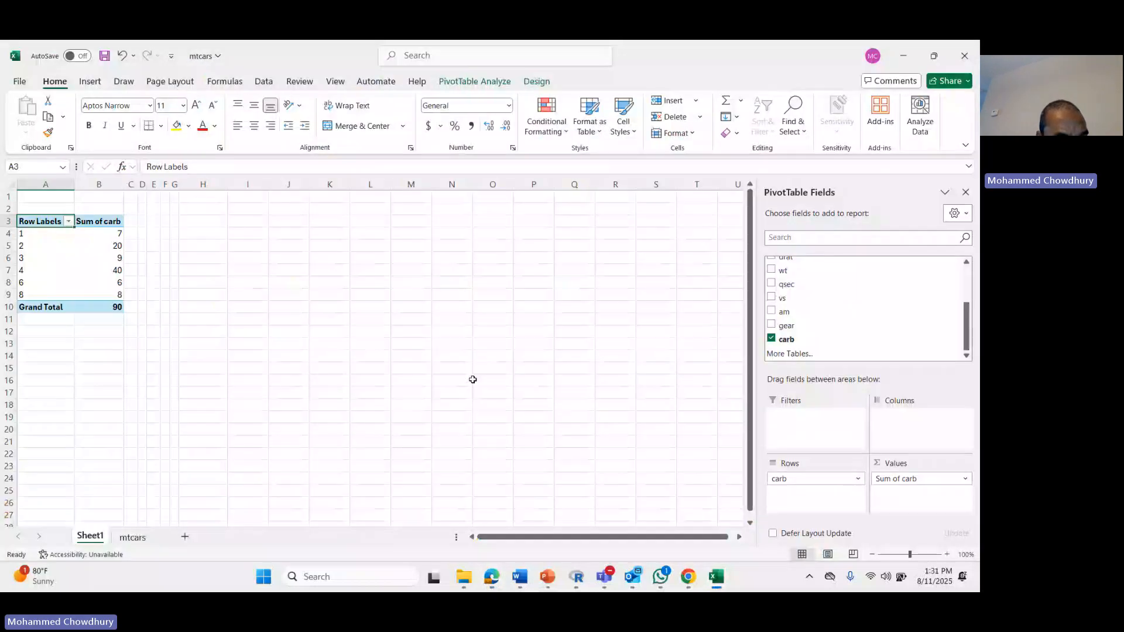
{"action": "key", "text": "alt+Tab"}
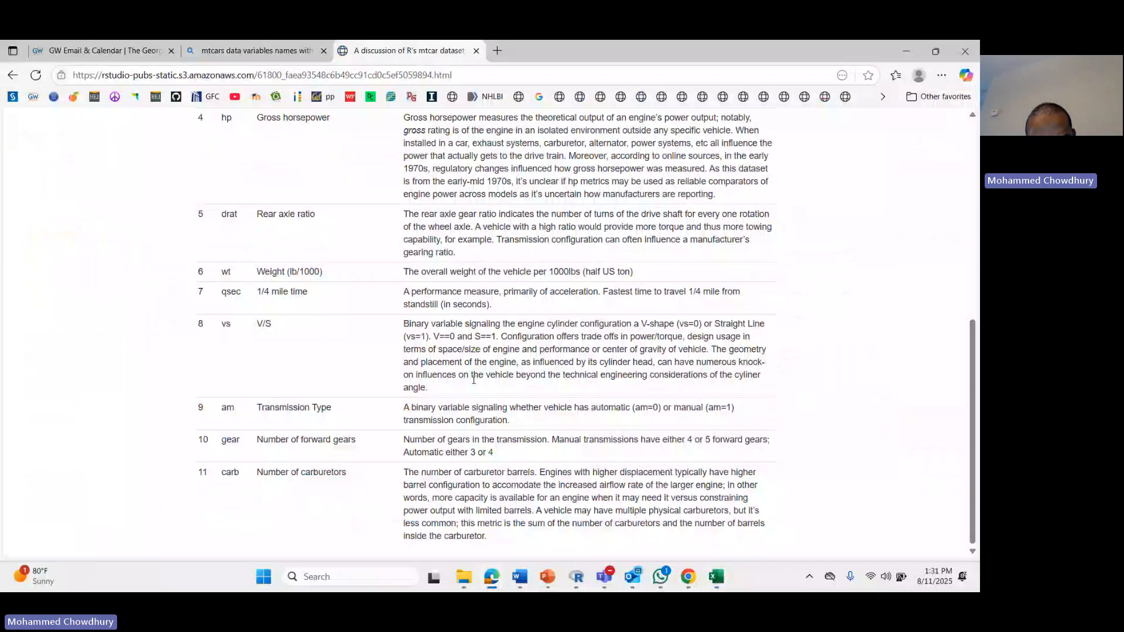
{"action": "key", "text": "alt+Tab"}
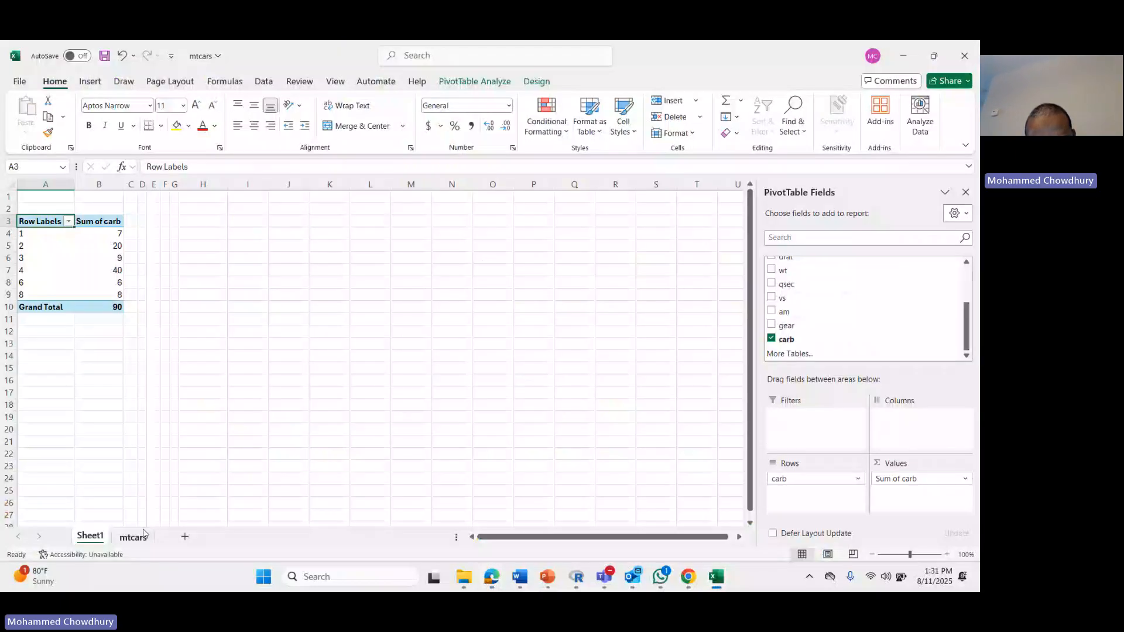
Check individual carb values down to the last row of the mtcars sheet against the carb description in the browser
{"action": "left_click", "coordinate": [136, 536]}
{"action": "left_click", "coordinate": [448, 306]}
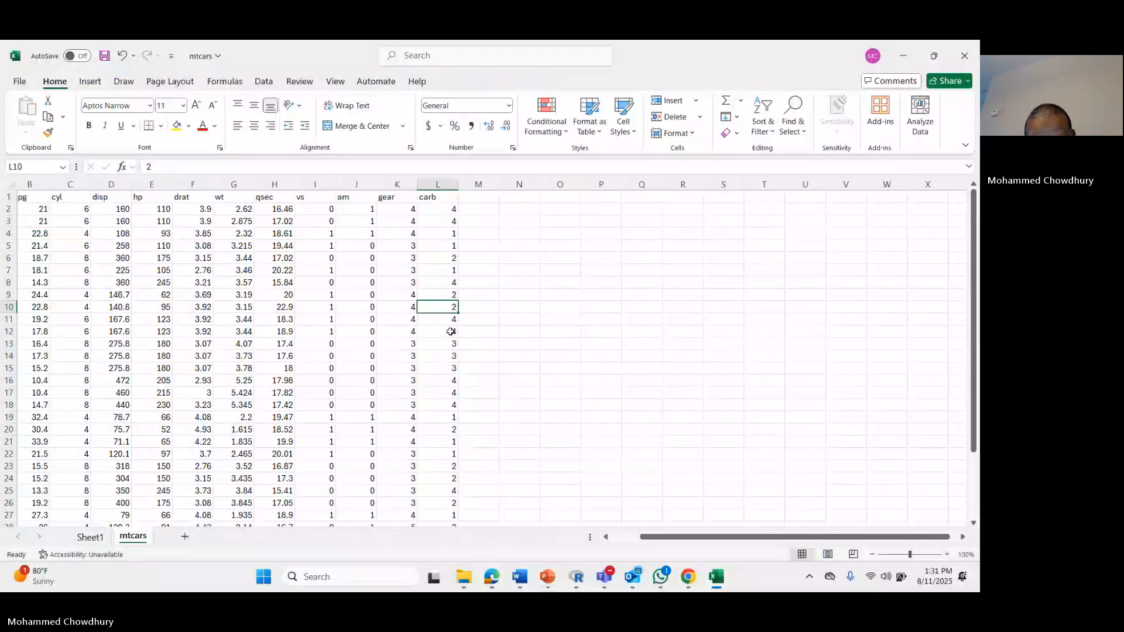
{"action": "left_click", "coordinate": [452, 429]}
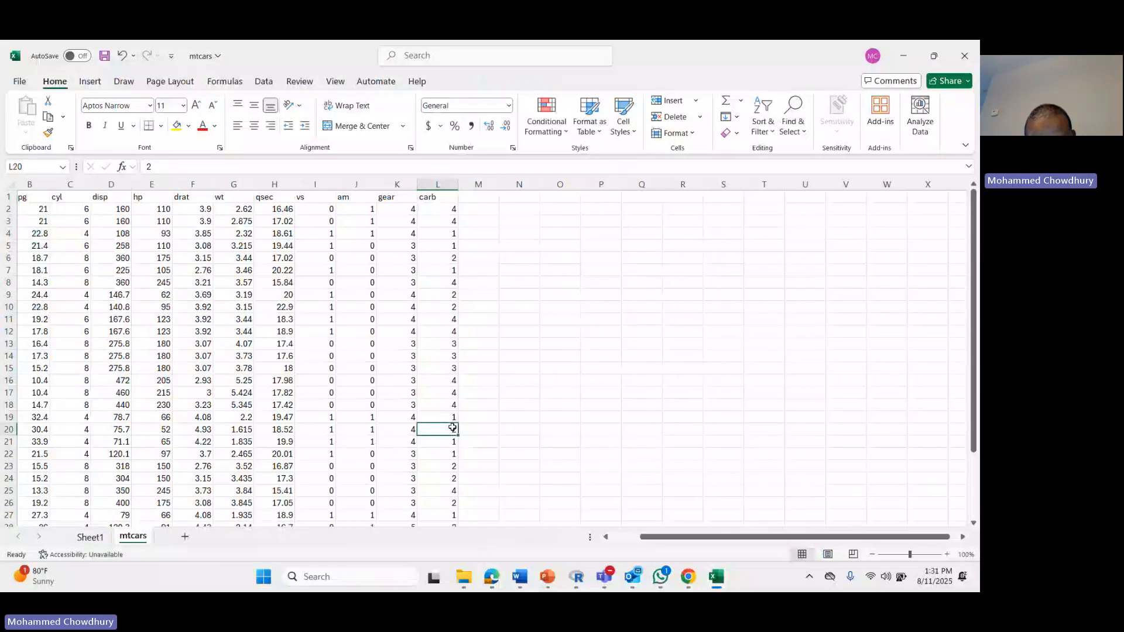
{"action": "left_click", "coordinate": [450, 466]}
{"action": "left_click", "coordinate": [451, 478]}
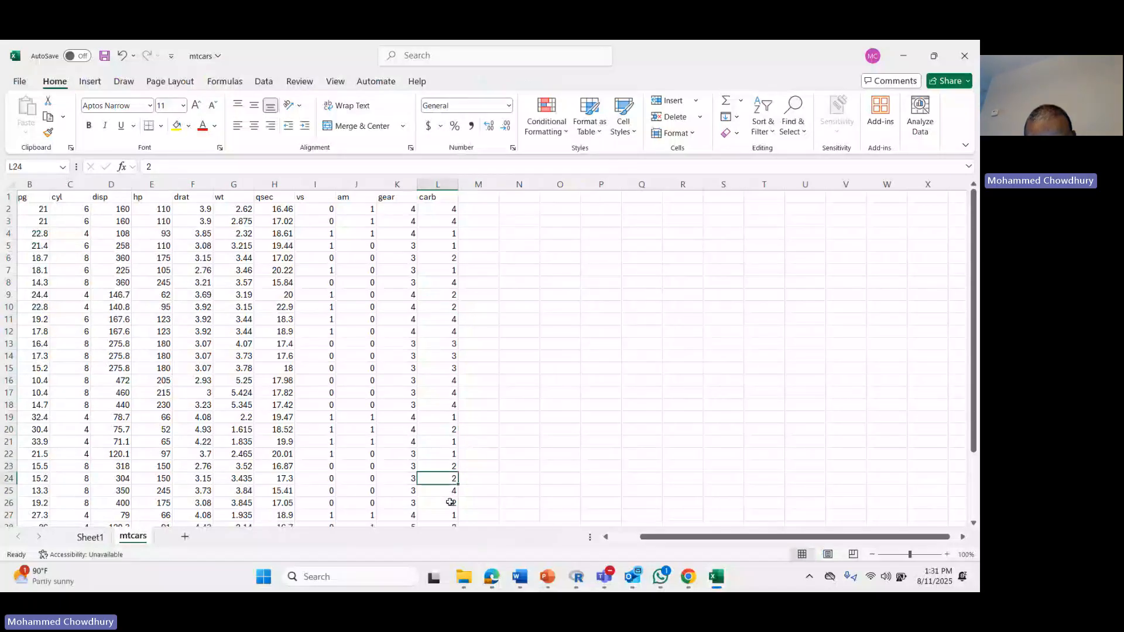
{"action": "left_click", "coordinate": [451, 503]}
{"action": "left_click", "coordinate": [451, 523]}
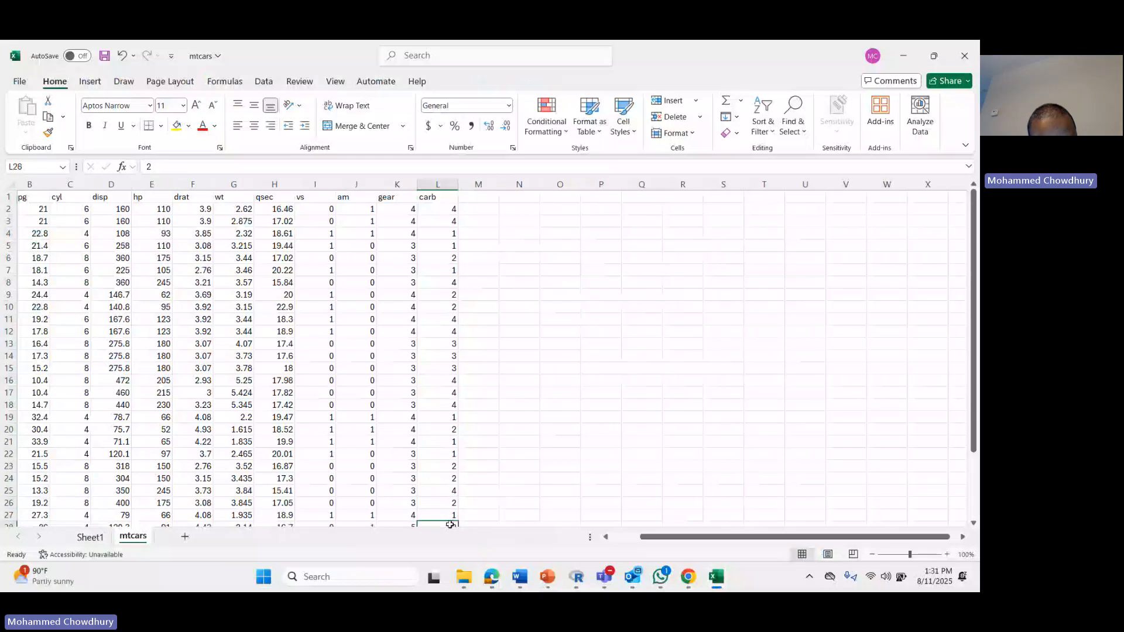
{"action": "scroll", "coordinate": [558, 427], "scroll_direction": "down", "scroll_amount": 1}
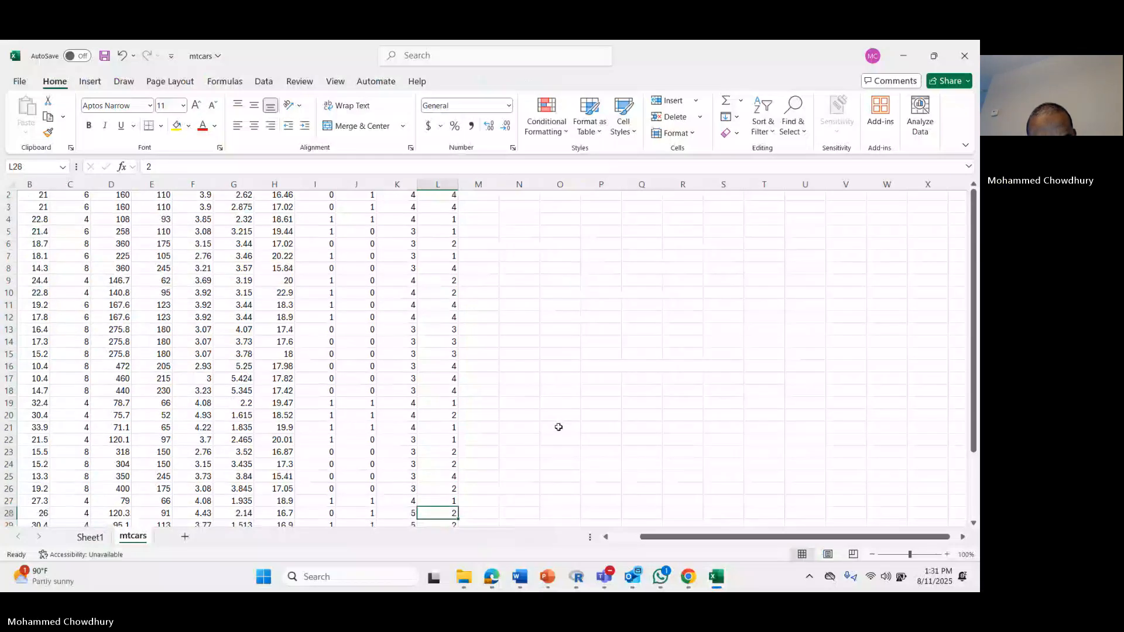
{"action": "scroll", "coordinate": [558, 428], "scroll_direction": "down", "scroll_amount": 3}
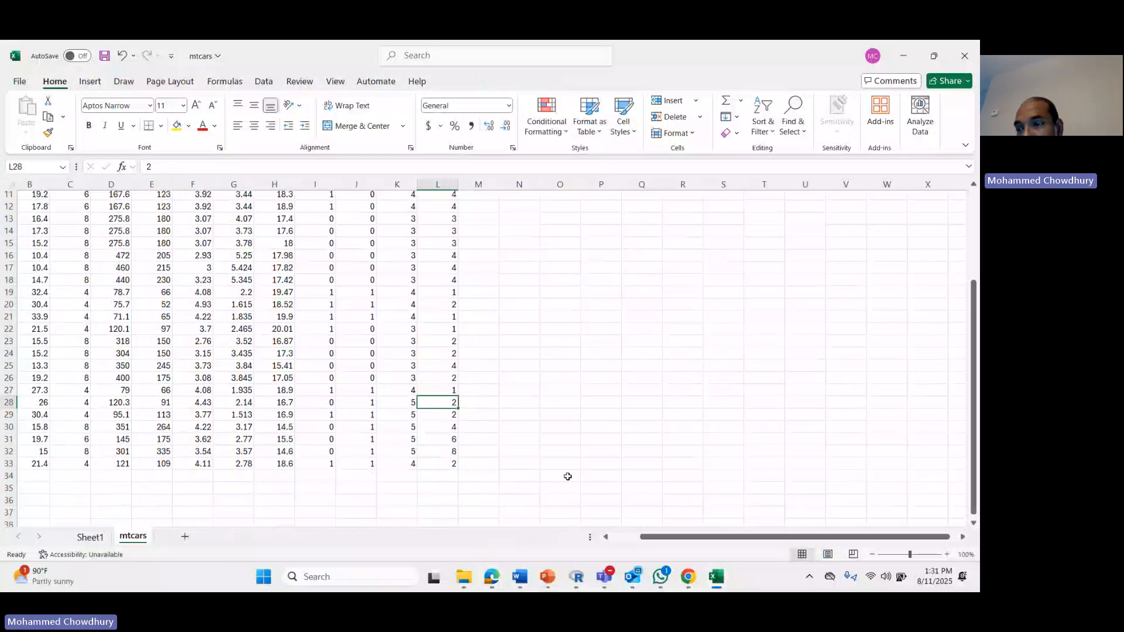
{"action": "key", "text": "alt+Tab"}
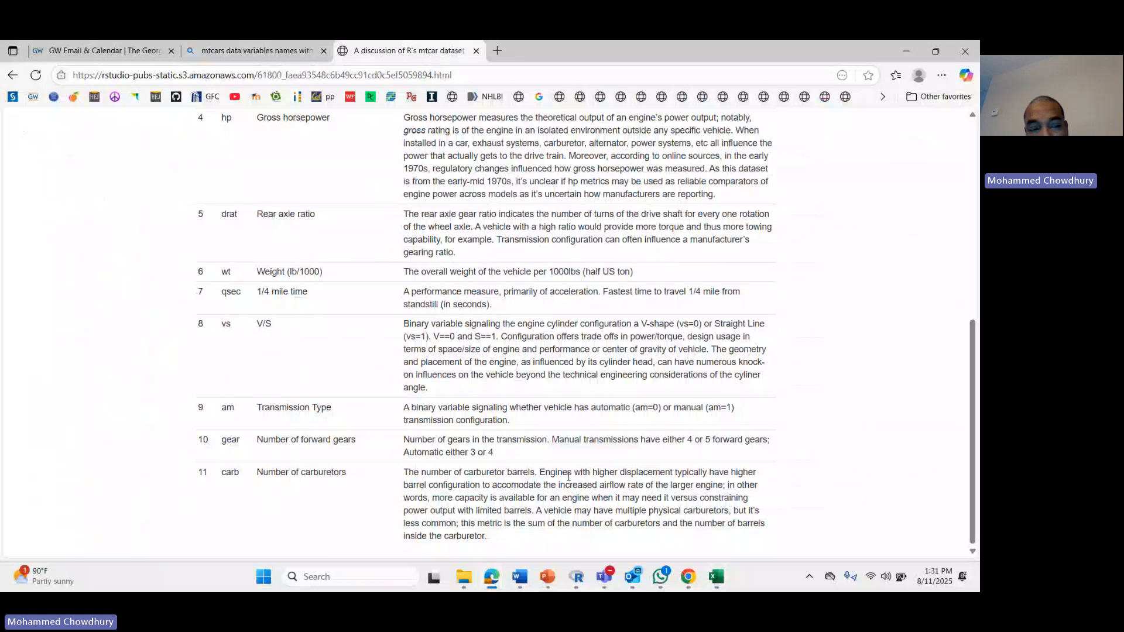
{"action": "key", "text": "alt+Tab"}
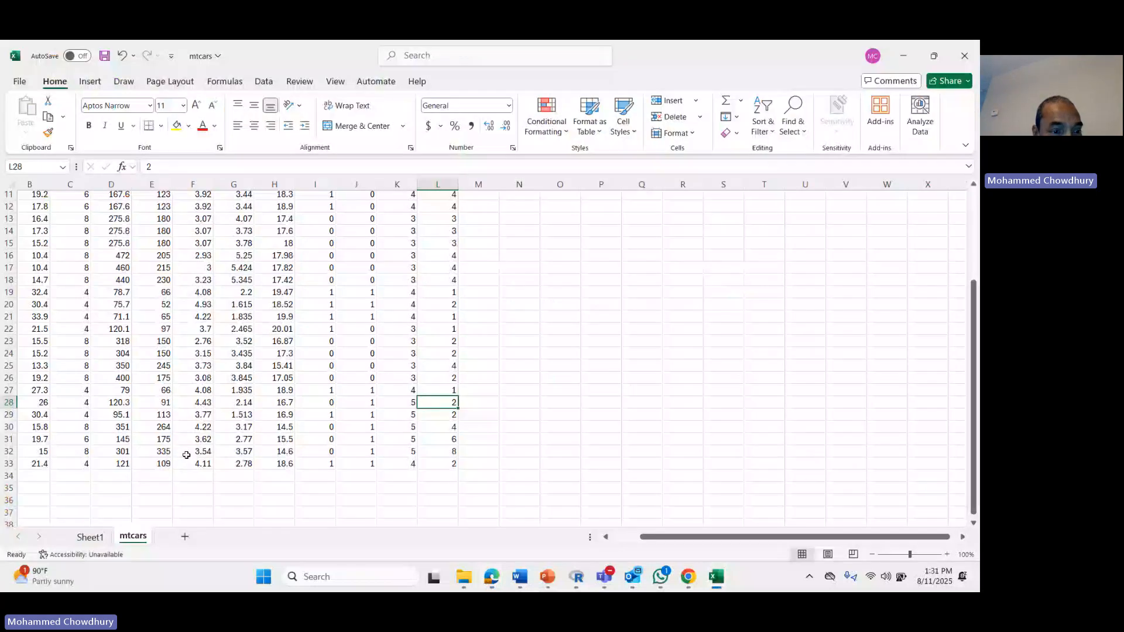
Close the PivotTable field list on Sheet1 and select the carb column from its header in L1 through L33 on the mtcars sheet
{"action": "key", "text": "ctrl+Page_Up"}
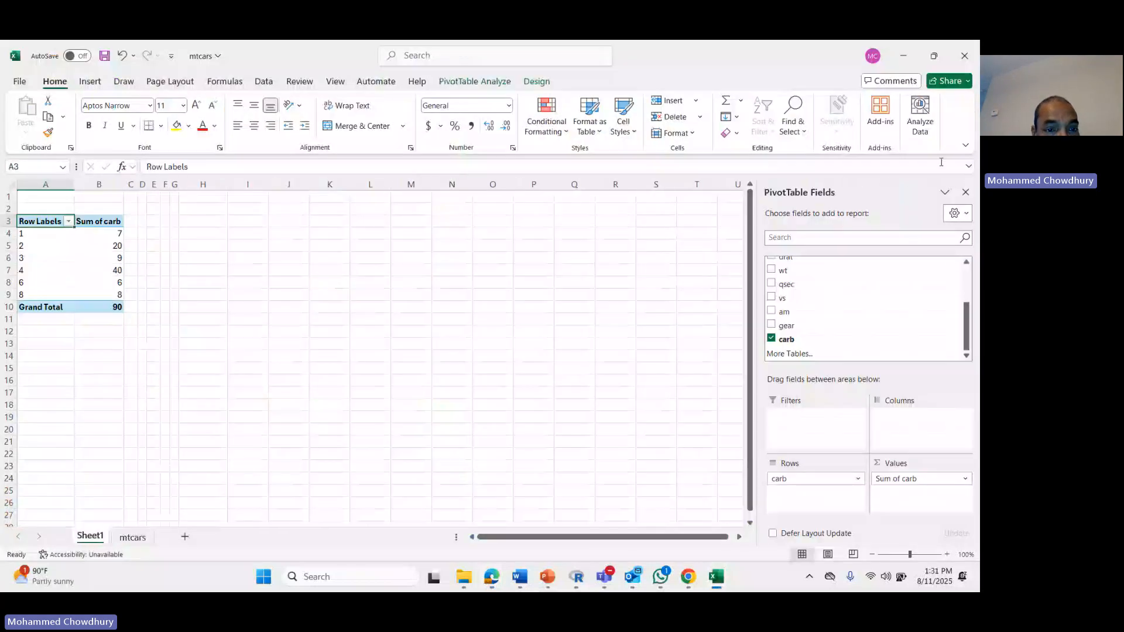
{"action": "left_click", "coordinate": [965, 192]}
{"action": "left_click", "coordinate": [133, 537]}
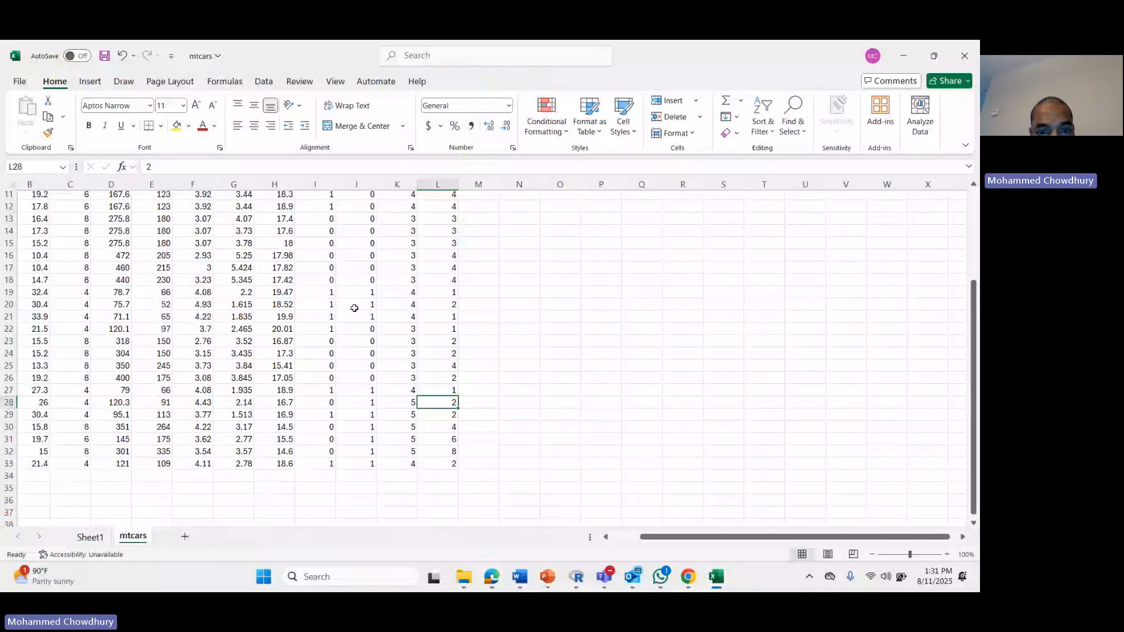
{"action": "scroll", "coordinate": [428, 225], "scroll_direction": "up", "scroll_amount": 3}
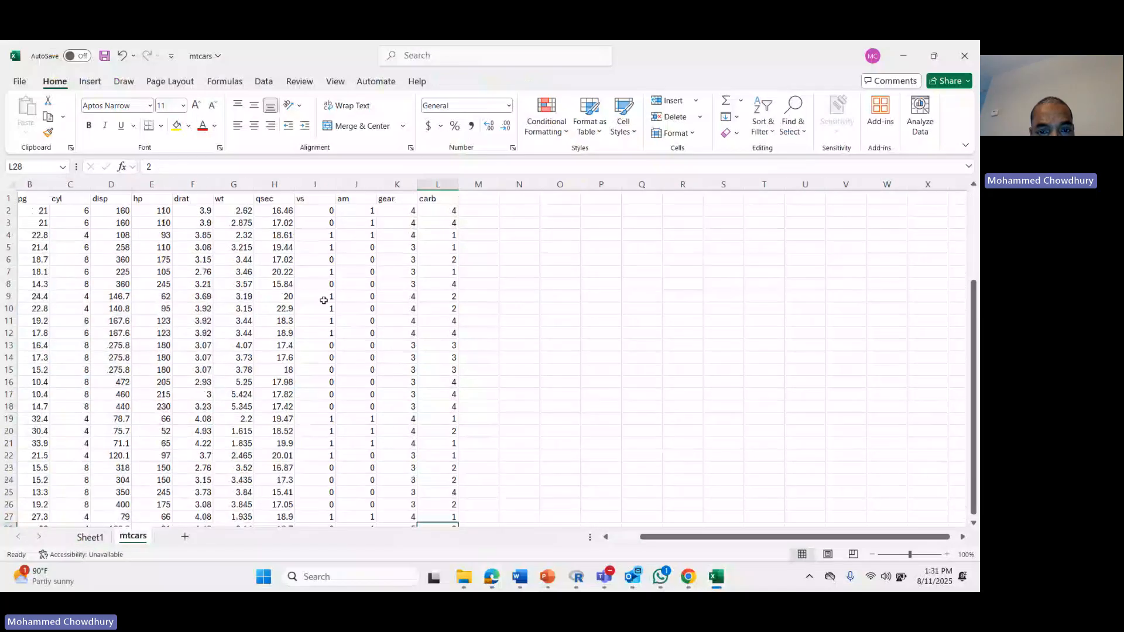
{"action": "left_click", "coordinate": [438, 184]}
{"action": "left_click", "coordinate": [439, 199]}
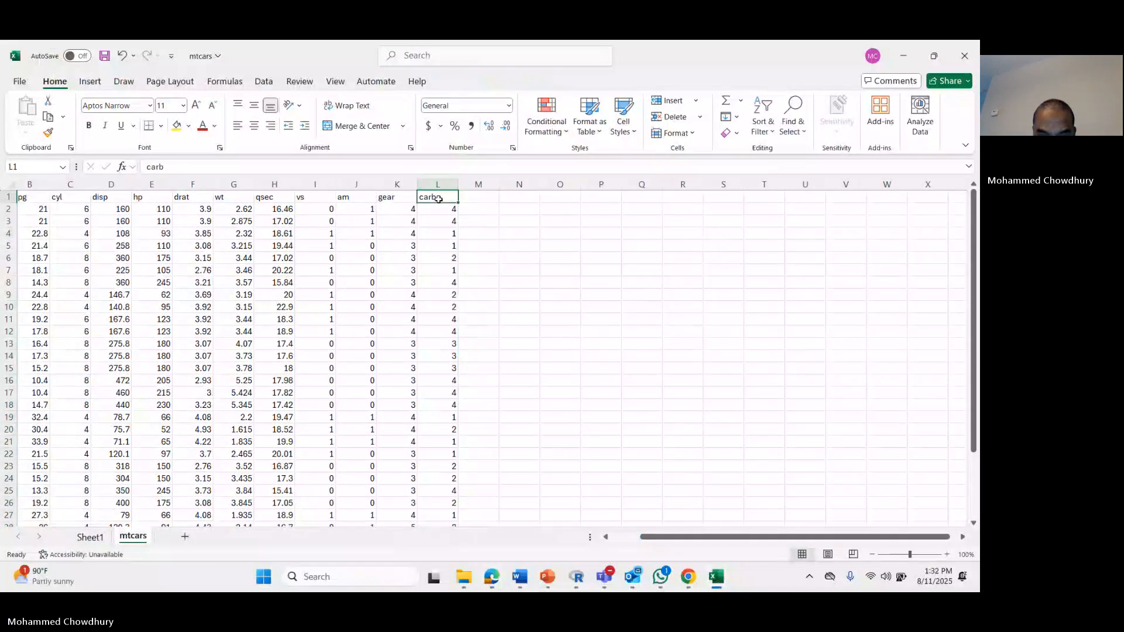
{"action": "key", "text": "ctrl+shift+Down"}
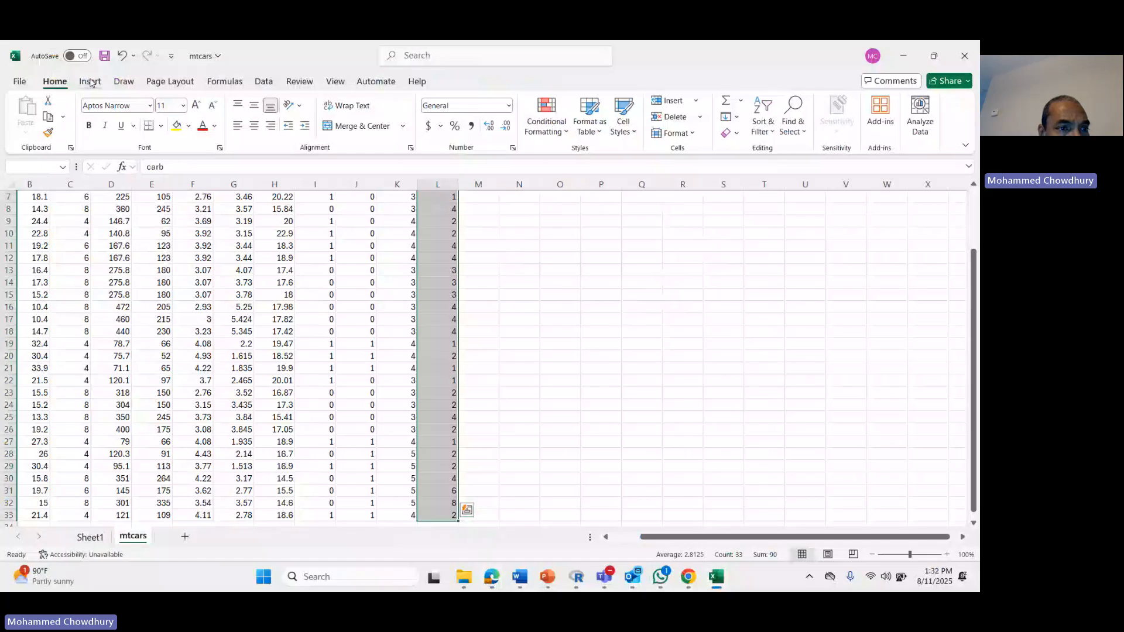
{"action": "left_click", "coordinate": [91, 83]}
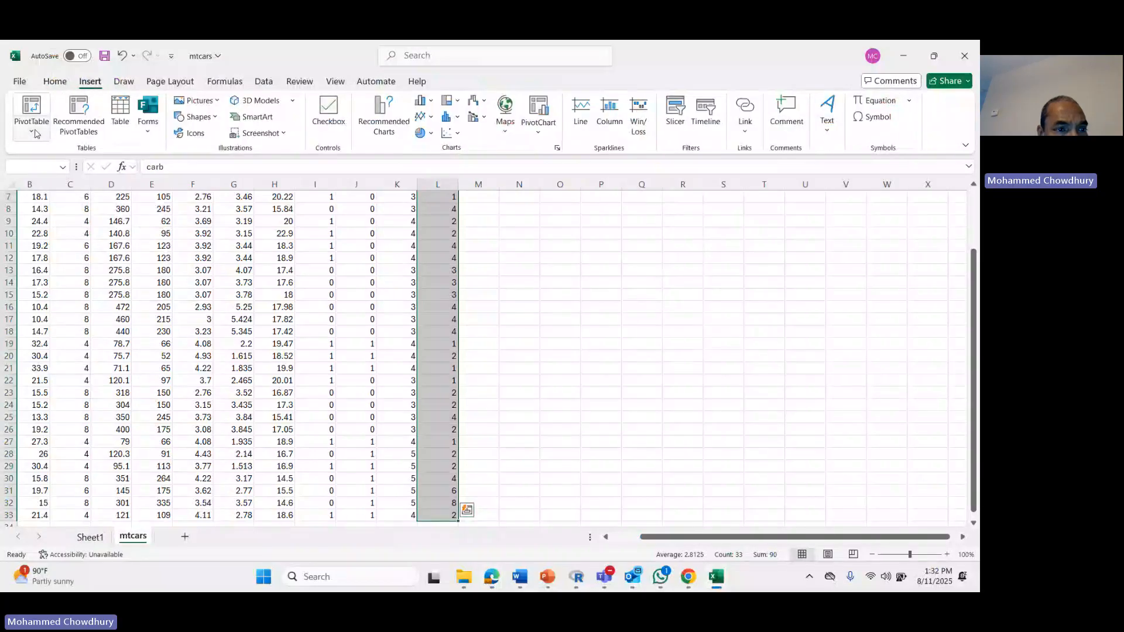
{"action": "left_click", "coordinate": [121, 108]}
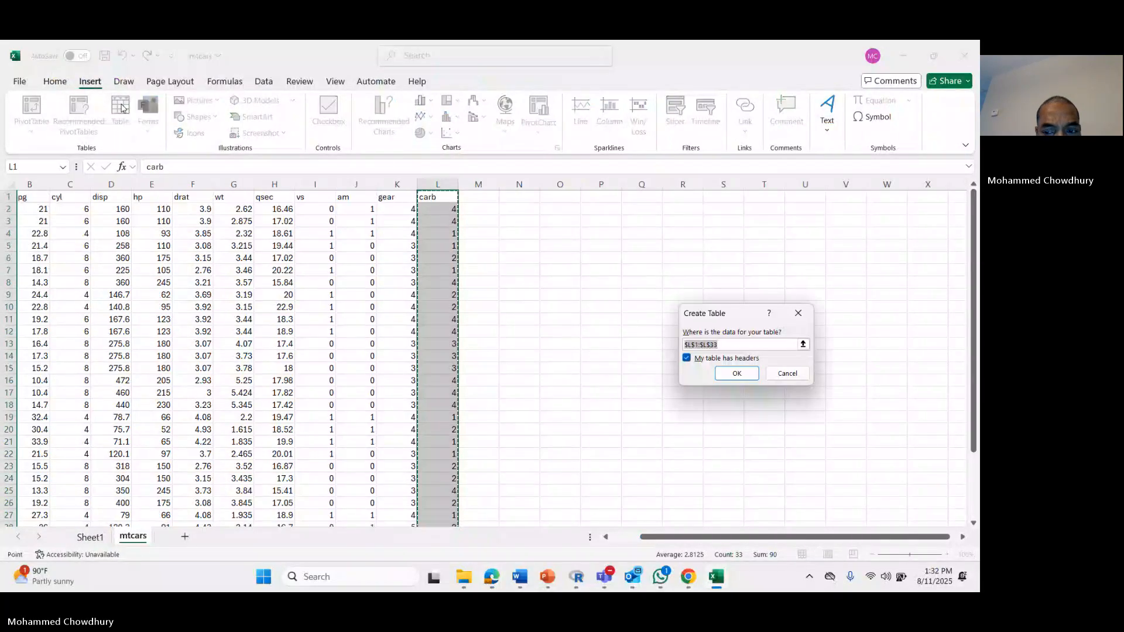
{"action": "left_click", "coordinate": [783, 375]}
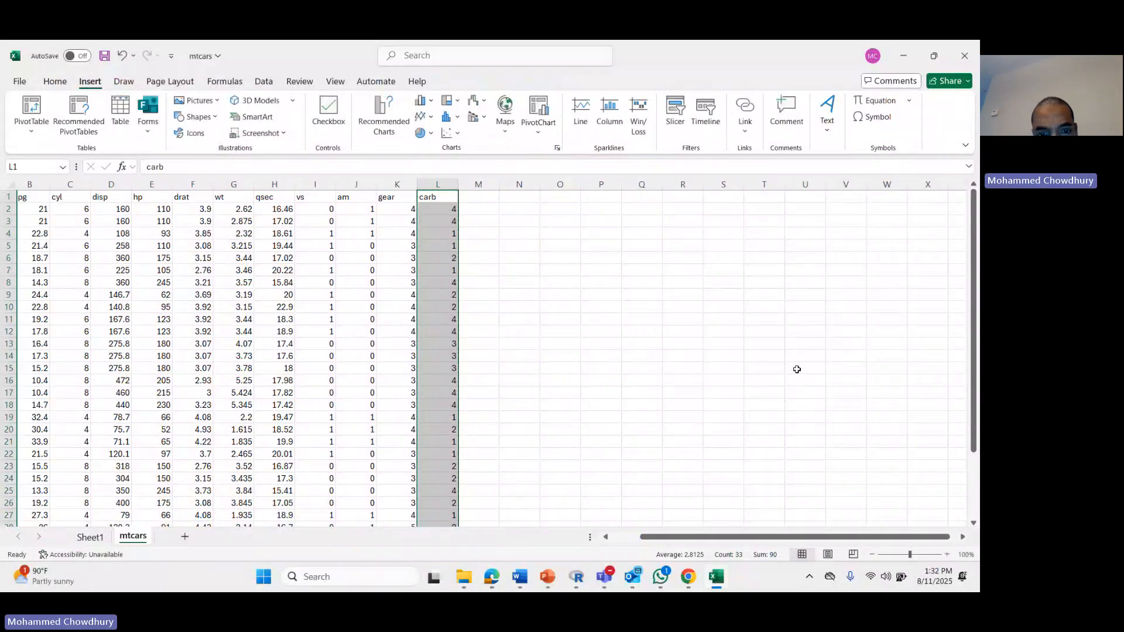
Browse the recommended PivotTables, change the source data to the carb values starting at L2 and insert a blank PivotTable
{"action": "left_click", "coordinate": [80, 113]}
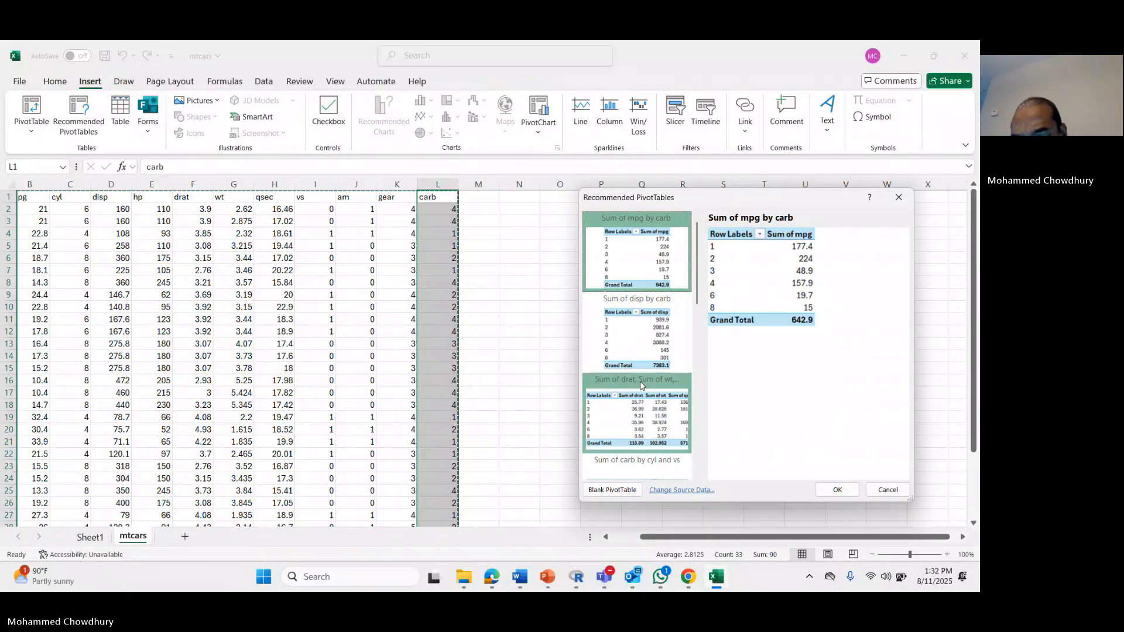
{"action": "scroll", "coordinate": [640, 381], "scroll_direction": "down", "scroll_amount": 5}
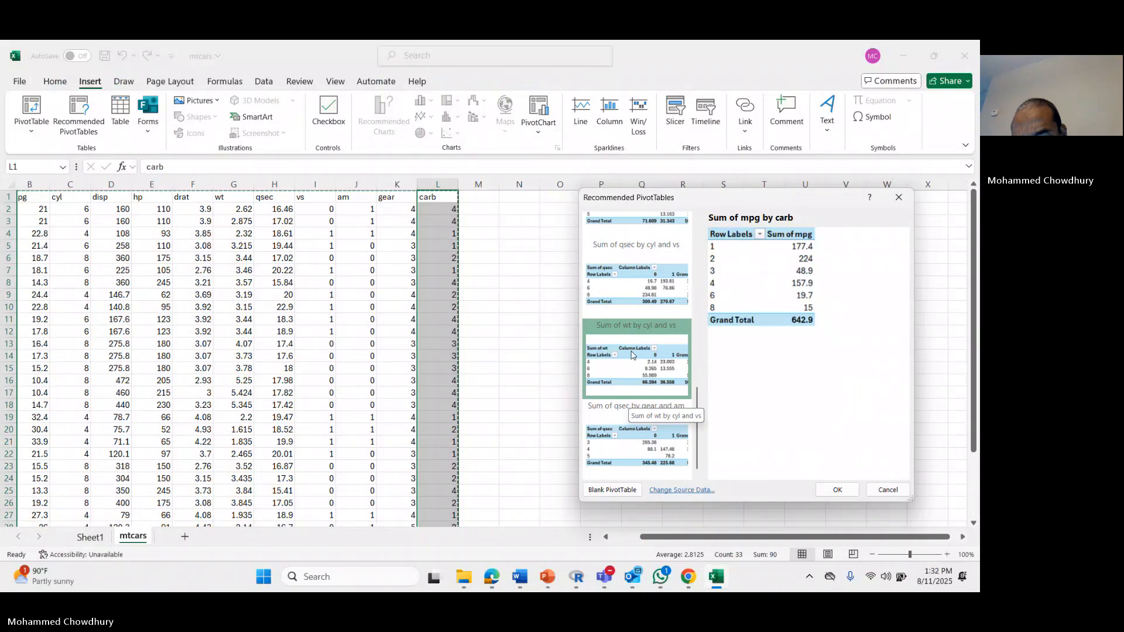
{"action": "left_click", "coordinate": [667, 495]}
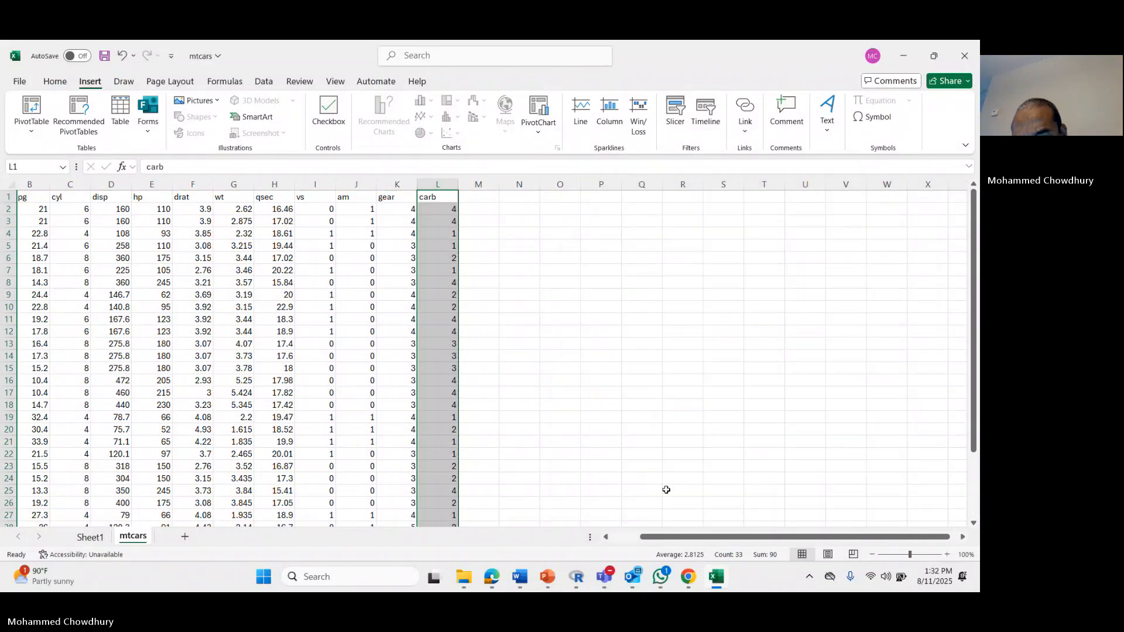
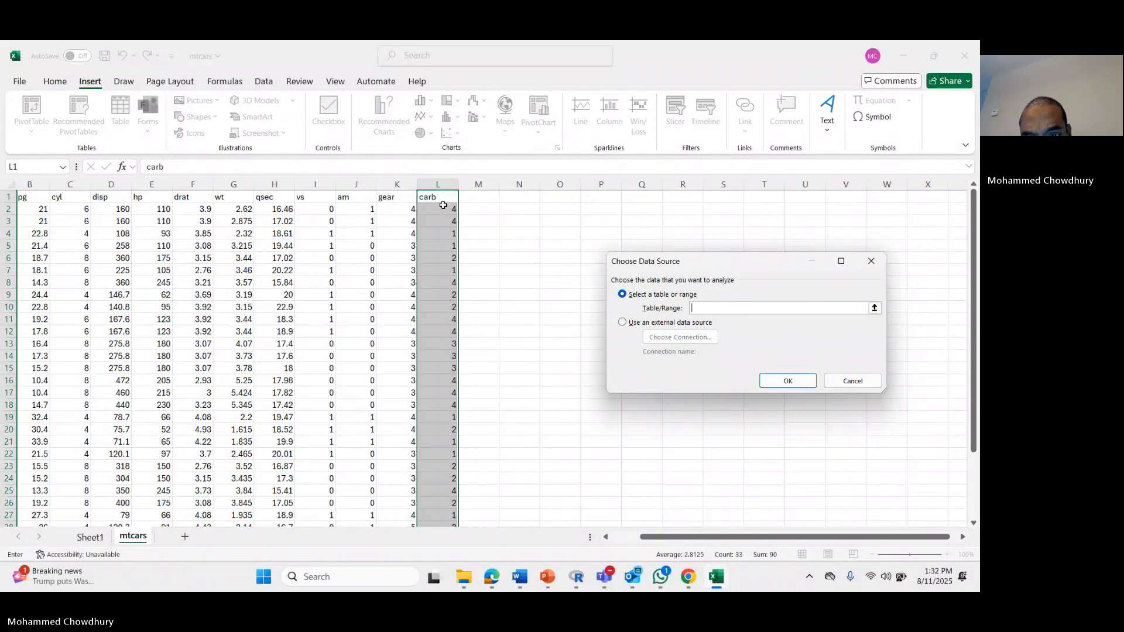
{"action": "left_click", "coordinate": [443, 205]}
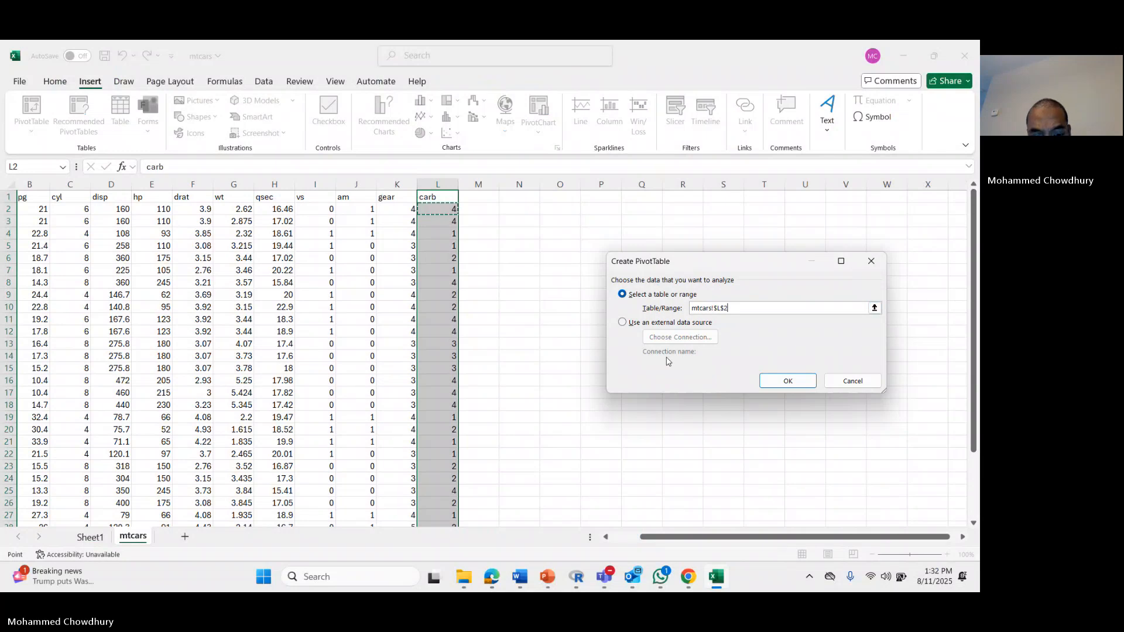
{"action": "left_click", "coordinate": [785, 381]}
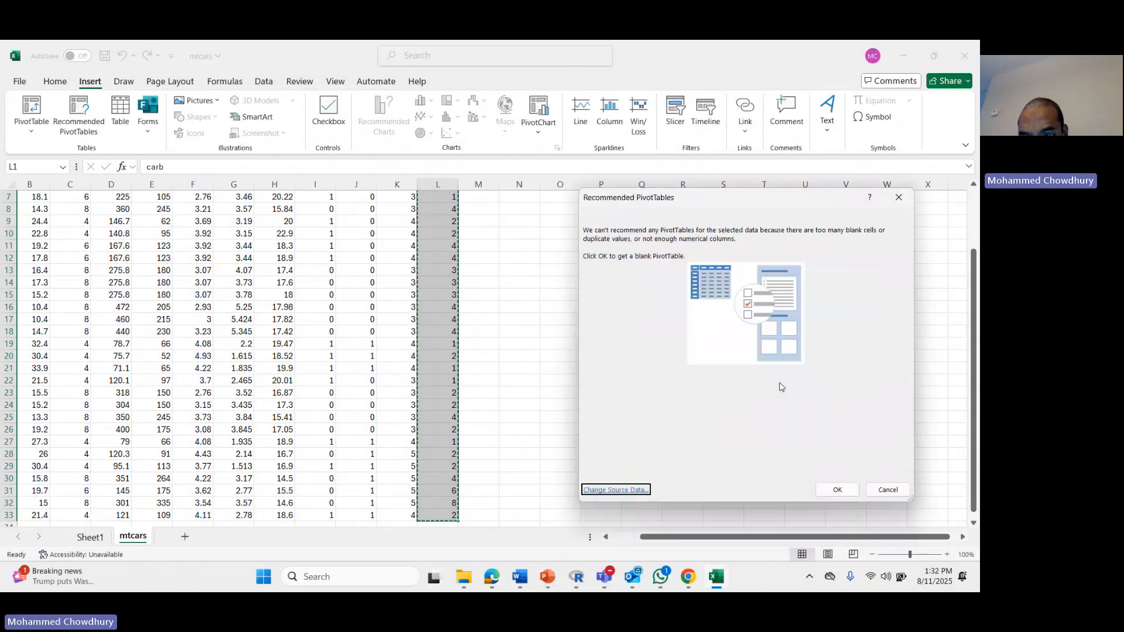
{"action": "left_click", "coordinate": [837, 489]}
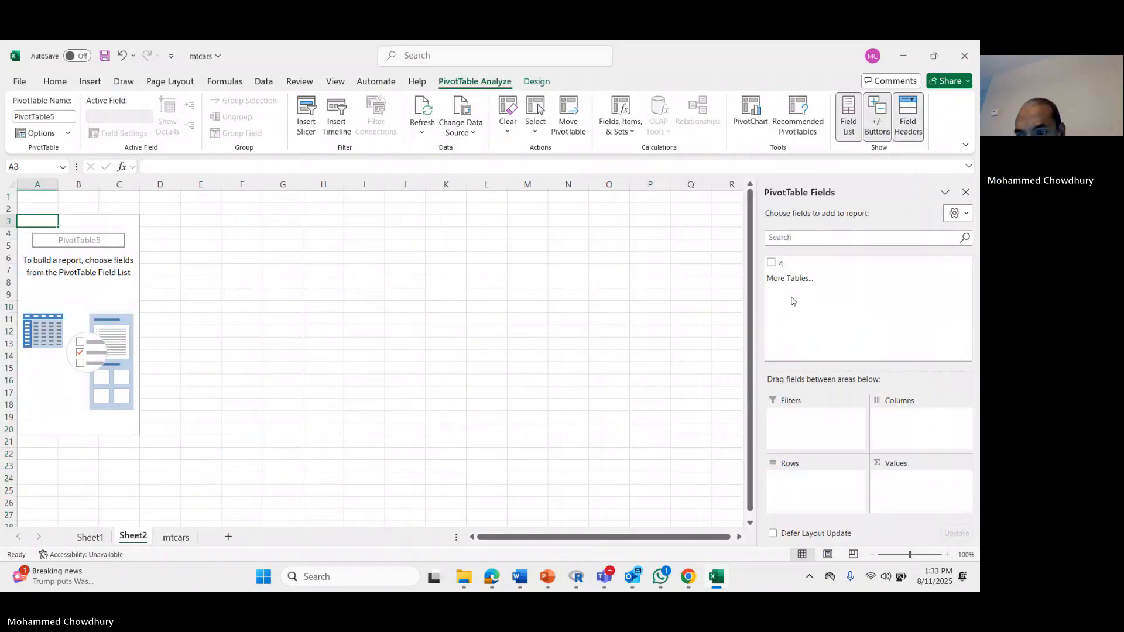
Add the field named 4 to the new PivotTable as a summed value, without creating a PivotTable from more tables
{"action": "left_click", "coordinate": [772, 263]}
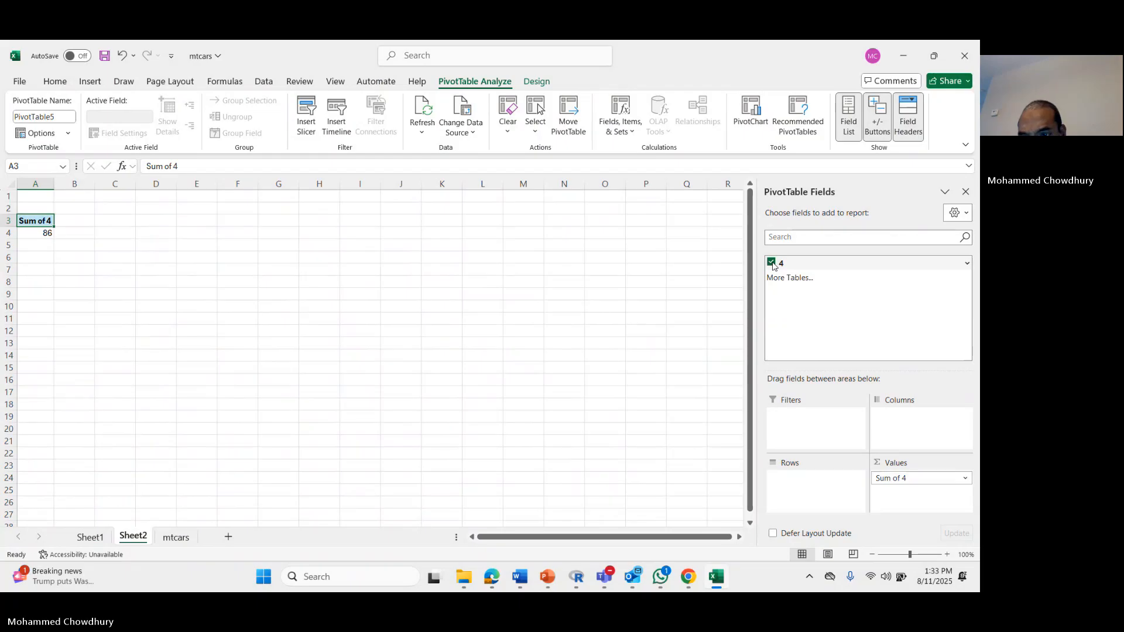
{"action": "left_click", "coordinate": [788, 278]}
{"action": "left_click", "coordinate": [859, 366]}
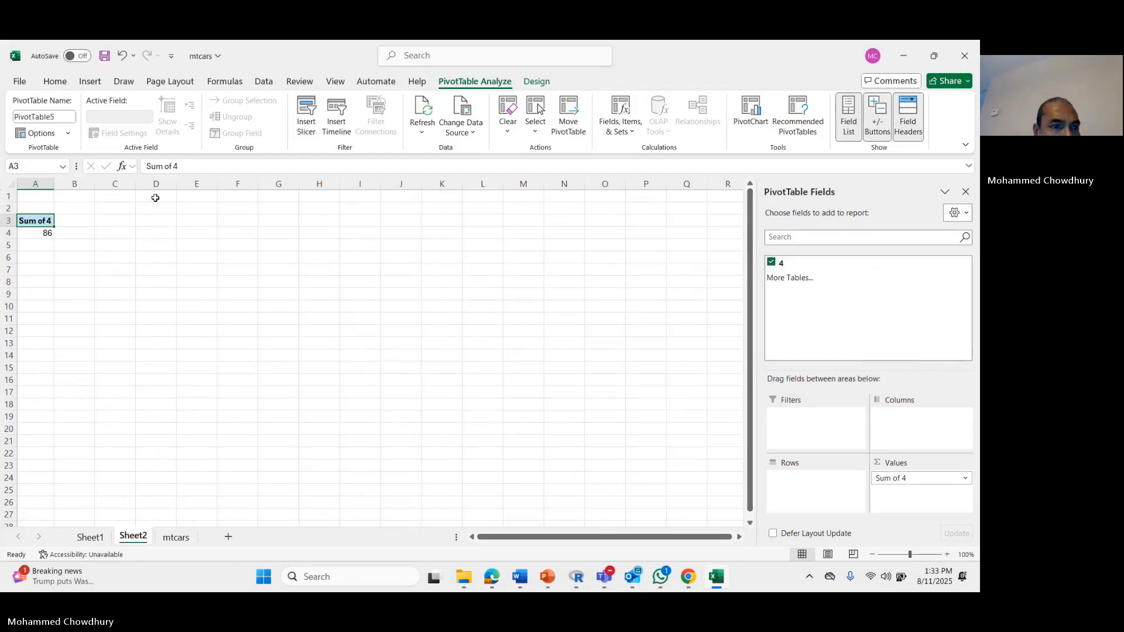
Return to the mtcars sheet and insert a blank PivotTable from the full mtcars data
{"action": "left_click", "coordinate": [176, 538]}
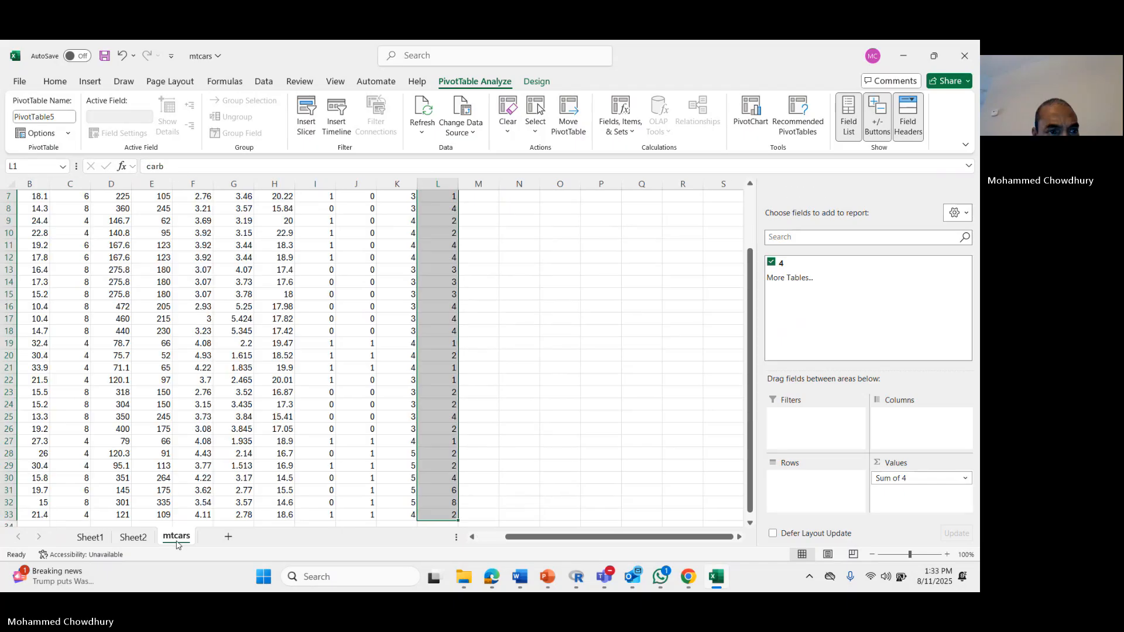
{"action": "scroll", "coordinate": [602, 301], "scroll_direction": "up", "scroll_amount": 2}
{"action": "scroll", "coordinate": [603, 301], "scroll_direction": "left", "scroll_amount": 1}
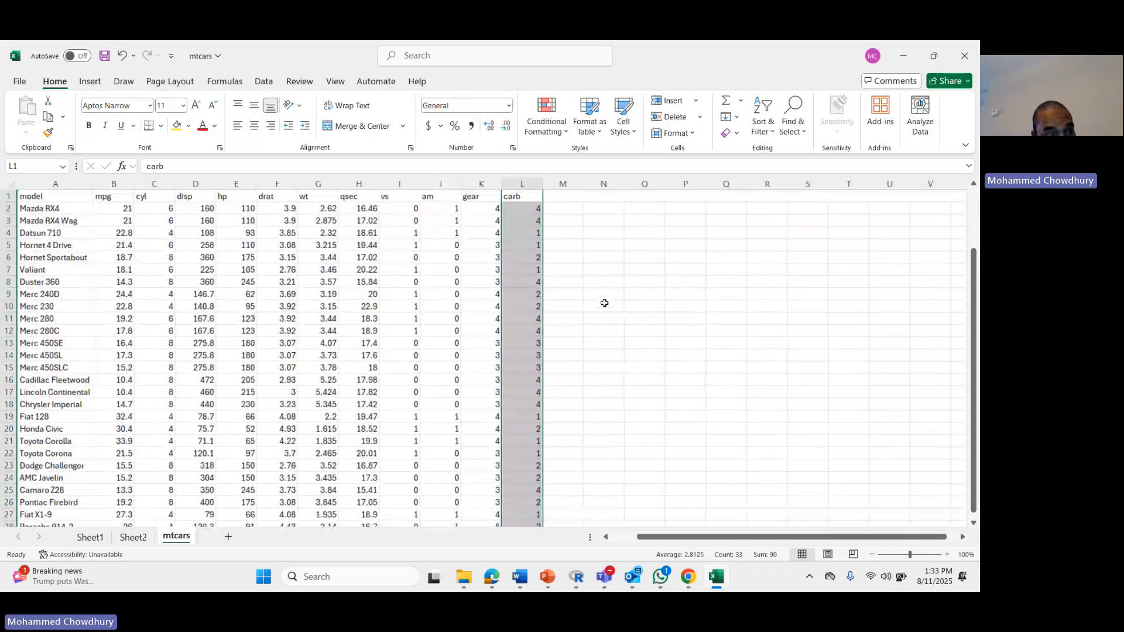
{"action": "left_click", "coordinate": [89, 81]}
{"action": "left_click", "coordinate": [69, 112]}
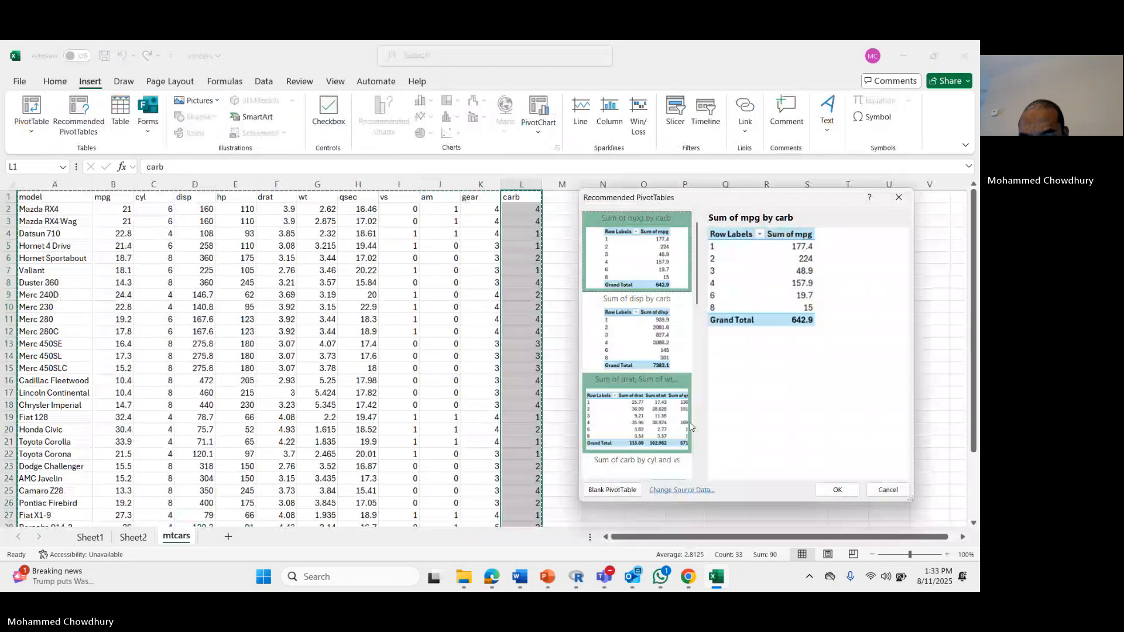
{"action": "left_click", "coordinate": [598, 489]}
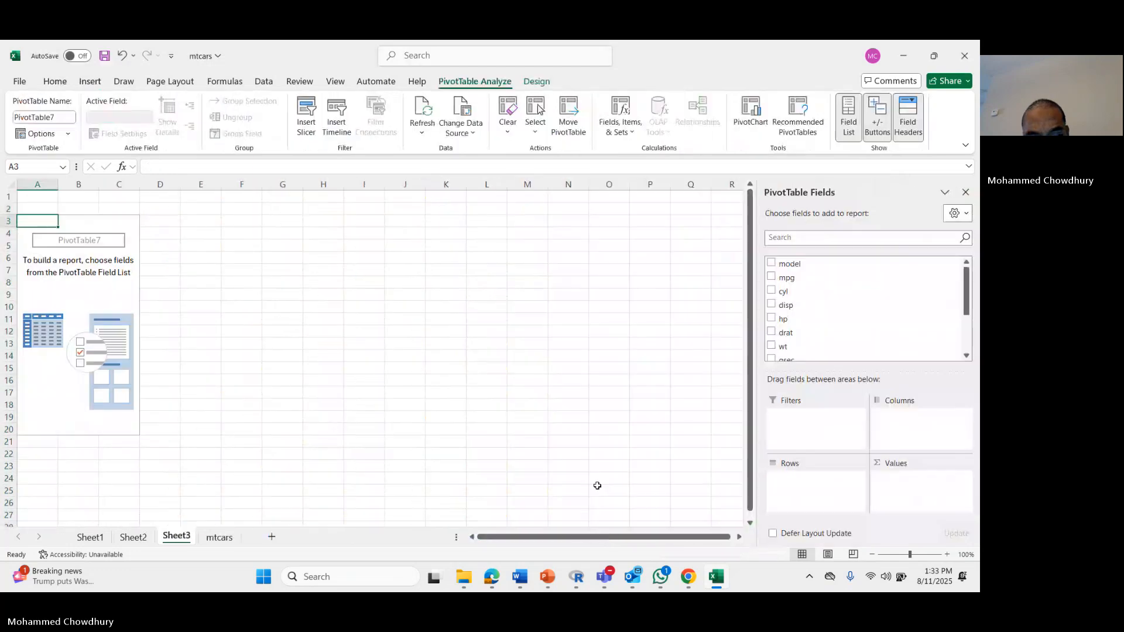
Try cyl as a summed value in the new PivotTable and remove the field again
{"action": "left_click", "coordinate": [771, 291]}
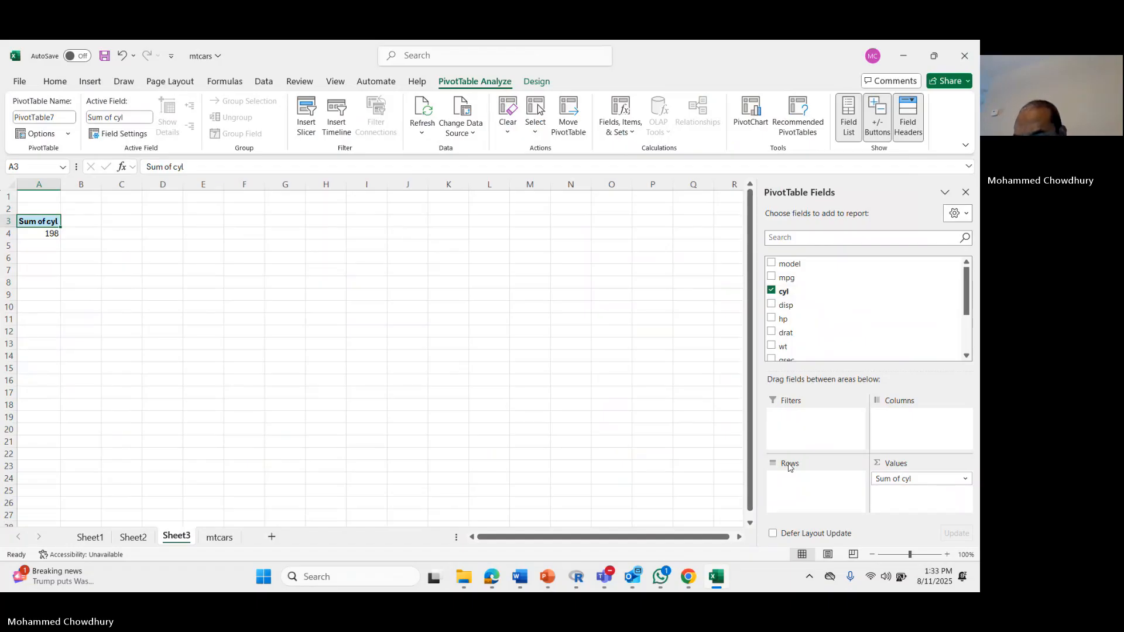
{"action": "left_click", "coordinate": [906, 480]}
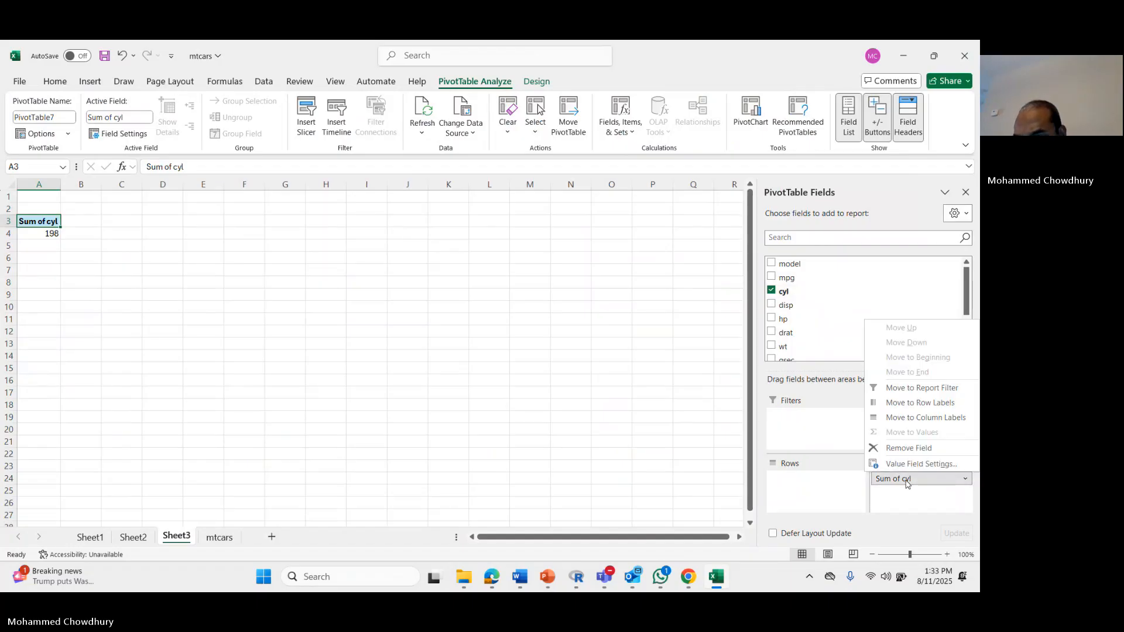
{"action": "left_click", "coordinate": [771, 291]}
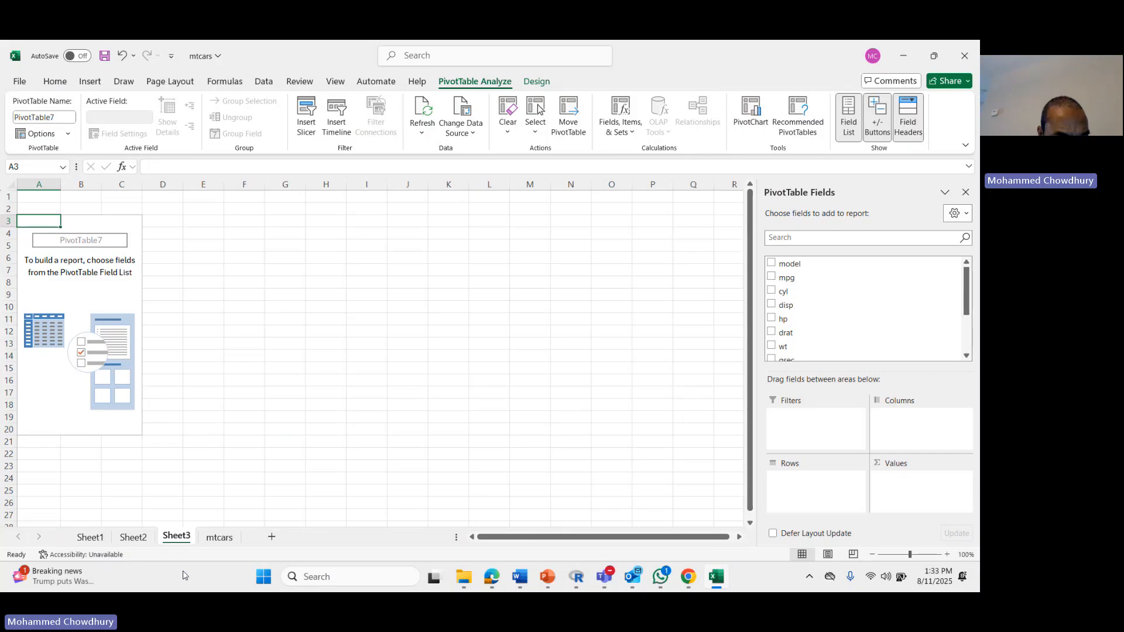
Return to the mtcars sheet and insert a blank PivotTable from the vs column on a new worksheet
{"action": "left_click", "coordinate": [213, 537]}
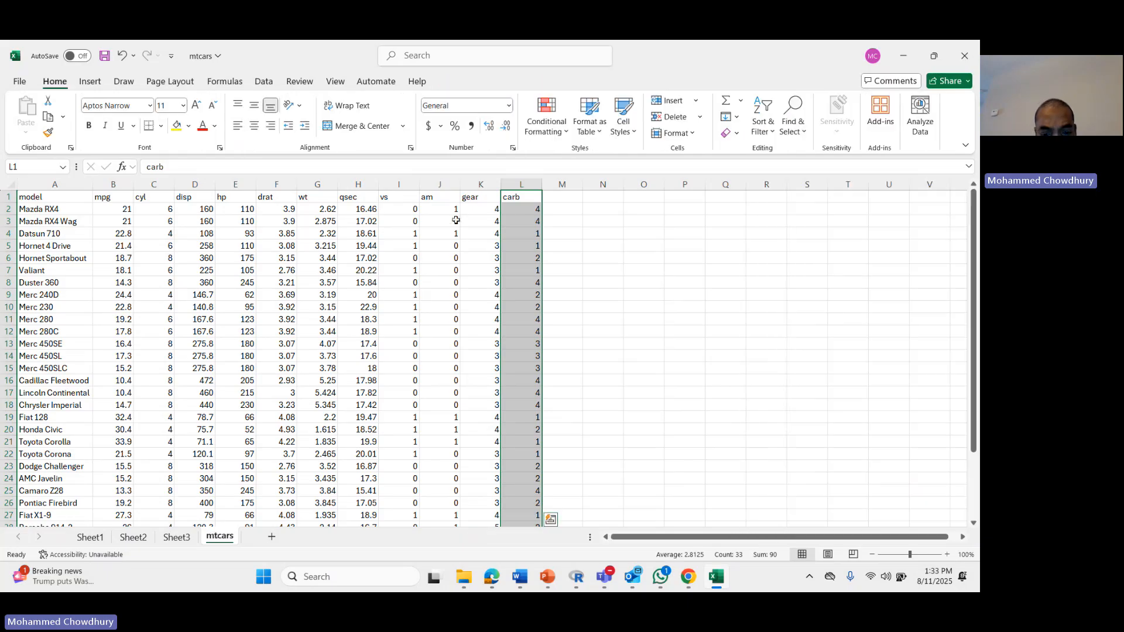
{"action": "left_click", "coordinate": [416, 232]}
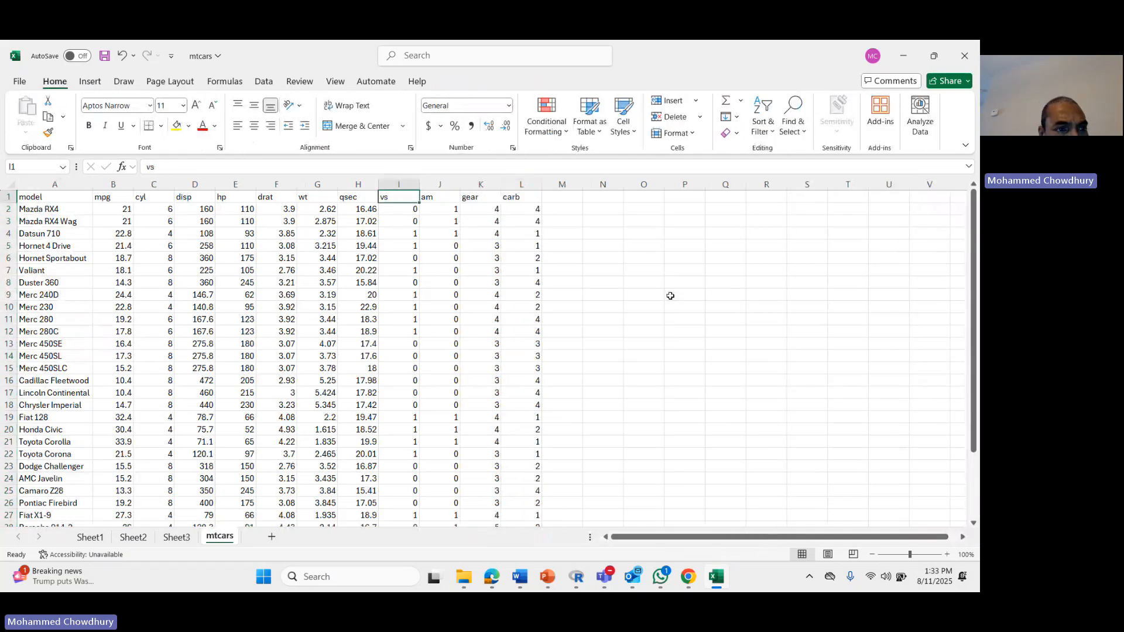
{"action": "left_click", "coordinate": [399, 184]}
{"action": "left_click", "coordinate": [89, 81]}
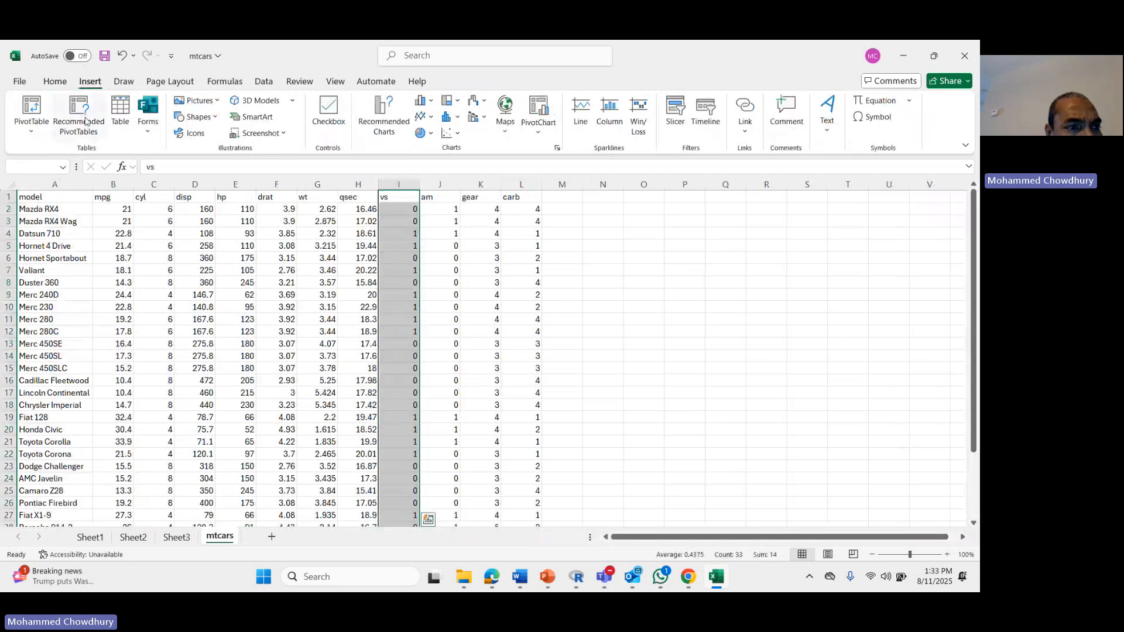
{"action": "left_click", "coordinate": [32, 128]}
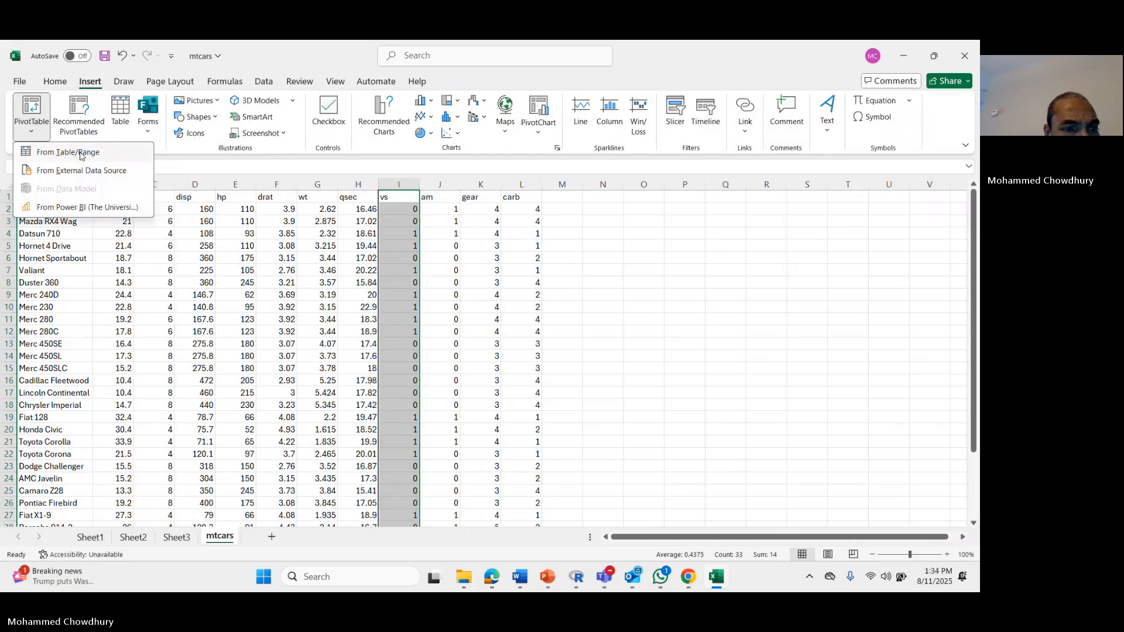
{"action": "left_click", "coordinate": [80, 152]}
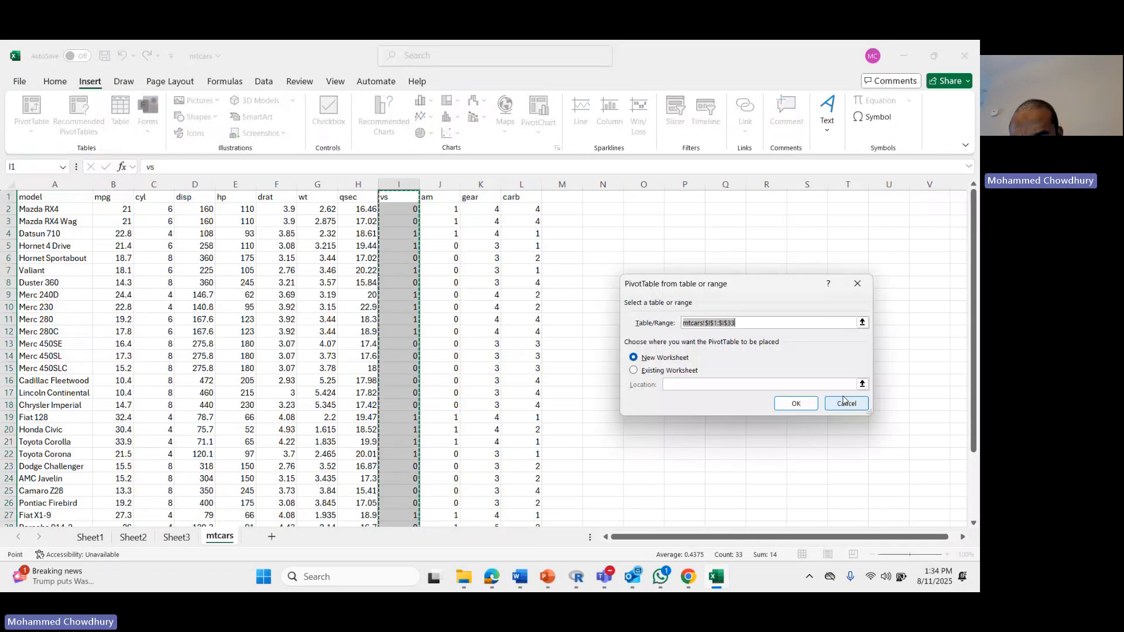
{"action": "left_click", "coordinate": [800, 404]}
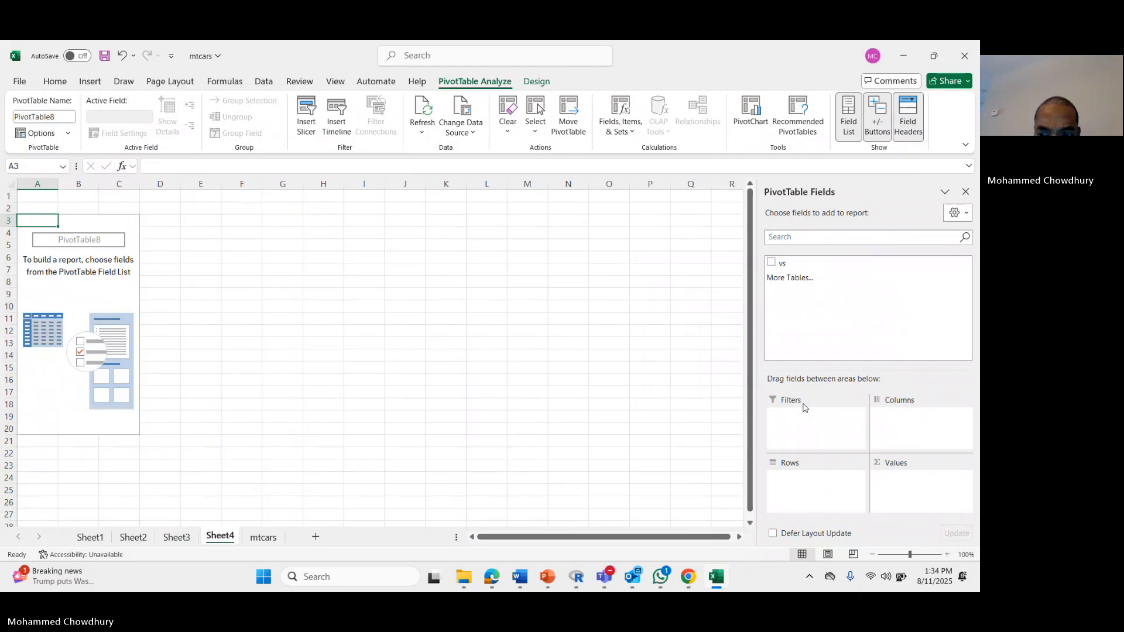
Add vs to the new PivotTable both as a summed value and as row labels
{"action": "left_click", "coordinate": [771, 262]}
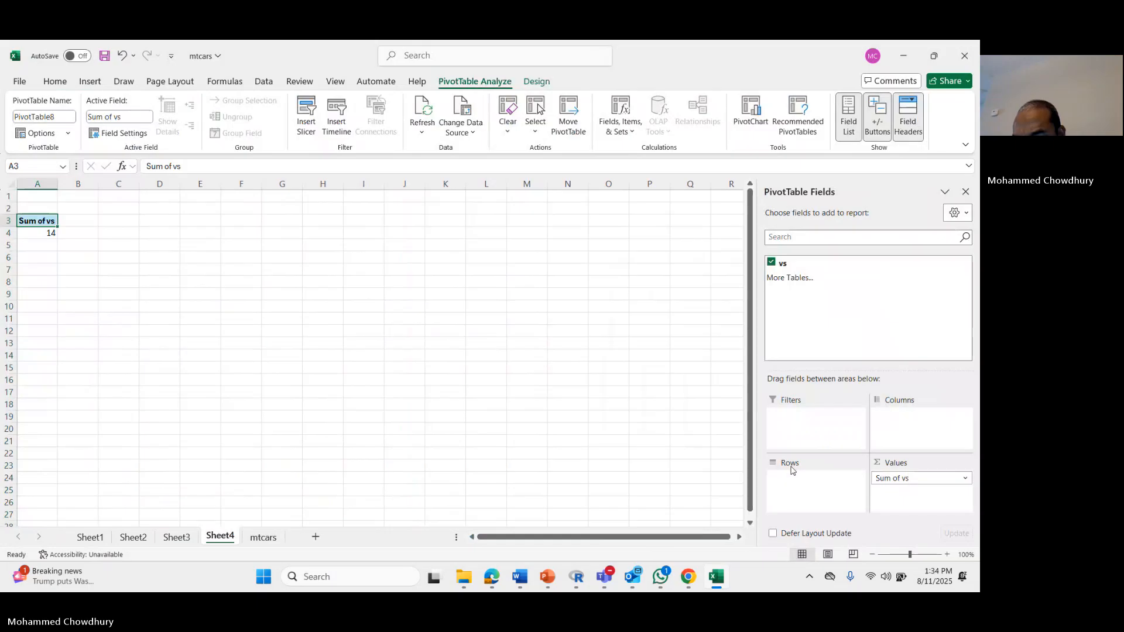
{"action": "left_click", "coordinate": [784, 271]}
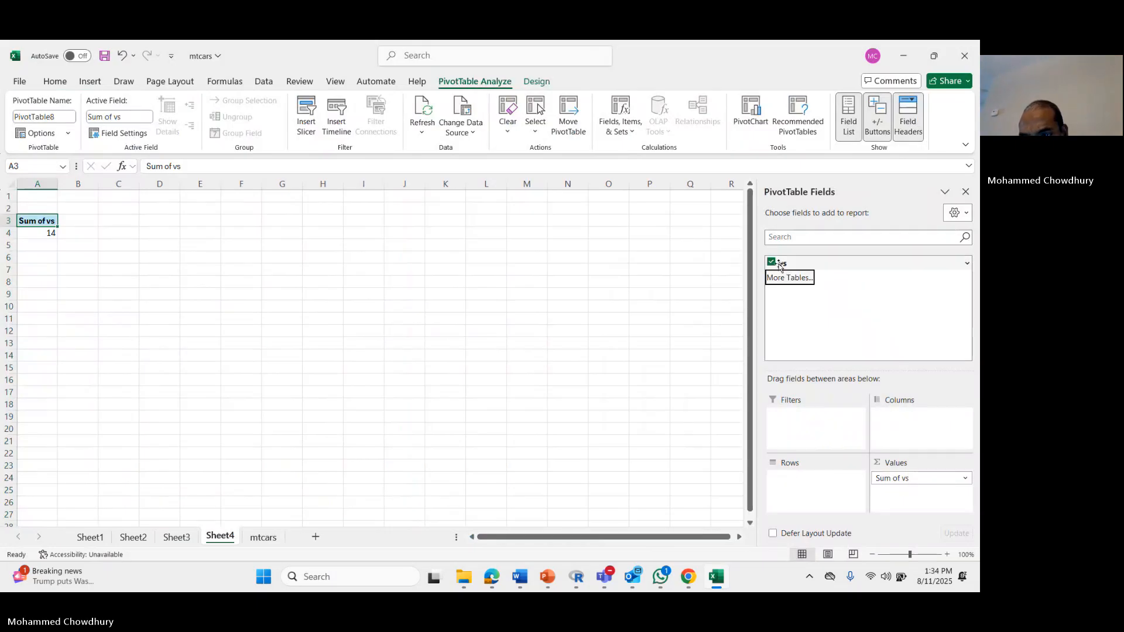
{"action": "left_click_drag", "start_coordinate": [779, 266], "coordinate": [797, 484]}
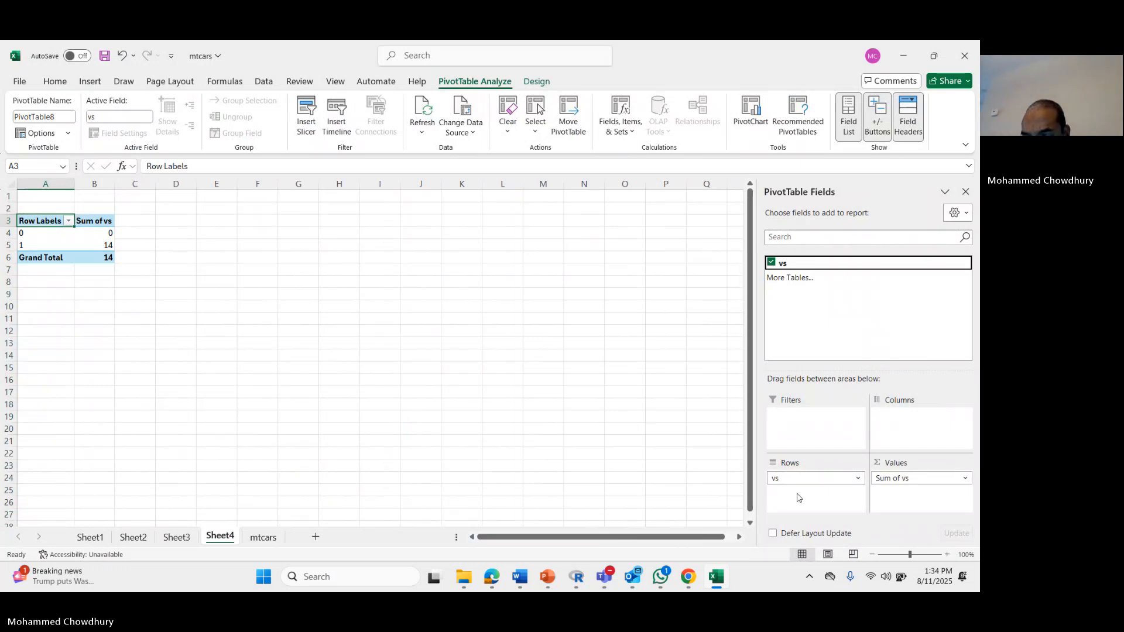
Move the vs field from the row labels to the column labels
{"action": "left_click", "coordinate": [918, 480]}
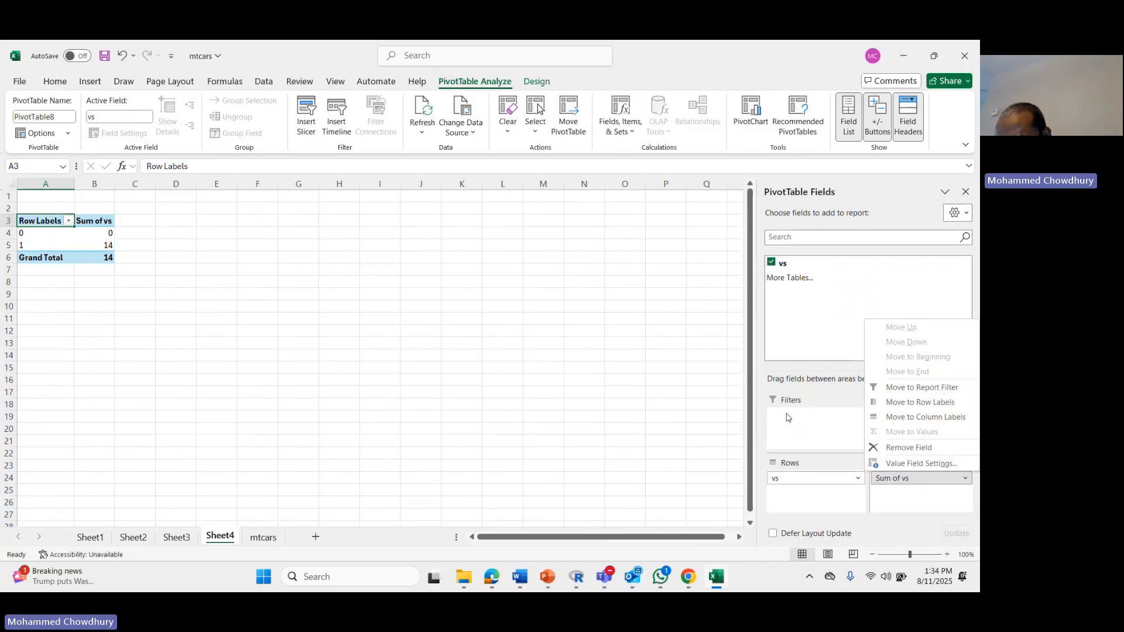
{"action": "left_click", "coordinate": [787, 417]}
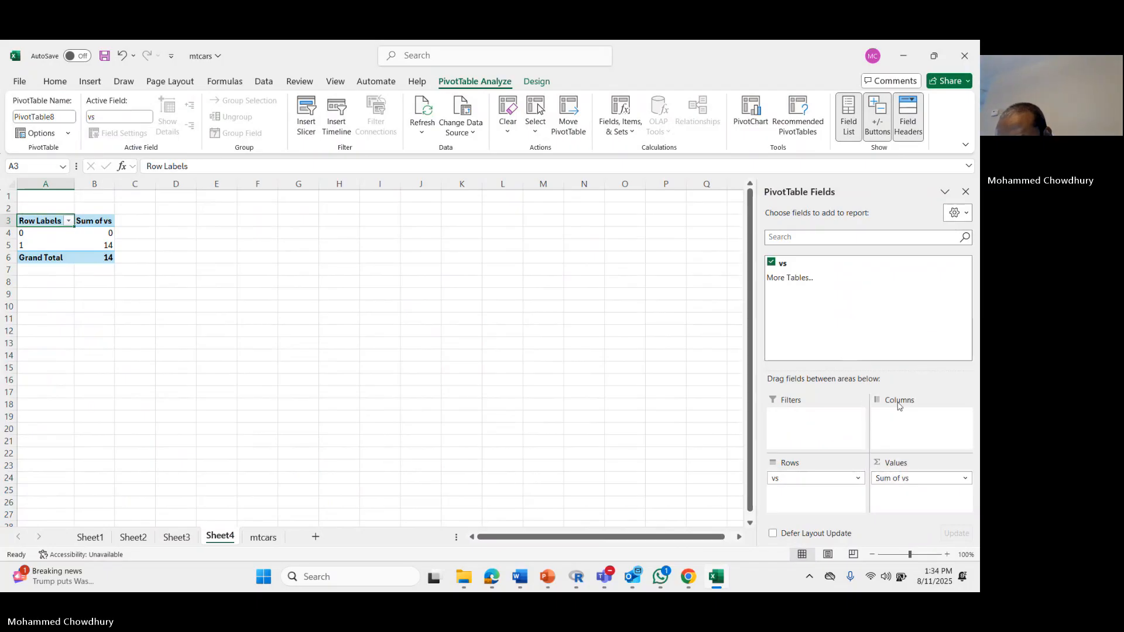
{"action": "left_click", "coordinate": [921, 478]}
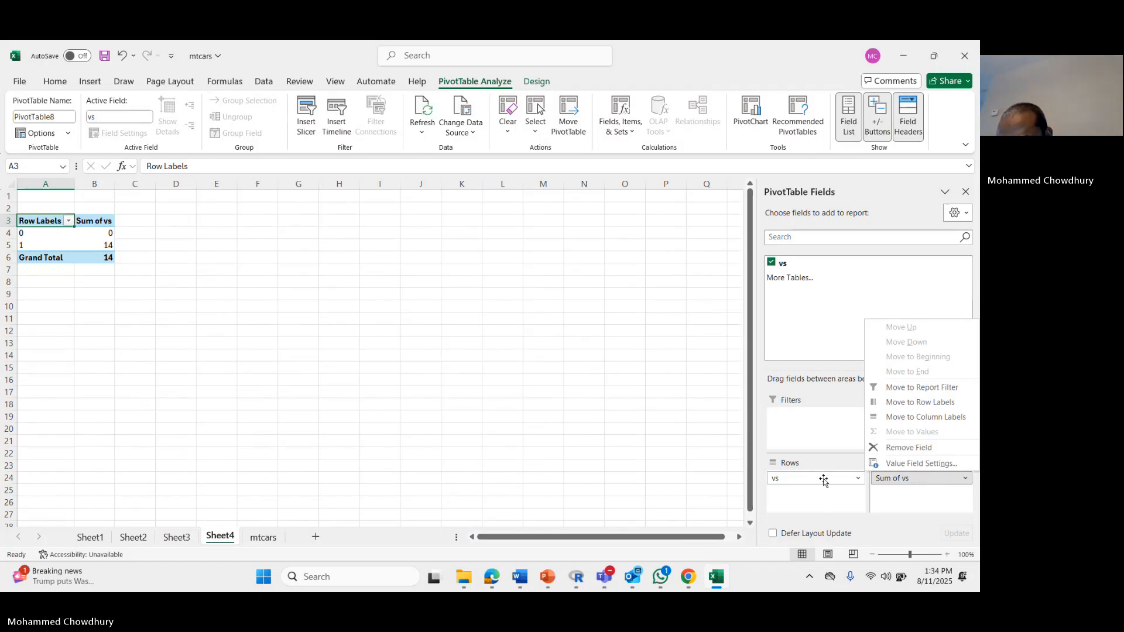
{"action": "left_click", "coordinate": [823, 480]}
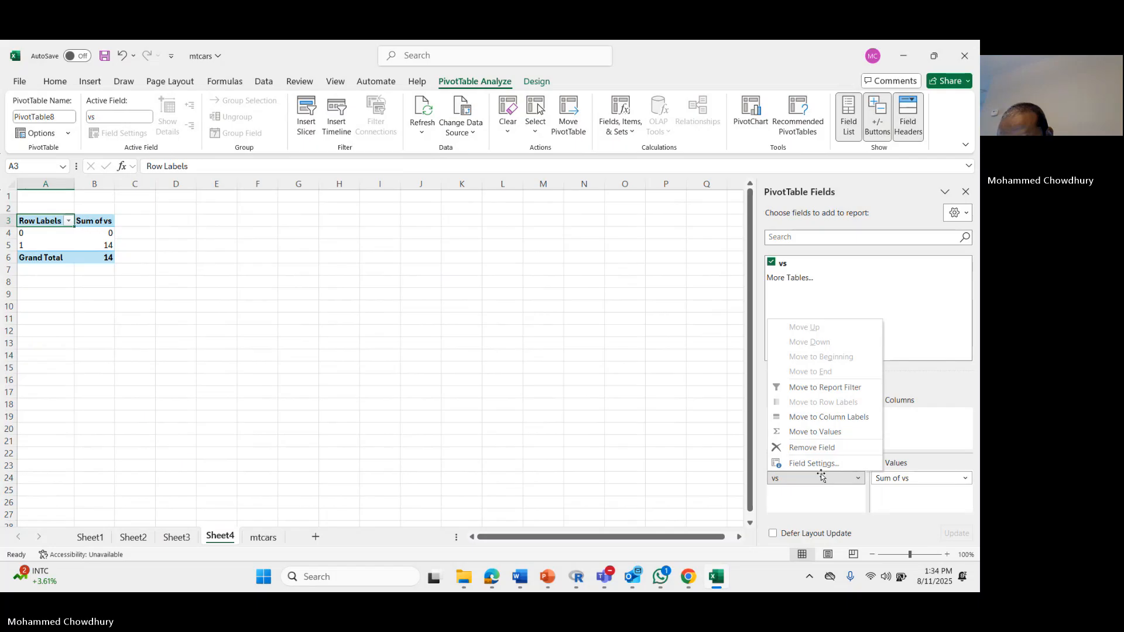
{"action": "left_click", "coordinate": [814, 419]}
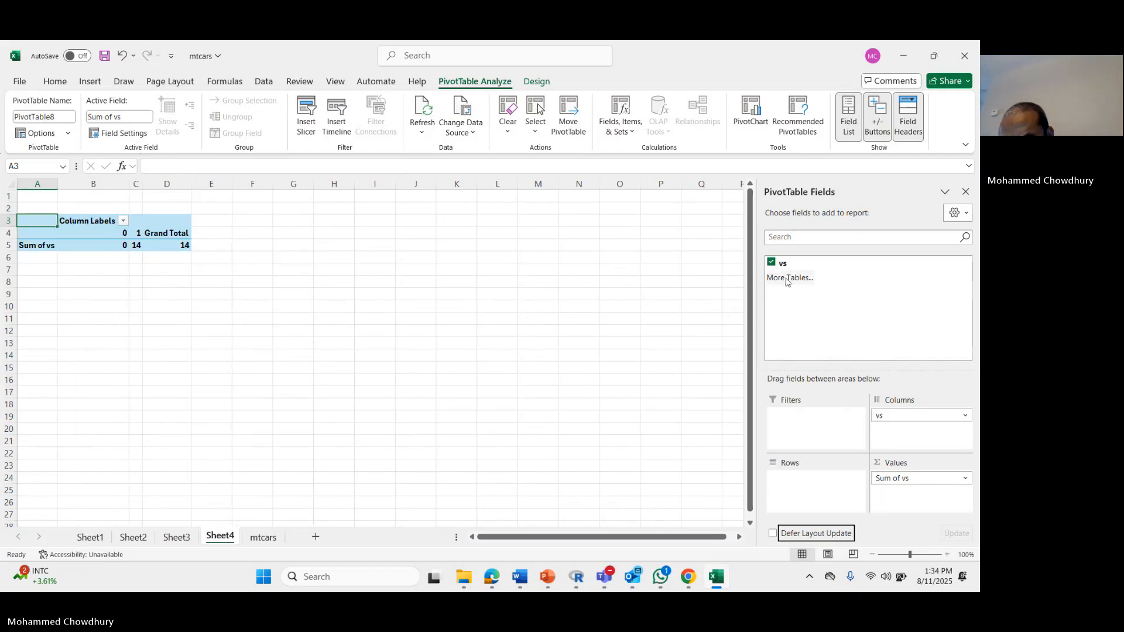
Create a new PivotTable from more tables using the Data Model and close its field list
{"action": "left_click", "coordinate": [787, 280]}
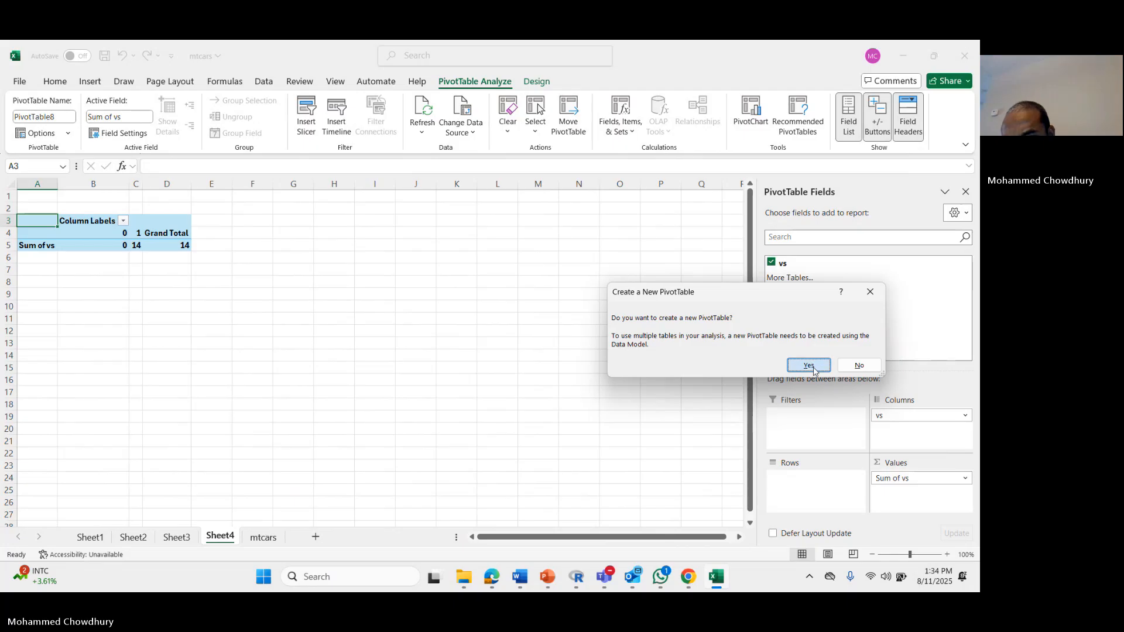
{"action": "left_click", "coordinate": [809, 364]}
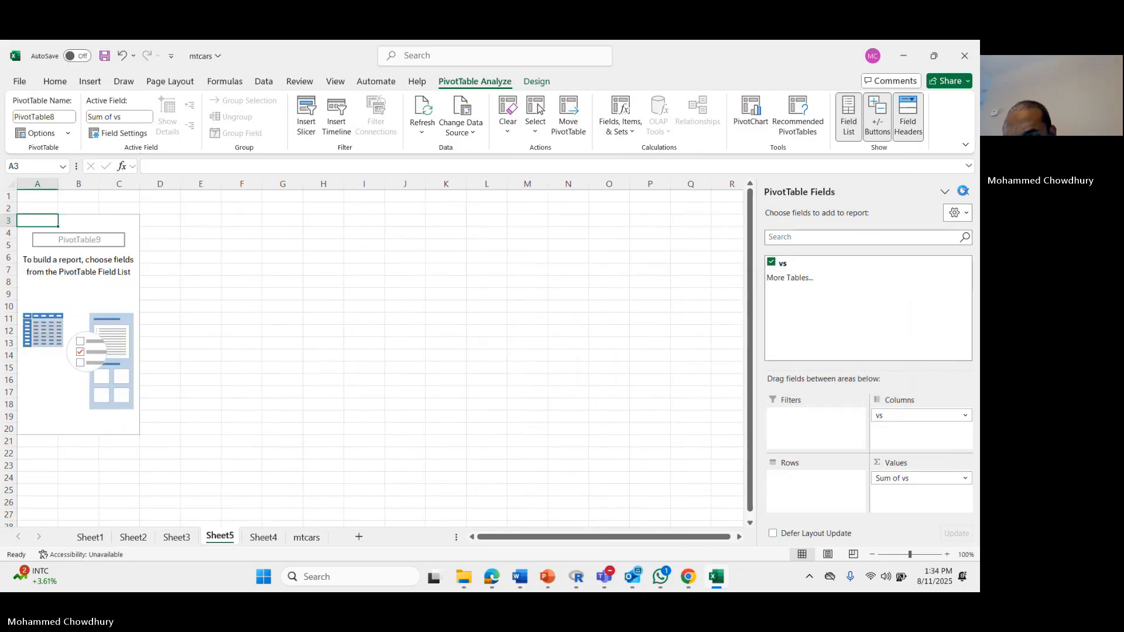
{"action": "left_click", "coordinate": [963, 191]}
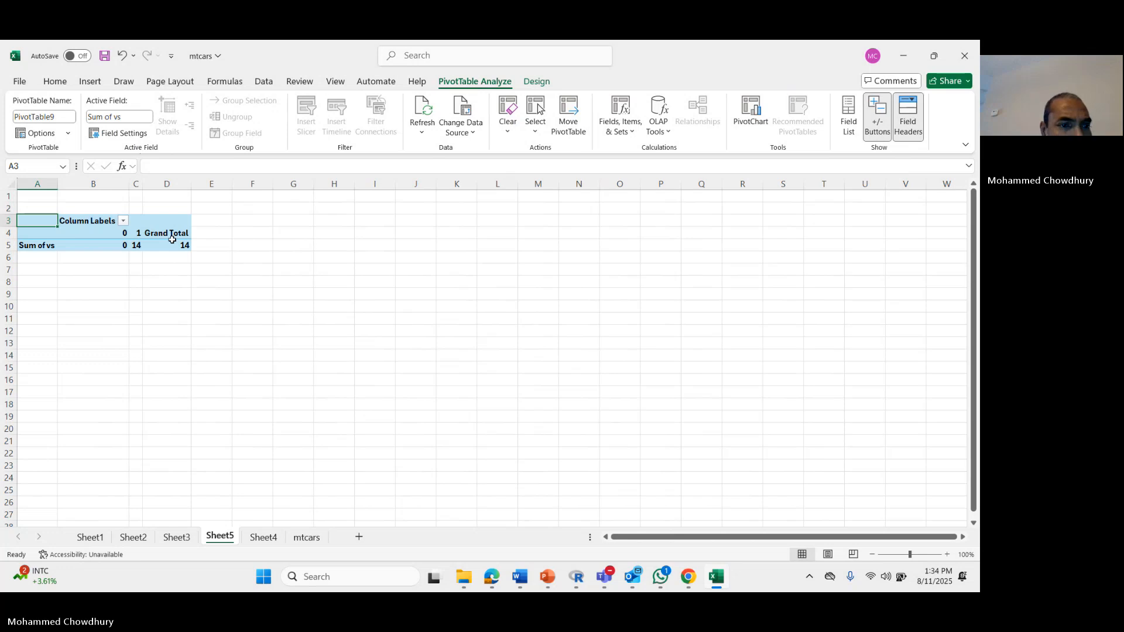
Return to the mtcars sheet and insert a blank PivotTable from the cyl column, C1:C33, on a new worksheet
{"action": "left_click", "coordinate": [301, 542]}
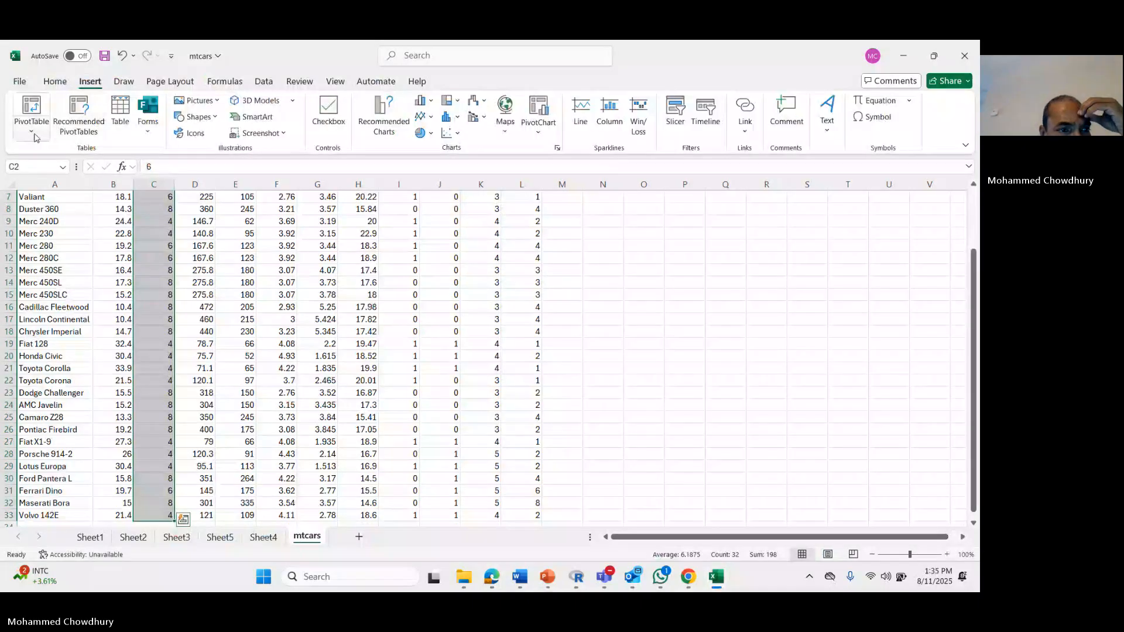
{"action": "left_click", "coordinate": [31, 131]}
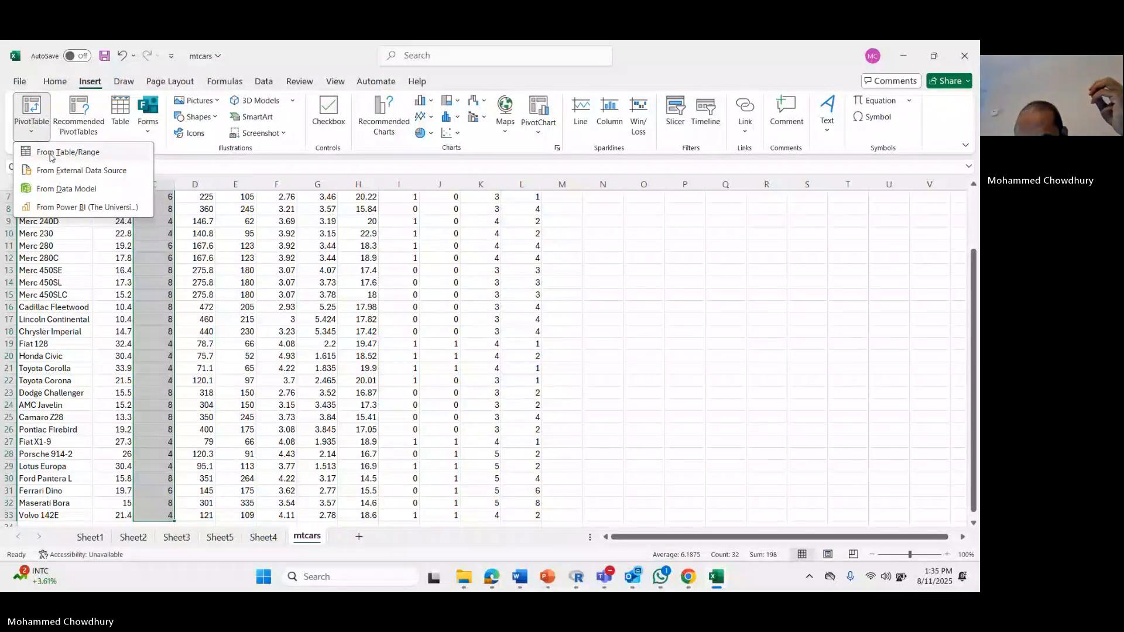
{"action": "left_click", "coordinate": [50, 154]}
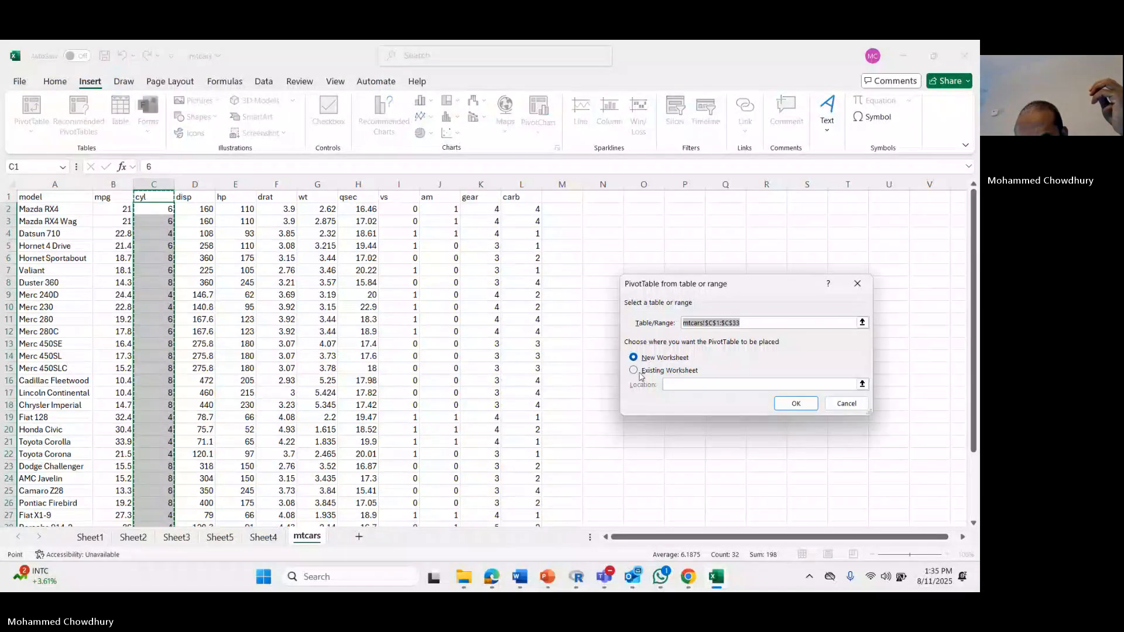
{"action": "left_click", "coordinate": [634, 371]}
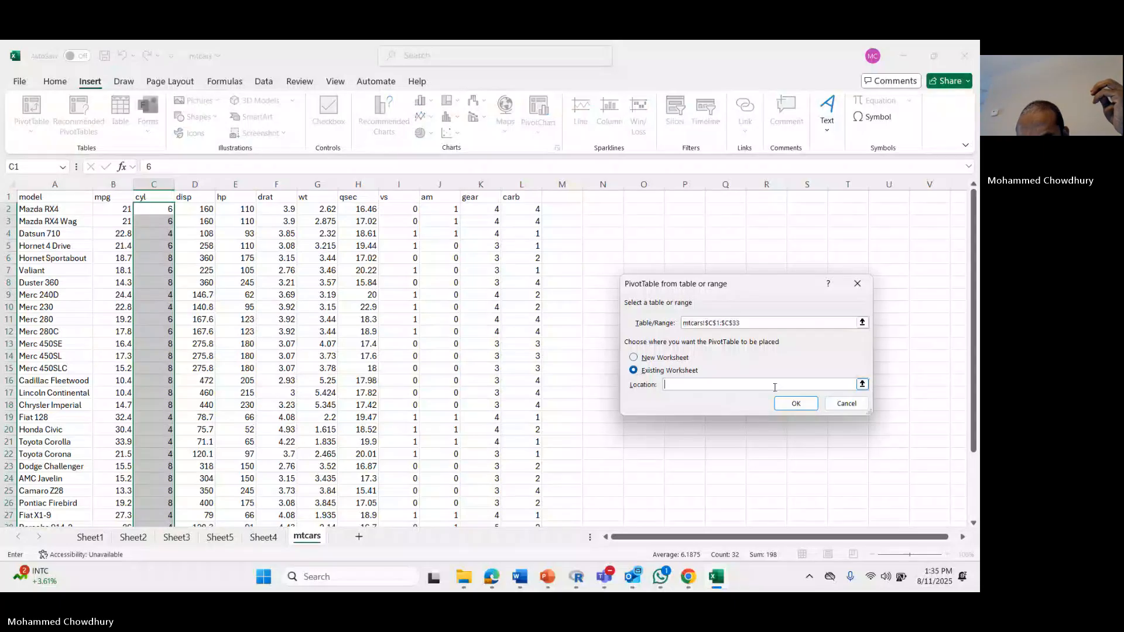
{"action": "left_click", "coordinate": [634, 359]}
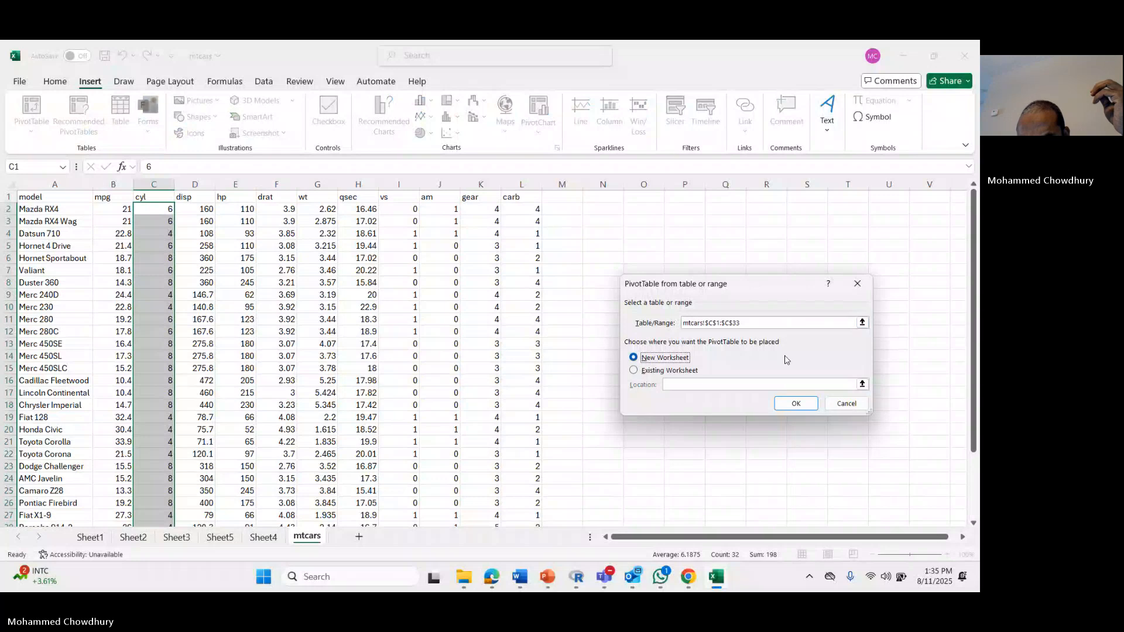
{"action": "left_click", "coordinate": [794, 405]}
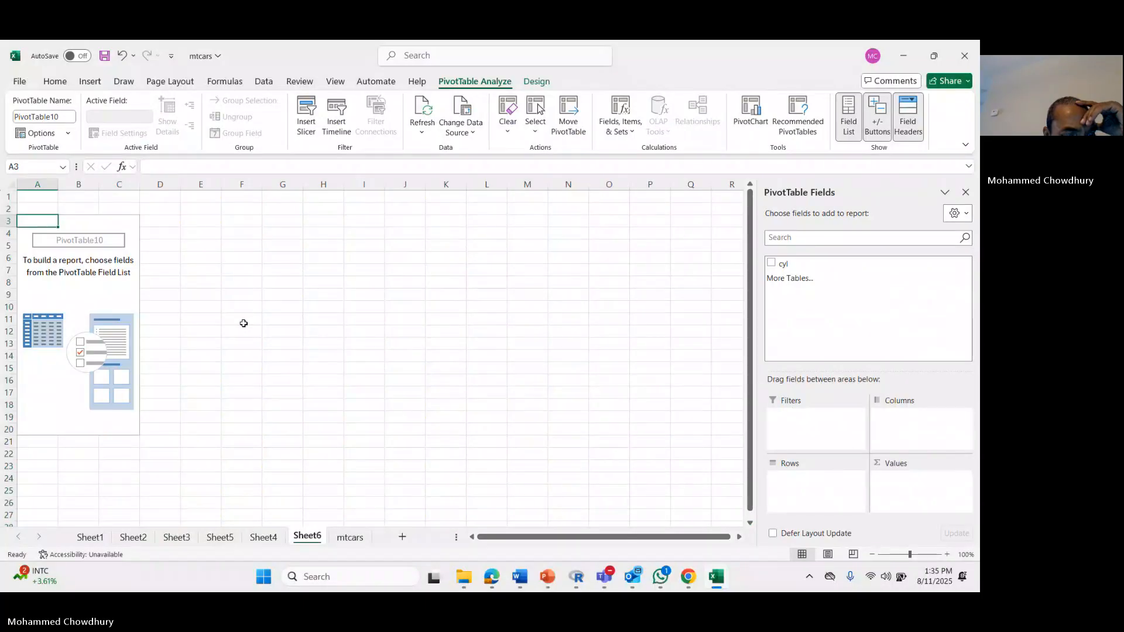
Add cyl to the PivotTable as a report filter and as a value summarized by Count
{"action": "left_click", "coordinate": [772, 264]}
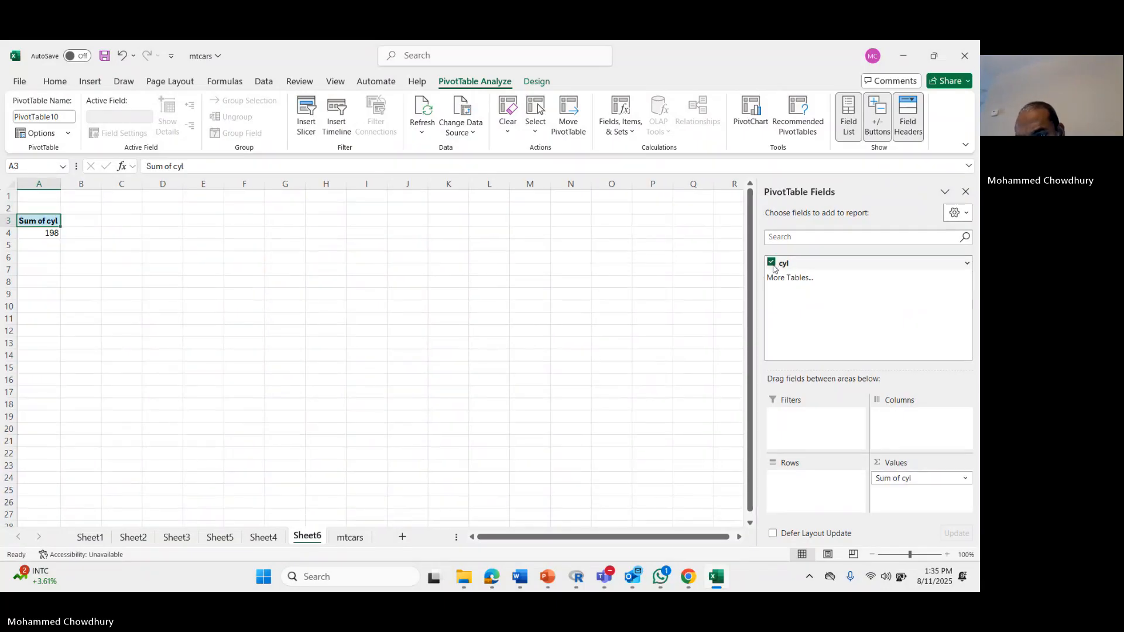
{"action": "left_click_drag", "start_coordinate": [773, 265], "coordinate": [780, 429]}
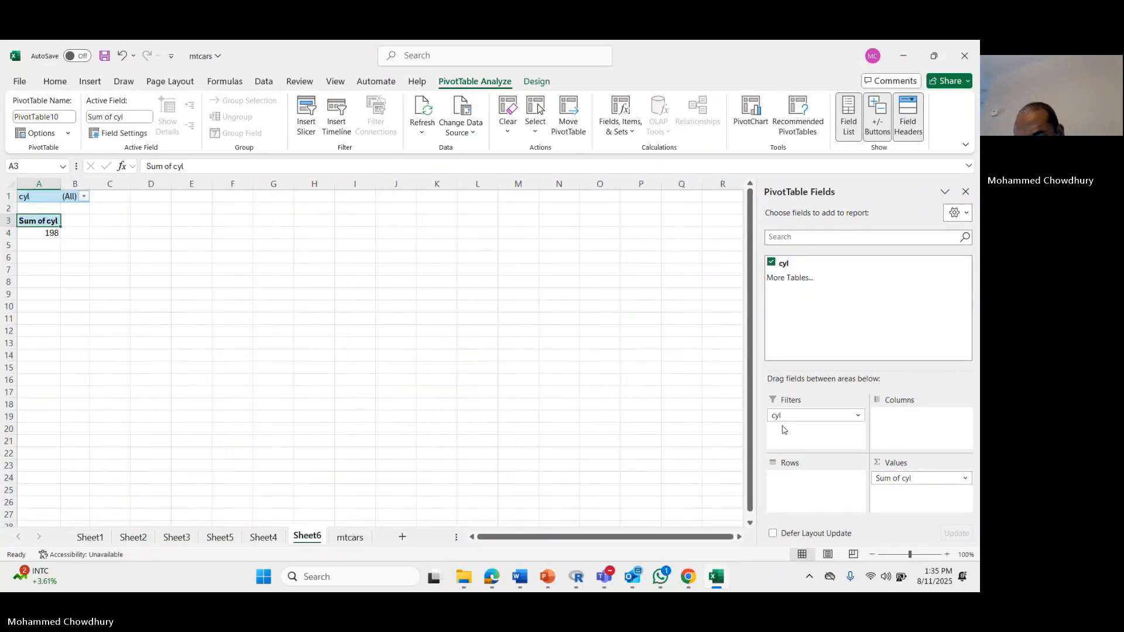
{"action": "left_click", "coordinate": [917, 480]}
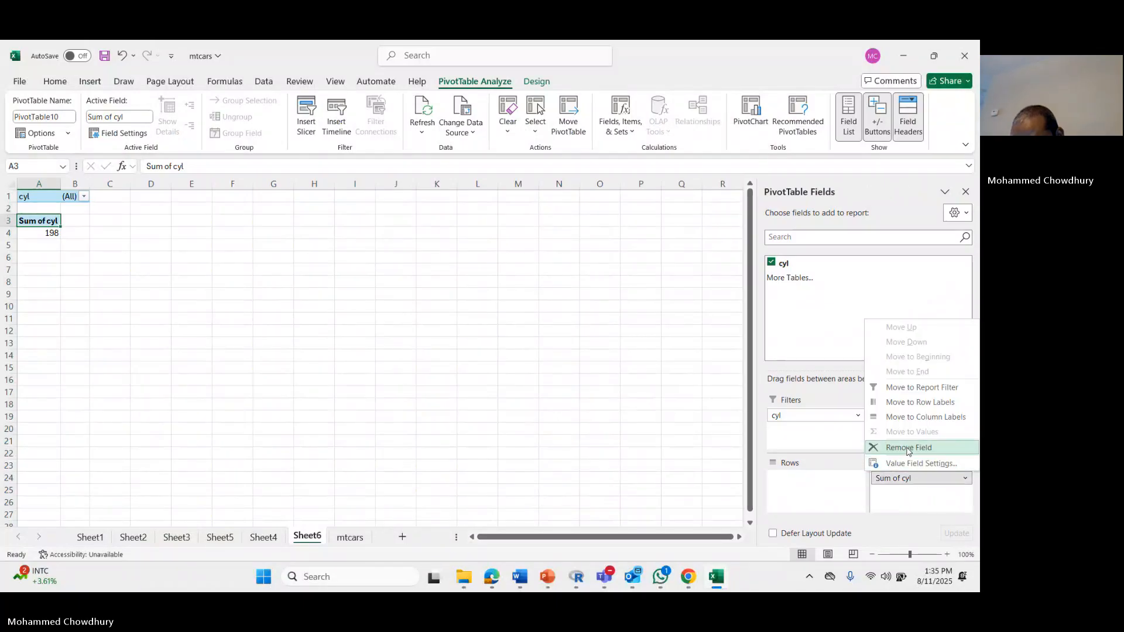
{"action": "left_click", "coordinate": [920, 463]}
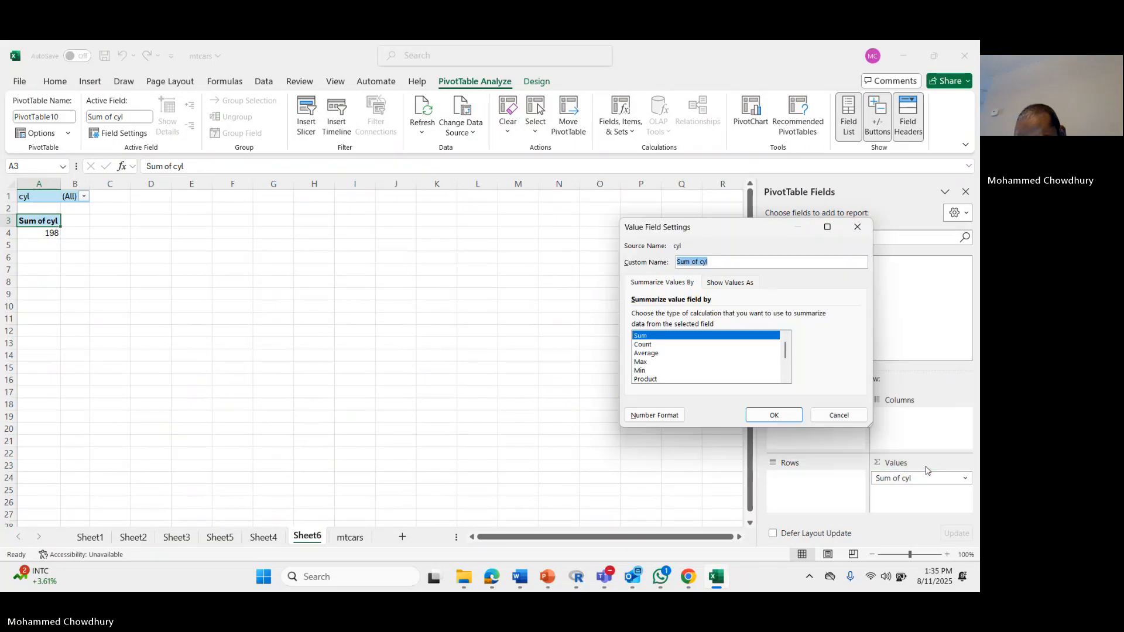
{"action": "left_click", "coordinate": [643, 345]}
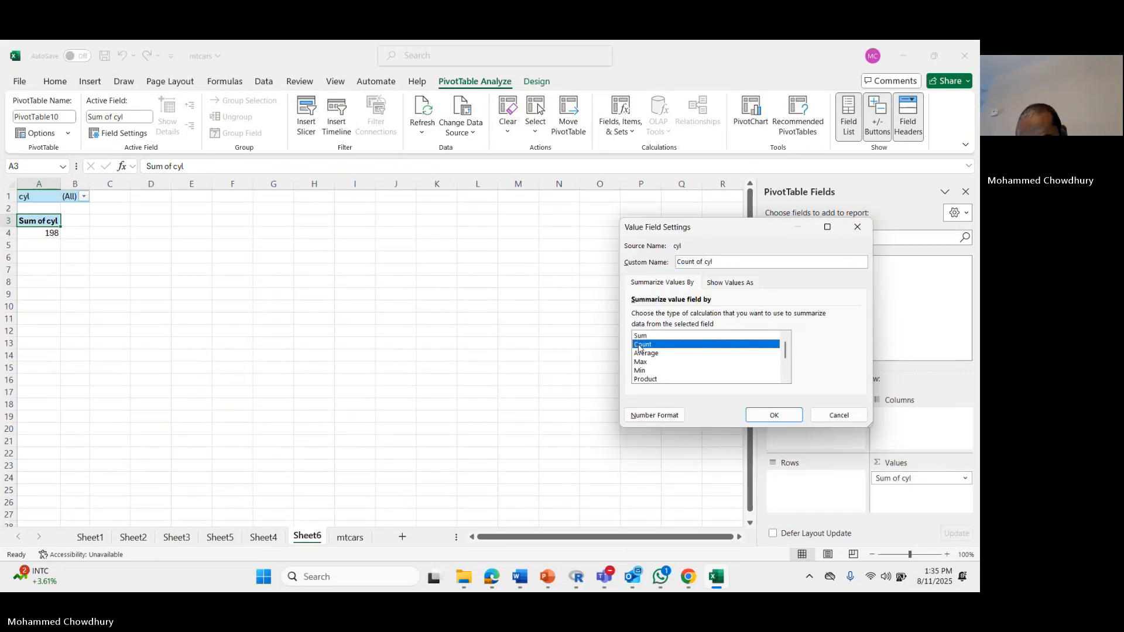
{"action": "left_click", "coordinate": [771, 415]}
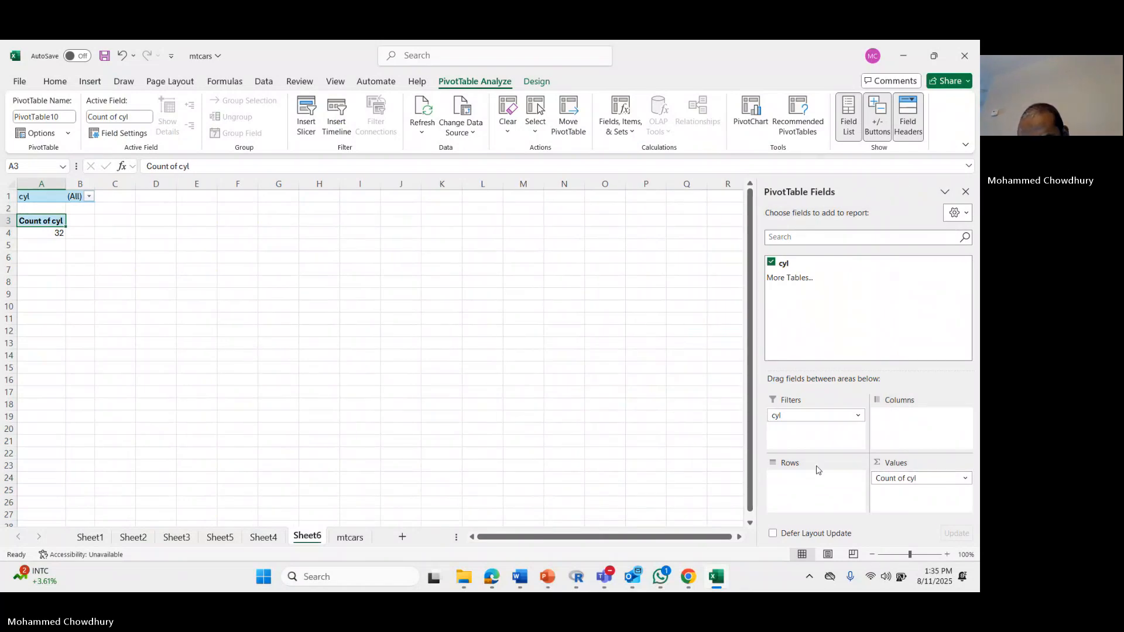
Check the Show Values As settings of the cyl count and leave them without changes
{"action": "left_click", "coordinate": [899, 480]}
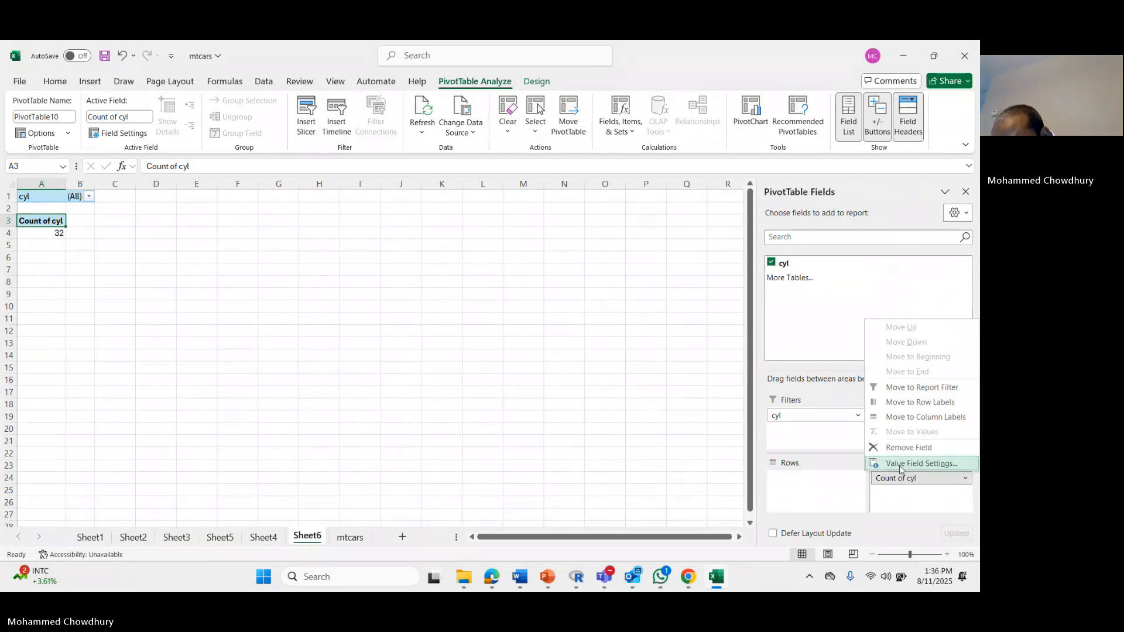
{"action": "left_click", "coordinate": [899, 465]}
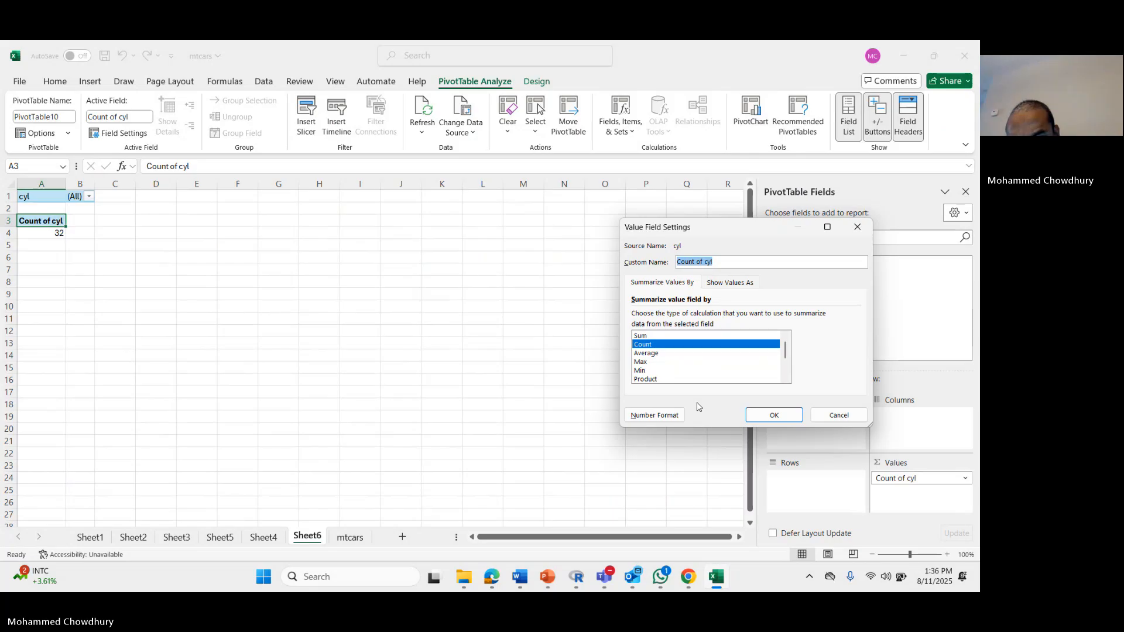
{"action": "left_click", "coordinate": [714, 284]}
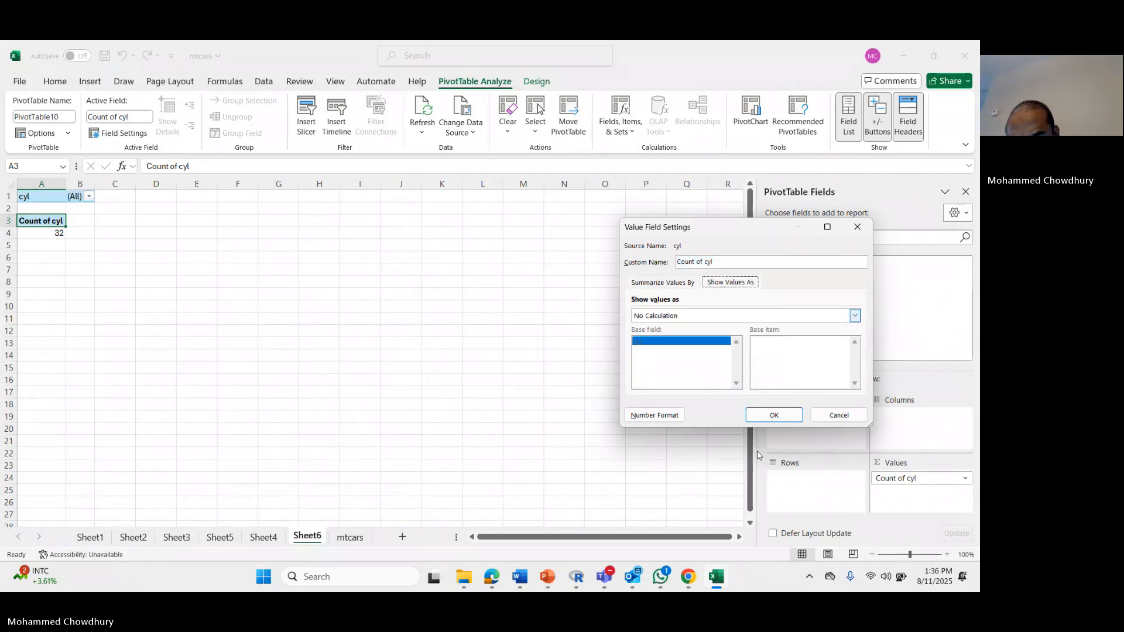
{"action": "left_click", "coordinate": [839, 415]}
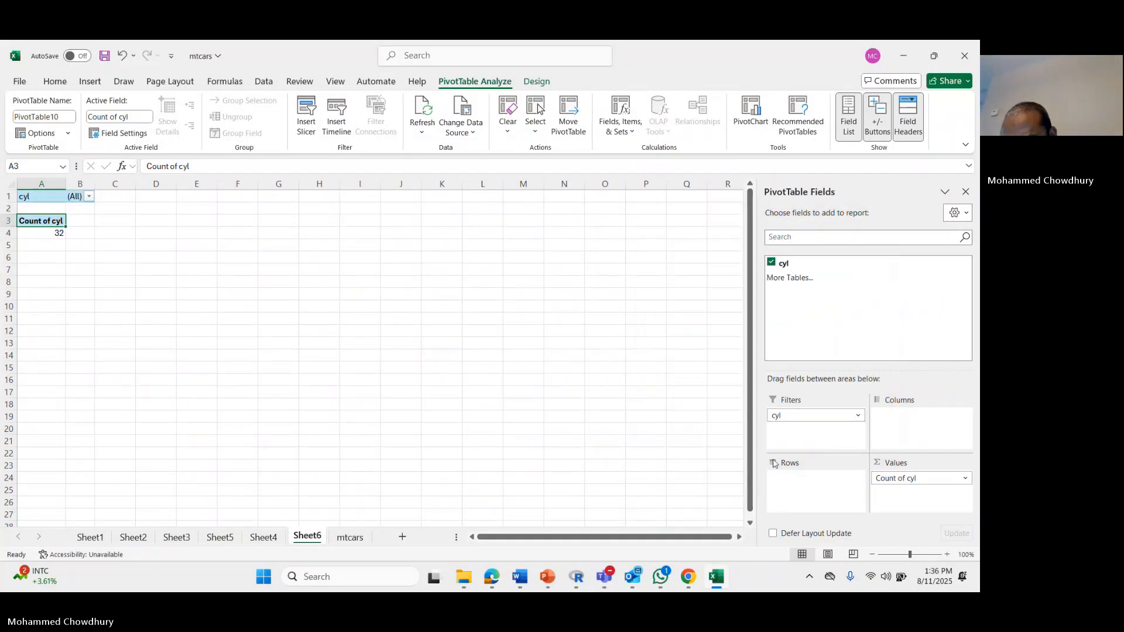
Set the subtotals of the cyl report filter field to the custom function Count
{"action": "left_click", "coordinate": [858, 416]}
{"action": "left_click", "coordinate": [815, 400]}
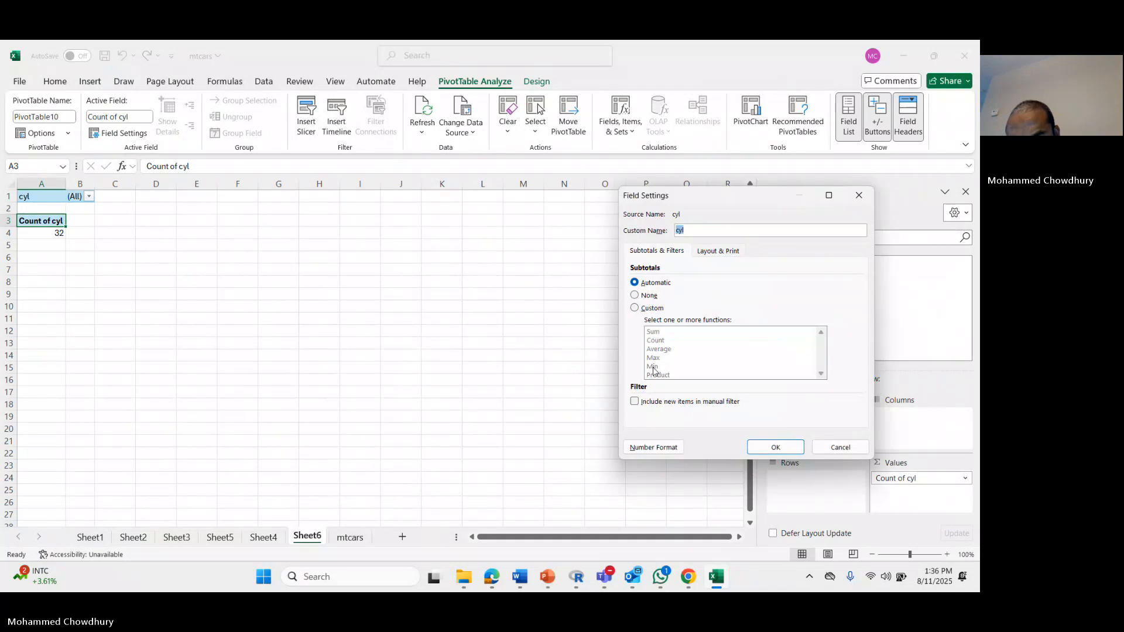
{"action": "left_click", "coordinate": [635, 309]}
{"action": "left_click", "coordinate": [657, 343]}
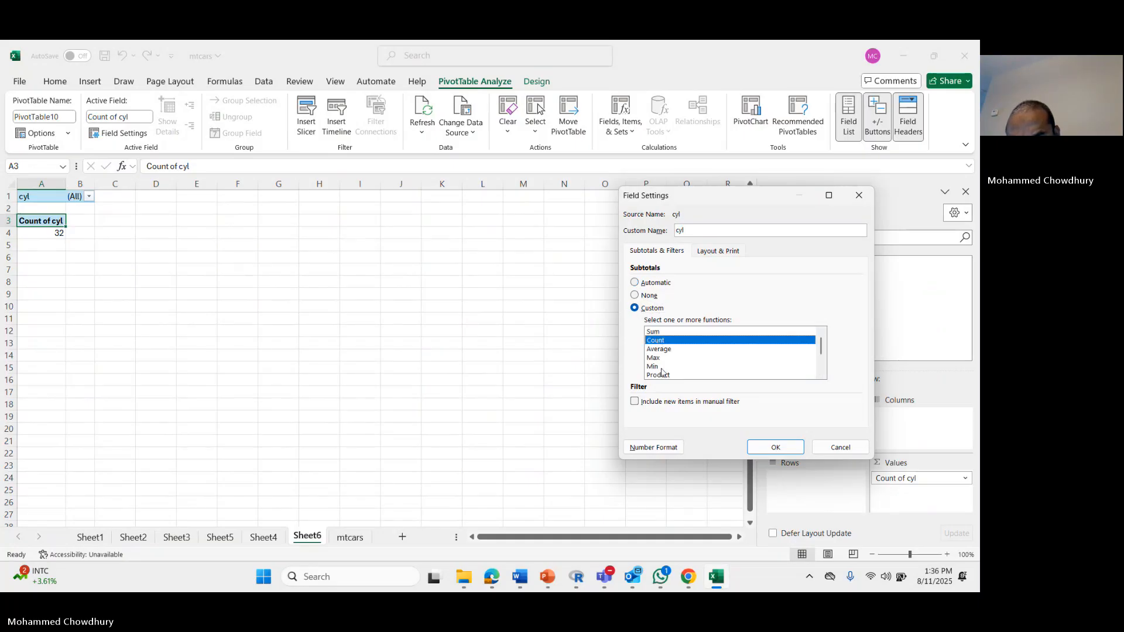
{"action": "left_click", "coordinate": [776, 444]}
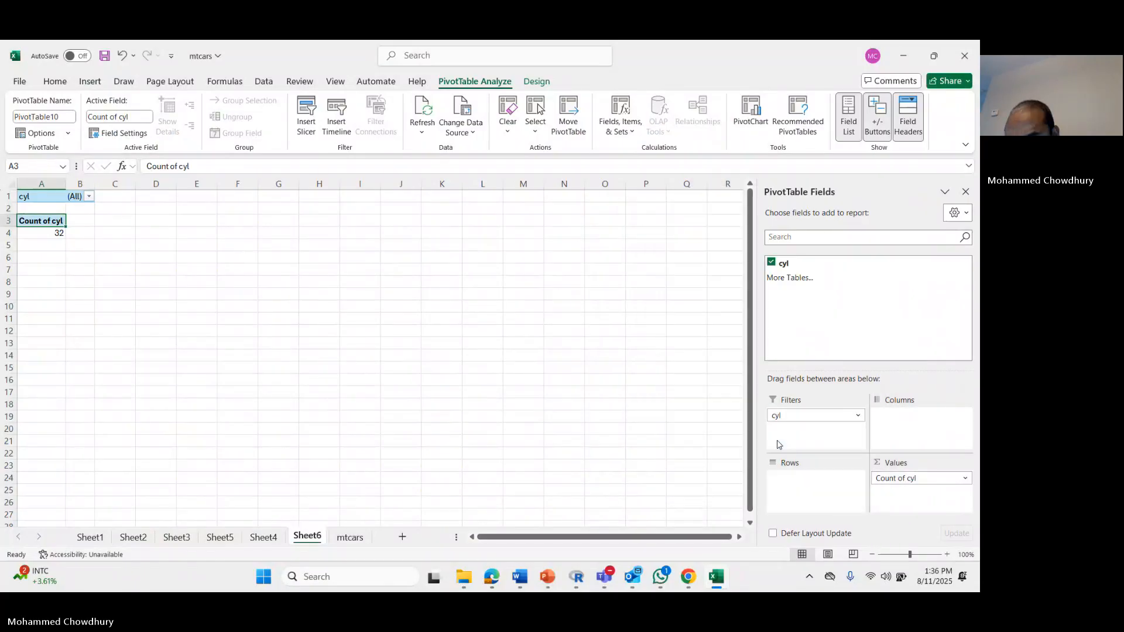
Check the Summarize Values By settings of the cyl count and keep the Count calculation
{"action": "left_click", "coordinate": [915, 479]}
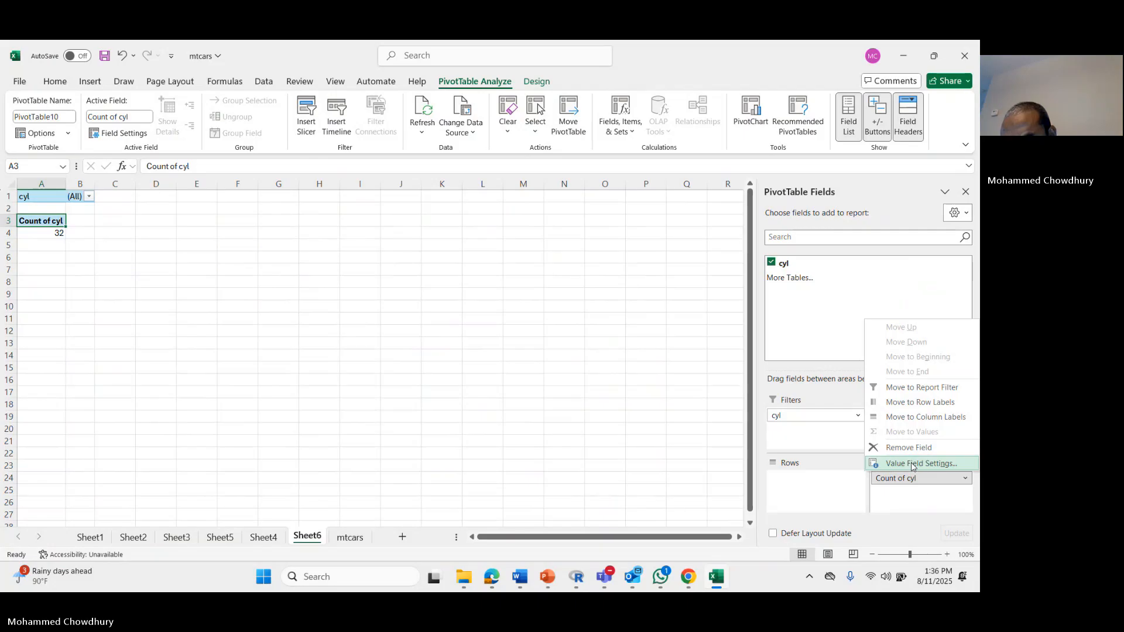
{"action": "left_click", "coordinate": [911, 464]}
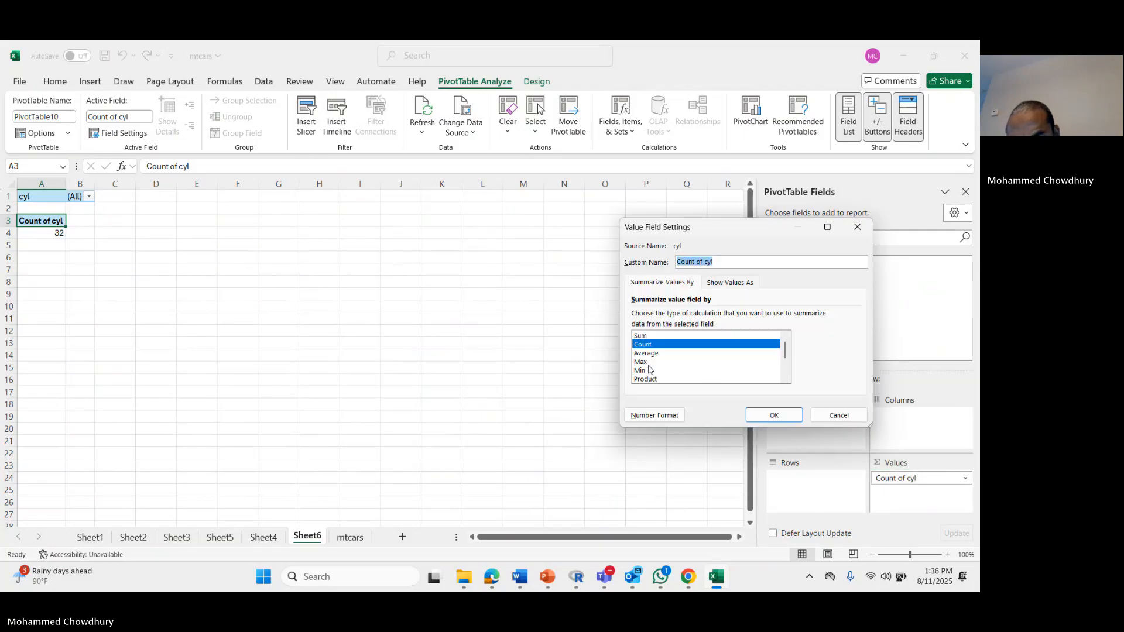
{"action": "left_click", "coordinate": [786, 414]}
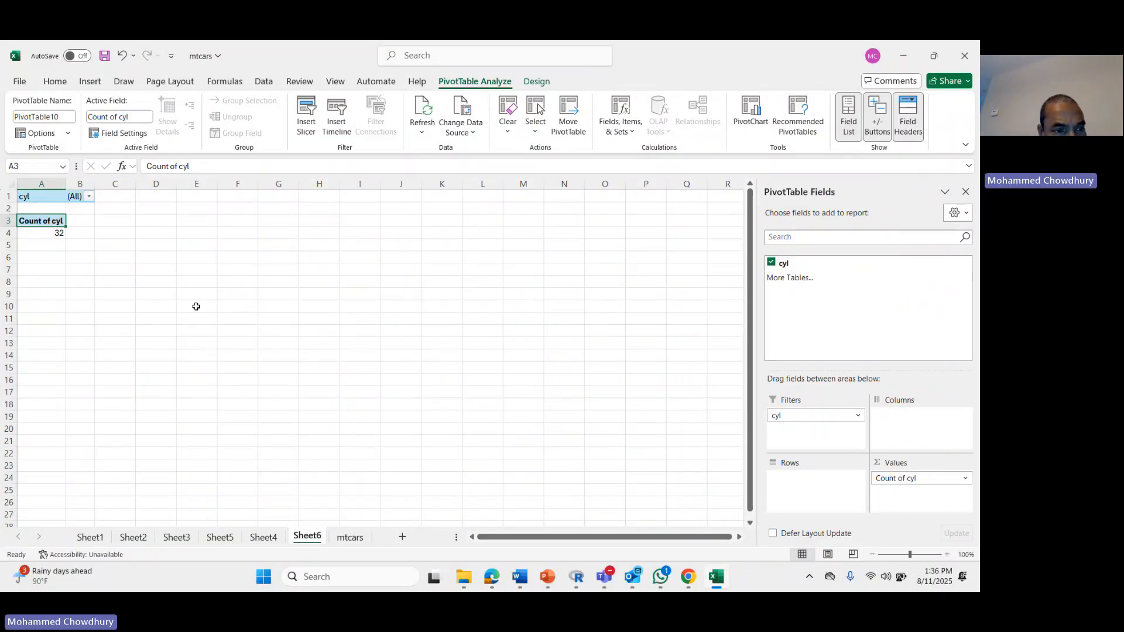
Return to the mtcars sheet, select the gear and carb columns, and insert the recommended PivotTable "Sum of carb by gear"
{"action": "left_click", "coordinate": [345, 539]}
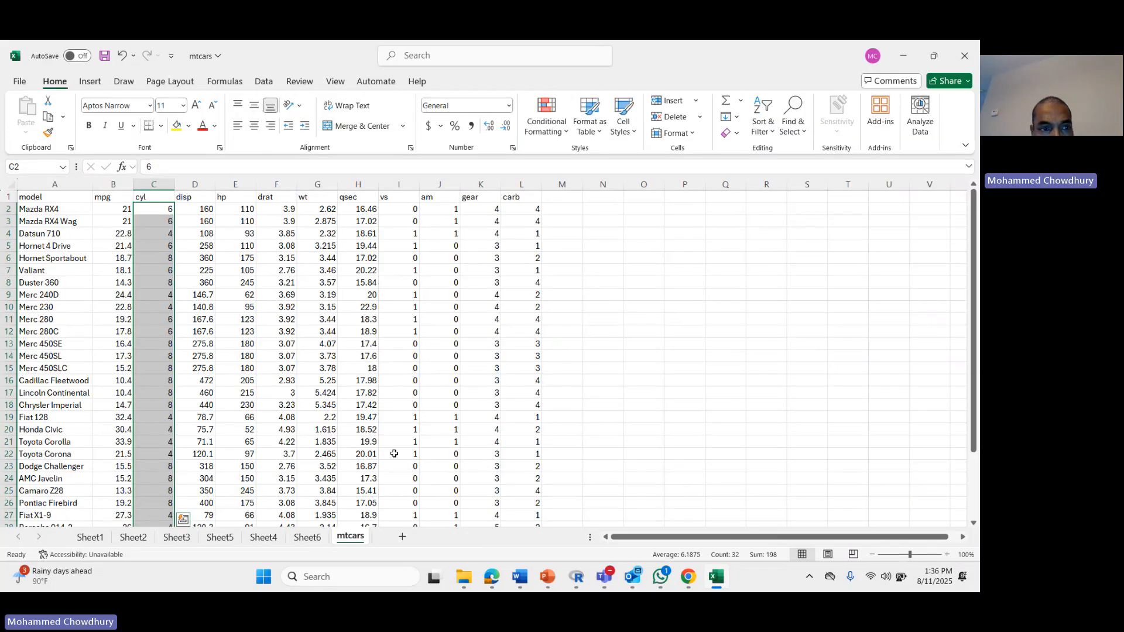
{"action": "left_click_drag", "start_coordinate": [486, 198], "coordinate": [520, 198]}
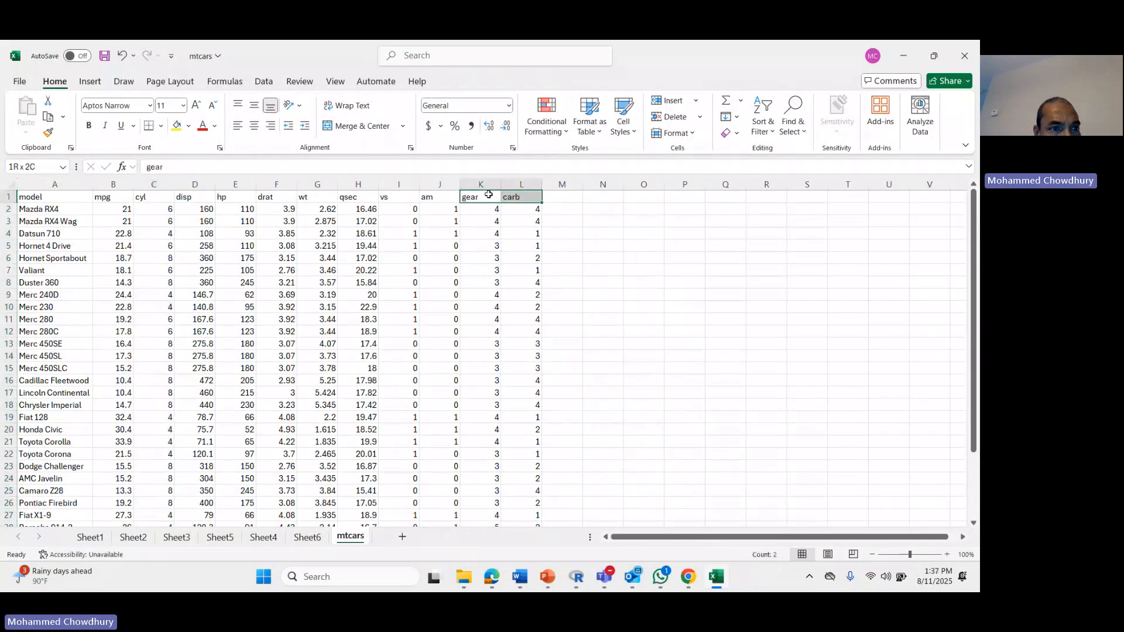
{"action": "key", "text": "ctrl+shift+Down"}
{"action": "scroll", "coordinate": [672, 313], "scroll_direction": "up", "scroll_amount": 2}
{"action": "left_click", "coordinate": [89, 81]}
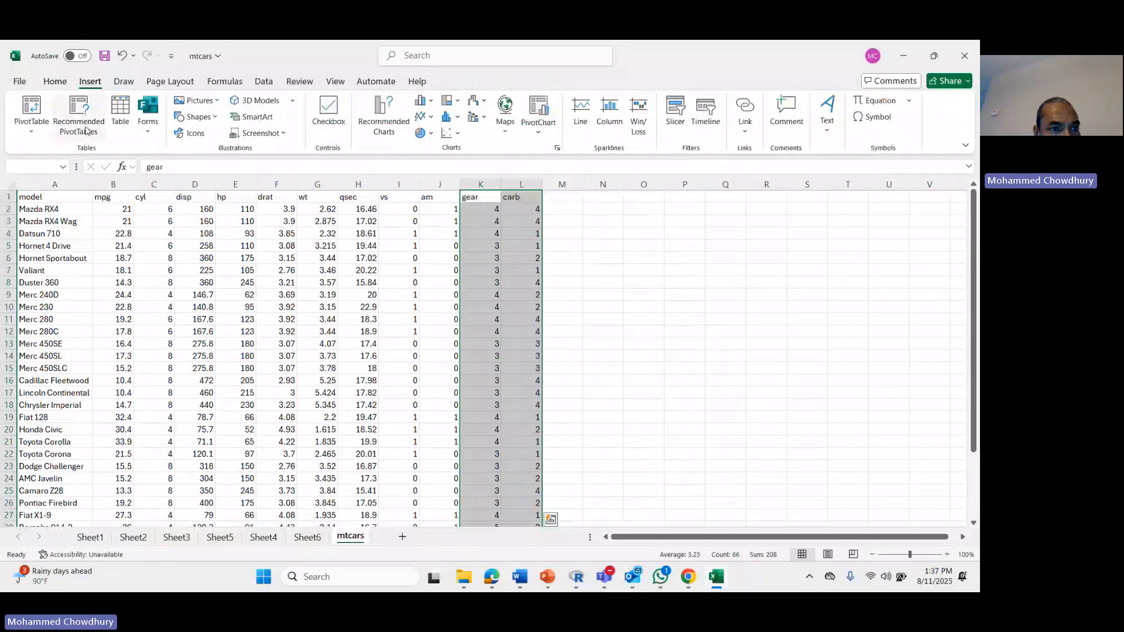
{"action": "left_click", "coordinate": [83, 113]}
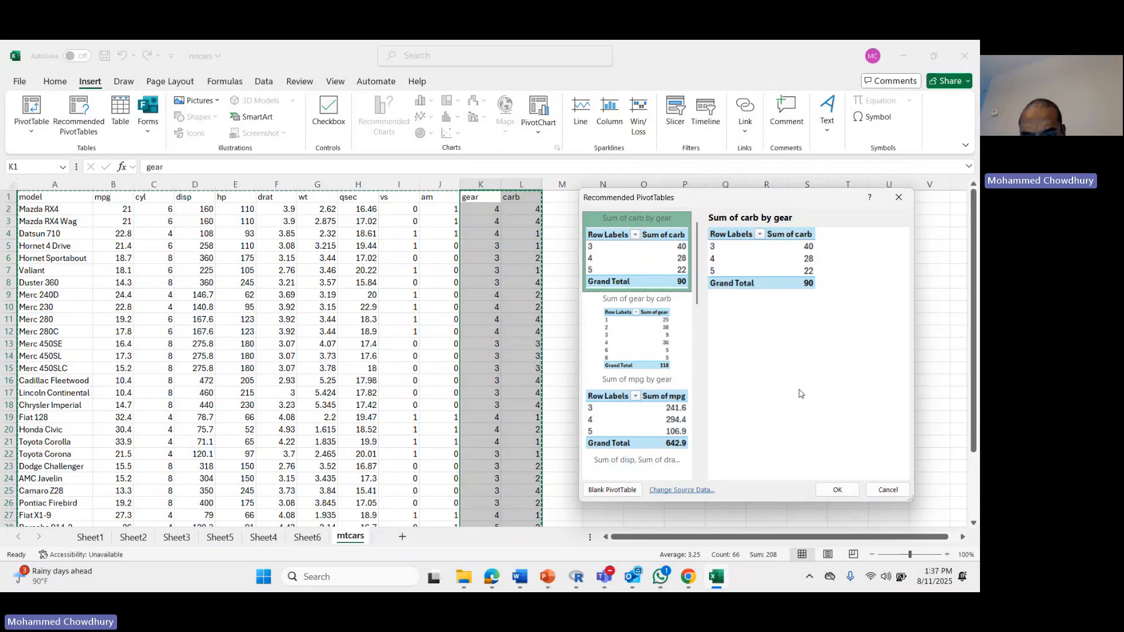
{"action": "scroll", "coordinate": [641, 433], "scroll_direction": "down", "scroll_amount": 5}
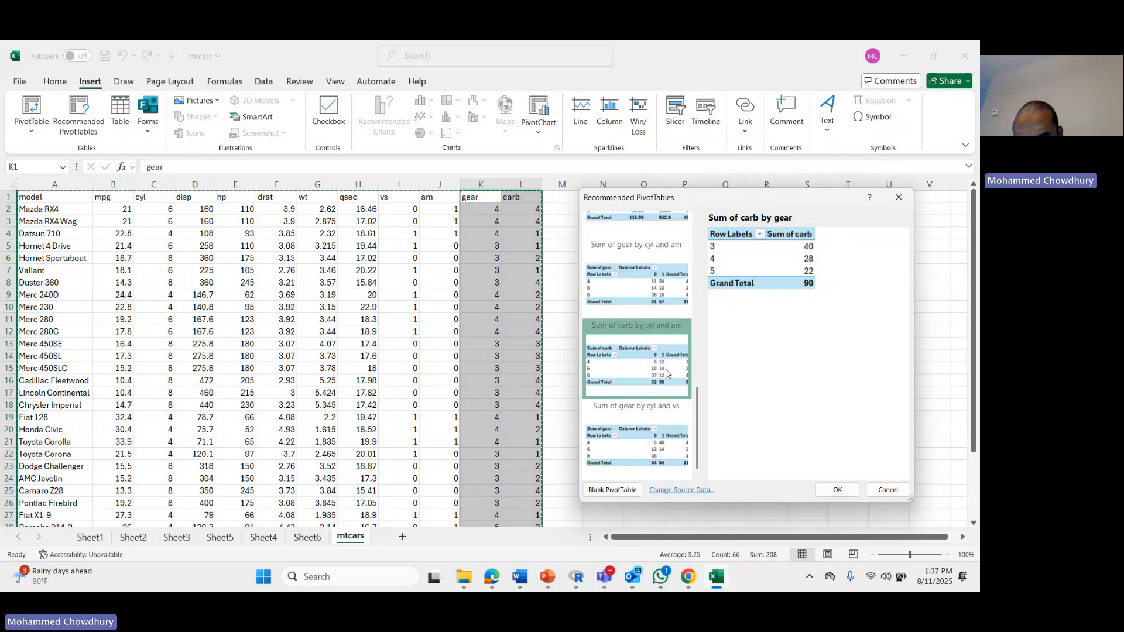
{"action": "scroll", "coordinate": [648, 475], "scroll_direction": "down", "scroll_amount": 5}
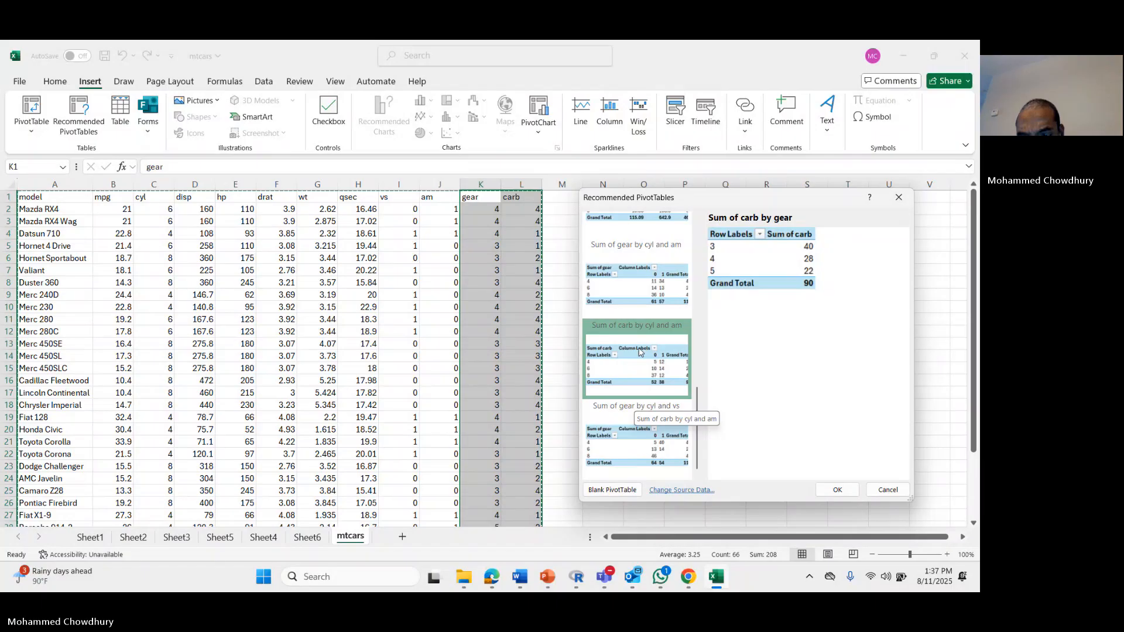
{"action": "left_click", "coordinate": [837, 490]}
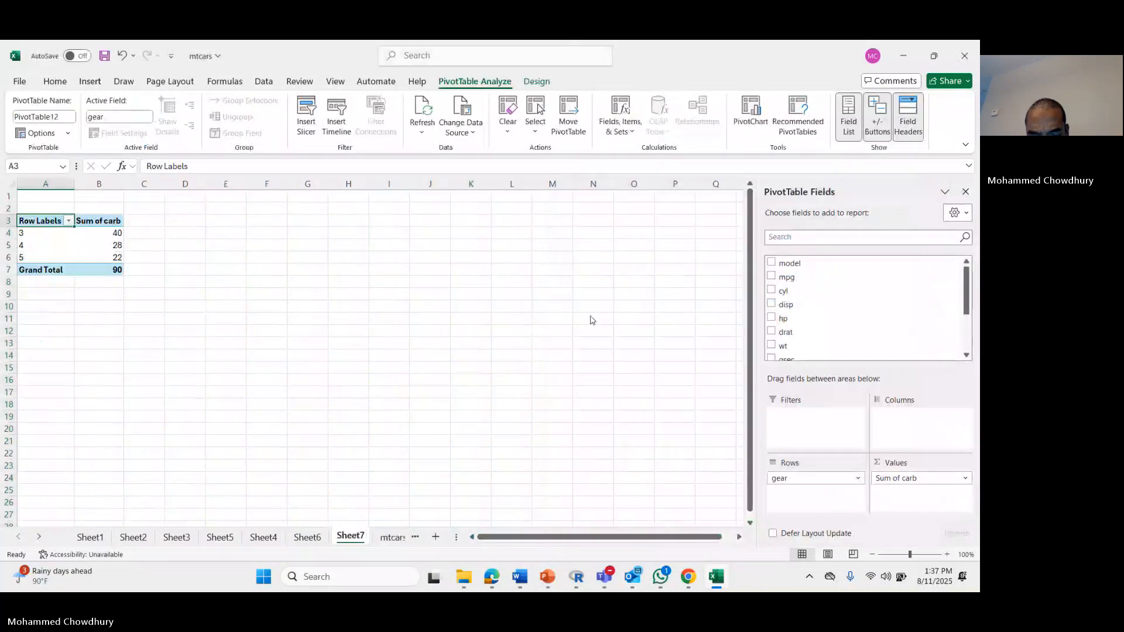
Switch to the Teams meeting window and stop the meeting recording
{"action": "left_click", "coordinate": [581, 567]}
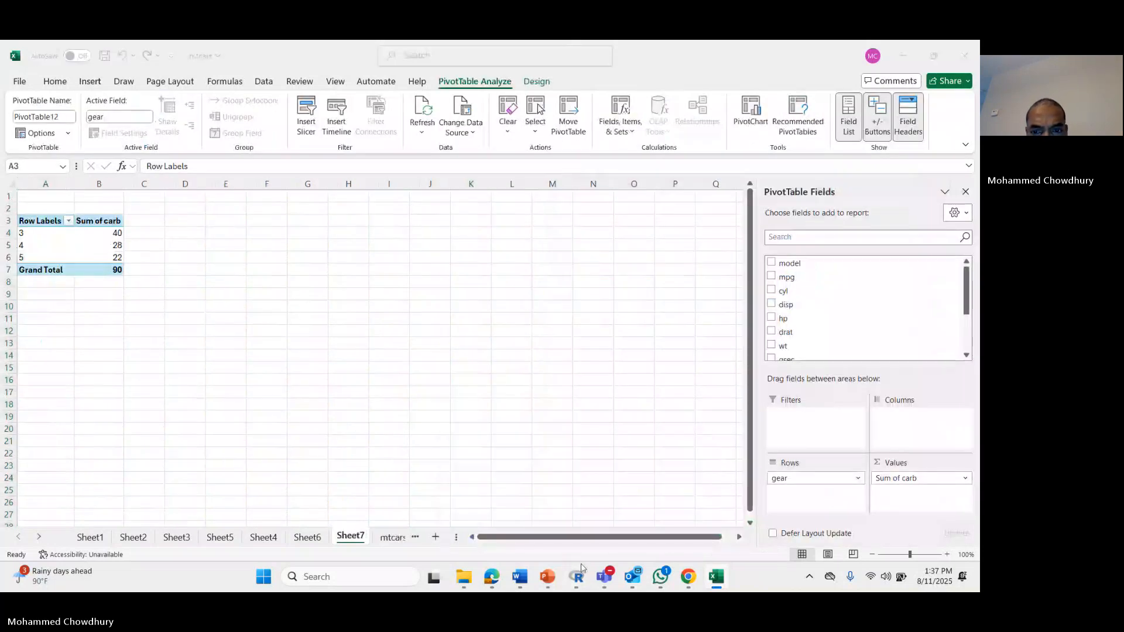
{"action": "key", "text": "alt+Tab"}
{"action": "key", "text": "alt+Tab"}
{"action": "key", "text": "alt+Tab"}
{"action": "key", "text": "alt+Tab"}
{"action": "key", "text": "alt+Tab"}
{"action": "key", "text": "alt+Tab"}
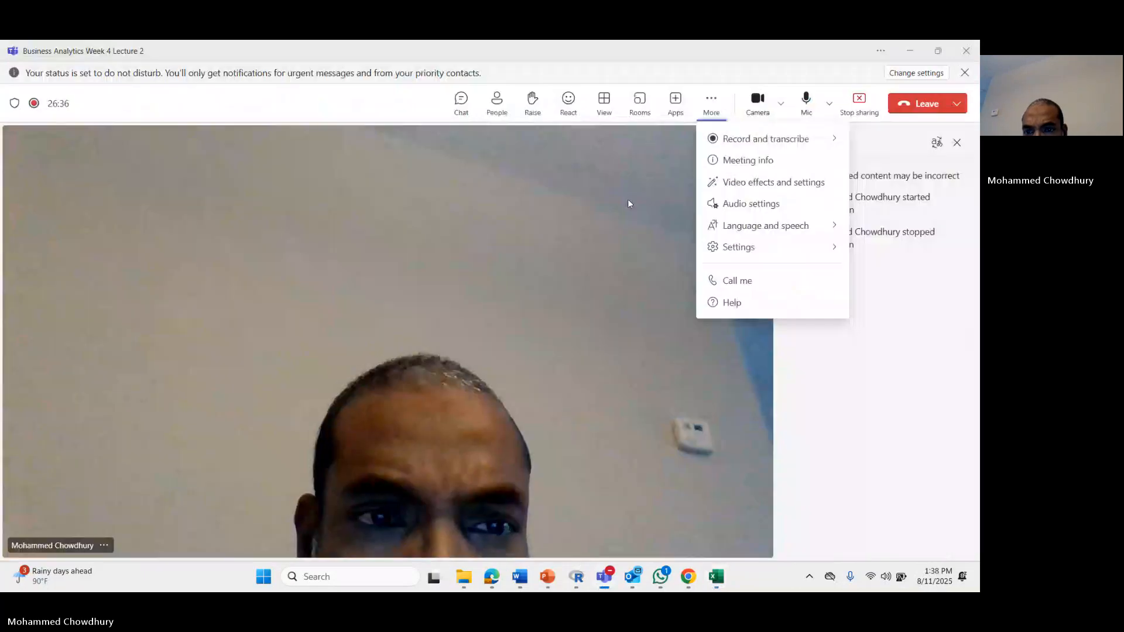
{"action": "mouse_move", "coordinate": [827, 141]}
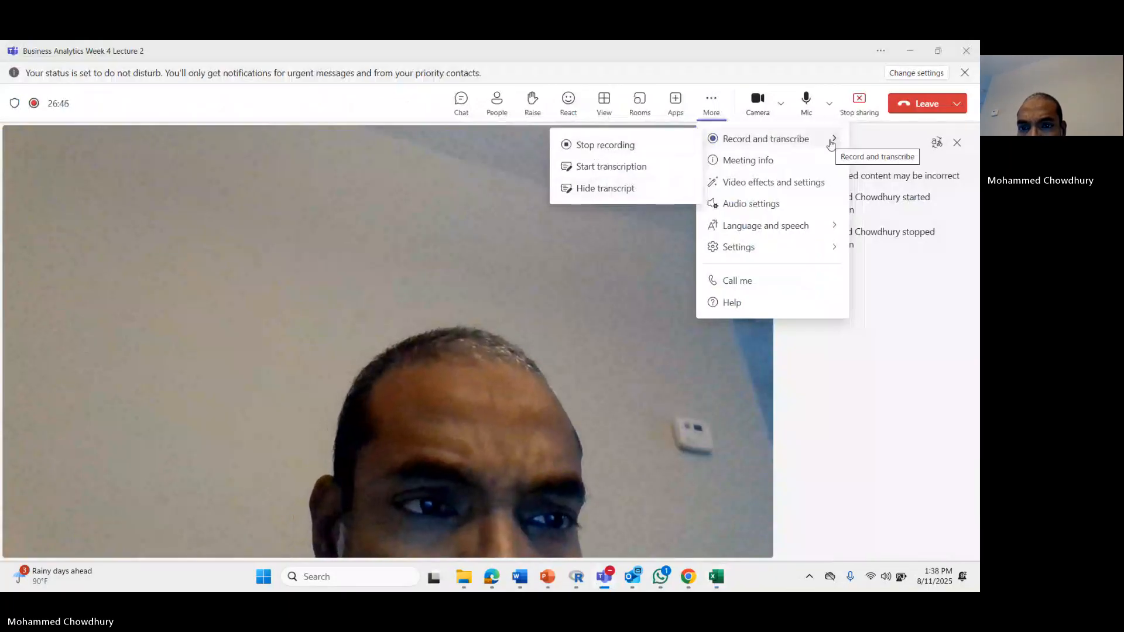
{"action": "left_click", "coordinate": [603, 154]}
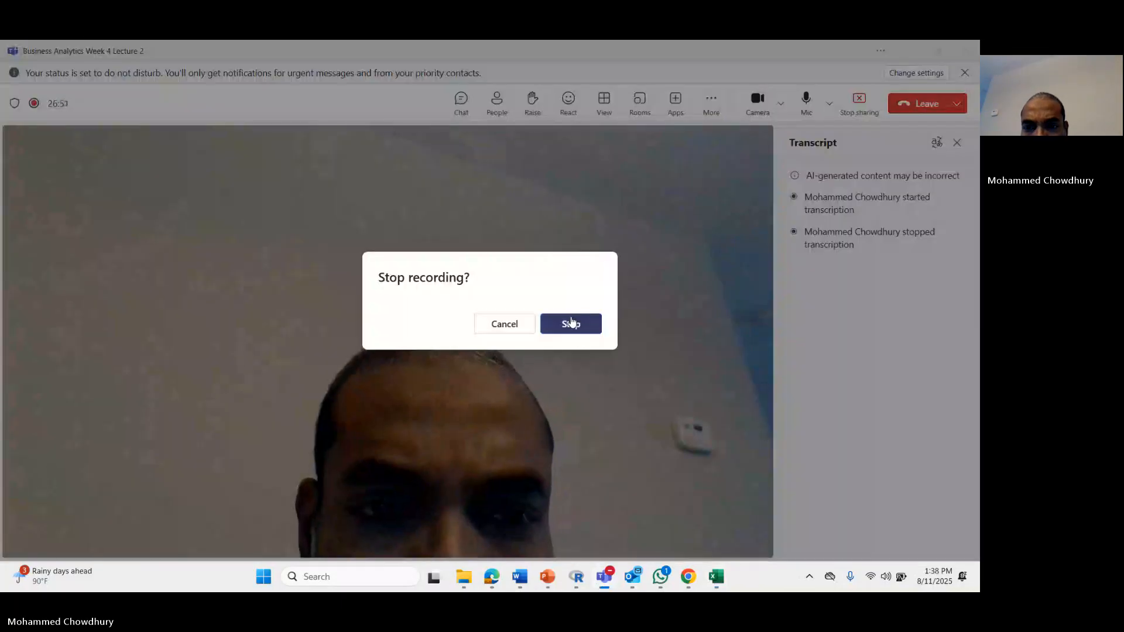